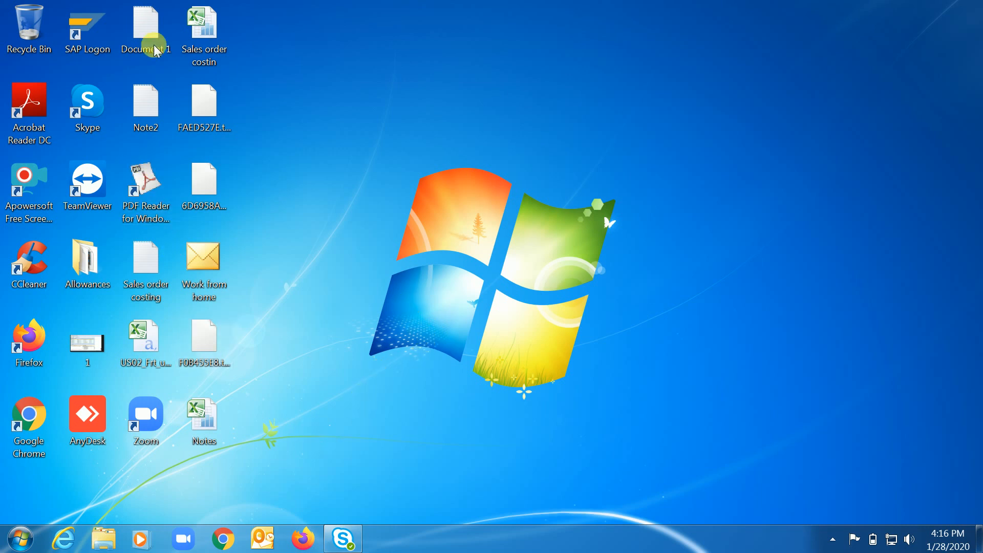
Open SAP Logon and log on to the 1809 system, client 500, with the saved user name and the account password.
{"action": "double_click", "coordinate": [95, 20]}
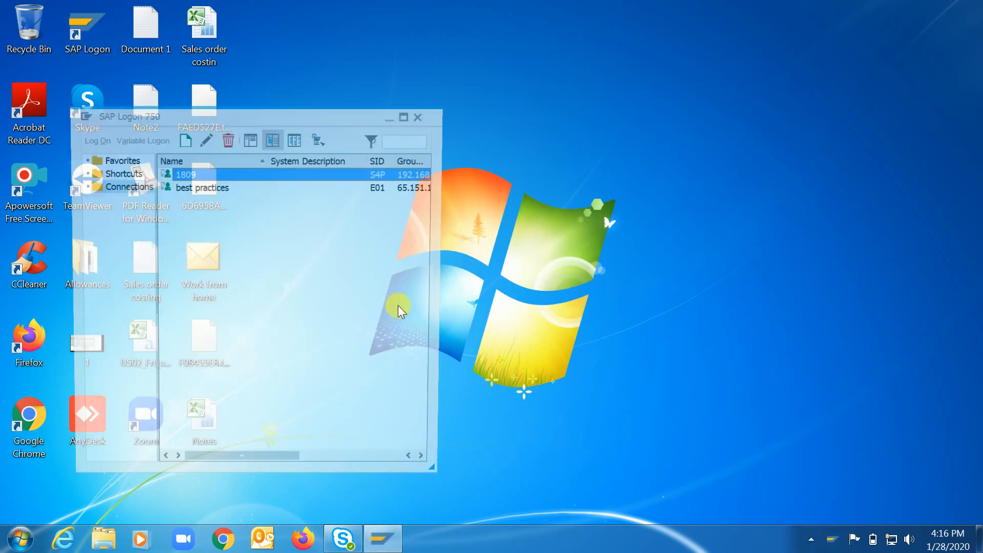
{"action": "double_click", "coordinate": [226, 172]}
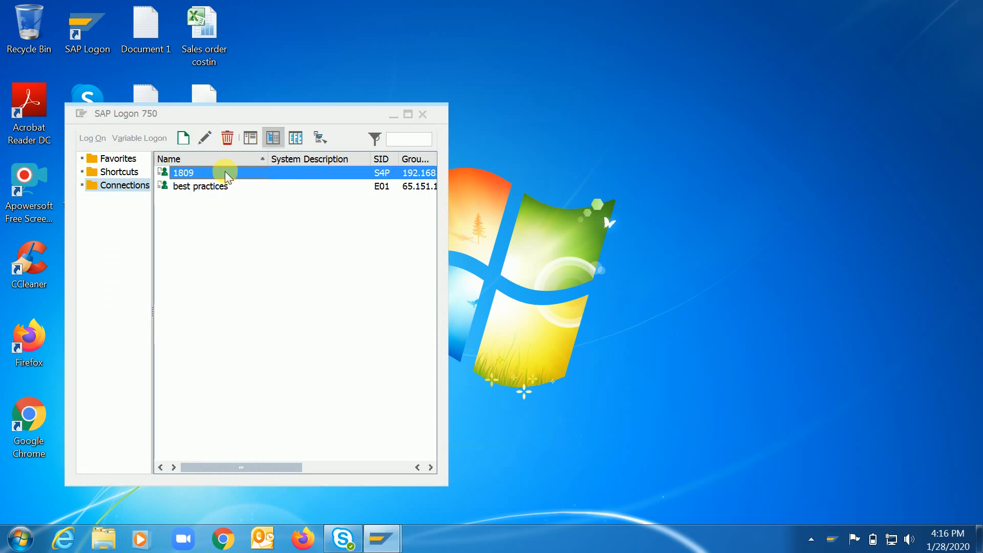
{"action": "key", "text": "BackSpace"}
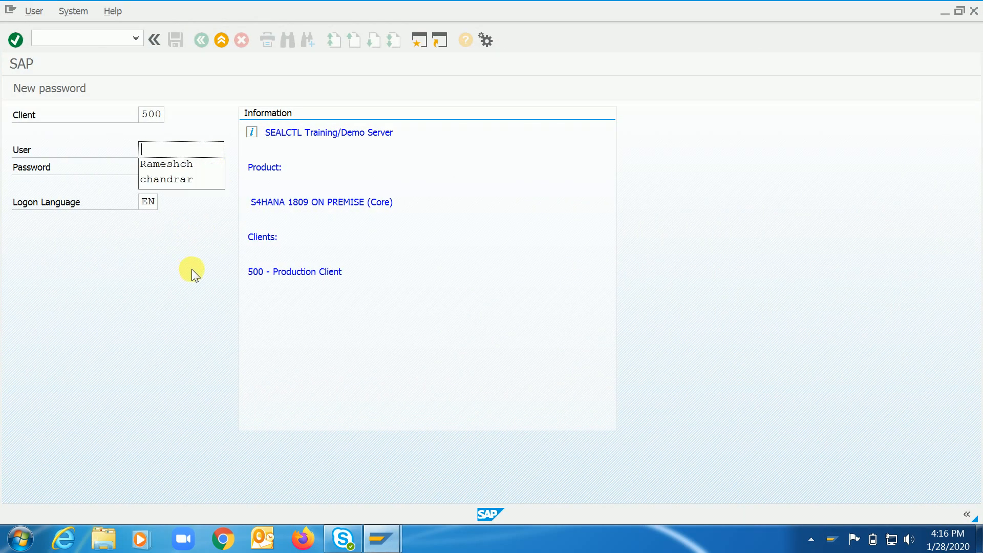
{"action": "key", "text": "Down"}
{"action": "key", "text": "Tab"}
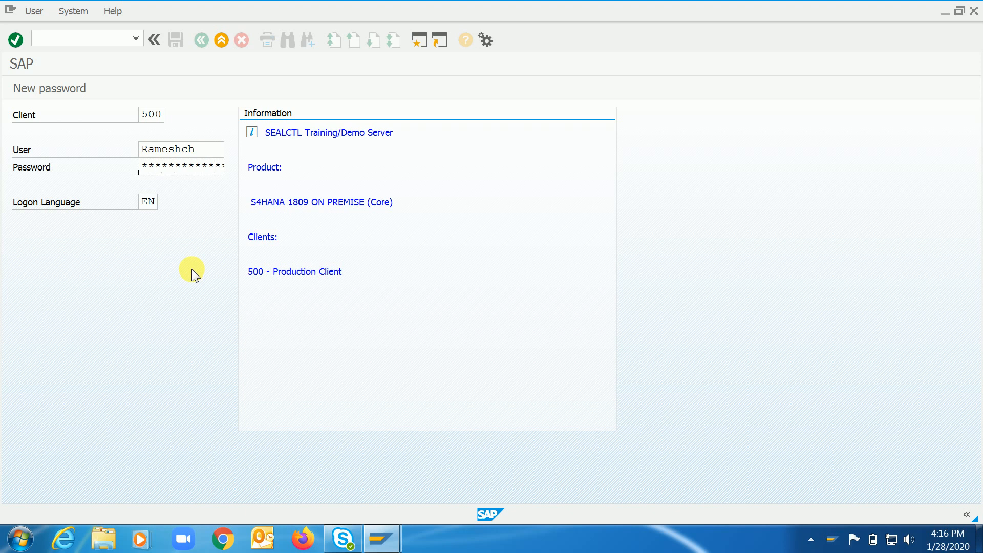
{"action": "key", "text": "Return"}
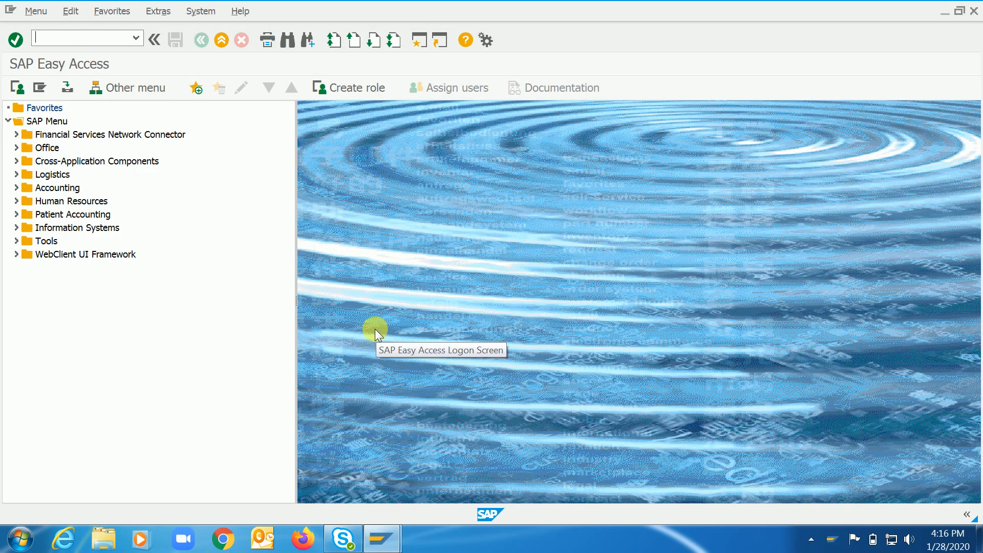
{"action": "left_click", "coordinate": [186, 389]}
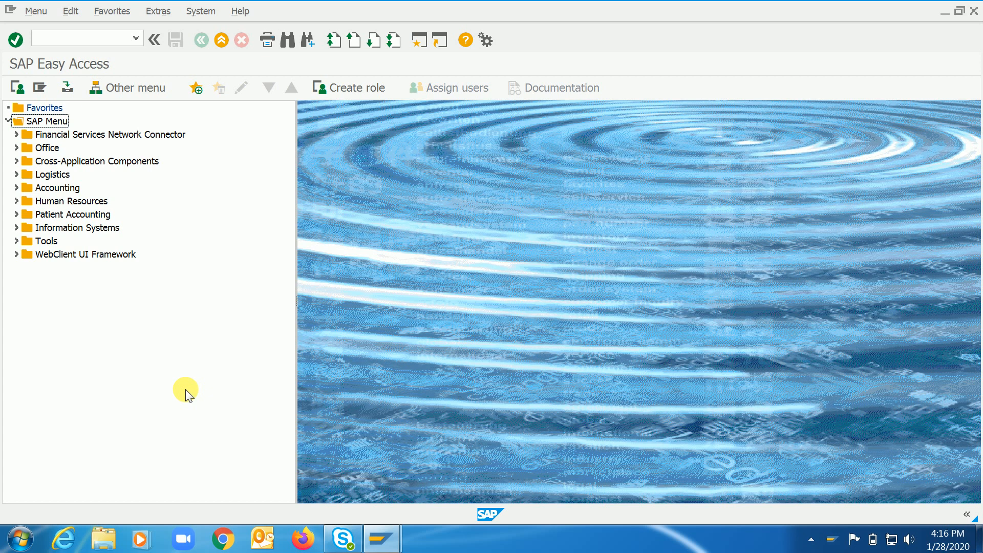
{"action": "left_click", "coordinate": [200, 299]}
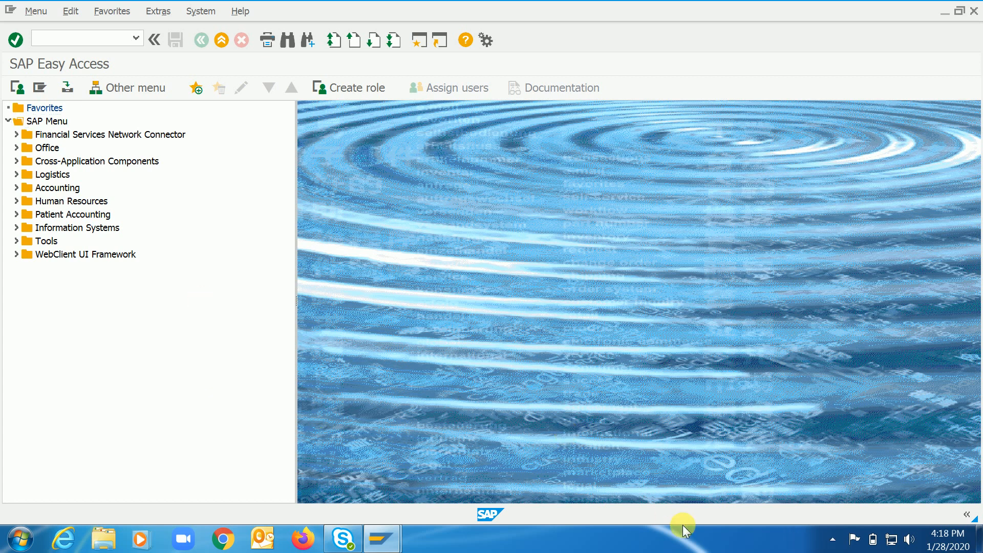
{"action": "left_click", "coordinate": [823, 538]}
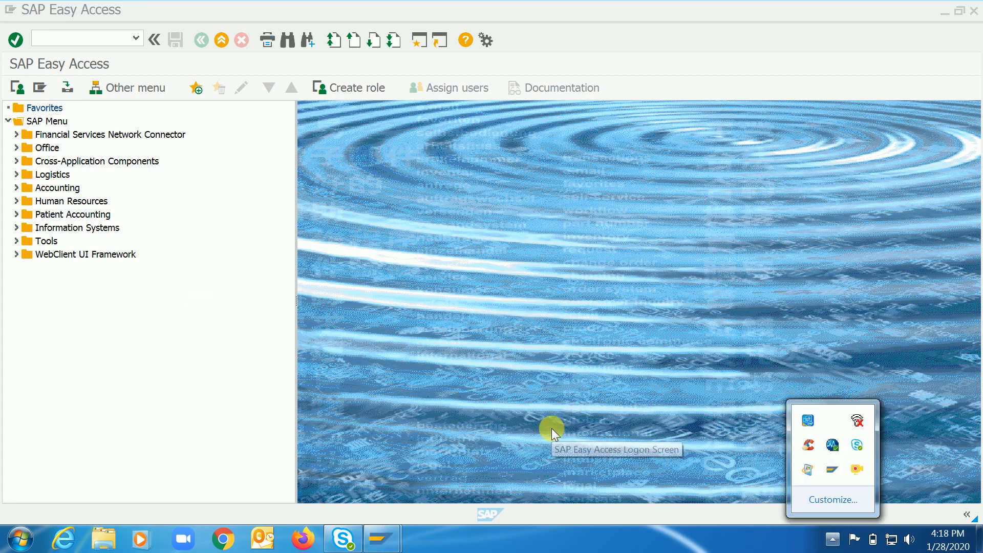
Switch to Microsoft Excel 2010 by launching it from a program search, and maximize the new blank workbook.
{"action": "left_click", "coordinate": [23, 537]}
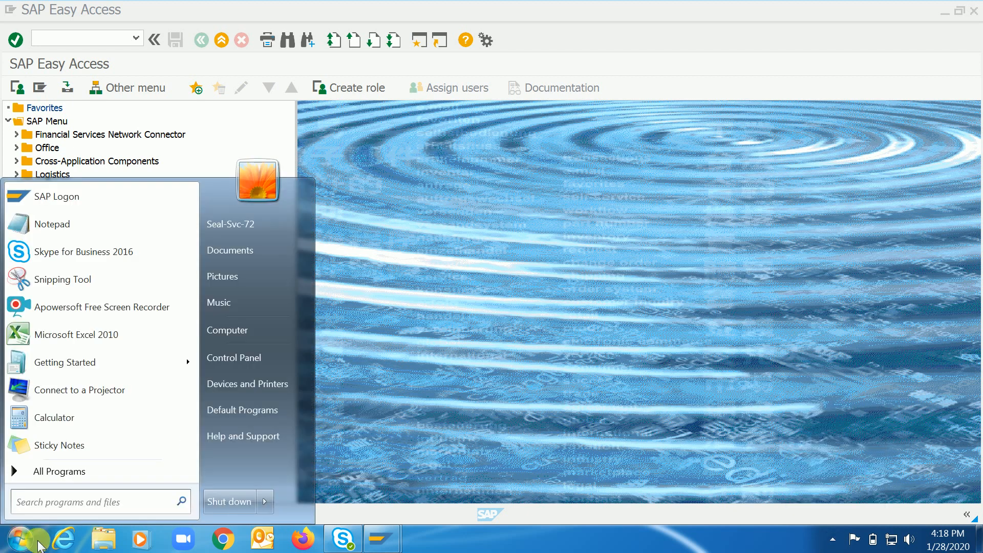
{"action": "left_click", "coordinate": [78, 511]}
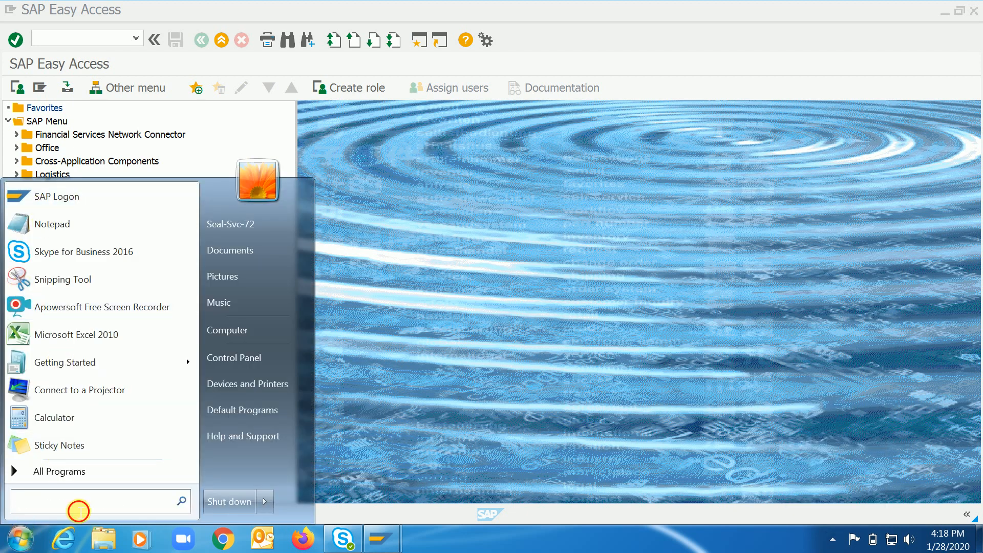
{"action": "type", "text": "ex"}
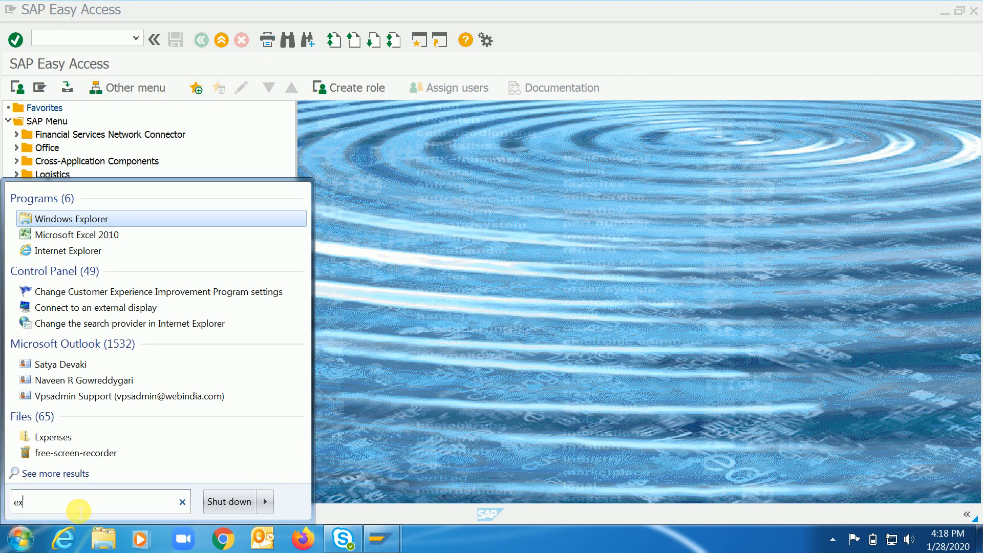
{"action": "type", "text": "ce"}
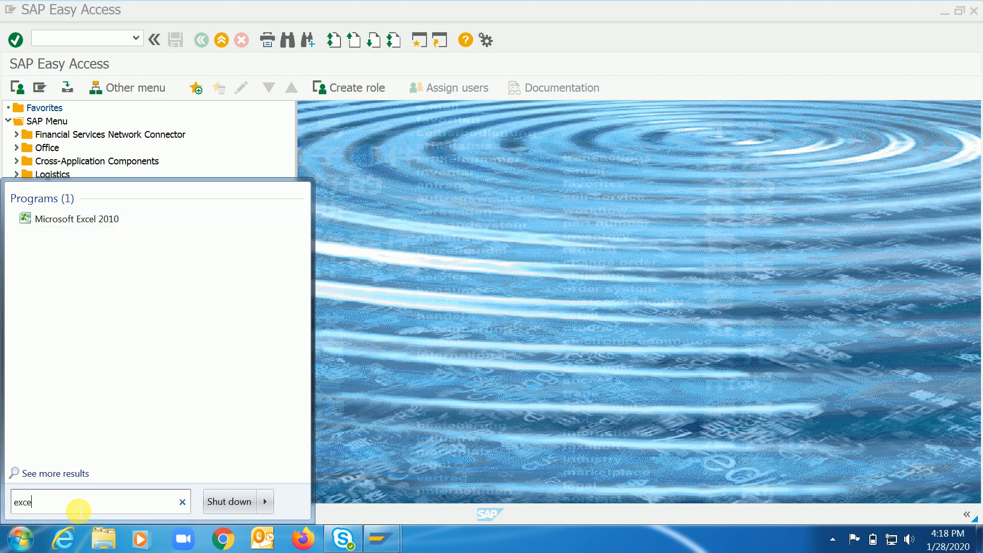
{"action": "key", "text": "Return"}
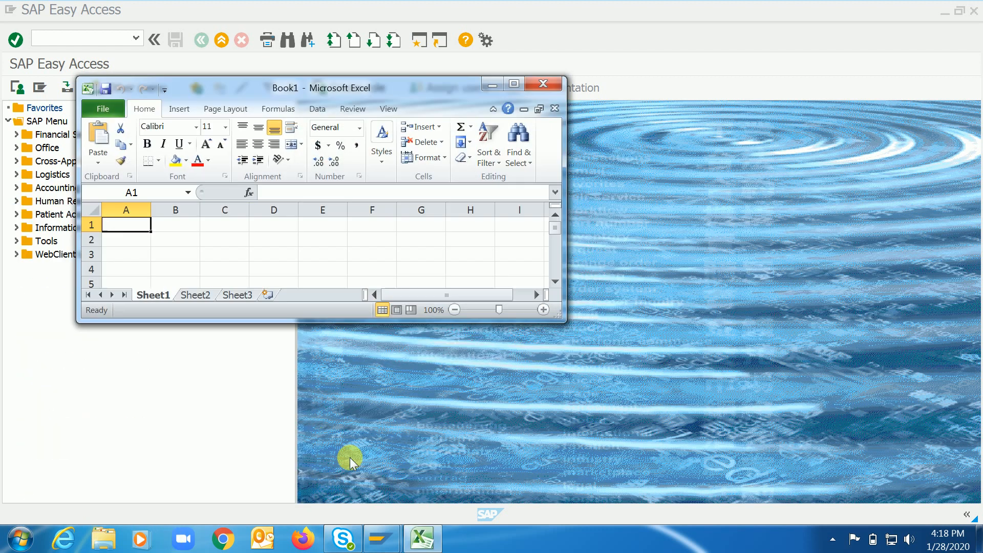
{"action": "left_click", "coordinate": [532, 82]}
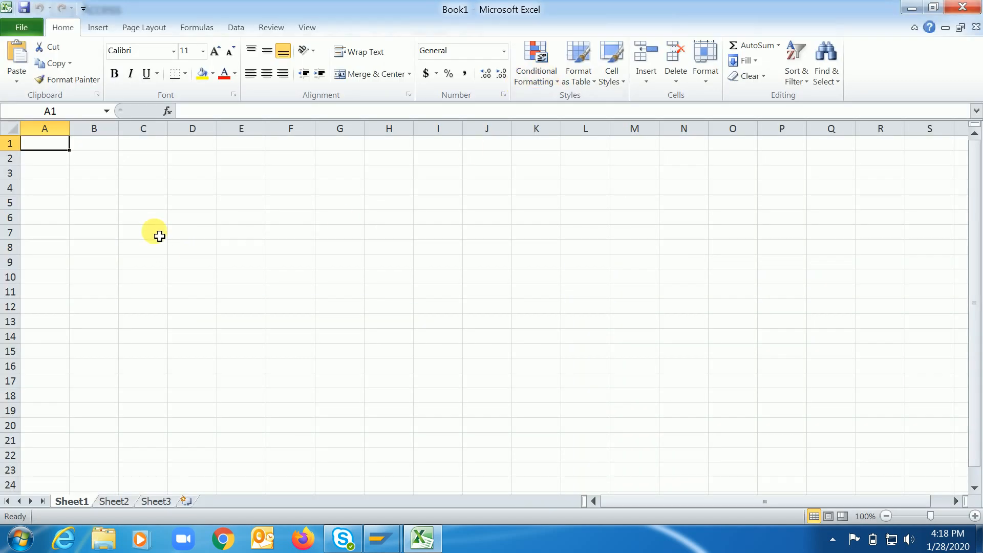
Enter the label "Product A" in cell D4 of Sheet1.
{"action": "left_click", "coordinate": [114, 168]}
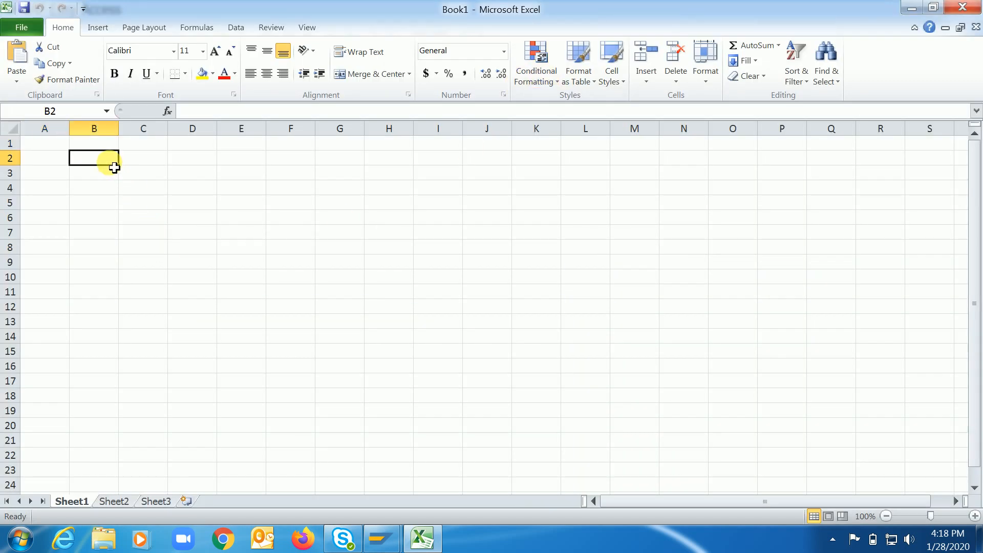
{"action": "left_click", "coordinate": [183, 193]}
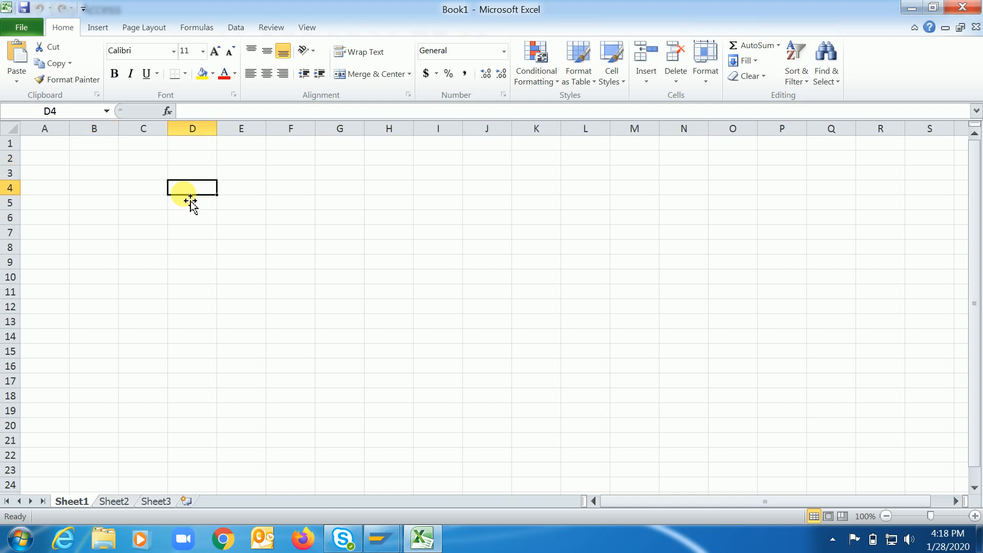
{"action": "type", "text": "Pro"}
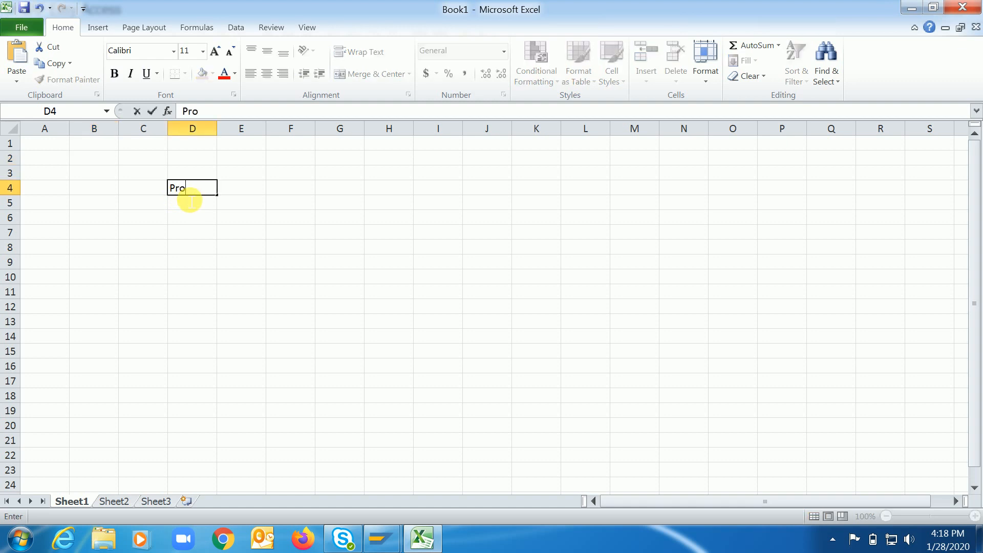
{"action": "type", "text": "duct A"}
{"action": "key", "text": "Return"}
Enter the label "Plant 1" in cell C7, below and to one side of the product label.
{"action": "key", "text": "Down"}
{"action": "key", "text": "Down"}
{"action": "key", "text": "Left"}
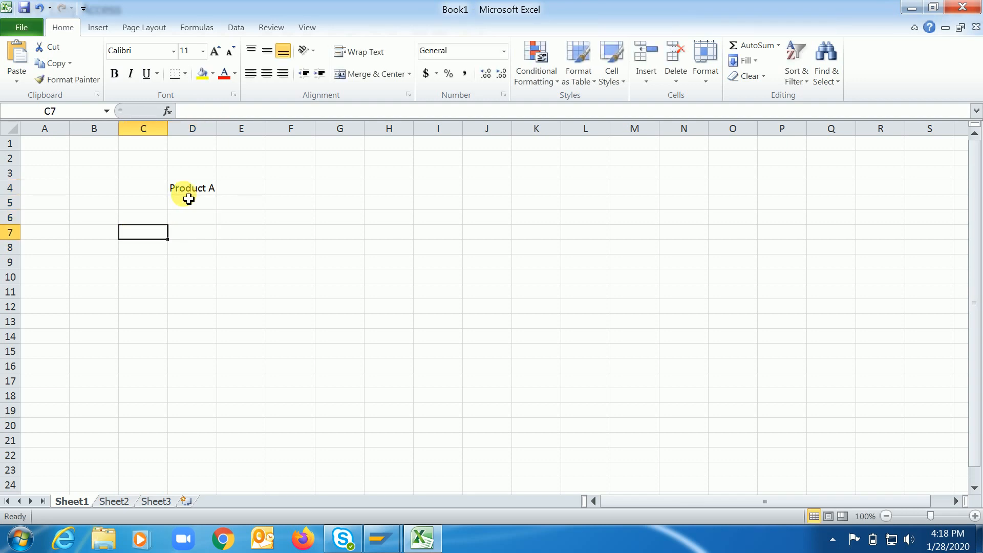
{"action": "type", "text": "Plant 1"}
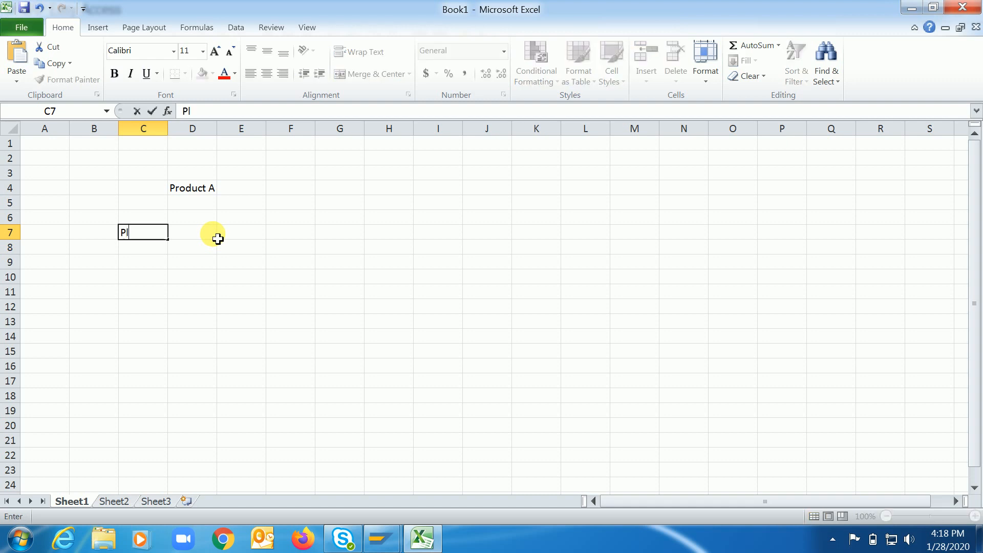
Enter the label "Plant 2" in cell E7, in the same row as Plant 1.
{"action": "key", "text": "Right"}
{"action": "key", "text": "Right"}
{"action": "key", "text": "Right"}
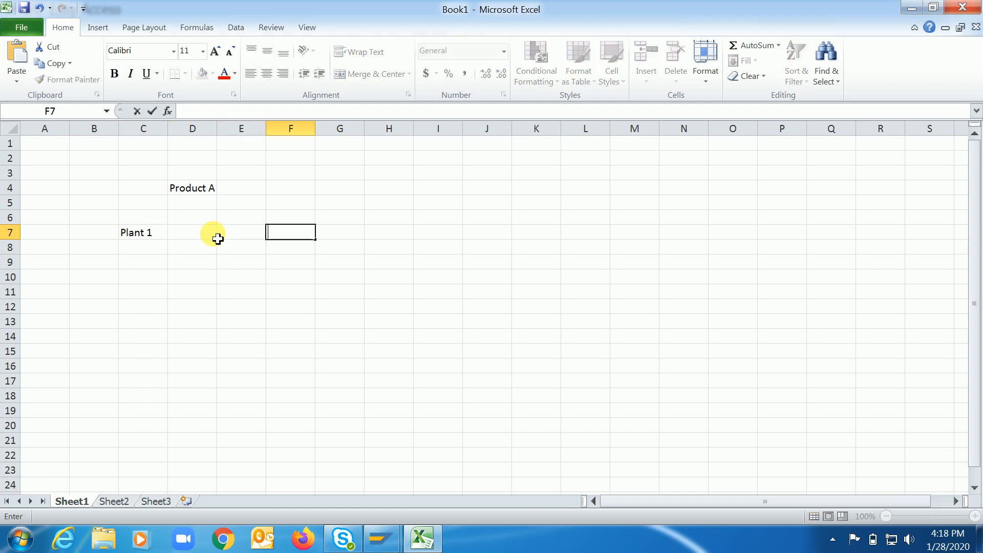
{"action": "left_click", "coordinate": [218, 239]}
{"action": "type", "text": "Plant "}
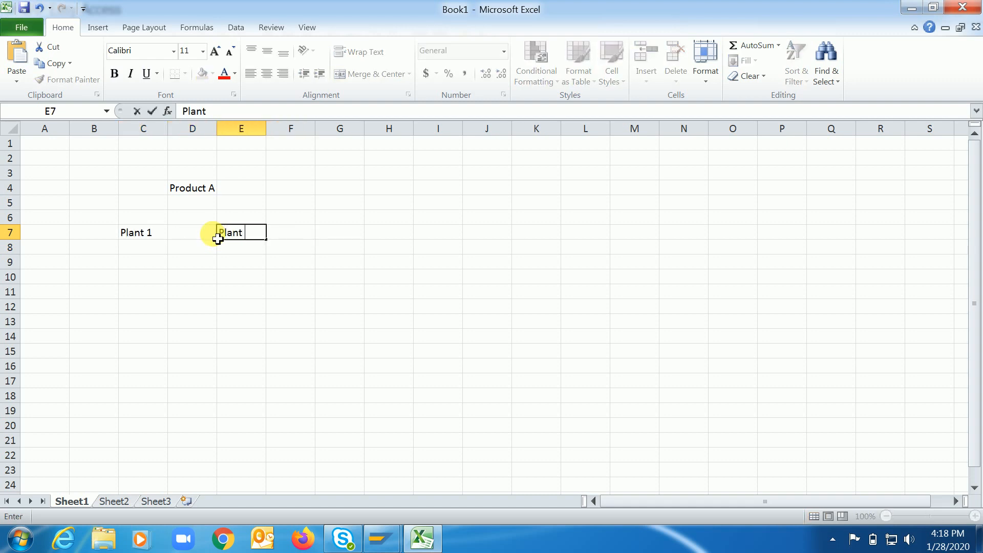
{"action": "type", "text": "2"}
{"action": "key", "text": "BackSpace"}
{"action": "type", "text": "2"}
{"action": "key", "text": "Return"}
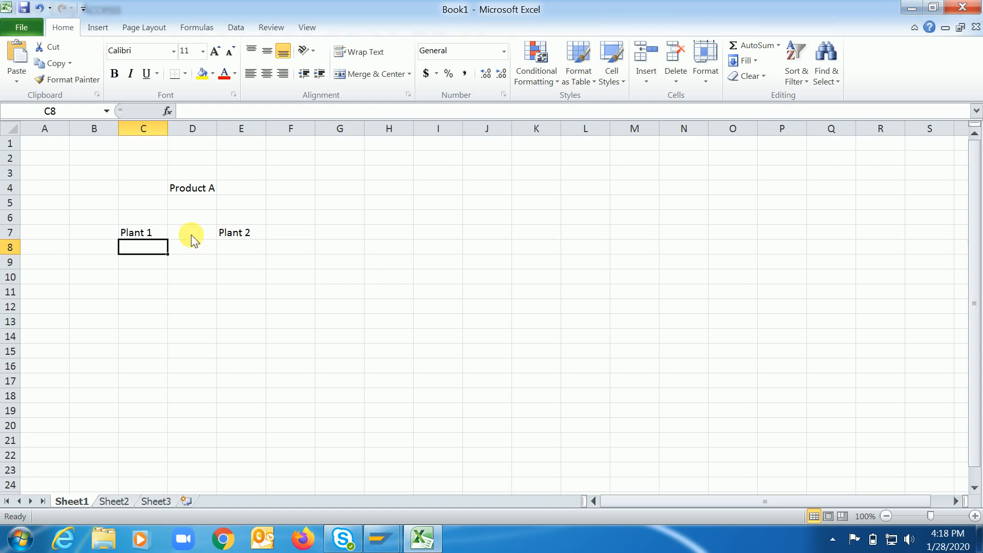
Save the workbook to the Desktop as an Excel Workbook, using the user's first name as the file name.
{"action": "key", "text": "ctrl+s"}
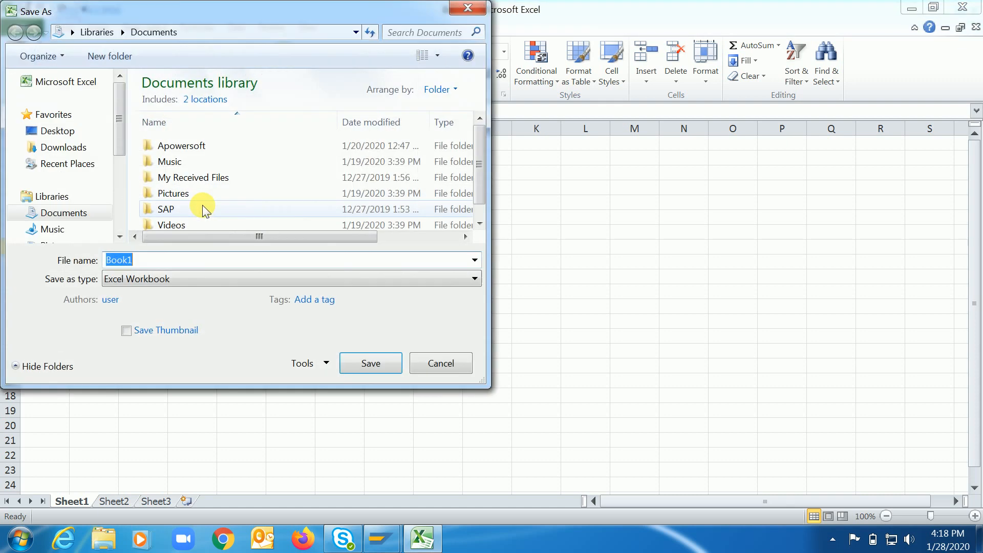
{"action": "left_click", "coordinate": [63, 132]}
{"action": "left_click", "coordinate": [181, 266]}
{"action": "type", "text": "ramesh"}
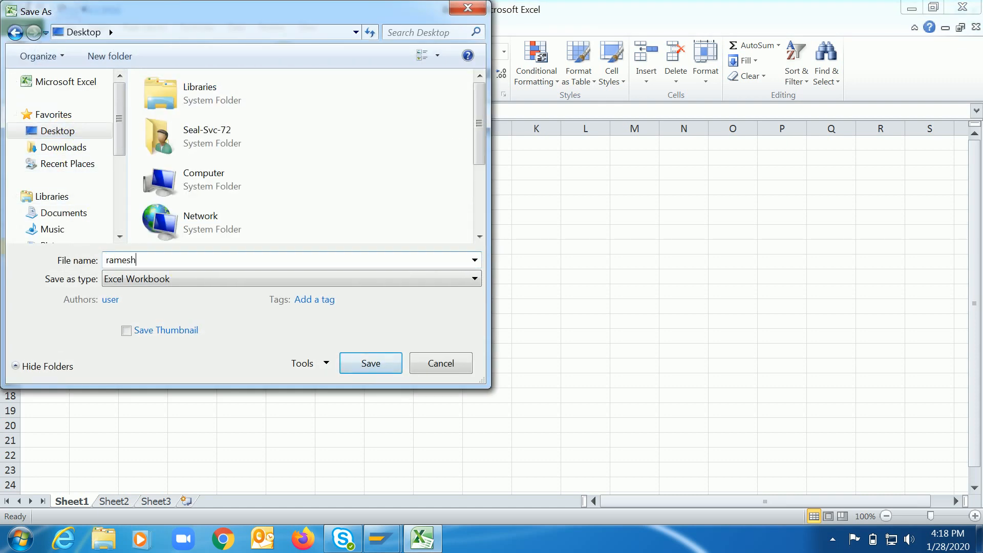
{"action": "key", "text": "Return"}
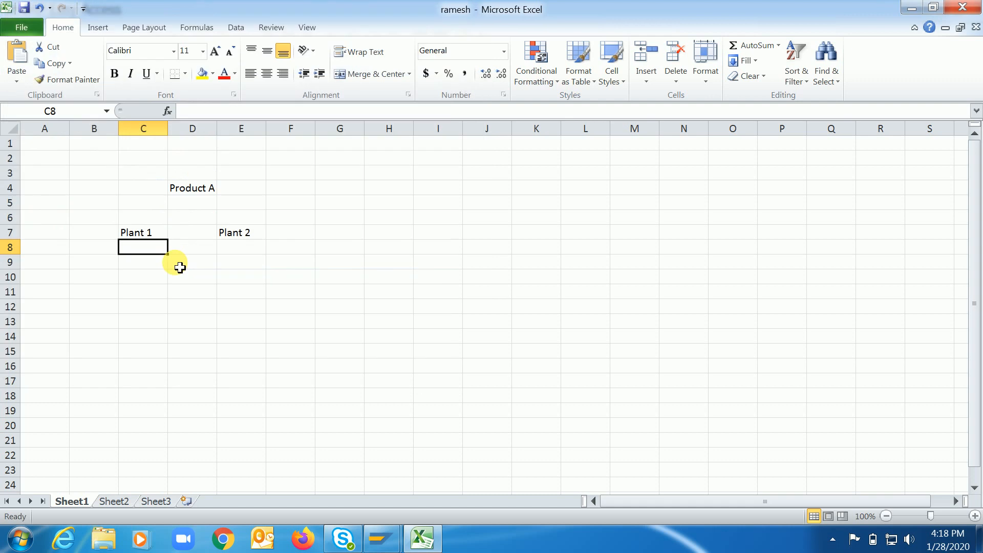
Describe Plant 1 by entering "Manufacting plant" in cell C9.
{"action": "left_click", "coordinate": [242, 233]}
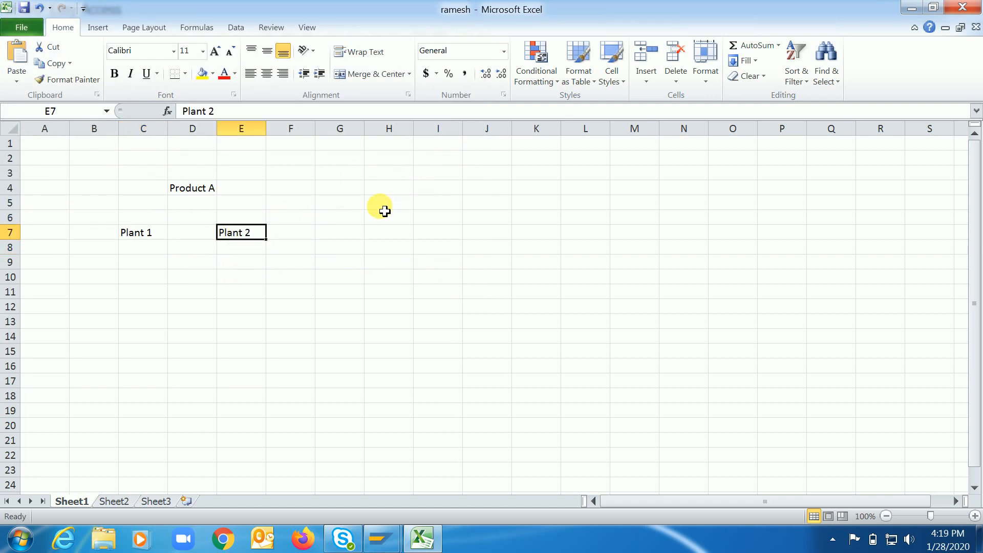
{"action": "left_click", "coordinate": [142, 236]}
{"action": "left_click", "coordinate": [135, 262]}
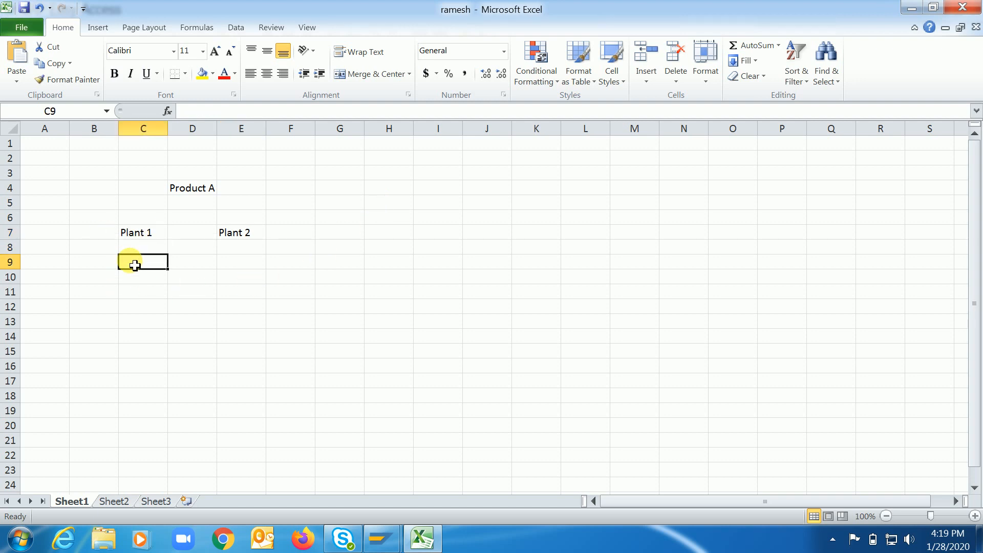
{"action": "type", "text": "Manufac"}
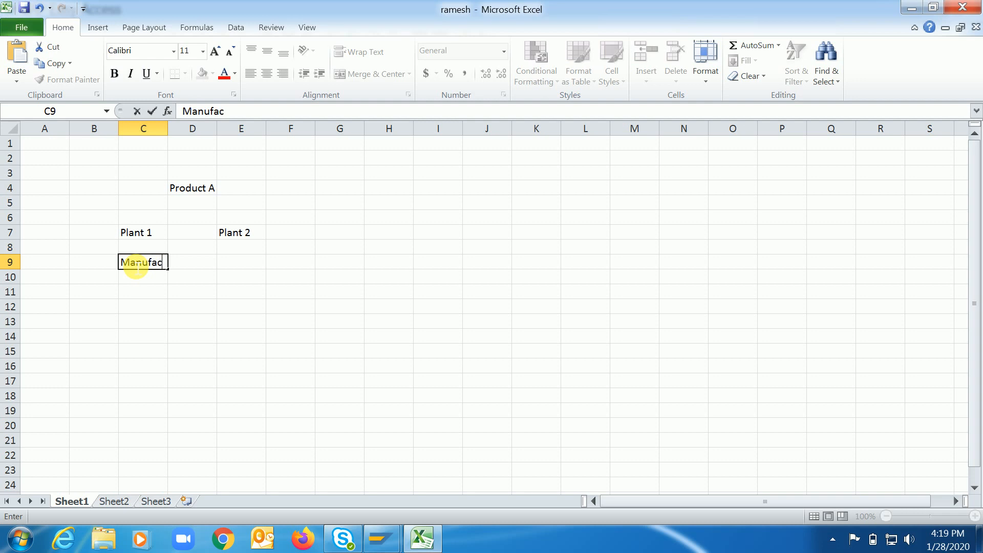
{"action": "type", "text": "ting plant"}
{"action": "key", "text": "Return"}
Describe Plant 2 by entering "Depo plant" in cell E9.
{"action": "key", "text": "Up"}
{"action": "key", "text": "Right"}
{"action": "key", "text": "Right"}
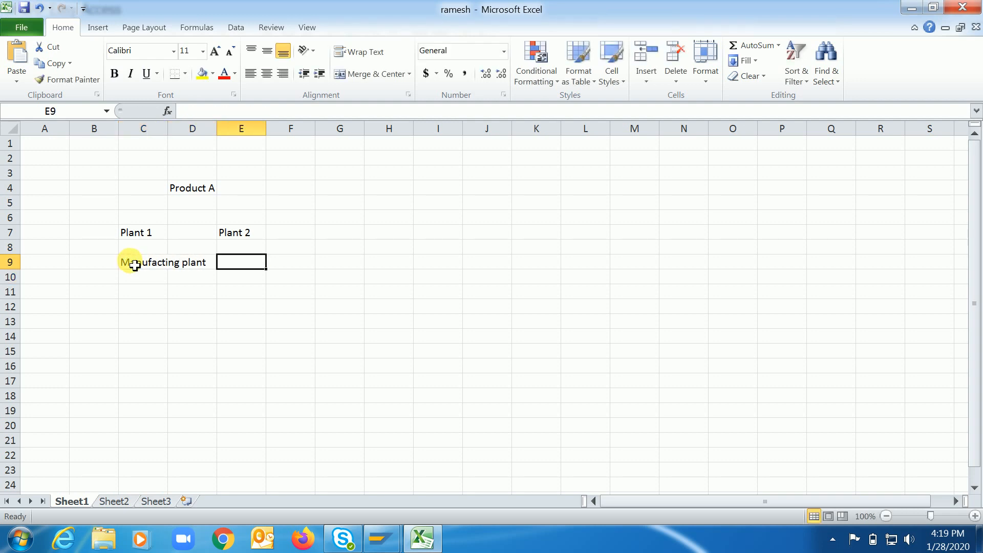
{"action": "type", "text": "Depo plant"}
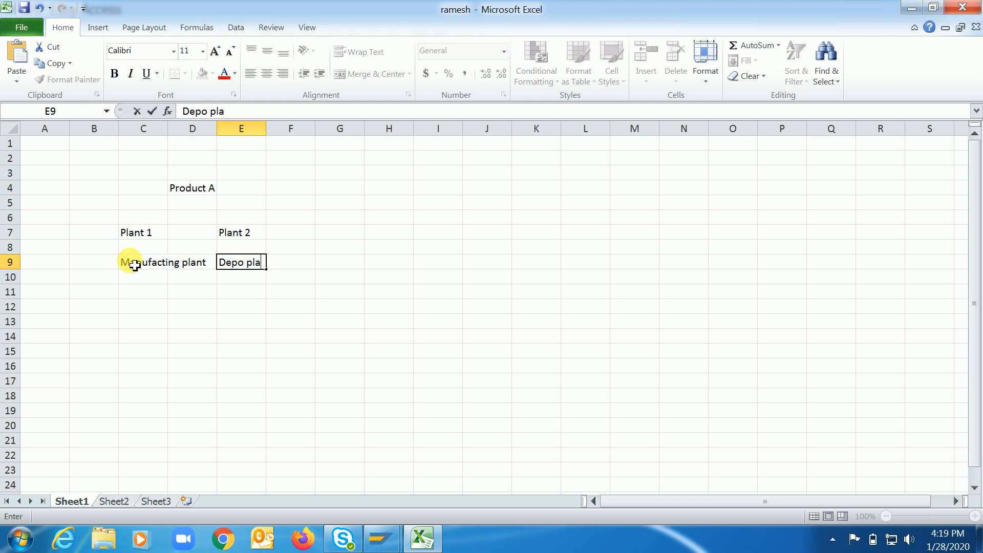
{"action": "key", "text": "Return"}
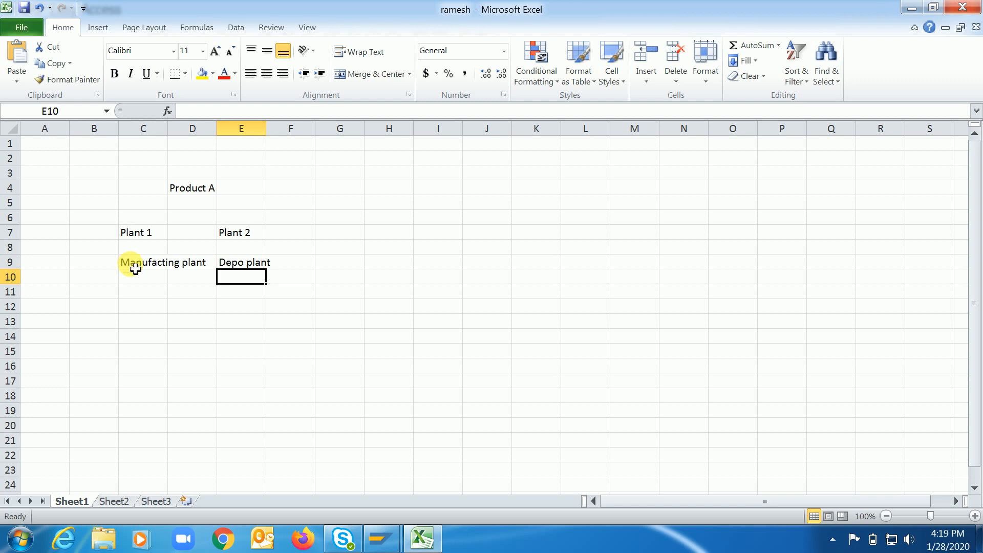
List "BOM" in cell C12 and "Routing" in cell C13 beneath the manufacturing plant.
{"action": "left_click", "coordinate": [242, 266]}
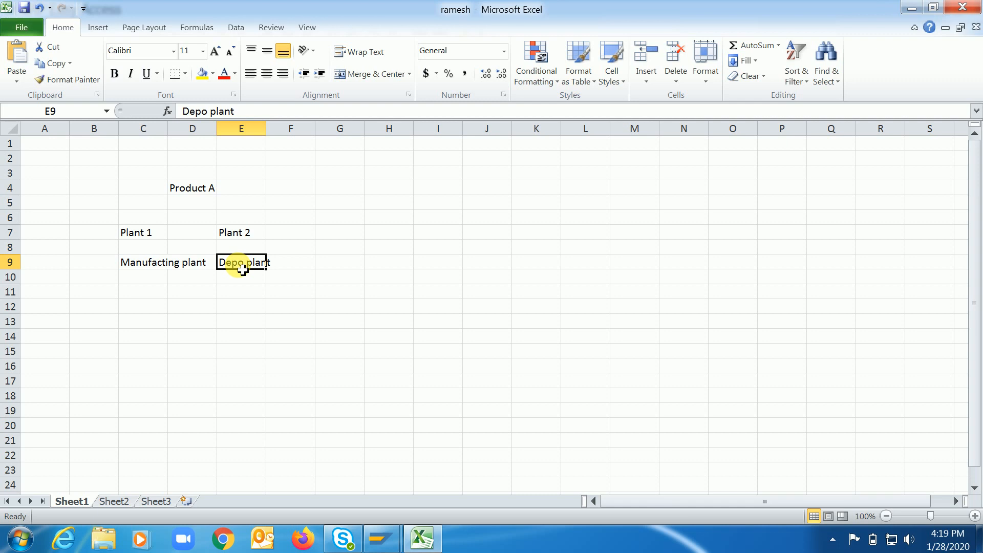
{"action": "left_click", "coordinate": [136, 306]}
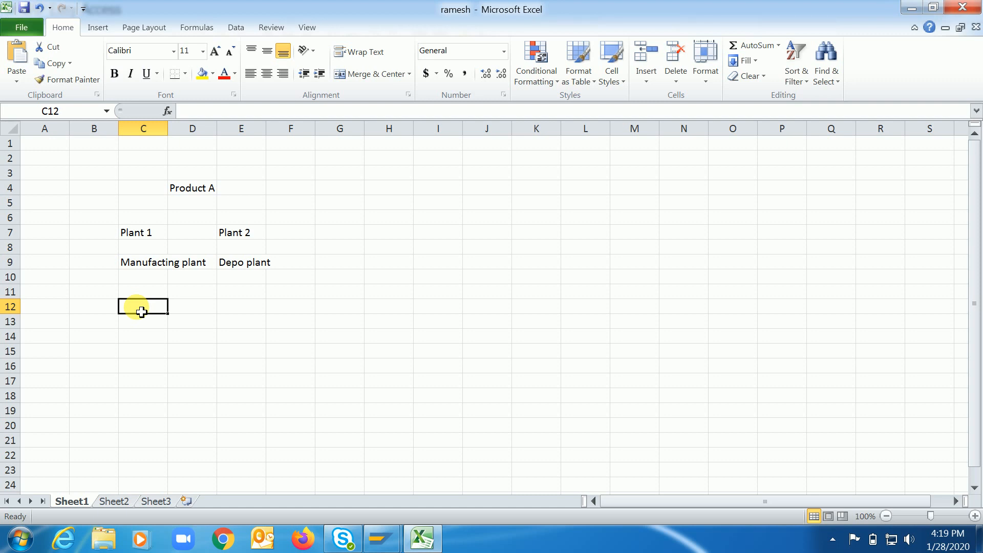
{"action": "type", "text": "NOM"}
{"action": "key", "text": "Return"}
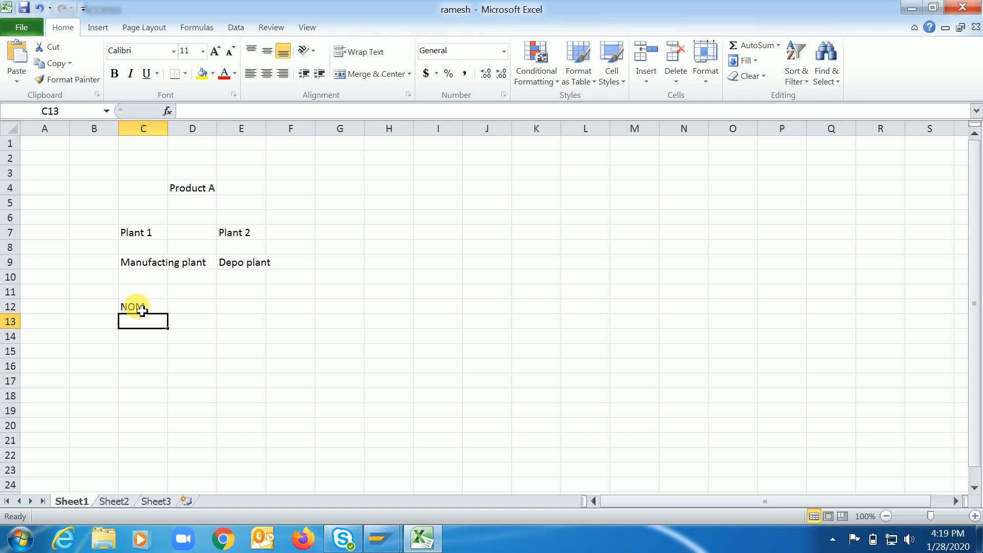
{"action": "left_click", "coordinate": [142, 310]}
{"action": "type", "text": "BOM"}
{"action": "key", "text": "Return"}
{"action": "type", "text": "Routing"}
{"action": "key", "text": "Return"}
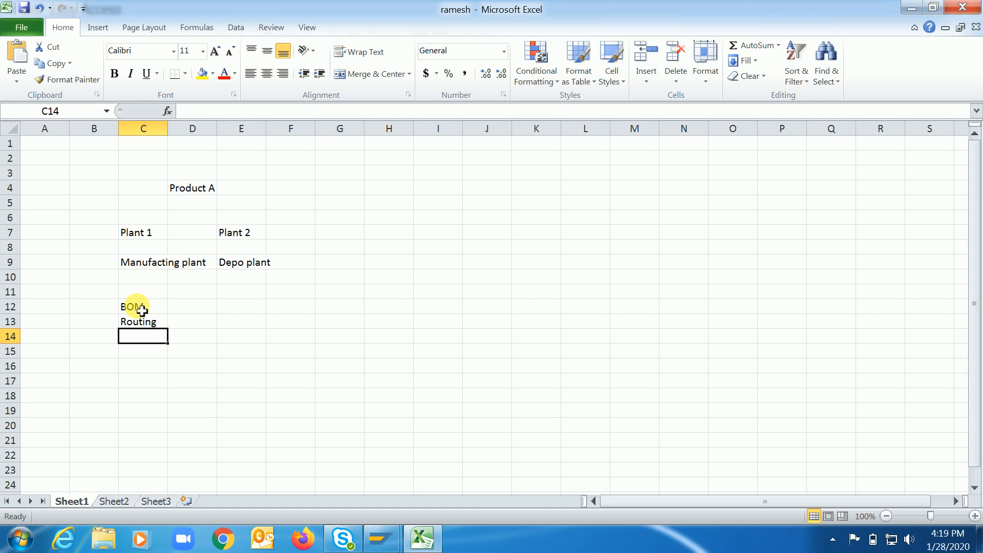
Enter the BOM transaction codes "CS01/CS02/CS03" in cell D12.
{"action": "key", "text": "Up"}
{"action": "key", "text": "Up"}
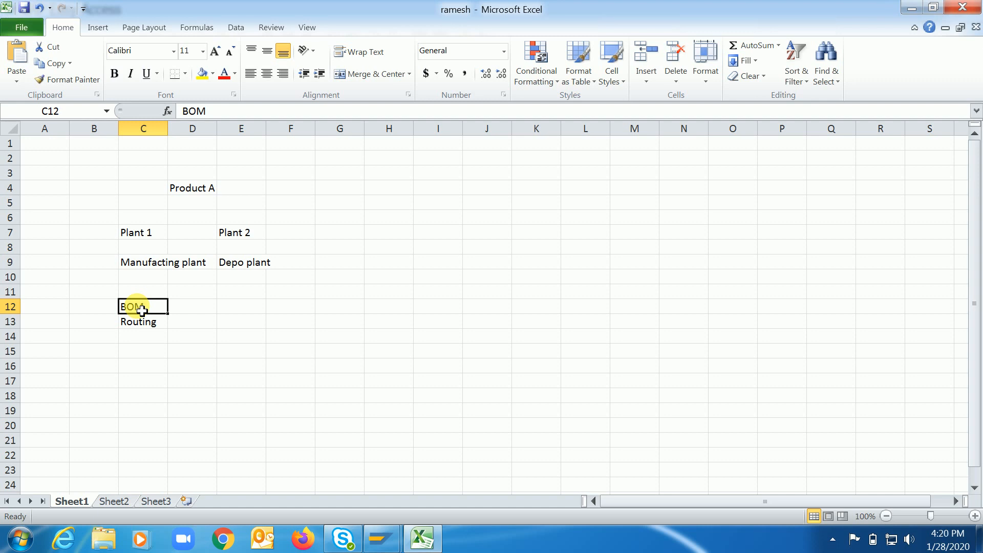
{"action": "key", "text": "Down"}
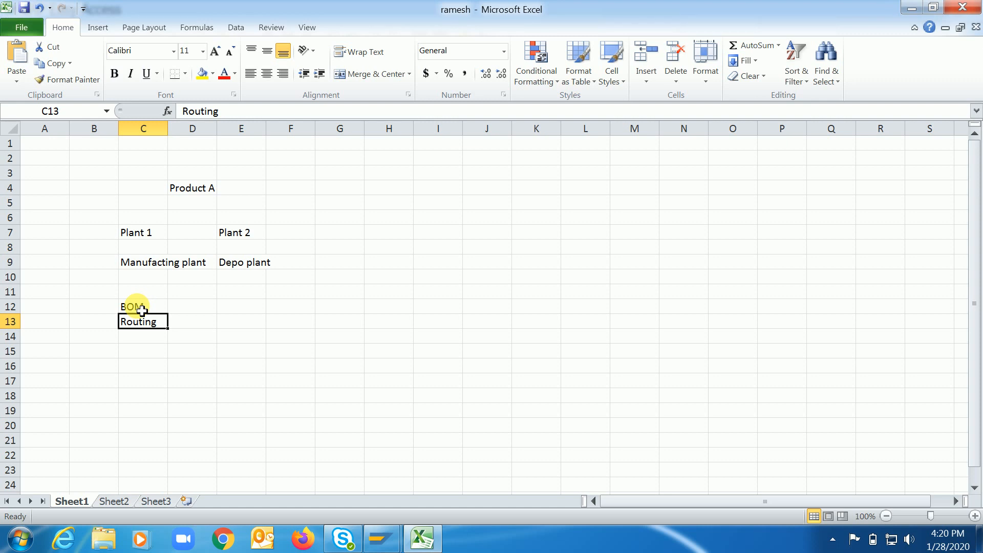
{"action": "key", "text": "Down"}
{"action": "key", "text": "Down"}
{"action": "key", "text": "Up"}
{"action": "key", "text": "Up"}
{"action": "key", "text": "Up"}
{"action": "key", "text": "Right"}
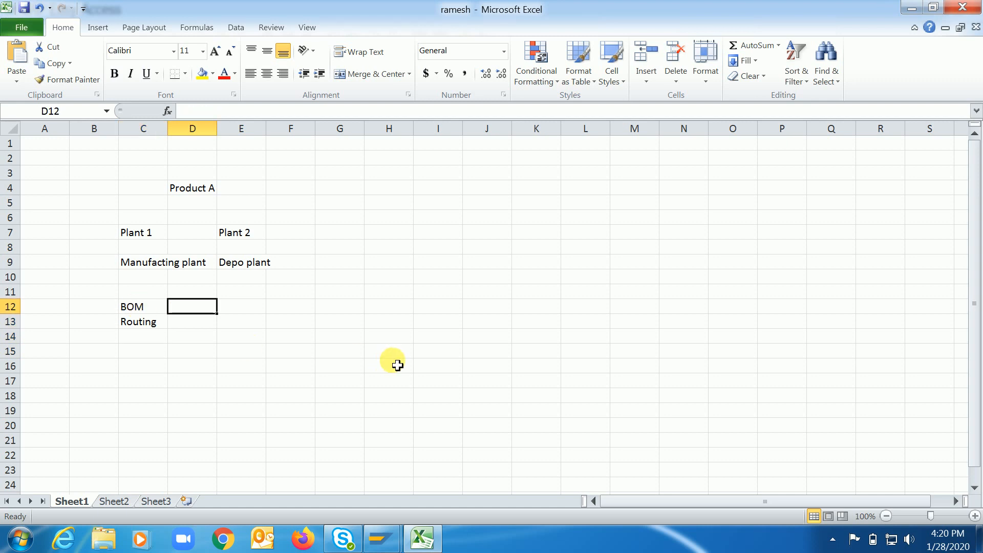
{"action": "type", "text": "CS01"}
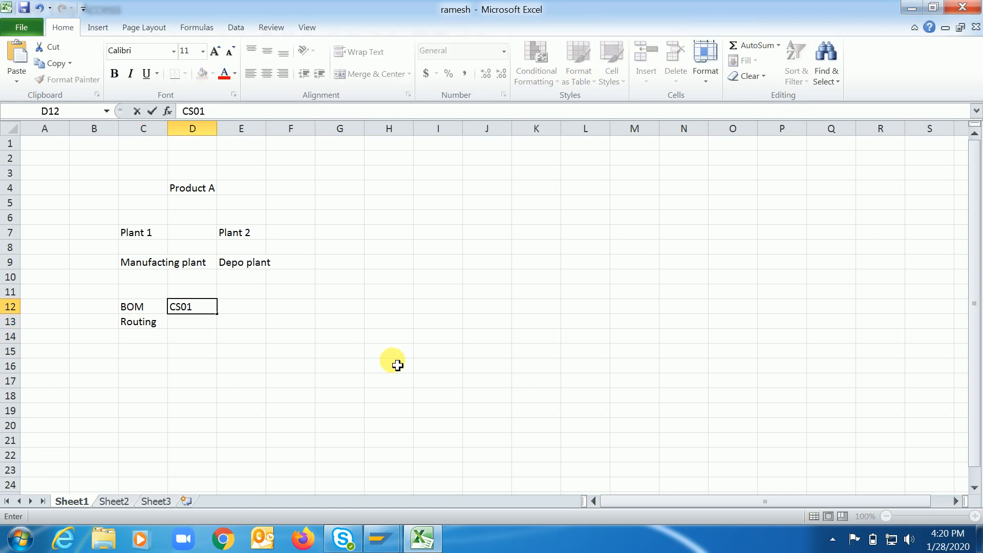
{"action": "type", "text": "/CS02/CS03"}
{"action": "key", "text": "Return"}
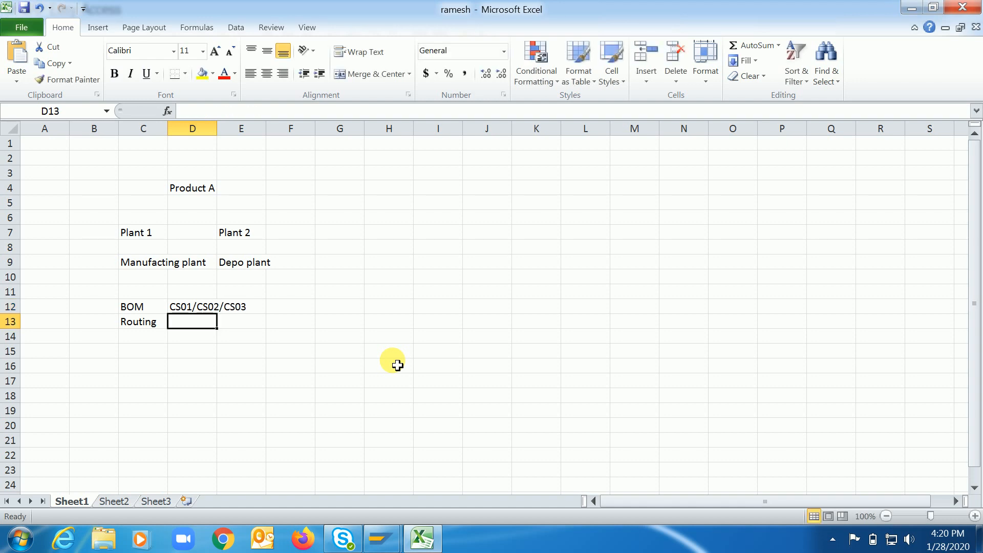
Enter the routing transaction codes "CA01/CA02/CA03" in cell D13 and fit column D's width to its contents.
{"action": "type", "text": "CA"}
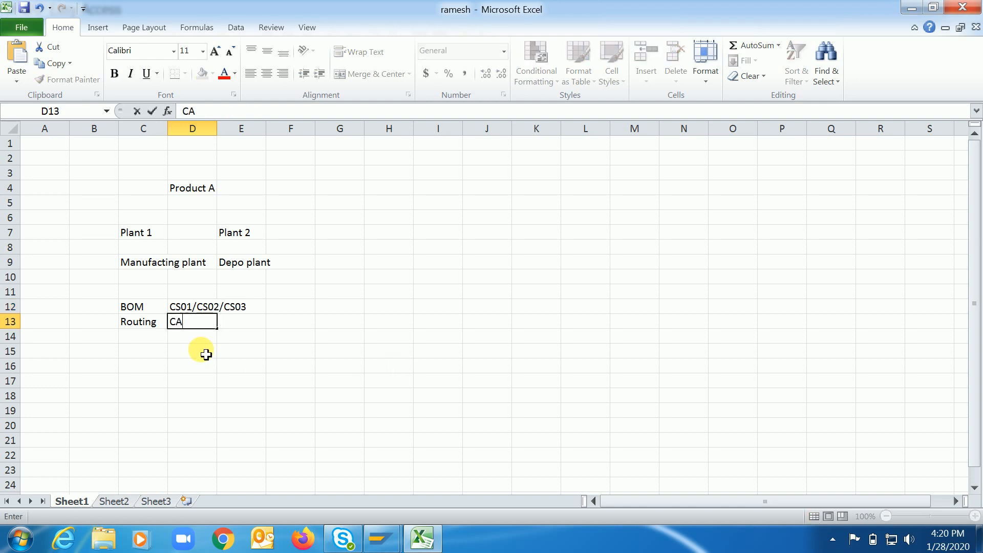
{"action": "type", "text": "01/CA02/CA"}
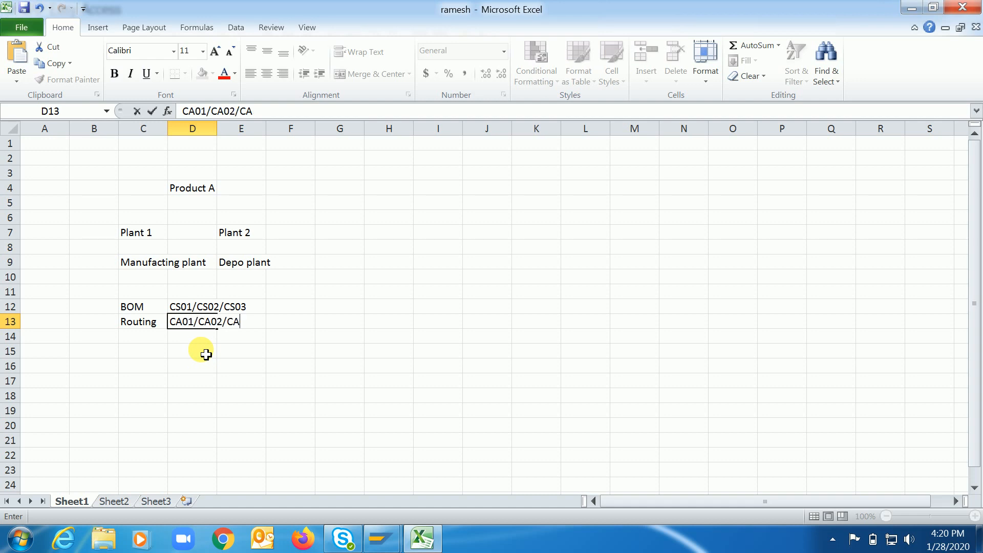
{"action": "type", "text": "03"}
{"action": "key", "text": "Return"}
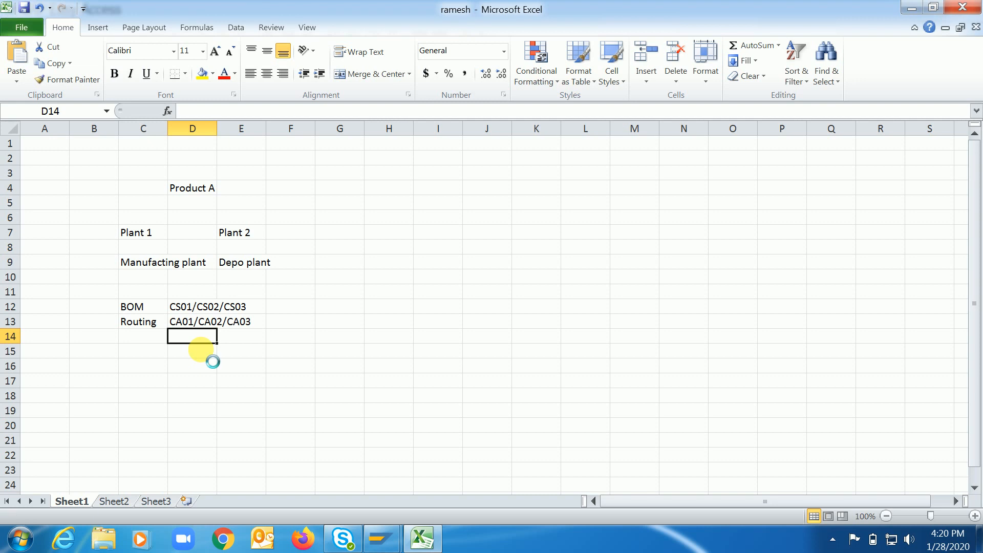
{"action": "double_click", "coordinate": [217, 128]}
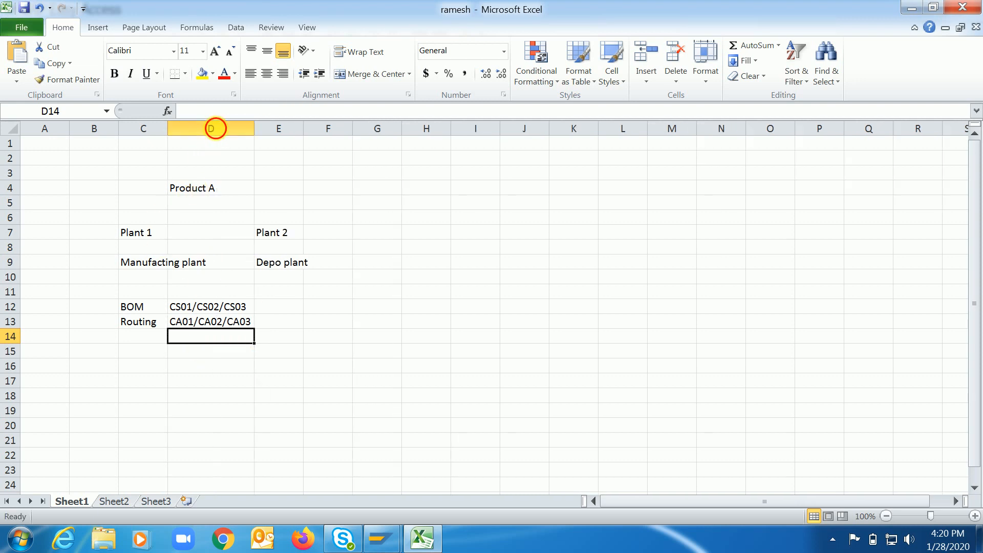
Add the note "Standard costing By suing CK11n and CK24" in cell C16 beneath the manufacturing plant's entries.
{"action": "left_click", "coordinate": [138, 326]}
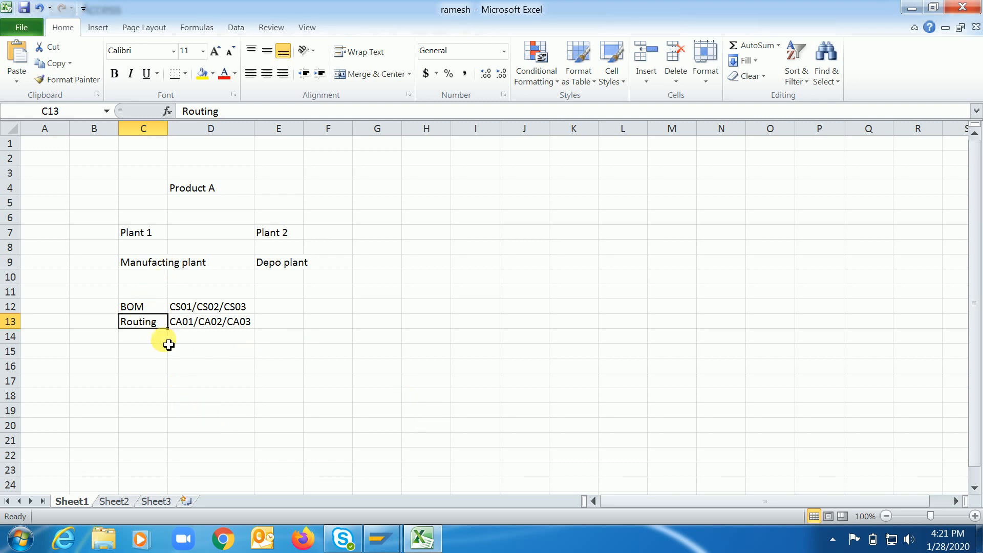
{"action": "left_click", "coordinate": [141, 370]}
{"action": "type", "text": "Stand"}
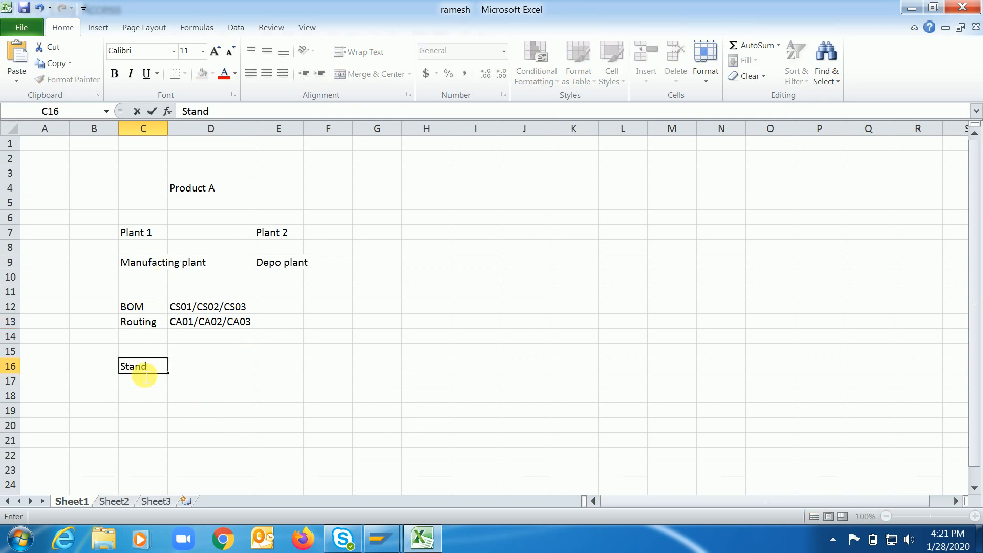
{"action": "type", "text": "ard costing "}
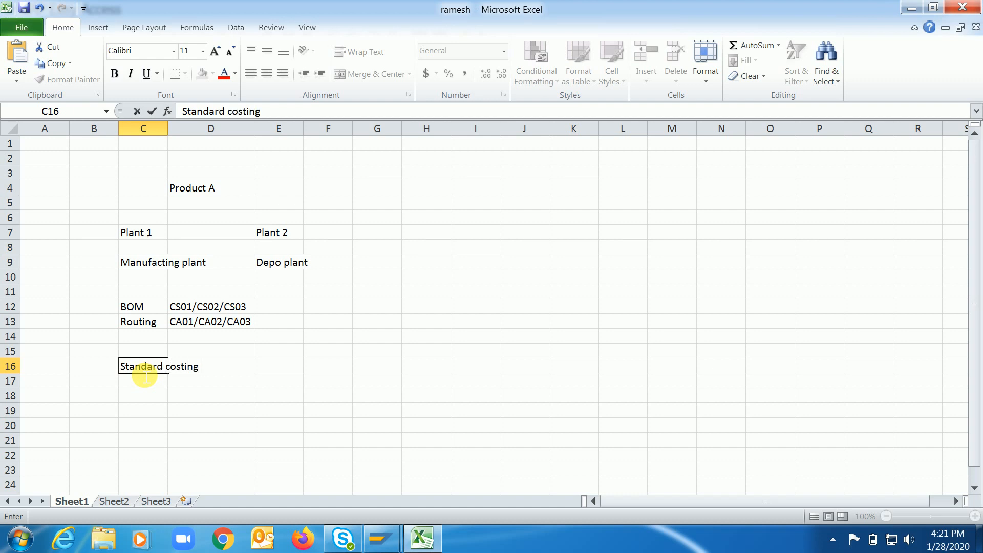
{"action": "type", "text": "By suing C"}
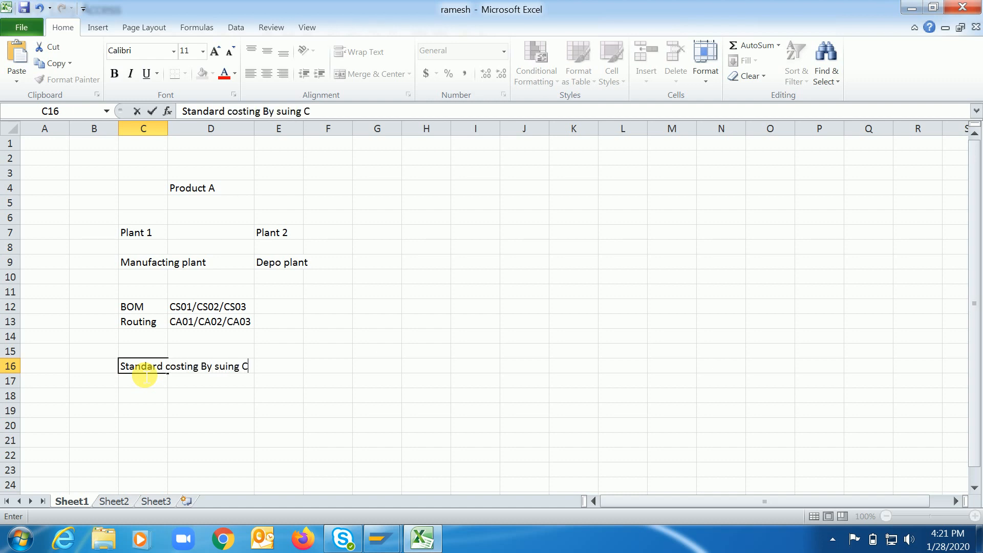
{"action": "type", "text": "K11n and CK24"}
{"action": "key", "text": "Return"}
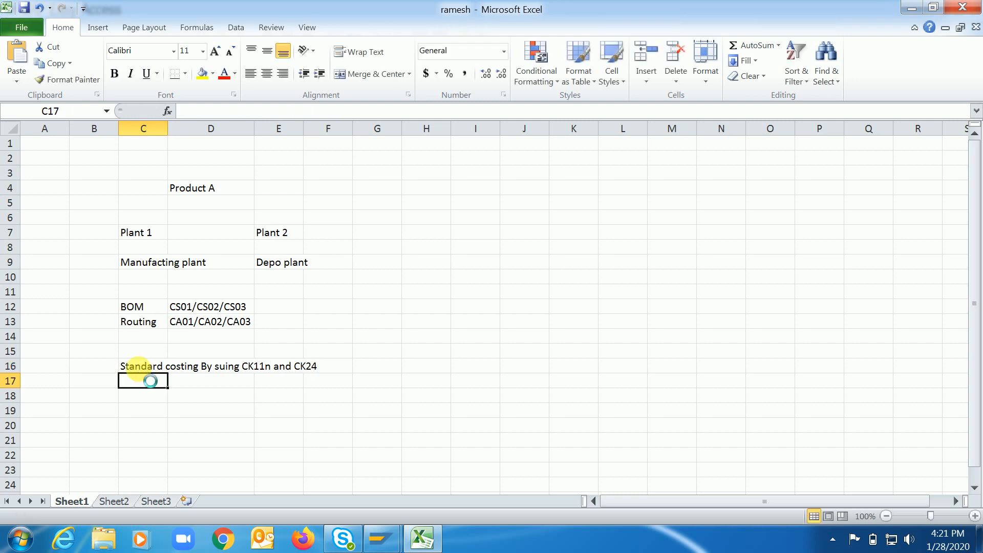
Widen column D to about twice its width so the standard costing note ends before column E.
{"action": "left_click", "coordinate": [155, 396]}
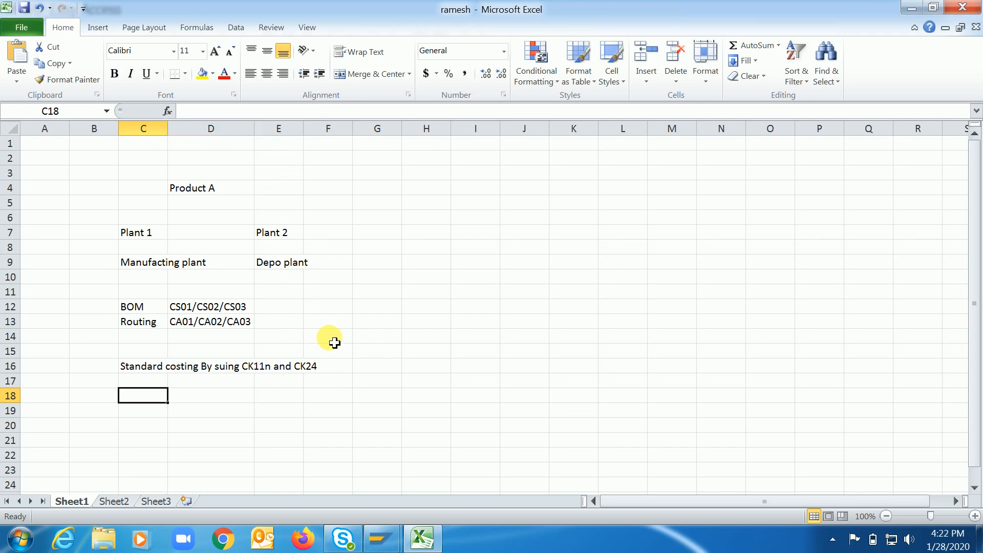
{"action": "left_click", "coordinate": [292, 416]}
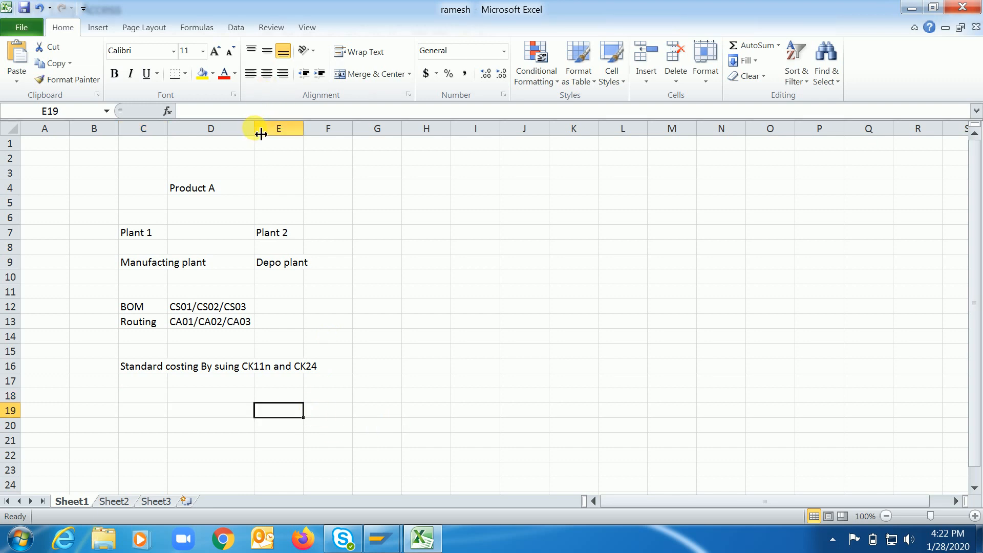
{"action": "left_click_drag", "start_coordinate": [255, 132], "coordinate": [344, 143]}
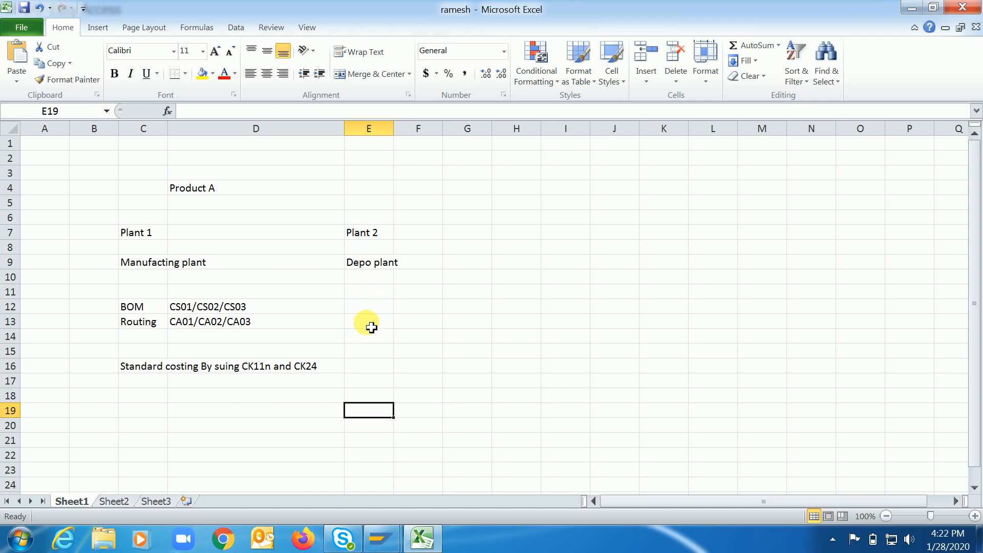
Enter "No BOM" in cell E12 and "No Routing" in cell E13 beneath the depot plant.
{"action": "left_click", "coordinate": [369, 311]}
{"action": "type", "text": "BOM"}
{"action": "key", "text": "BackSpace"}
{"action": "key", "text": "BackSpace"}
{"action": "key", "text": "BackSpace"}
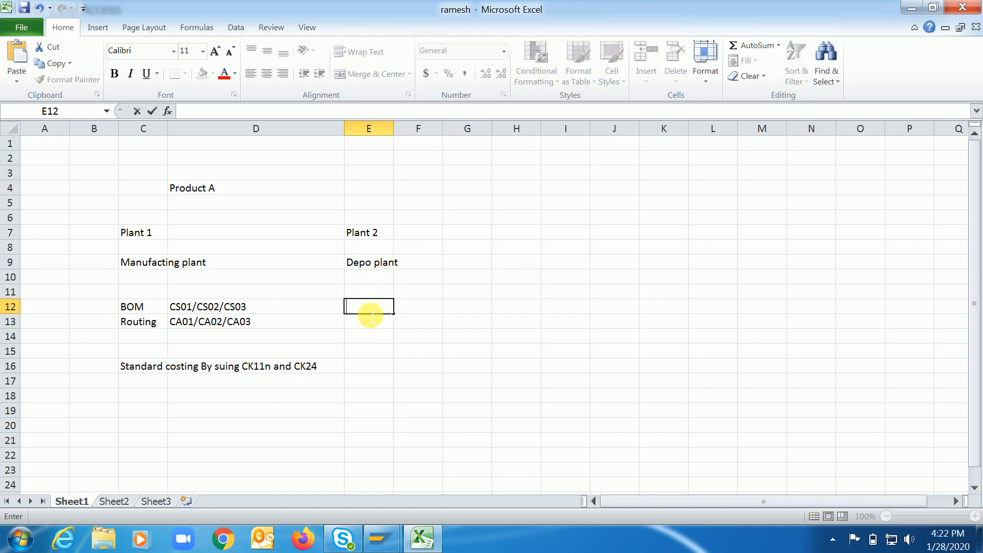
{"action": "type", "text": "No BOM"}
{"action": "key", "text": "Return"}
{"action": "type", "text": "No Ro"}
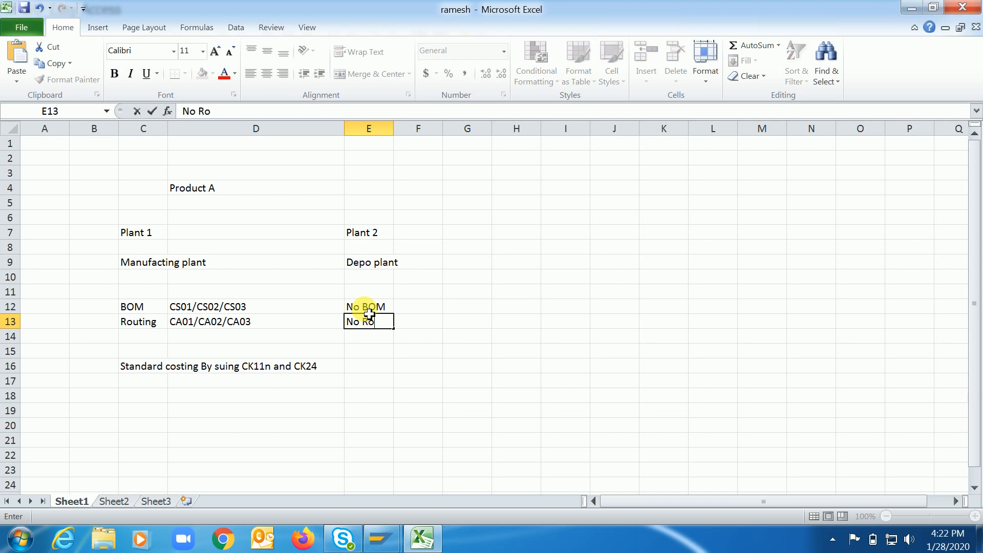
{"action": "type", "text": "uting"}
{"action": "key", "text": "Return"}
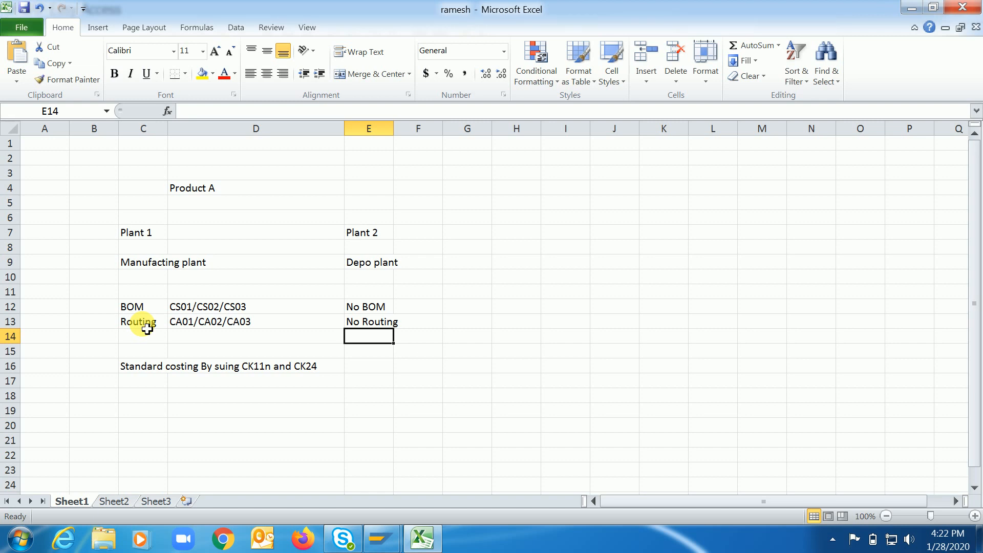
Enter "Production order creation" in cell C19 beneath the standard costing note.
{"action": "left_click", "coordinate": [357, 367]}
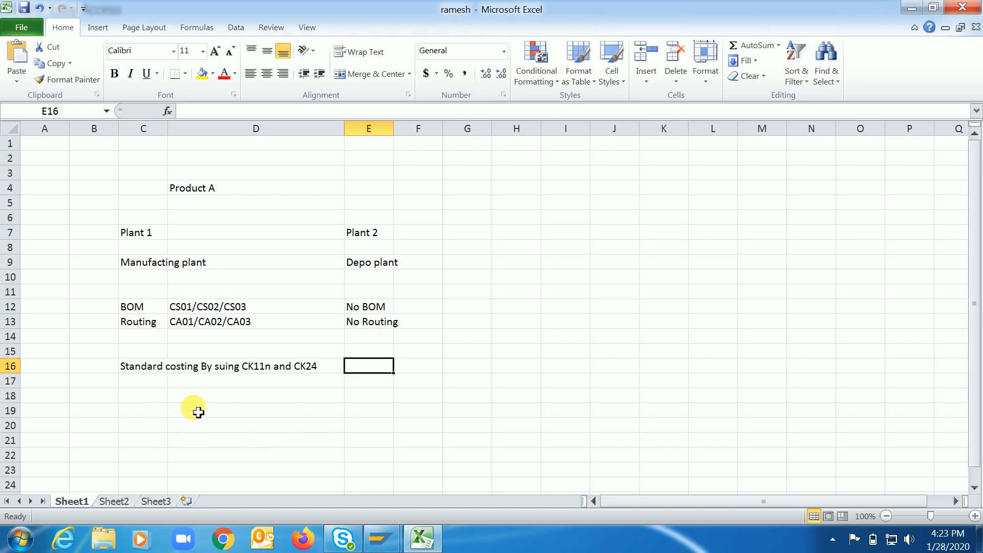
{"action": "left_click", "coordinate": [150, 414]}
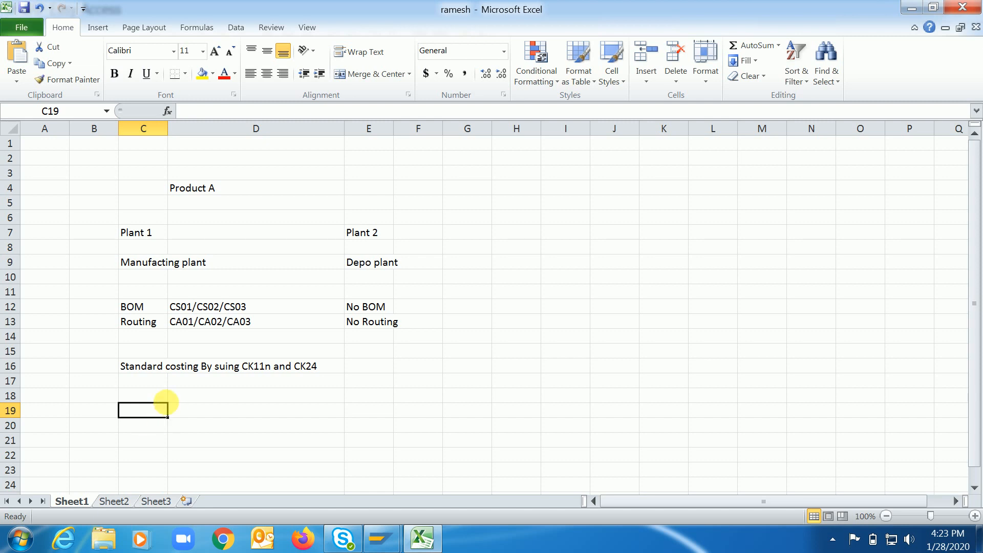
{"action": "left_click", "coordinate": [145, 429]}
{"action": "left_click", "coordinate": [145, 409]}
{"action": "type", "text": "P"}
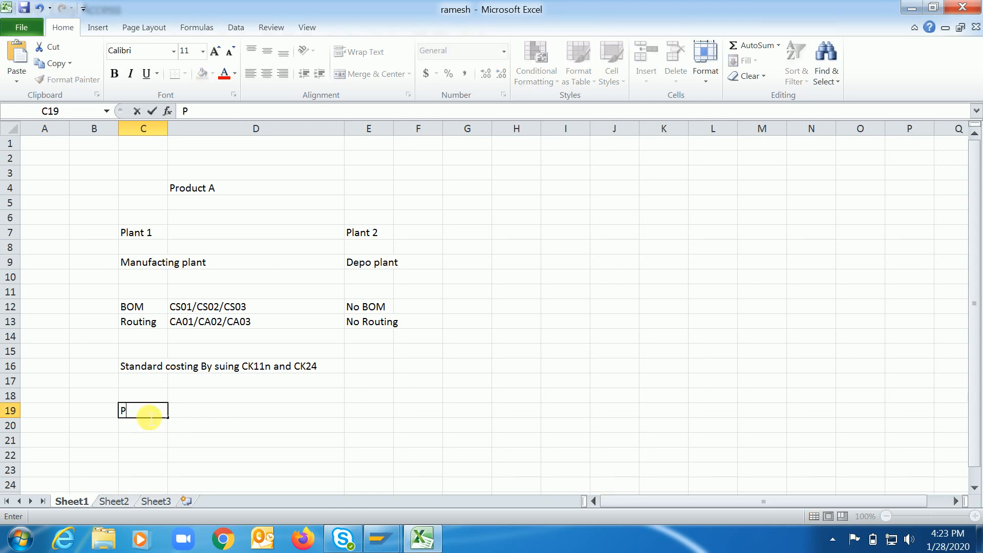
{"action": "type", "text": "roduction order creation"}
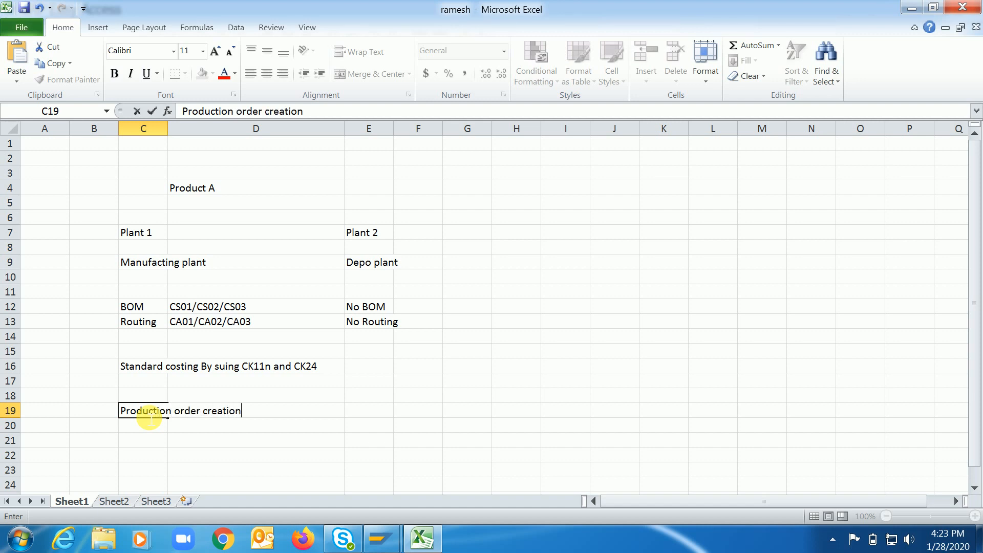
{"action": "key", "text": "Return"}
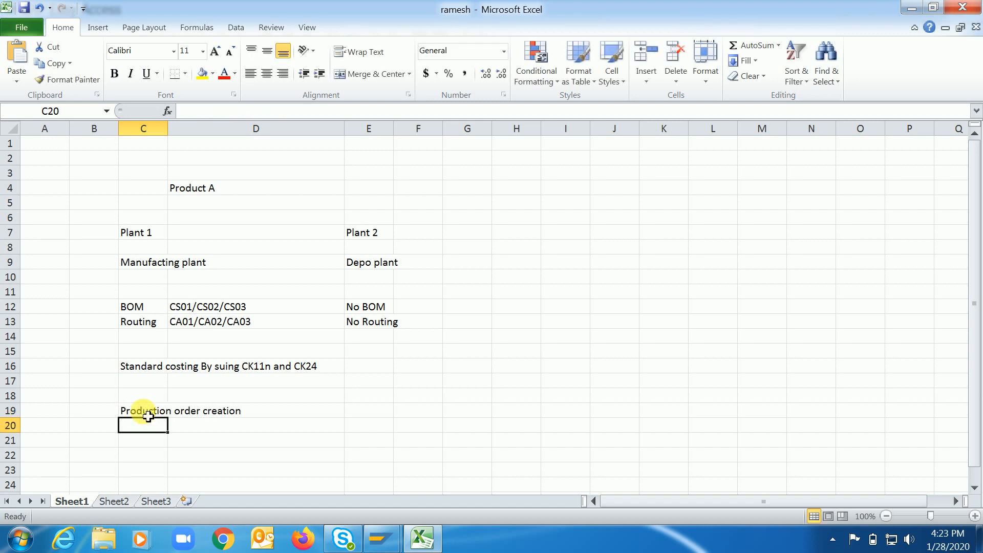
Enter "Production order confirmation" in cell C20.
{"action": "type", "text": "Production order conform"}
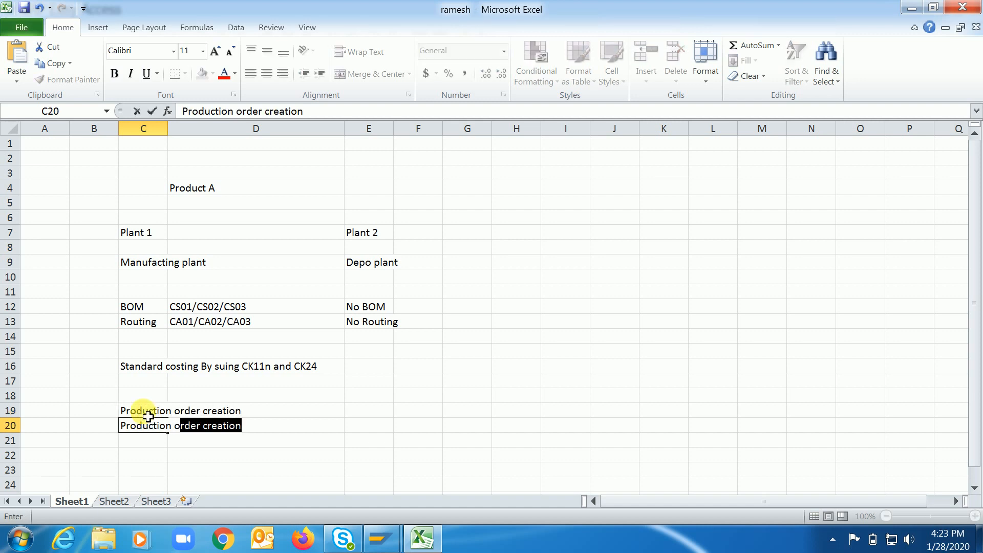
{"action": "key", "text": "BackSpace"}
{"action": "key", "text": "BackSpace"}
{"action": "key", "text": "BackSpace"}
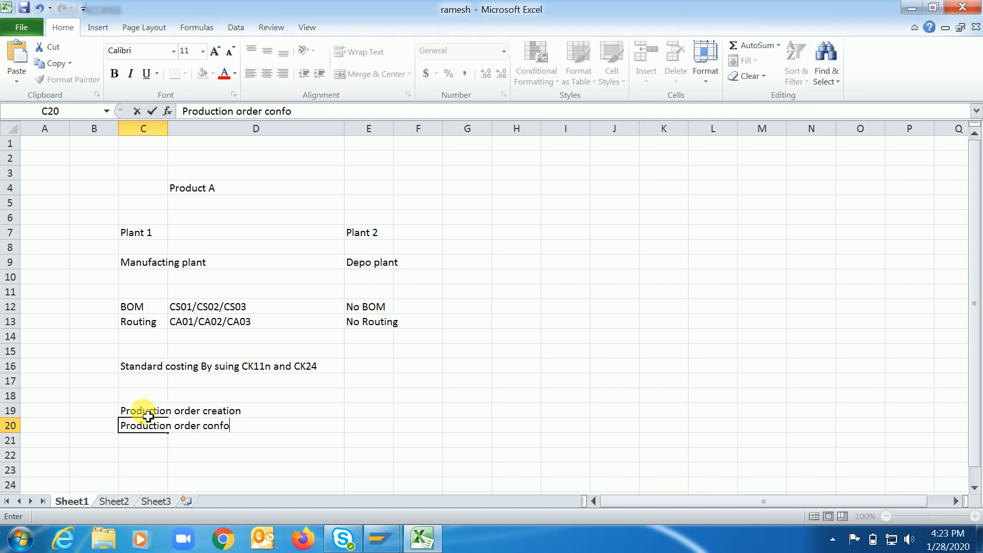
{"action": "type", "text": "irmation"}
{"action": "key", "text": "Return"}
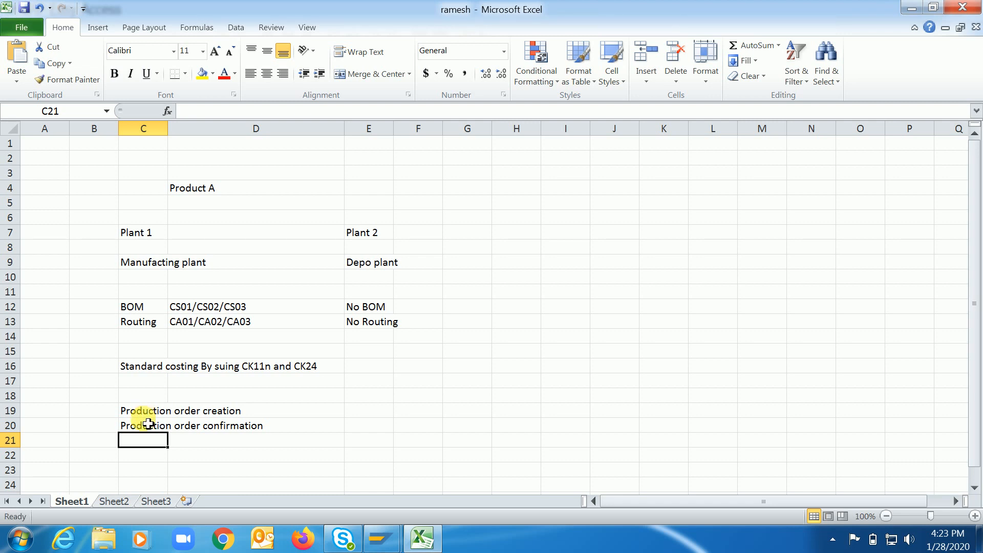
{"action": "left_click", "coordinate": [148, 461]}
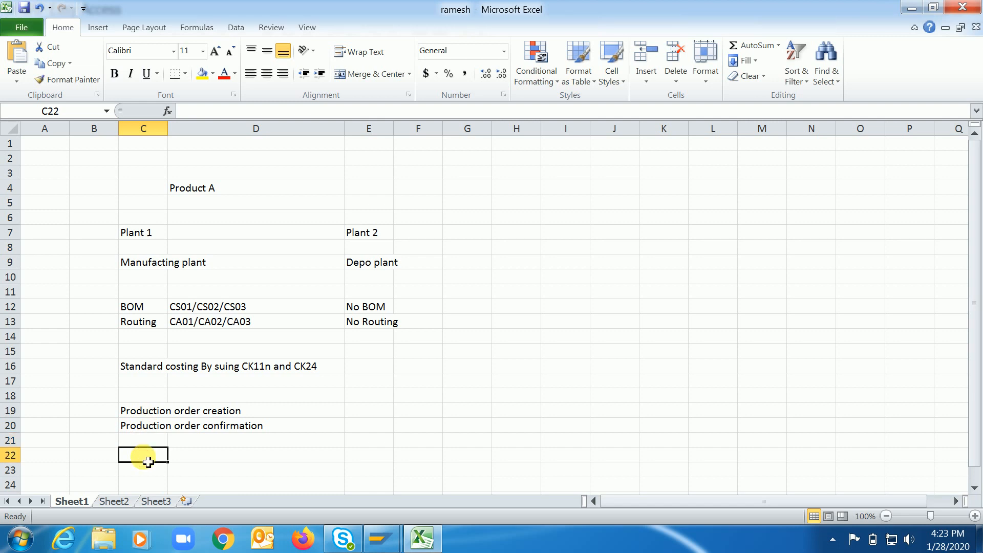
{"action": "left_click", "coordinate": [372, 427]}
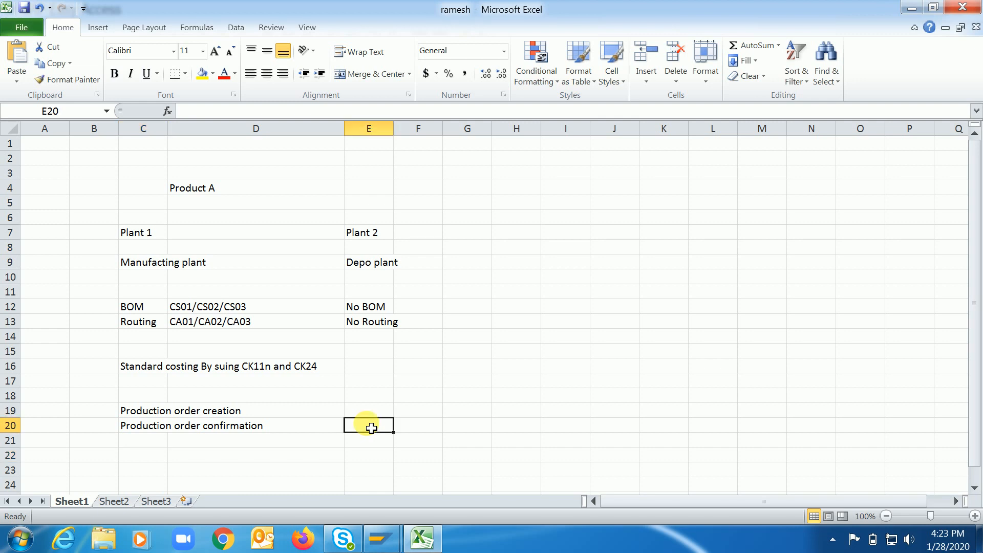
{"action": "left_click", "coordinate": [162, 460]}
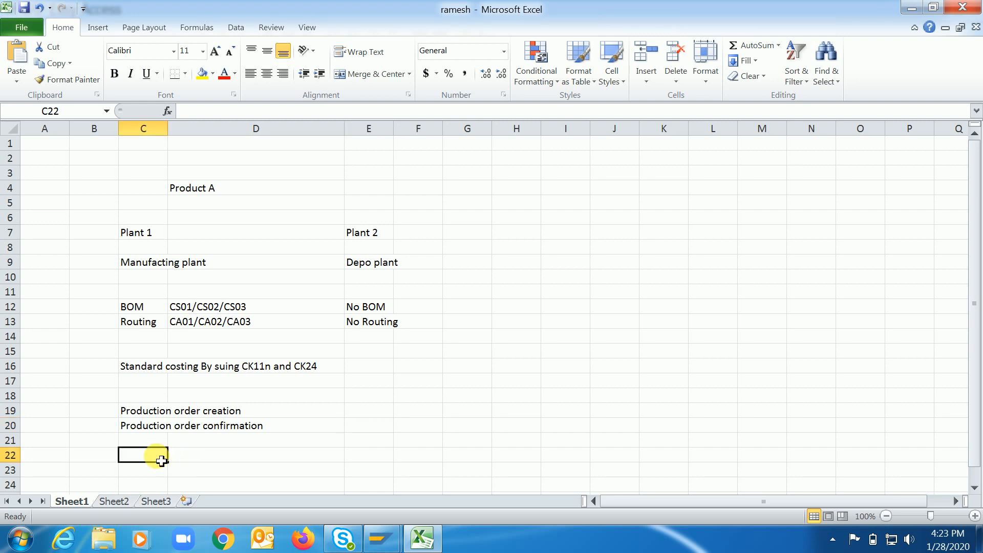
{"action": "left_click", "coordinate": [373, 458]}
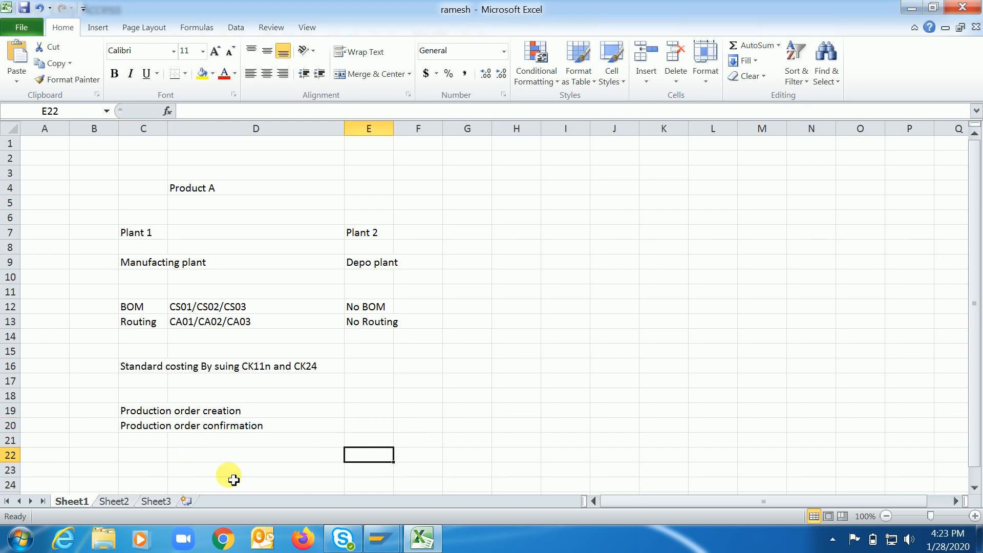
{"action": "left_click", "coordinate": [148, 462]}
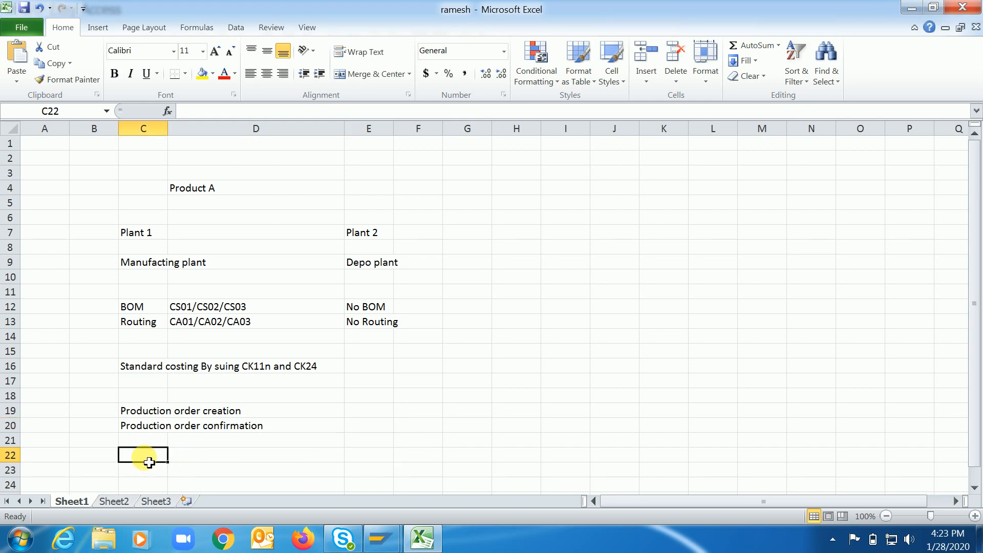
{"action": "left_click", "coordinate": [378, 457]}
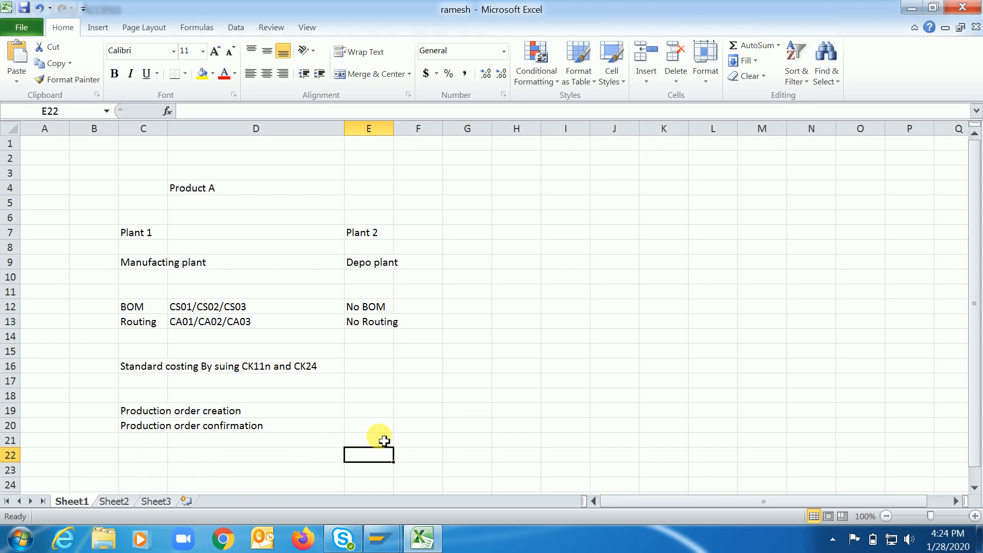
{"action": "left_click", "coordinate": [158, 468]}
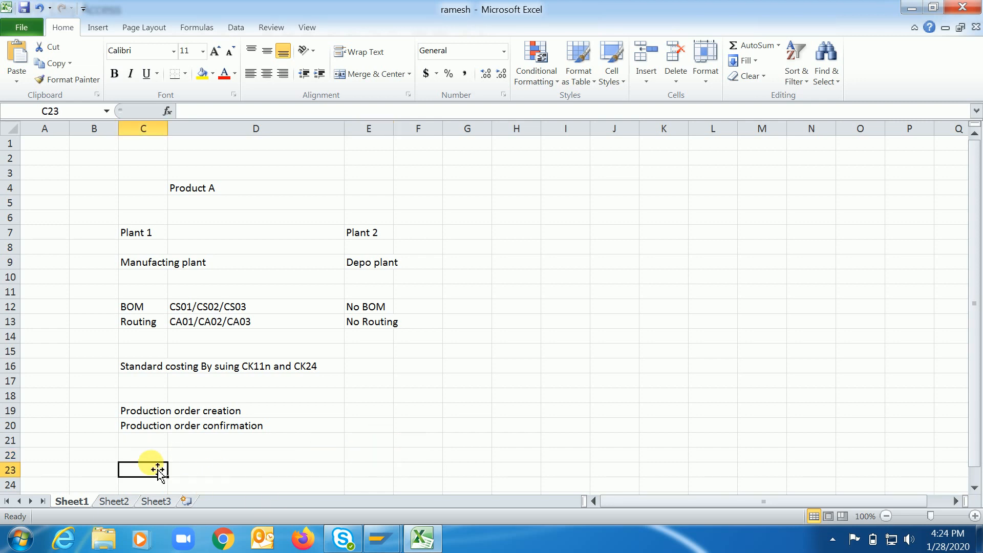
Enter "Stock tranfer from plant 1 to plant 2" in cell C23 beneath the production order notes.
{"action": "type", "text": "Stock ttras"}
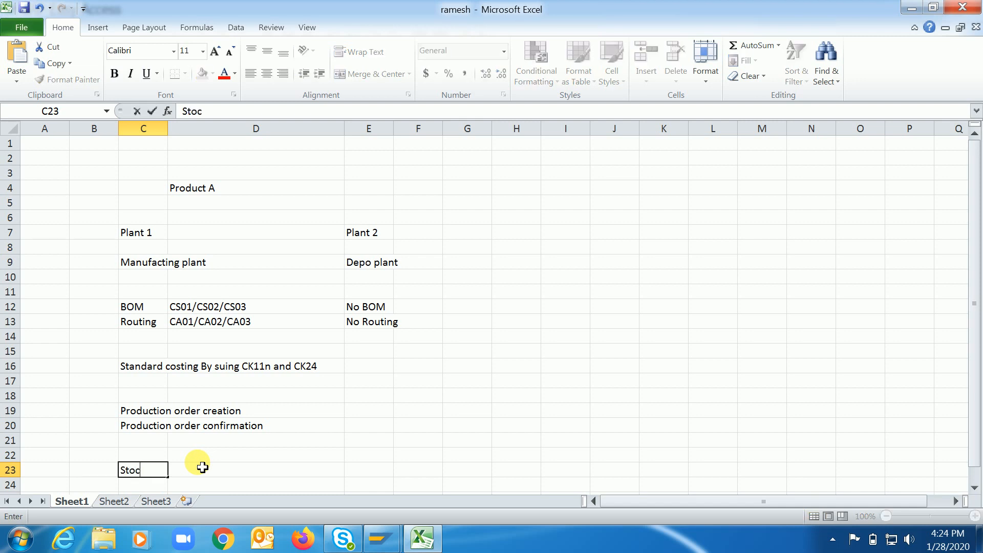
{"action": "key", "text": "BackSpace"}
{"action": "key", "text": "BackSpace"}
{"action": "key", "text": "BackSpace"}
{"action": "type", "text": "anfer from plant "}
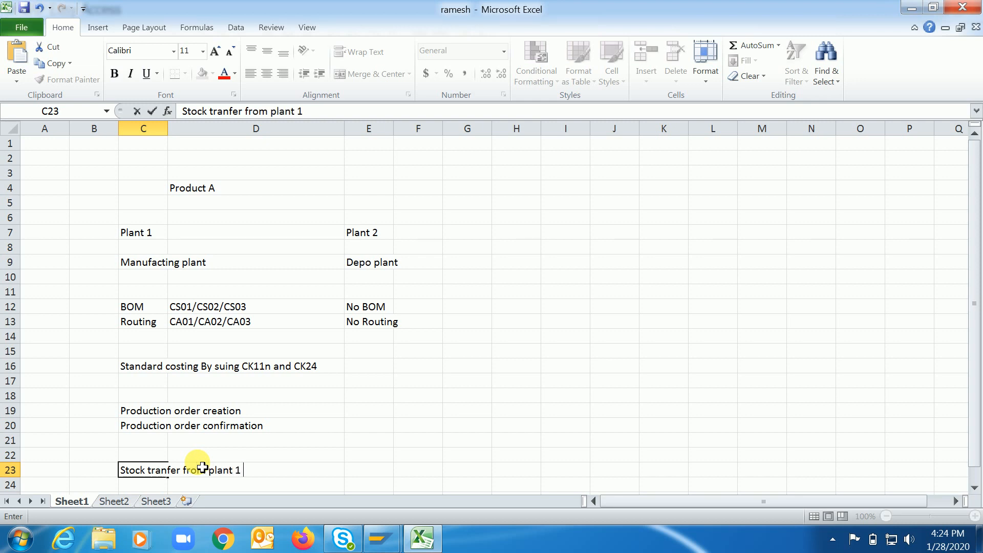
{"action": "type", "text": "1 to plant 2"}
{"action": "key", "text": "Return"}
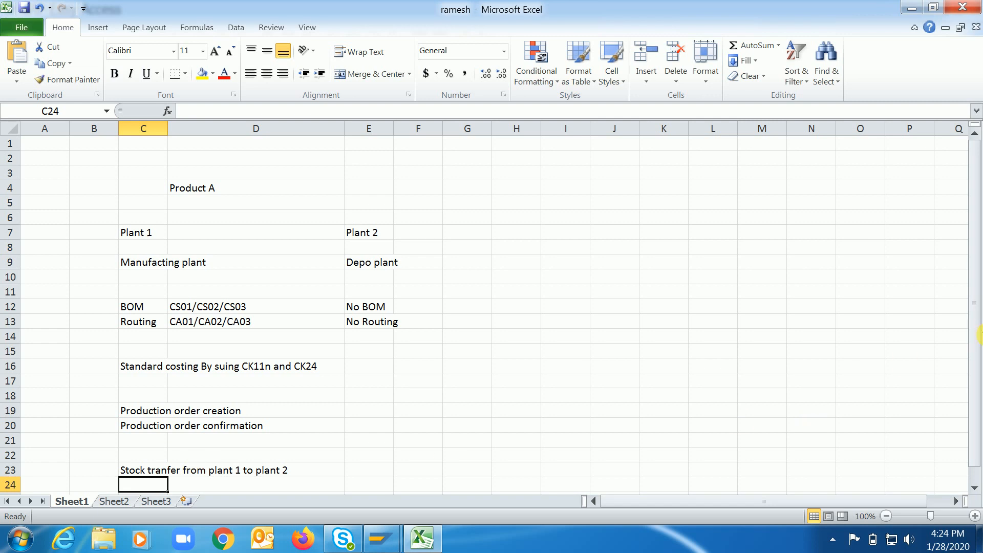
Enter "Plant 1 , standard cost as 100/-" in cell C25 beneath the stock transfer note.
{"action": "left_click_drag", "start_coordinate": [977, 346], "coordinate": [968, 394]}
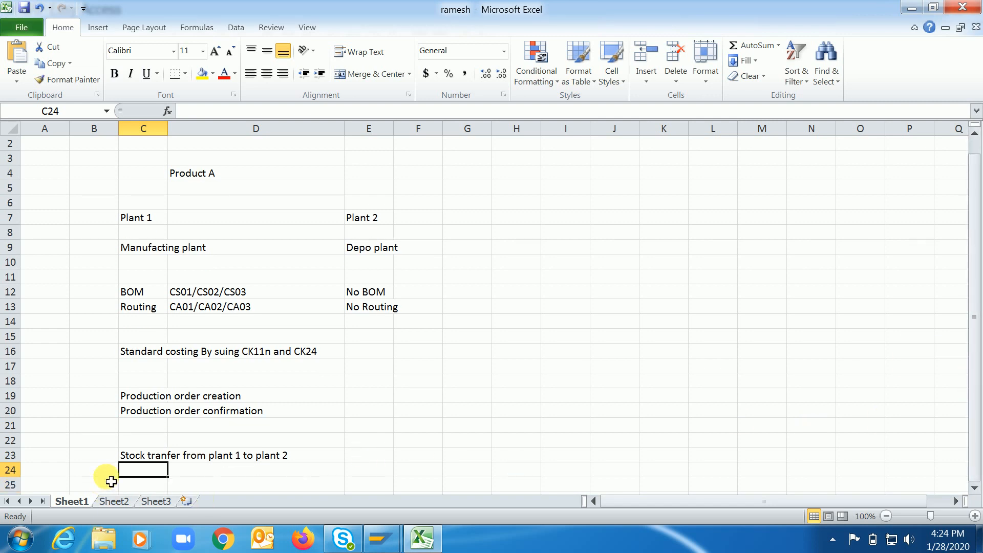
{"action": "left_click", "coordinate": [146, 492]}
{"action": "scroll", "coordinate": [146, 491], "scroll_direction": "down", "scroll_amount": 1}
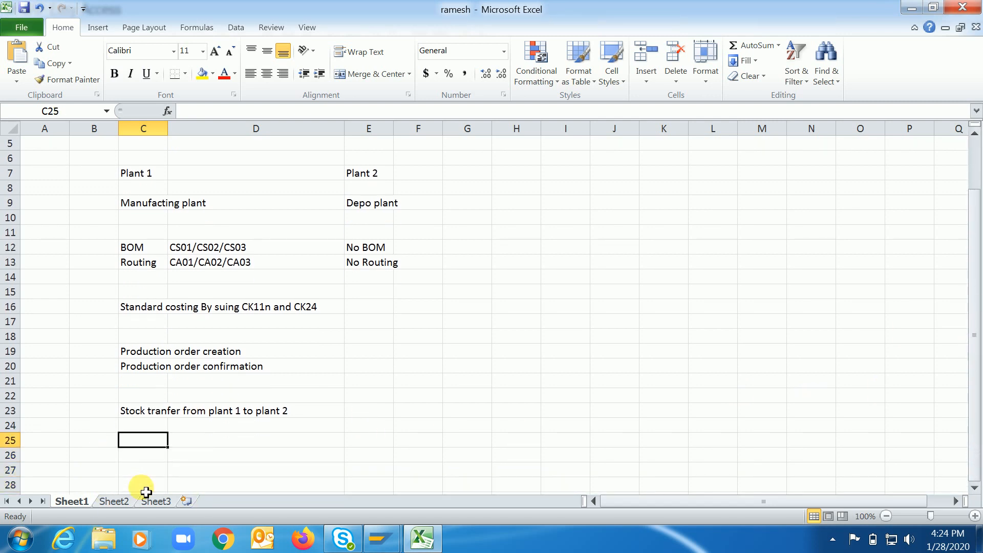
{"action": "type", "text": "Plant 1"}
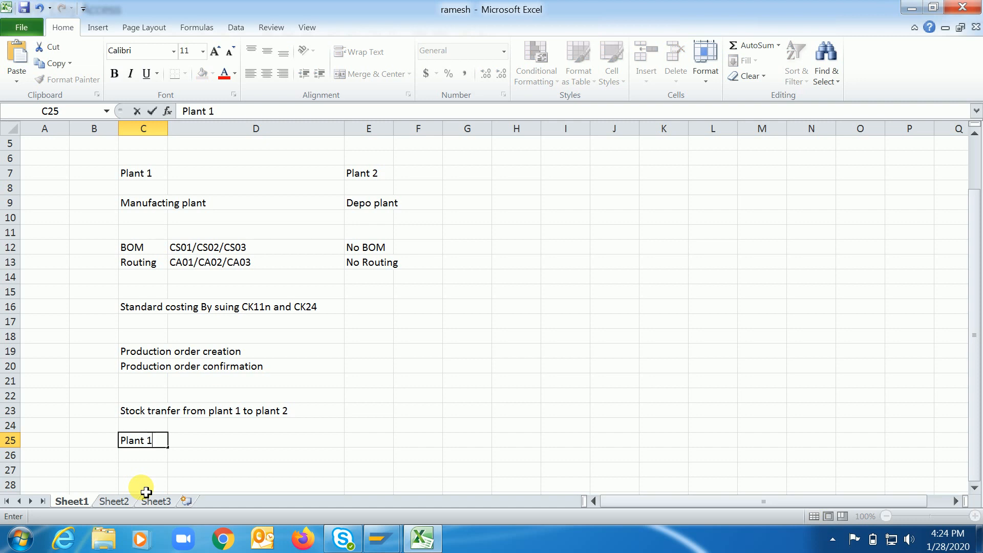
{"action": "type", "text": " , standard cost as 100 "}
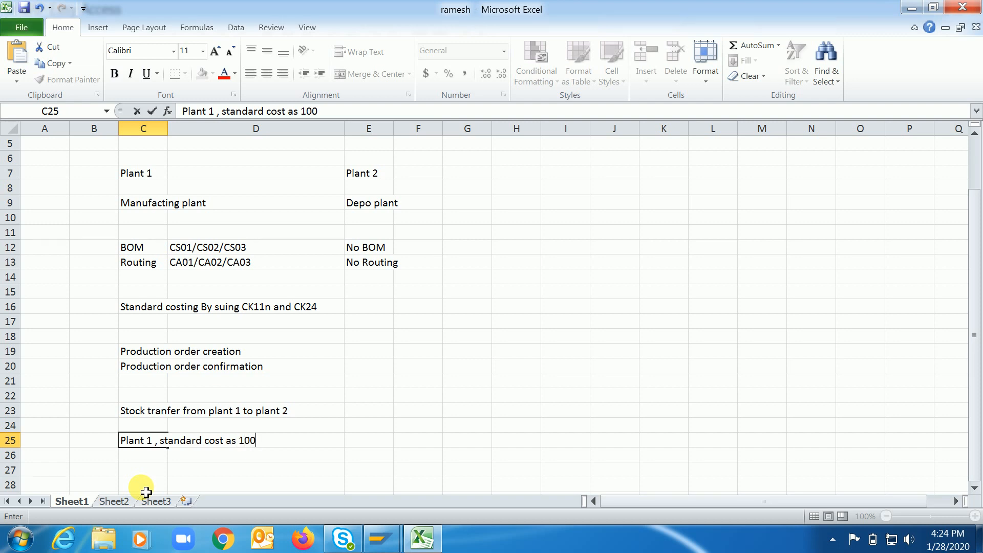
{"action": "type", "text": "0"}
{"action": "type", "text": "0"}
{"action": "key", "text": "BackSpace"}
{"action": "type", "text": "/-"}
{"action": "key", "text": "Return"}
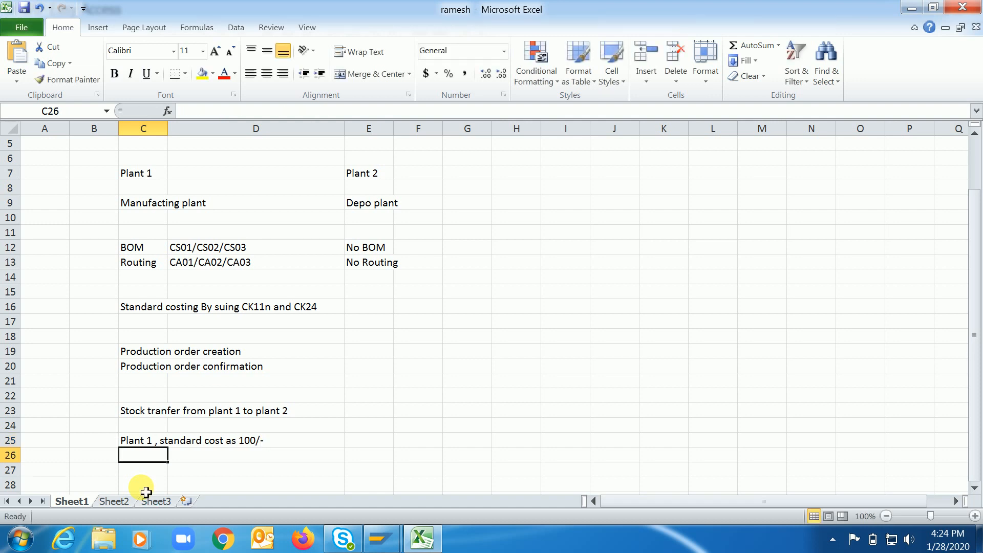
{"action": "key", "text": "Down"}
{"action": "key", "text": "Up"}
{"action": "key", "text": "Up"}
{"action": "key", "text": "Up"}
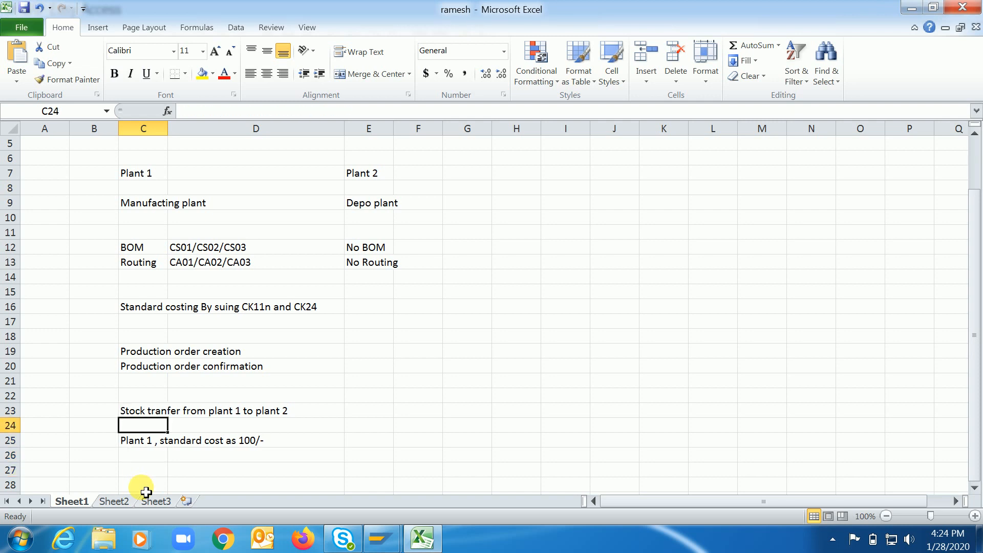
{"action": "key", "text": "Down"}
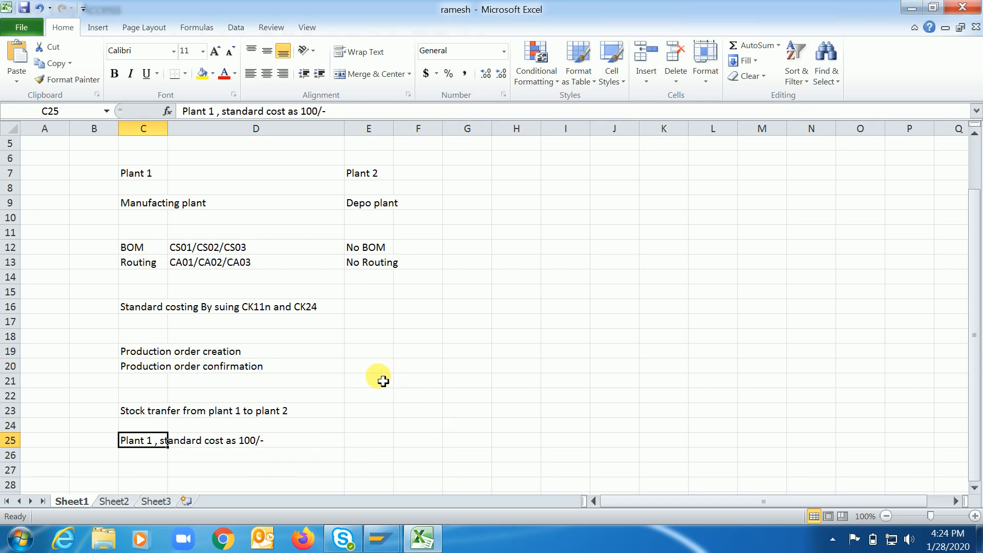
{"action": "left_click", "coordinate": [369, 306]}
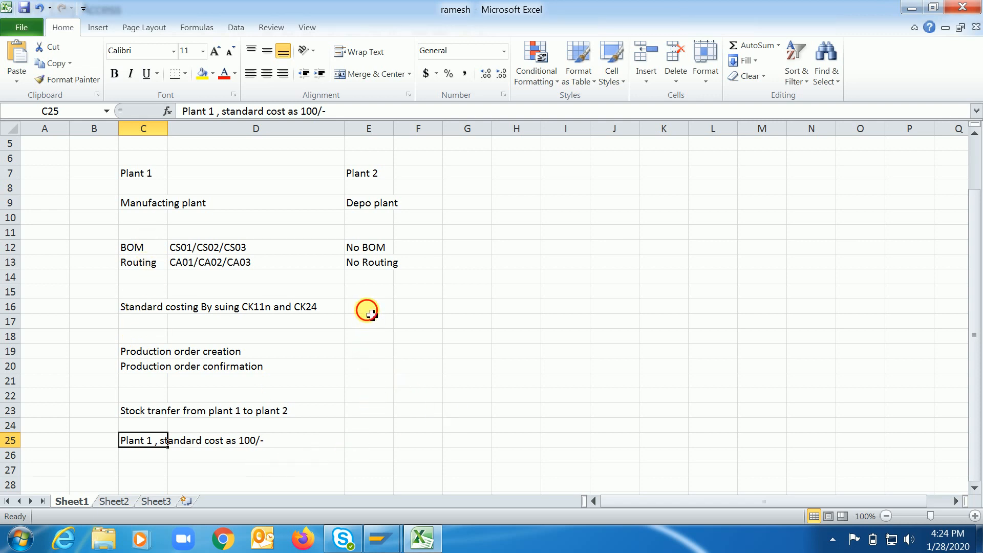
Enter "Plant 2 , standard cost as Zero..," in cell E25, level with the Plant 1 cost note.
{"action": "left_click", "coordinate": [369, 443]}
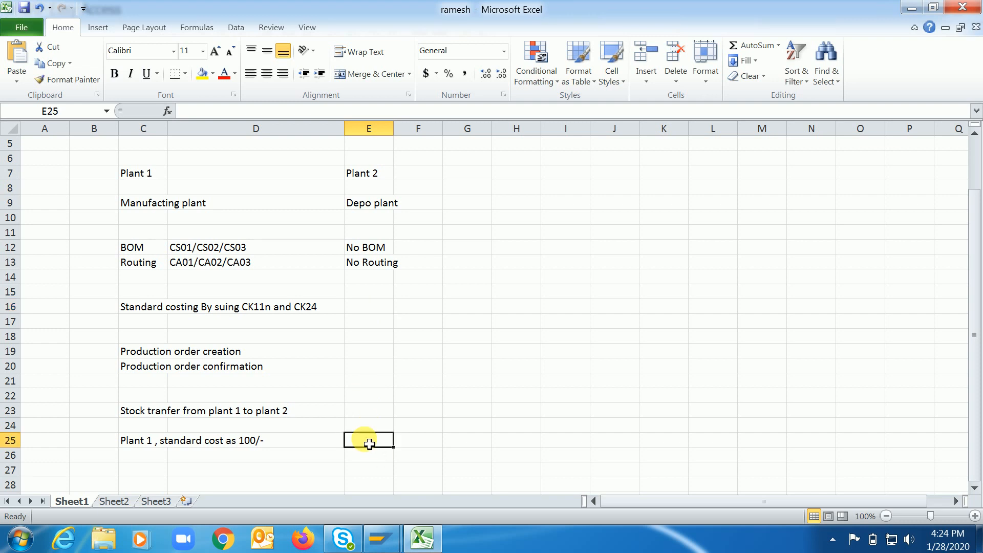
{"action": "type", "text": "Plant"}
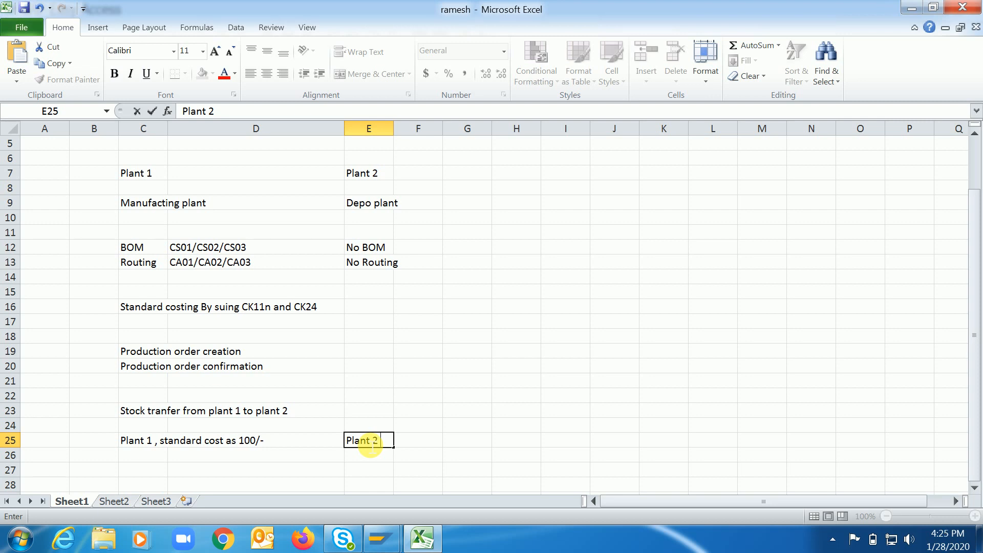
{"action": "type", "text": "2 , standard cost as"}
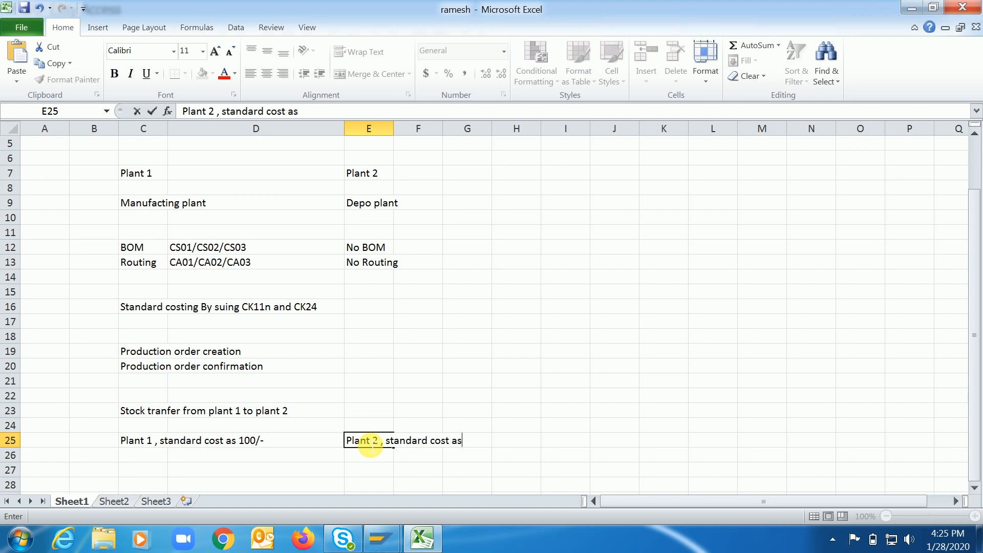
{"action": "type", "text": " Zero..,"}
{"action": "key", "text": "Return"}
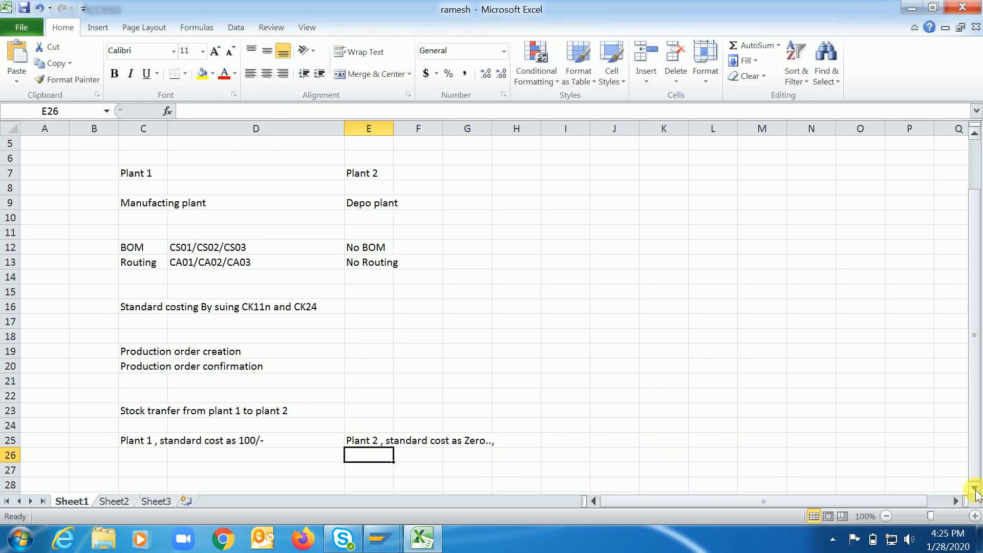
Enter the debit line "Stock (Plant B) Acc Dr 0" in cell C28 beneath the plant cost notes.
{"action": "left_click", "coordinate": [975, 489]}
{"action": "left_click", "coordinate": [975, 490]}
{"action": "left_click", "coordinate": [975, 490]}
{"action": "left_click", "coordinate": [975, 490]}
{"action": "left_click", "coordinate": [975, 490]}
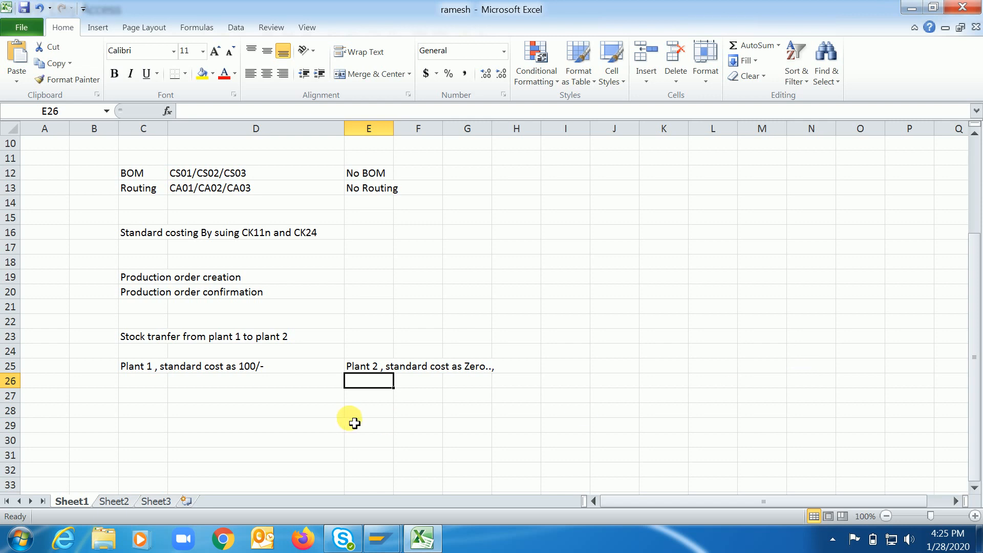
{"action": "left_click", "coordinate": [368, 370]}
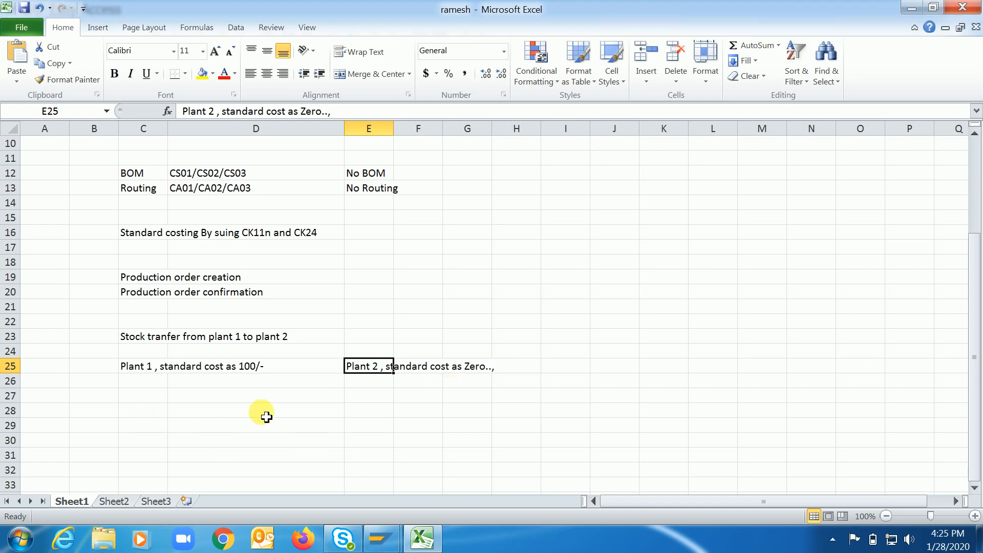
{"action": "left_click", "coordinate": [152, 416]}
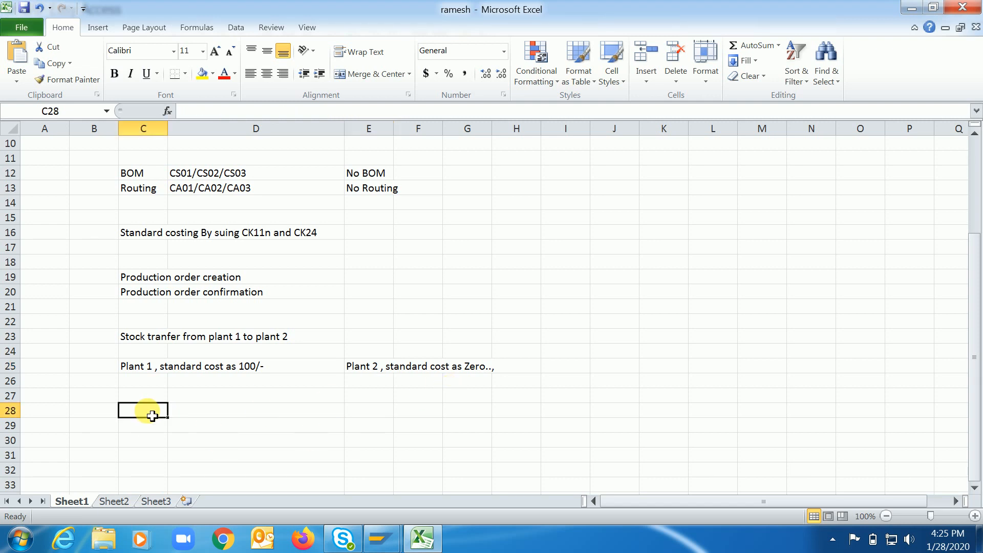
{"action": "type", "text": "Stock"}
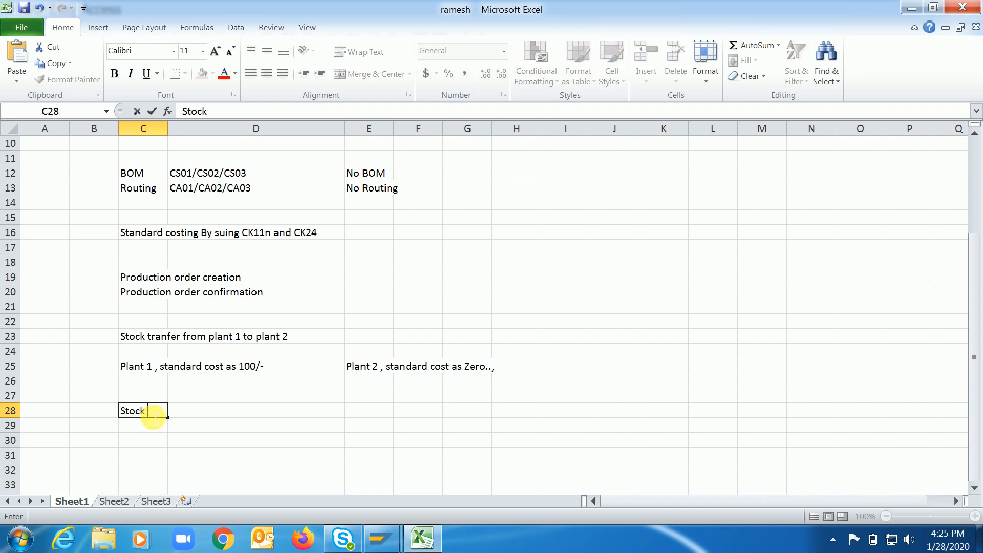
{"action": "type", "text": " (Plant B) Acc Dr"}
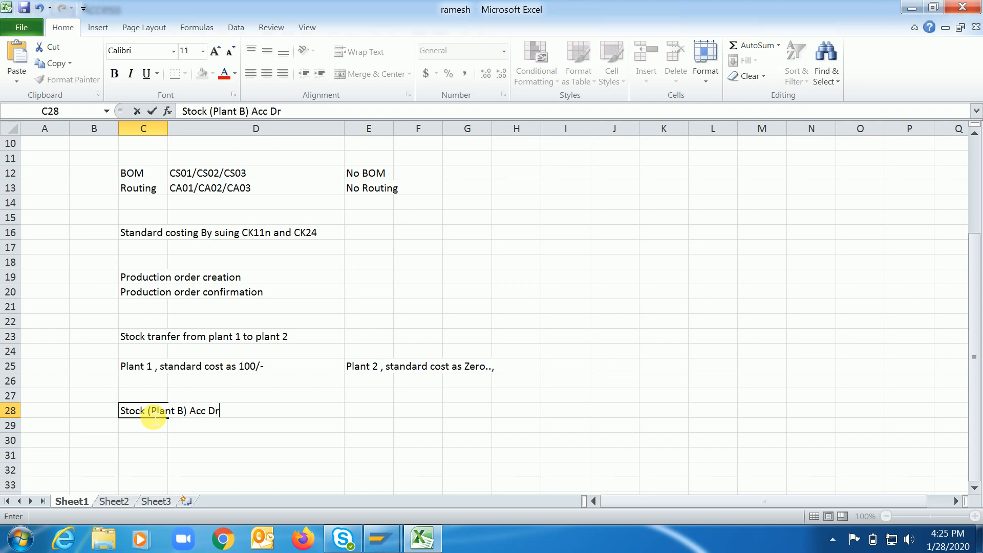
{"action": "type", "text": " 0"}
{"action": "key", "text": "Return"}
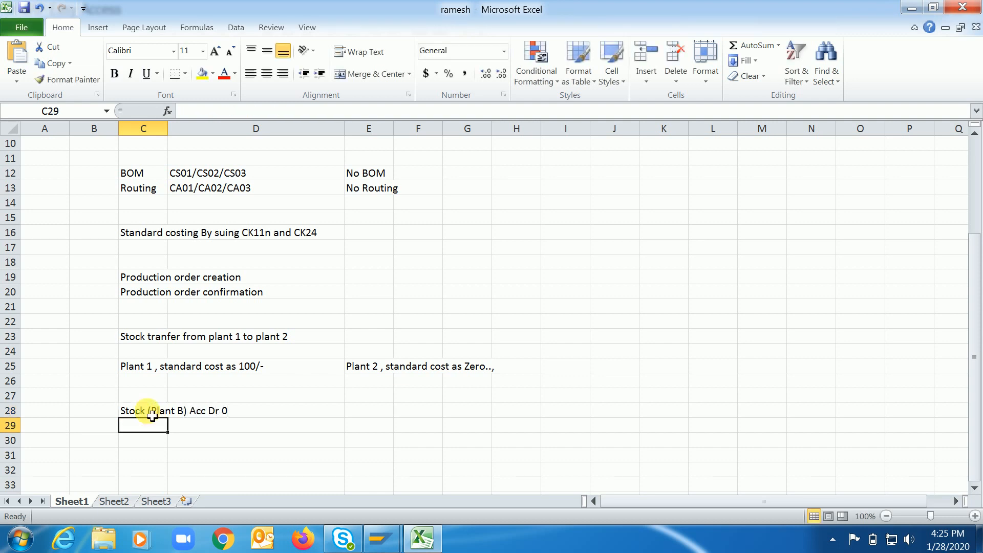
Enter the debit line "Price difference Acc Dr 100" in cell C29 beneath the stock debit line.
{"action": "type", "text": "S"}
{"action": "key", "text": "BackSpace"}
{"action": "key", "text": "BackSpace"}
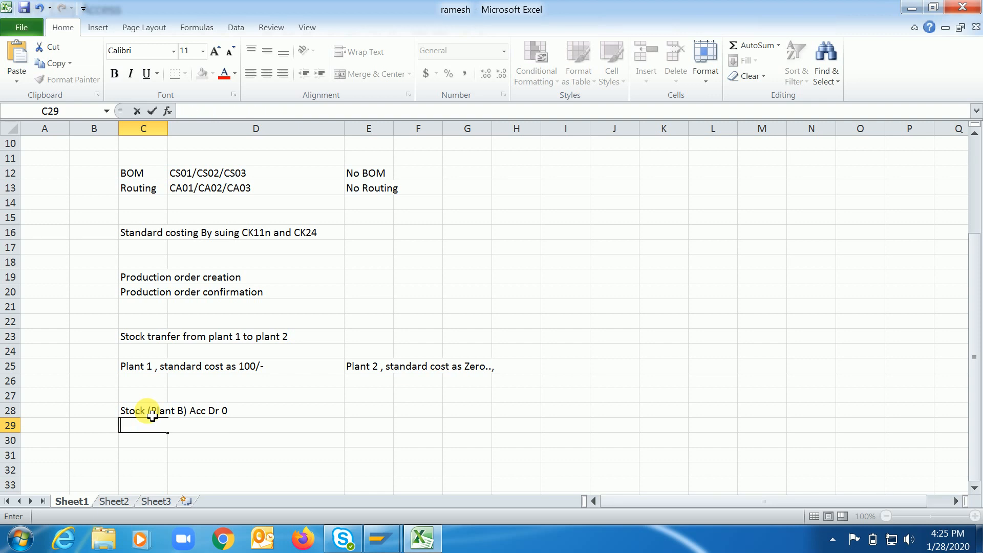
{"action": "type", "text": "Price differ"}
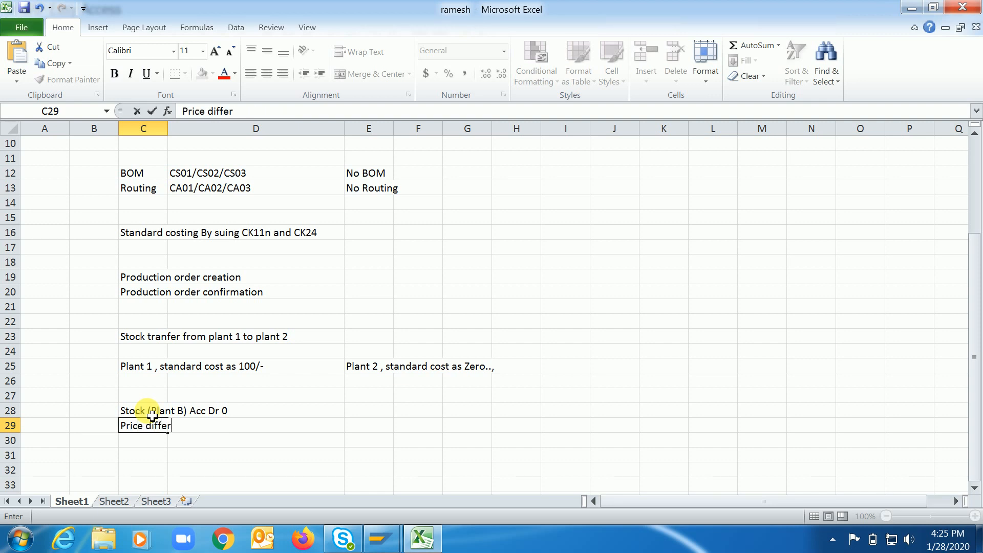
{"action": "type", "text": "ence Acc Dr "}
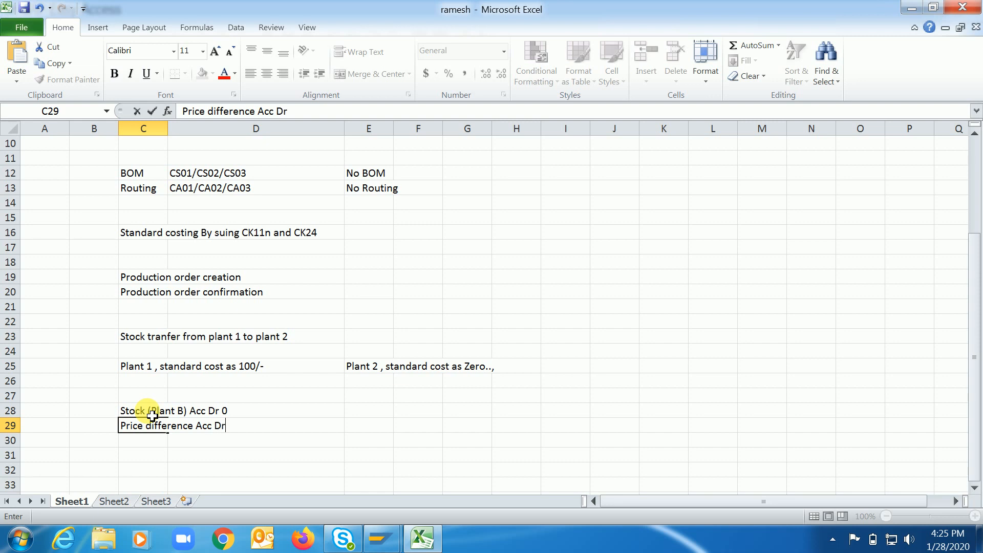
{"action": "type", "text": "100"}
{"action": "key", "text": "Return"}
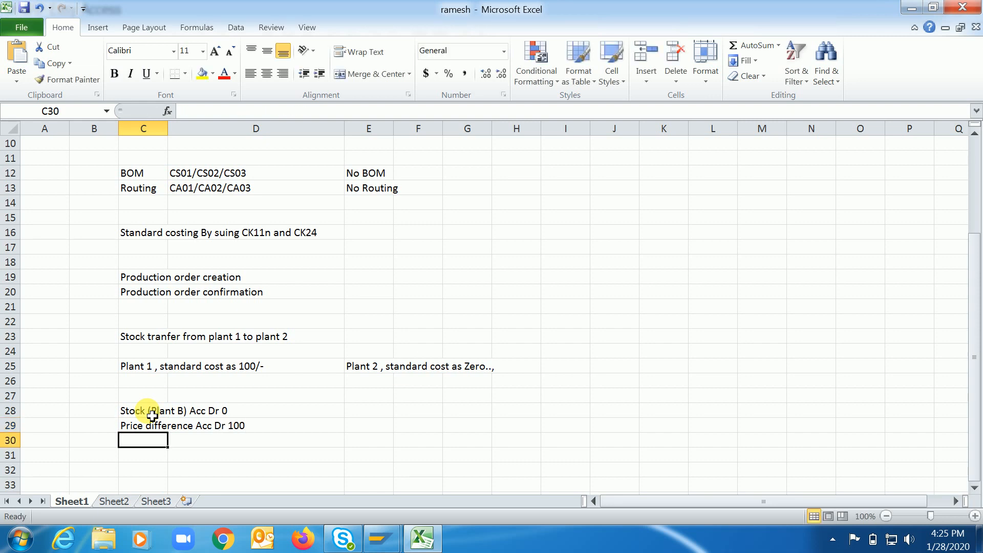
Enter the credit line "To stock (plant A) 100" in cell C30, indented with leading spaces.
{"action": "type", "text": "T"}
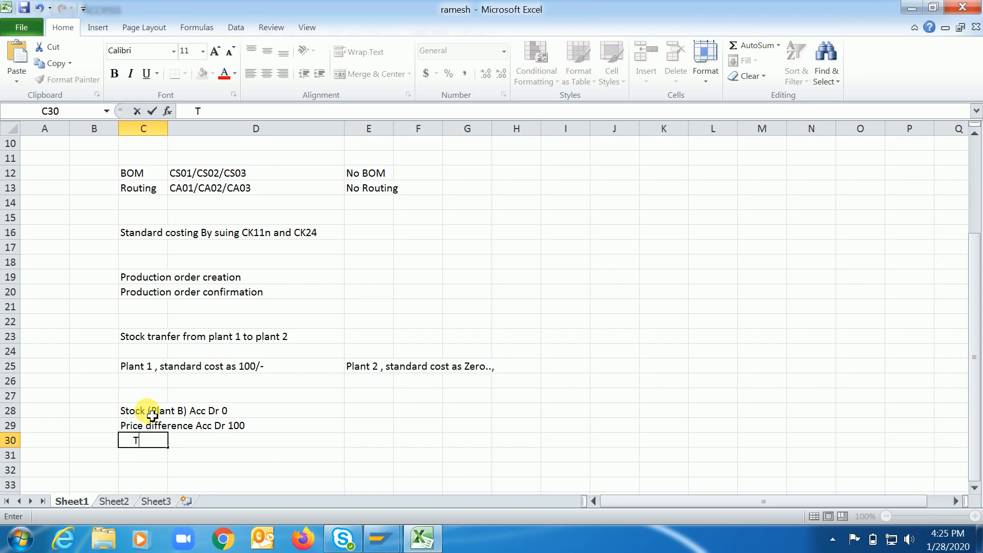
{"action": "type", "text": "o stock (plant A"}
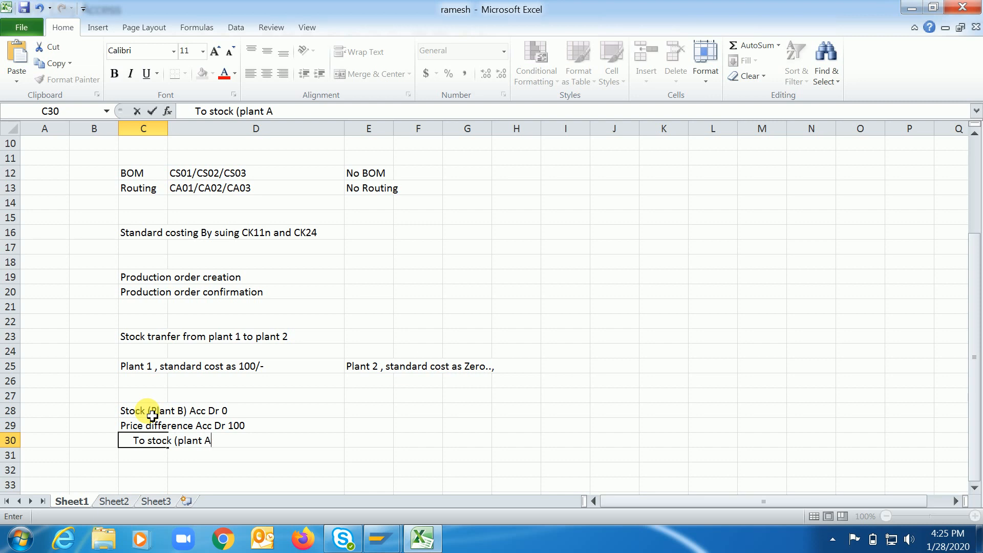
{"action": "type", "text": ") 100"}
{"action": "key", "text": "Return"}
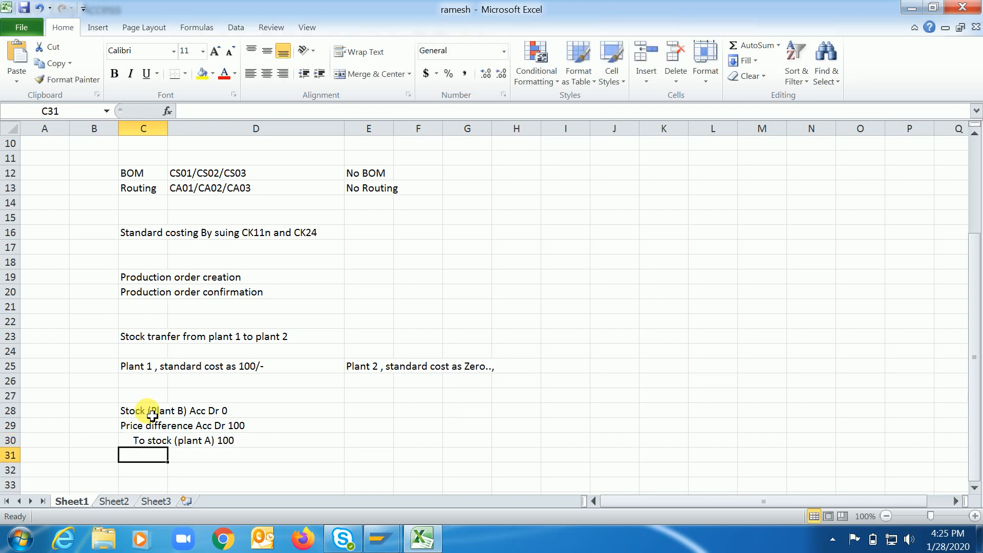
Change the plant name in the stock debit line in cell C28 to "Plant 2".
{"action": "left_click", "coordinate": [128, 409]}
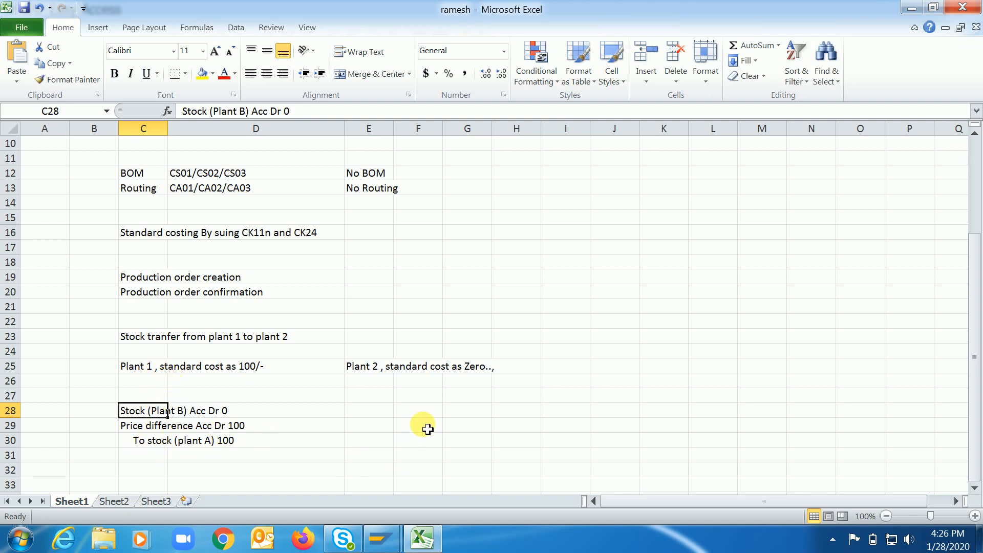
{"action": "left_click", "coordinate": [239, 111]}
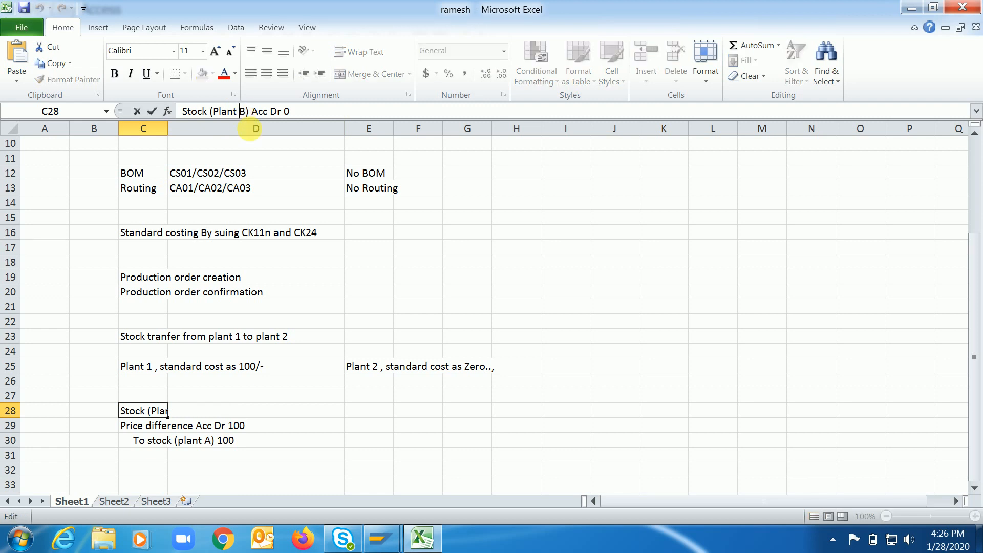
{"action": "key", "text": "Delete"}
{"action": "type", "text": "2"}
{"action": "key", "text": "Return"}
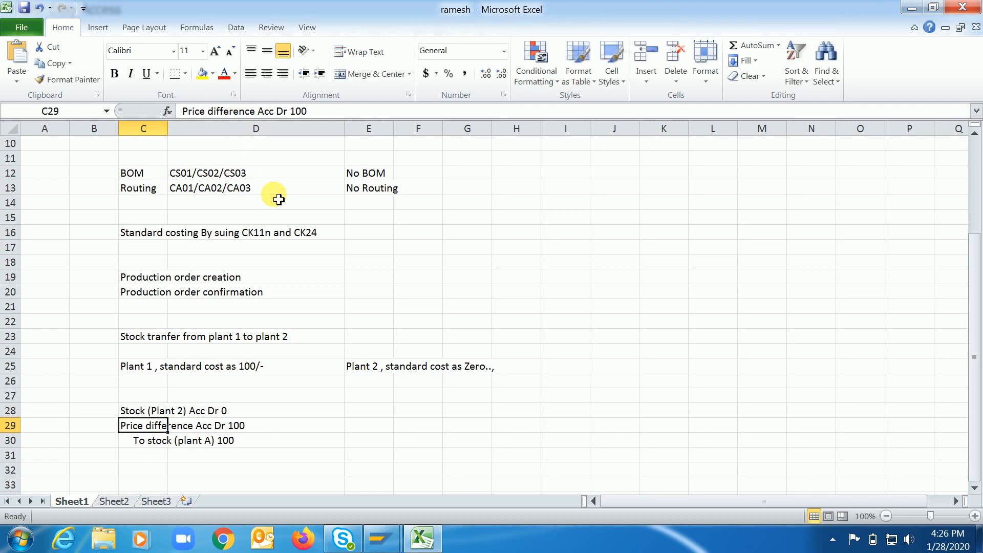
Change the plant name in the stock credit line in cell C30 to "plant 1".
{"action": "left_click", "coordinate": [149, 440]}
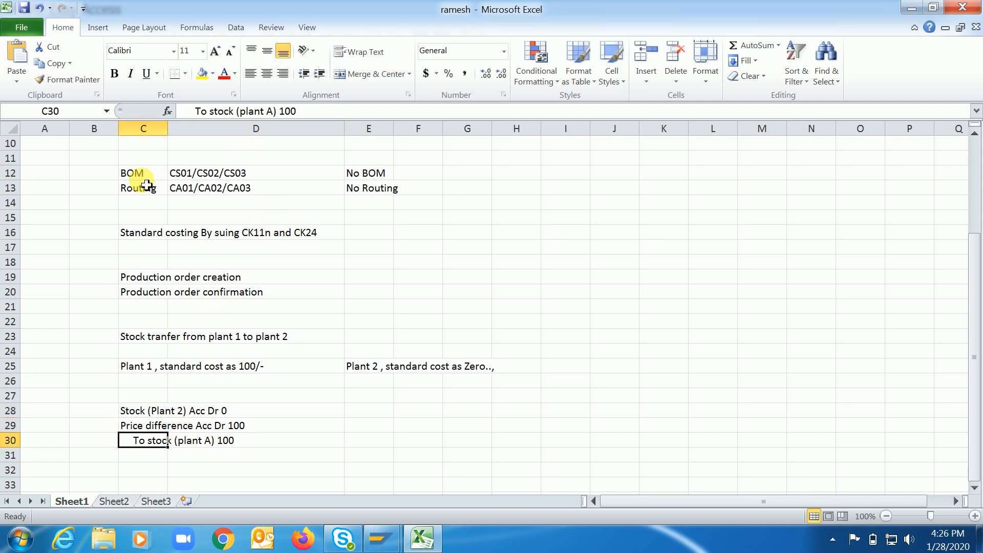
{"action": "left_click", "coordinate": [265, 111]}
{"action": "key", "text": "Delete"}
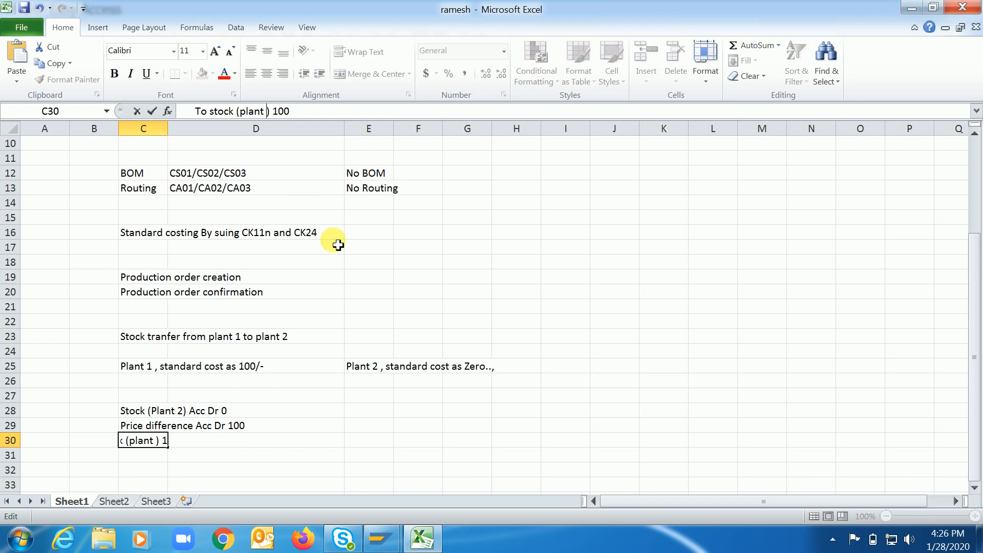
{"action": "type", "text": "1"}
{"action": "key", "text": "Return"}
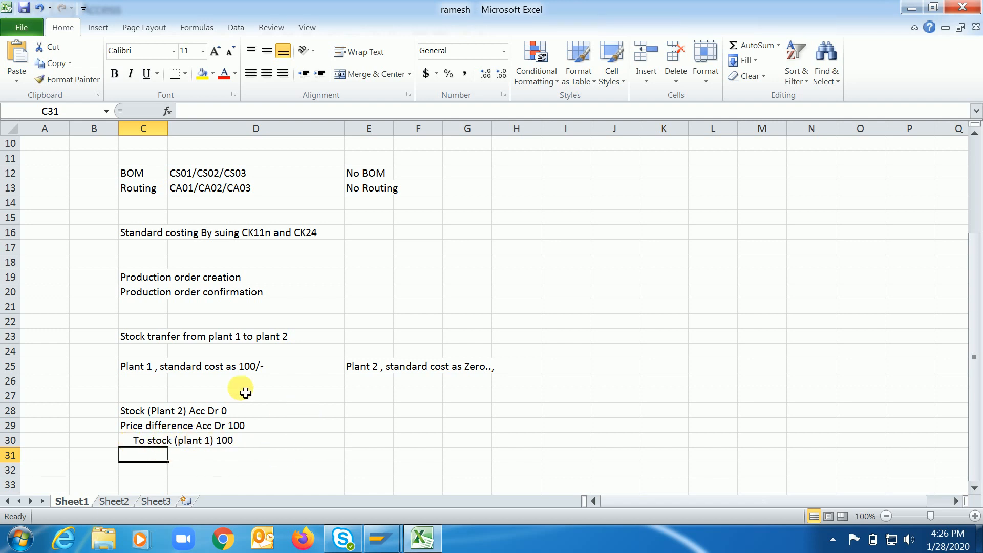
Make the three stock transfer accounting entry lines in rows 28 to 30 bold.
{"action": "left_click_drag", "start_coordinate": [130, 409], "coordinate": [235, 443]}
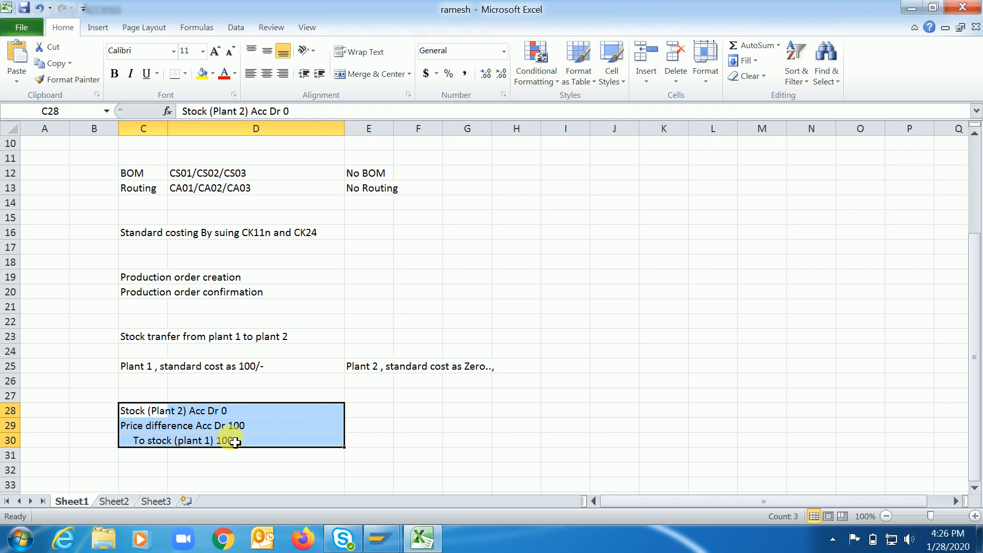
{"action": "key", "text": "ctrl+b"}
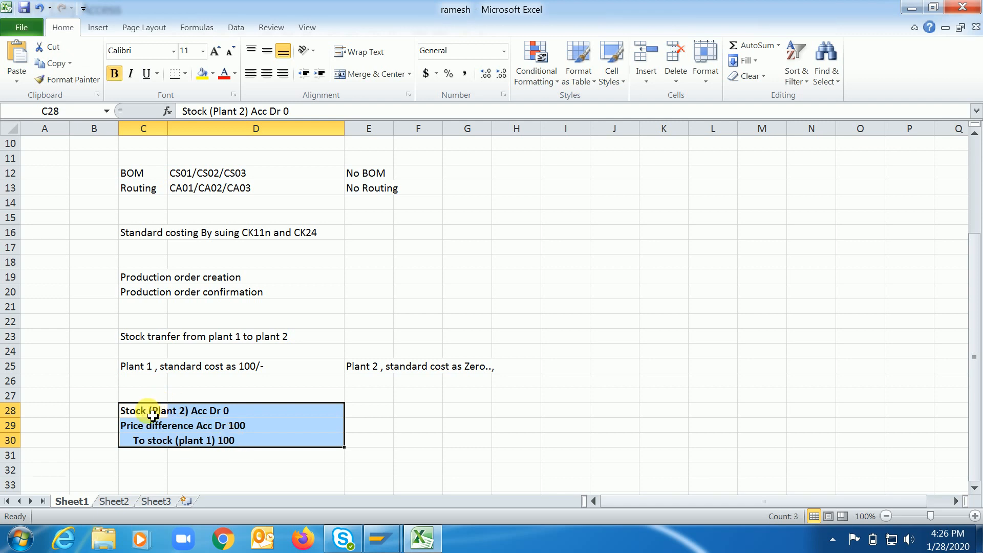
{"action": "left_click", "coordinate": [152, 414]}
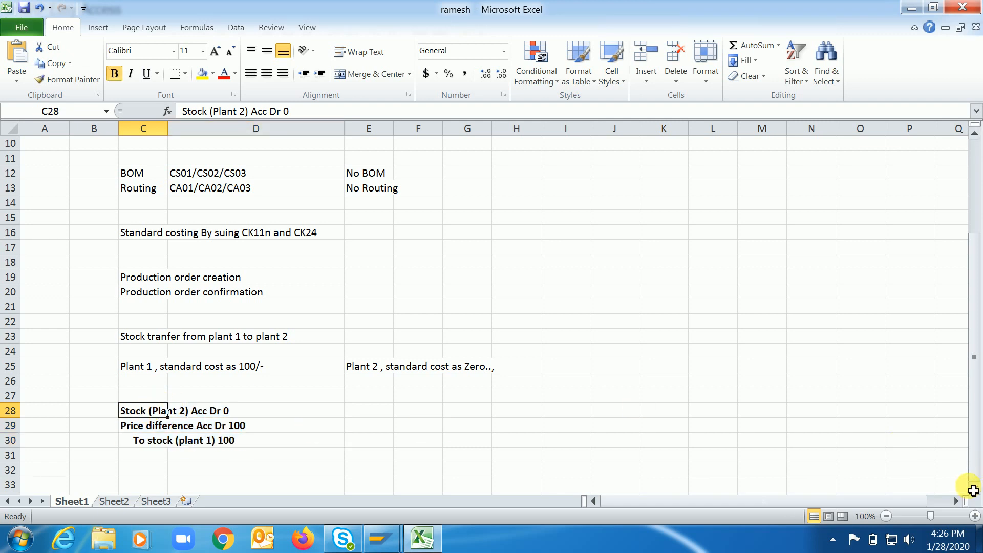
Label the zero-cost transfer scenario "Wrong One" in cell B25 and fit column B to its contents.
{"action": "scroll", "coordinate": [973, 490], "scroll_direction": "down", "scroll_amount": 2}
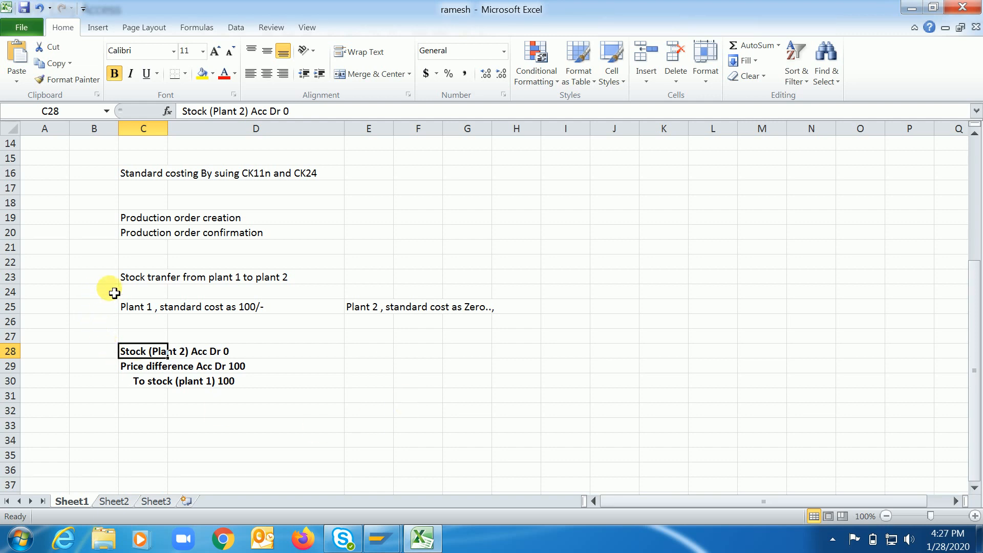
{"action": "left_click", "coordinate": [81, 306]}
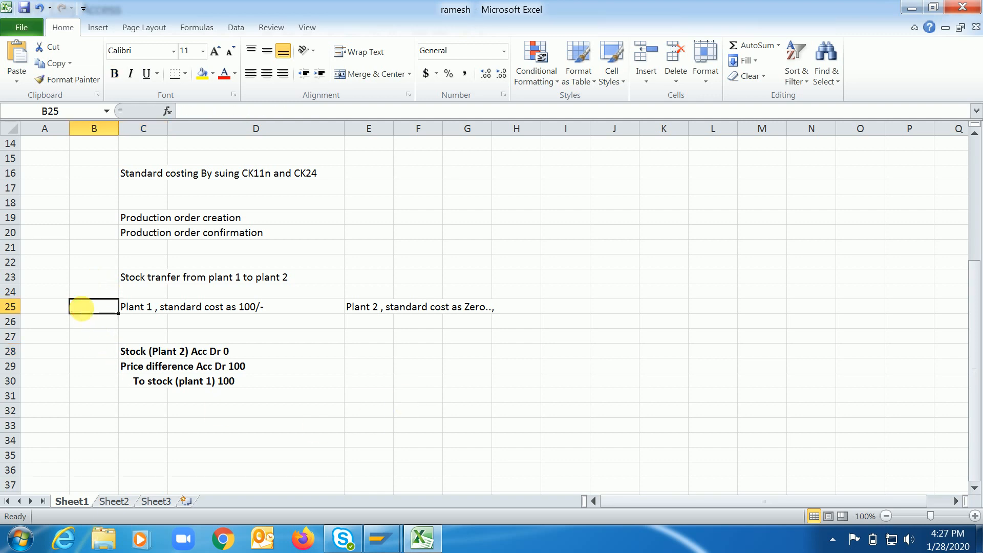
{"action": "type", "text": "Wrng"}
{"action": "key", "text": "BackSpace"}
{"action": "key", "text": "BackSpace"}
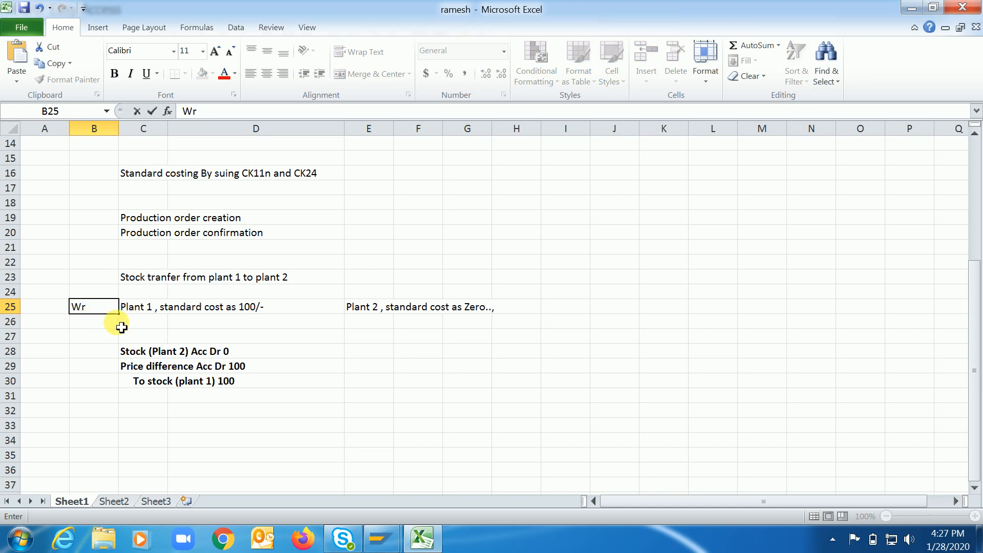
{"action": "type", "text": "ong One"}
{"action": "key", "text": "Return"}
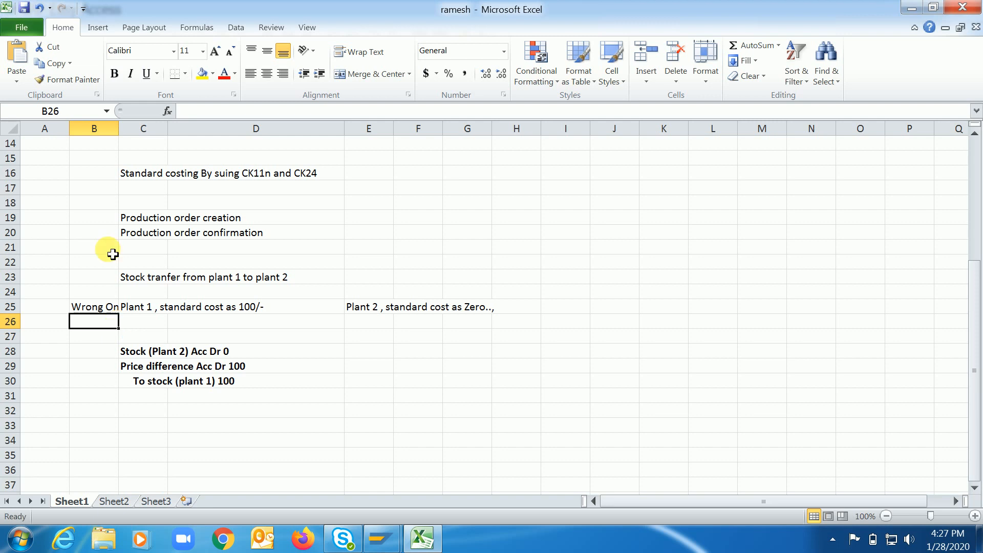
{"action": "double_click", "coordinate": [118, 129]}
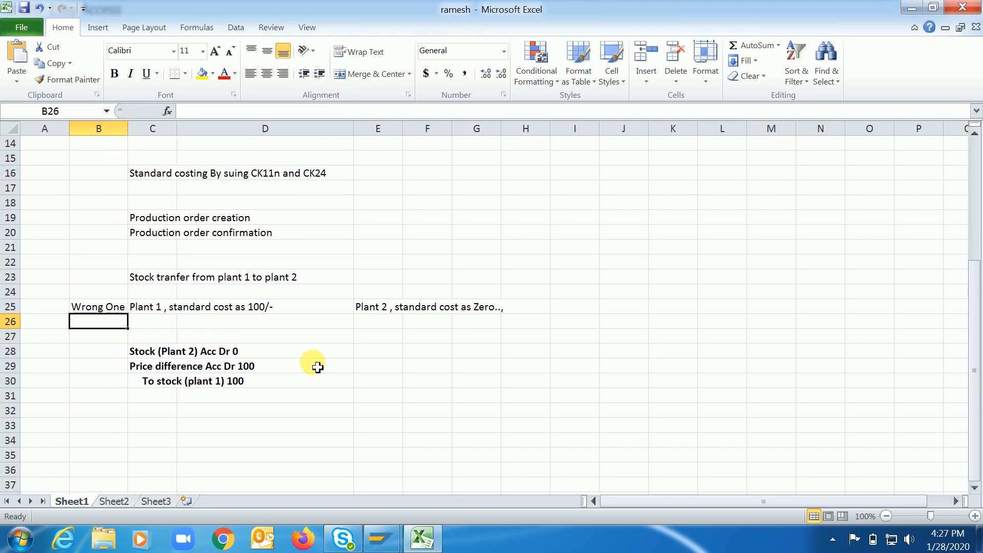
Enter the label "Correct one" in cell B33 below the accounting entry.
{"action": "left_click", "coordinate": [378, 310]}
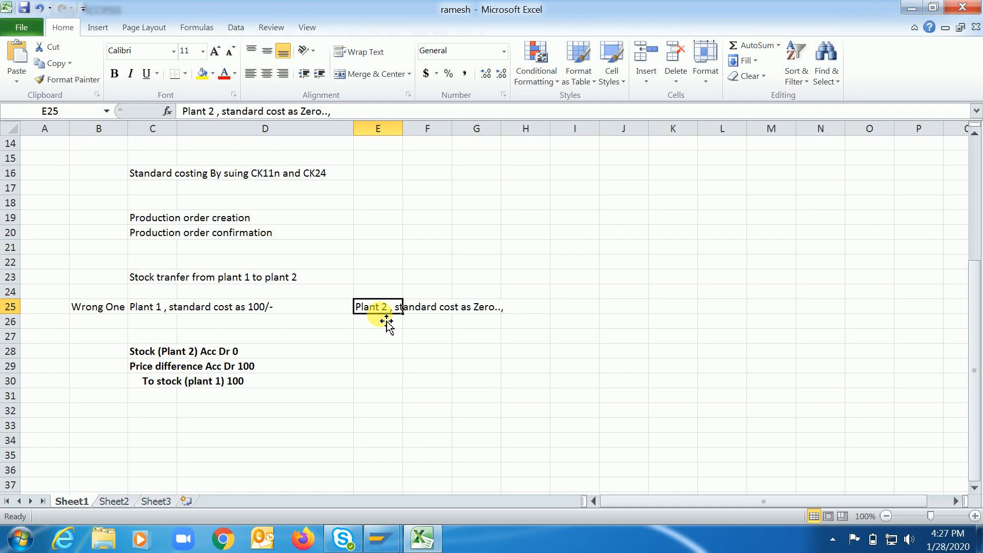
{"action": "left_click", "coordinate": [973, 487]}
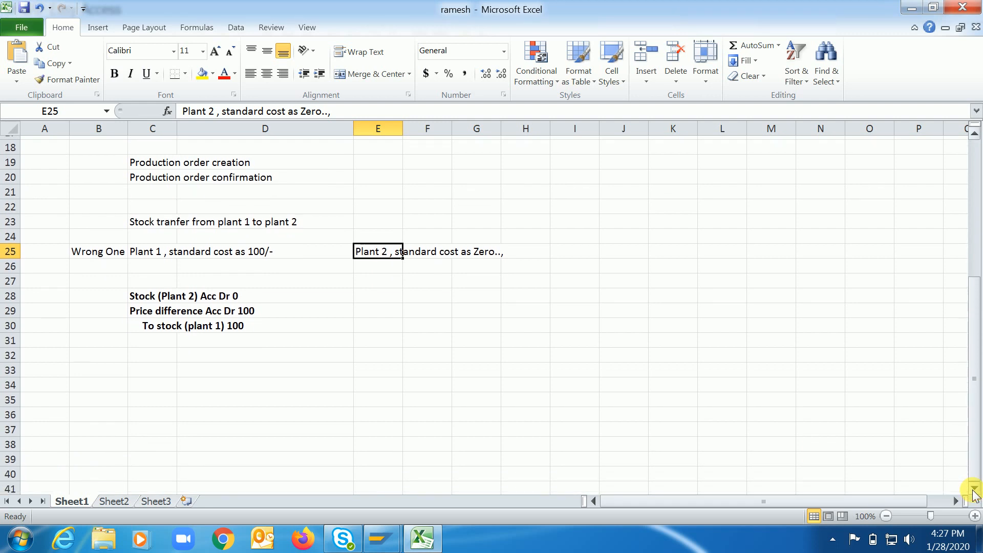
{"action": "left_click", "coordinate": [973, 488]}
{"action": "left_click", "coordinate": [92, 353]}
{"action": "type", "text": "Co"}
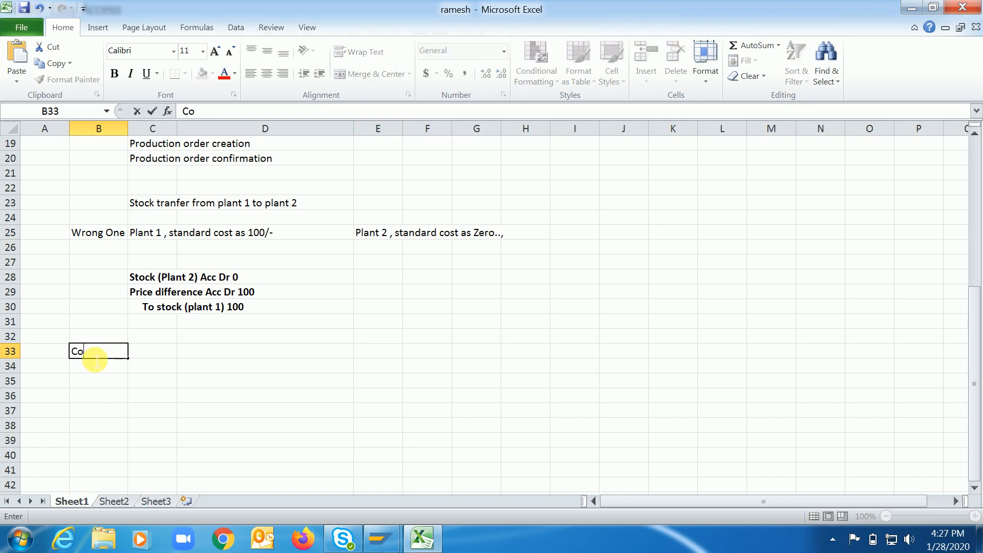
{"action": "type", "text": "rrect one"}
{"action": "key", "text": "Tab"}
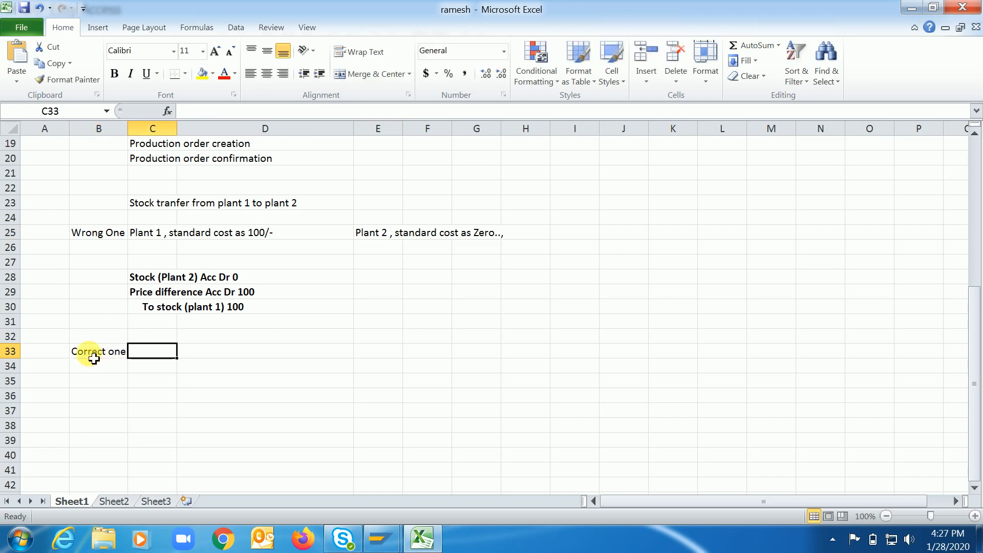
Enter the note "Special procurement key, we can release the cost in Plant 2" in cell D33.
{"action": "key", "text": "Tab"}
{"action": "type", "text": "Spe"}
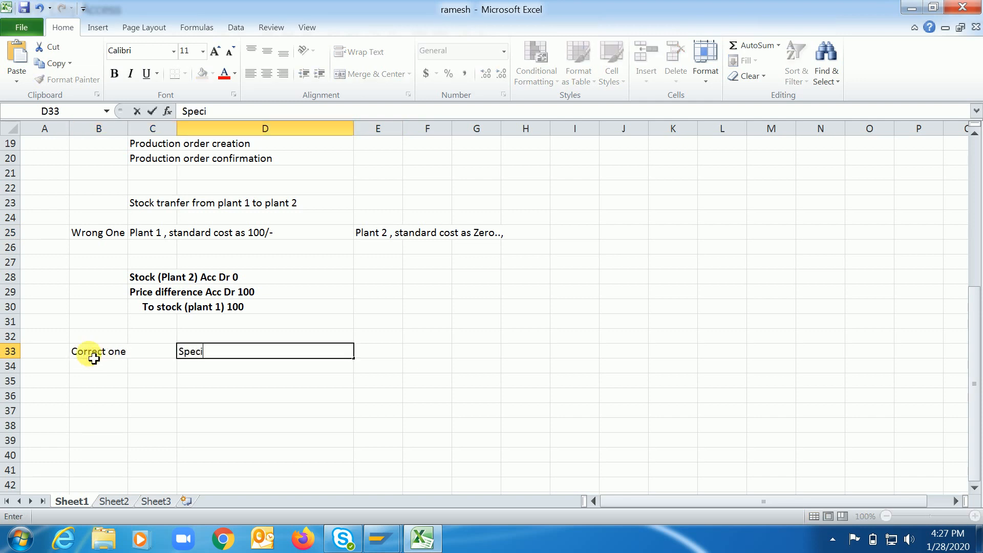
{"action": "type", "text": "cial procureme"}
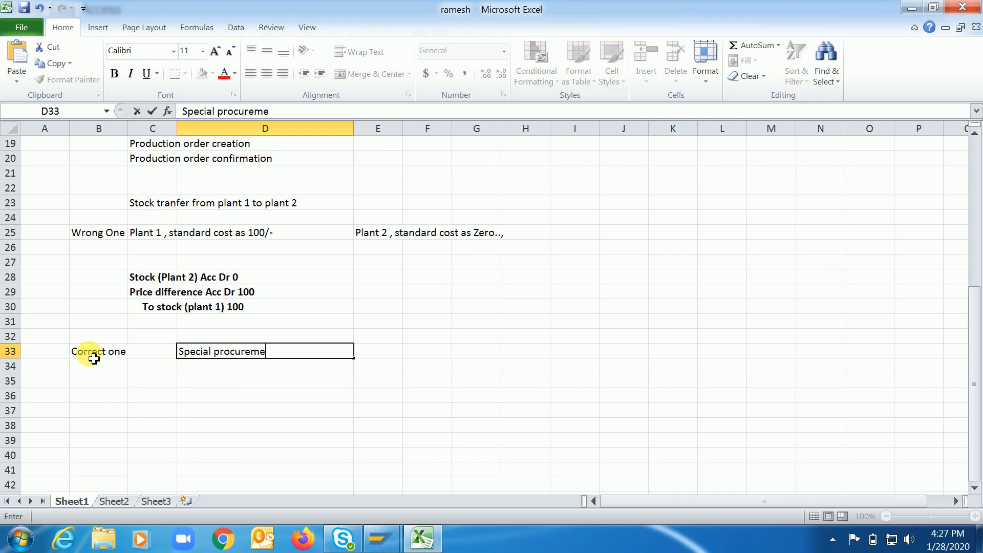
{"action": "type", "text": "nt key, we"}
{"action": "type", "text": " can"}
{"action": "type", "text": " re"}
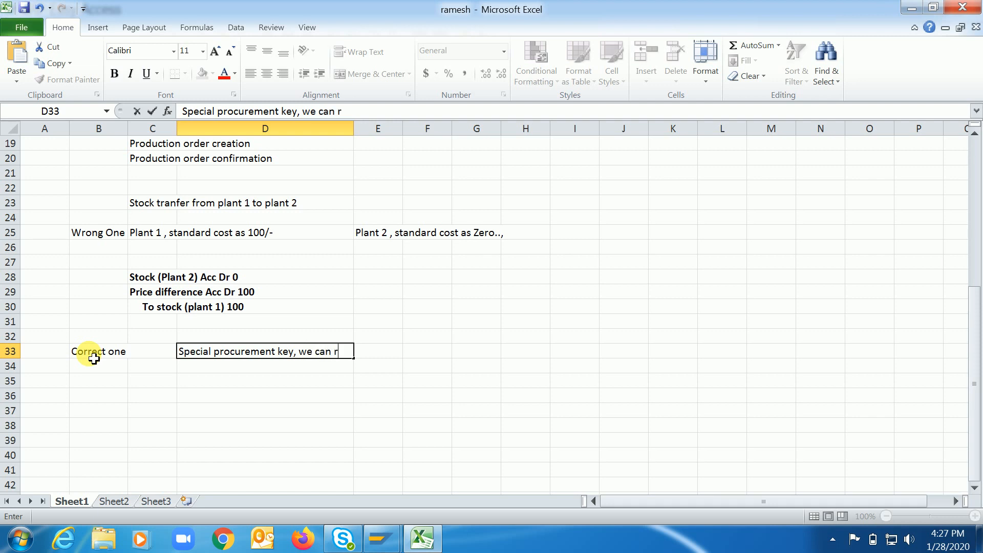
{"action": "type", "text": "le"}
{"action": "key", "text": "BackSpace"}
{"action": "key", "text": "BackSpace"}
{"action": "type", "text": "elease the cost in "}
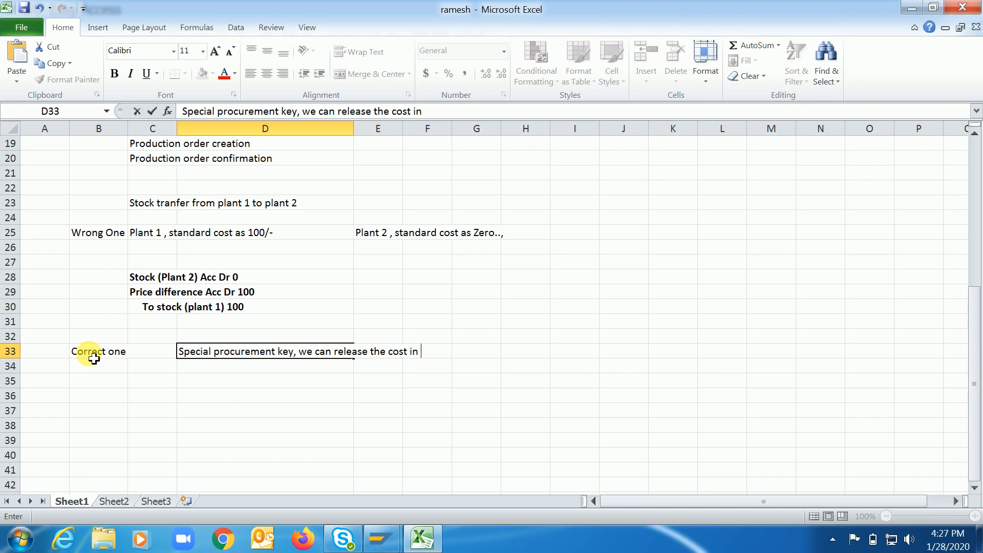
{"action": "type", "text": "the"}
{"action": "key", "text": "BackSpace"}
{"action": "key", "text": "BackSpace"}
{"action": "key", "text": "BackSpace"}
{"action": "type", "text": "Plant 2"}
{"action": "left_click", "coordinate": [94, 361]}
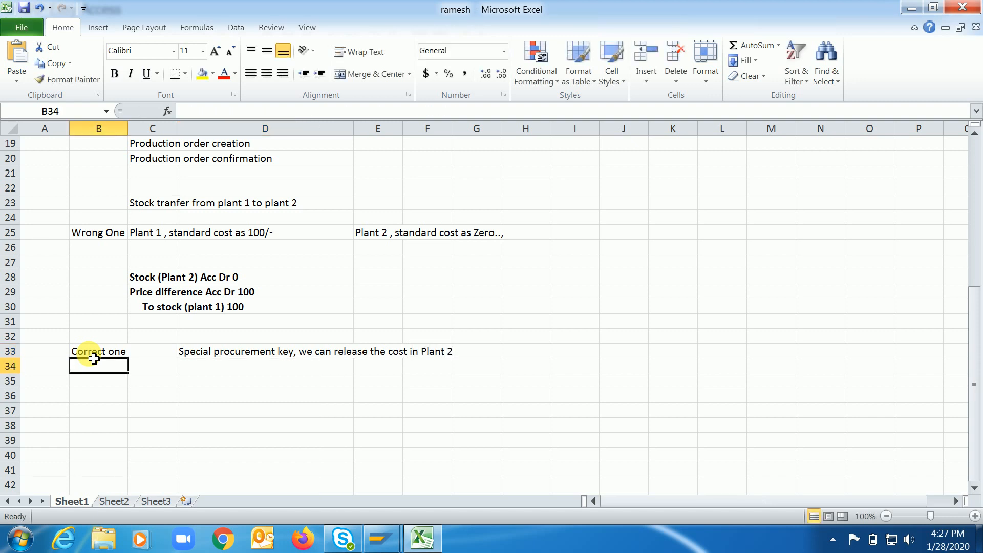
{"action": "left_click", "coordinate": [210, 358]}
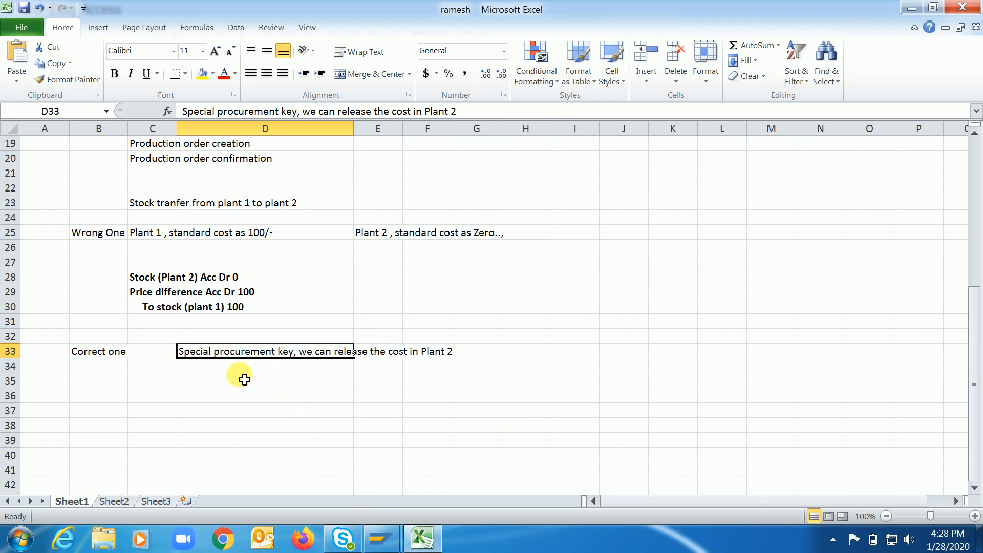
Switch to the SAP Easy Access window, open the Display Material transaction and copy material number RC4455FG1.
{"action": "left_click", "coordinate": [389, 545]}
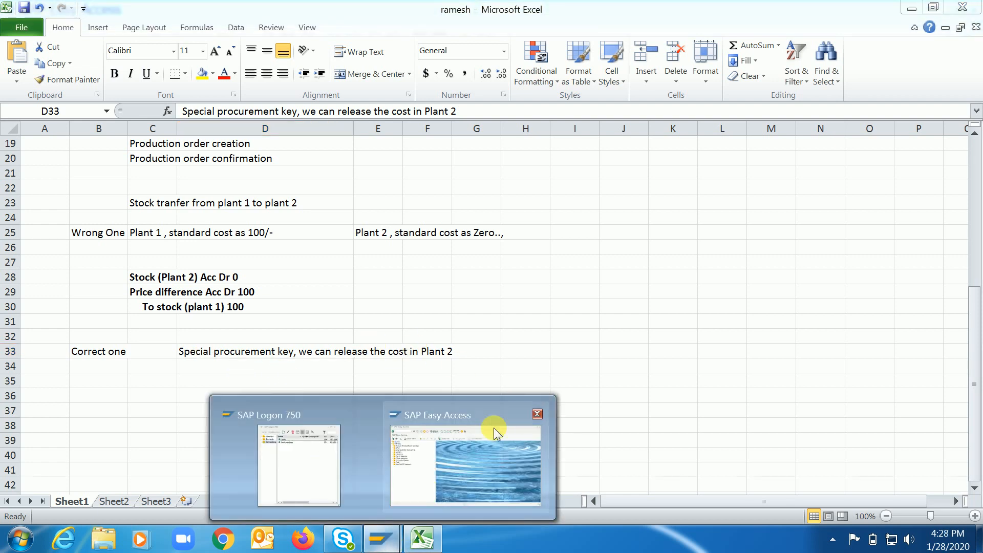
{"action": "left_click", "coordinate": [486, 430]}
{"action": "key", "text": "ctrl+slash"}
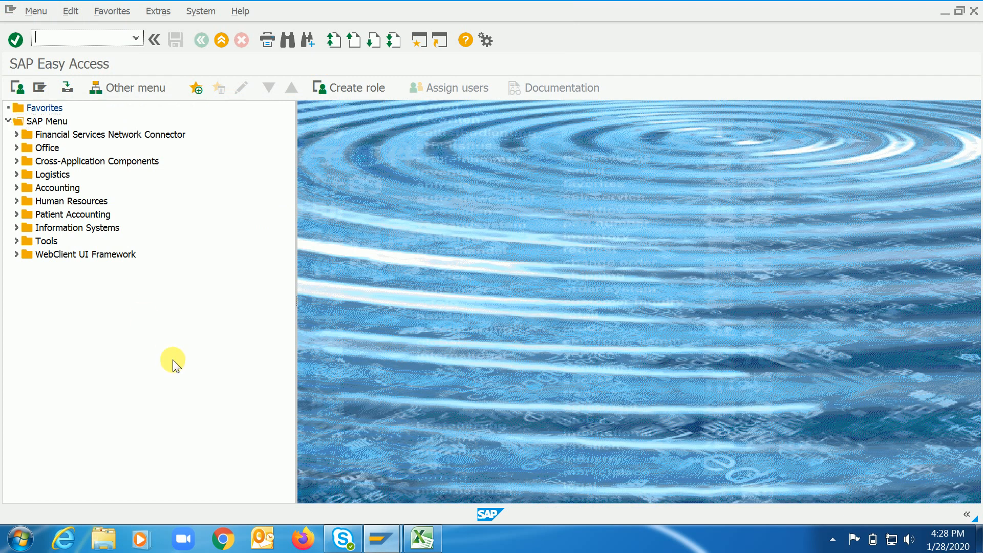
{"action": "type", "text": "/nmm03"}
{"action": "key", "text": "Return"}
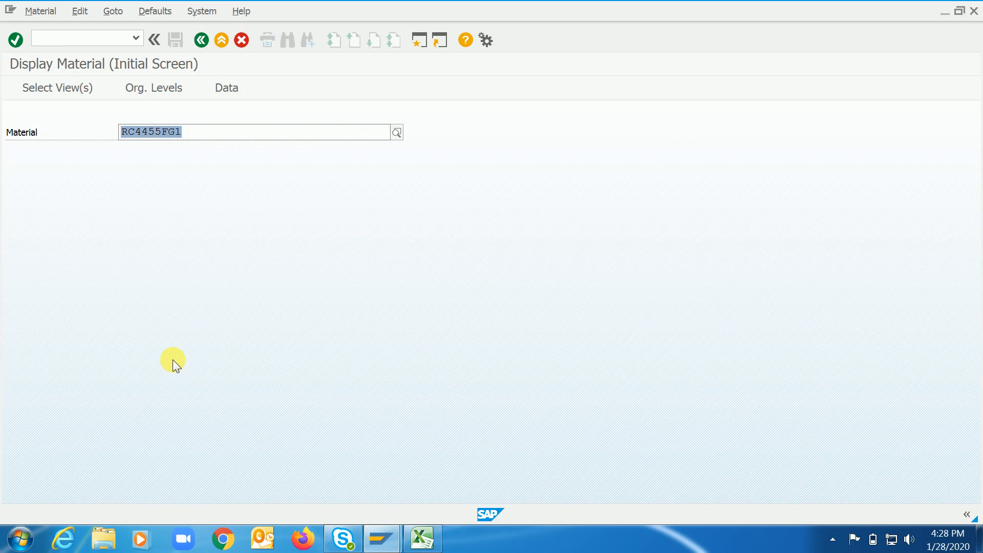
{"action": "left_click", "coordinate": [173, 359]}
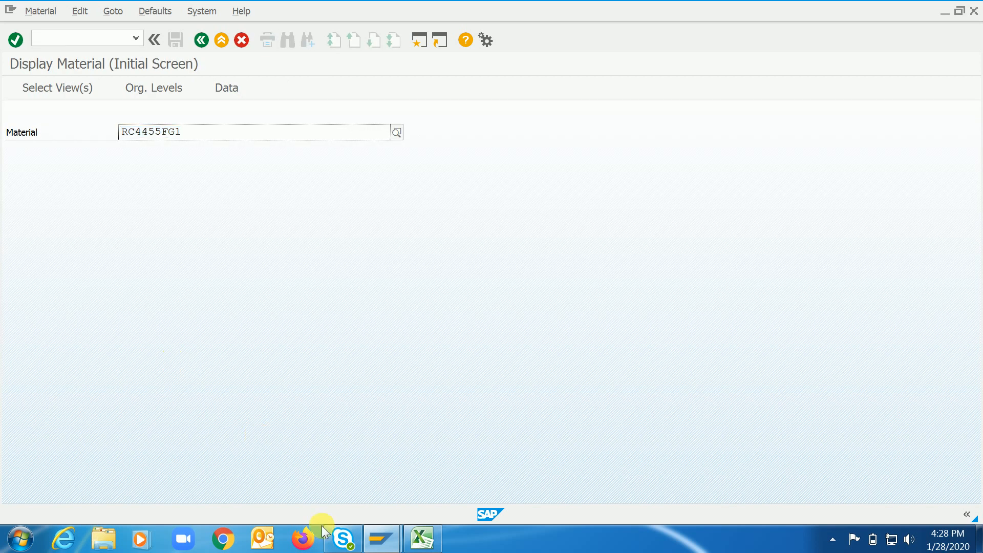
Return to the Excel workbook, enter "FG Material" in cell B36 and paste the material number RC4455FG1 into D36.
{"action": "left_click", "coordinate": [426, 547]}
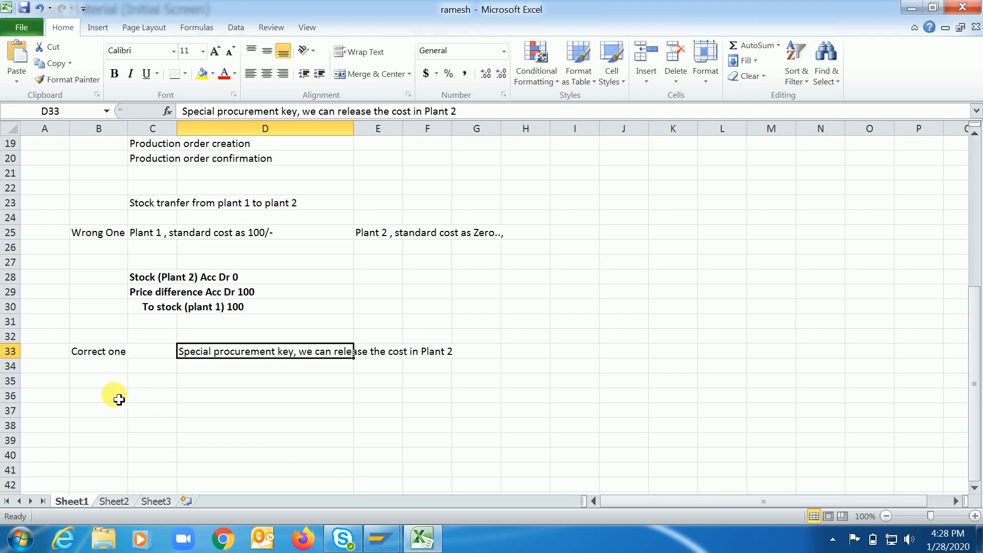
{"action": "left_click", "coordinate": [118, 400]}
{"action": "type", "text": "FG Ma"}
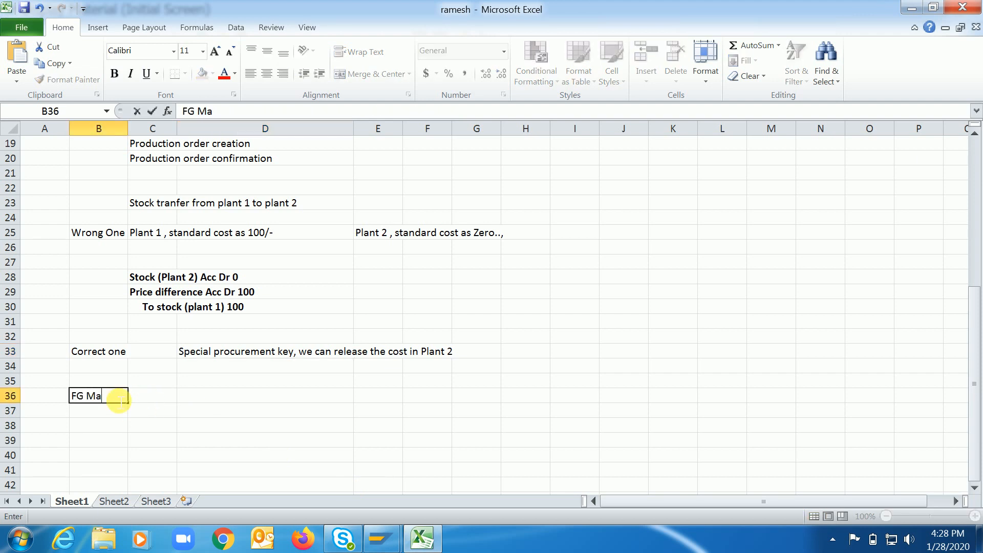
{"action": "type", "text": "terial"}
{"action": "key", "text": "Tab"}
{"action": "key", "text": "Tab"}
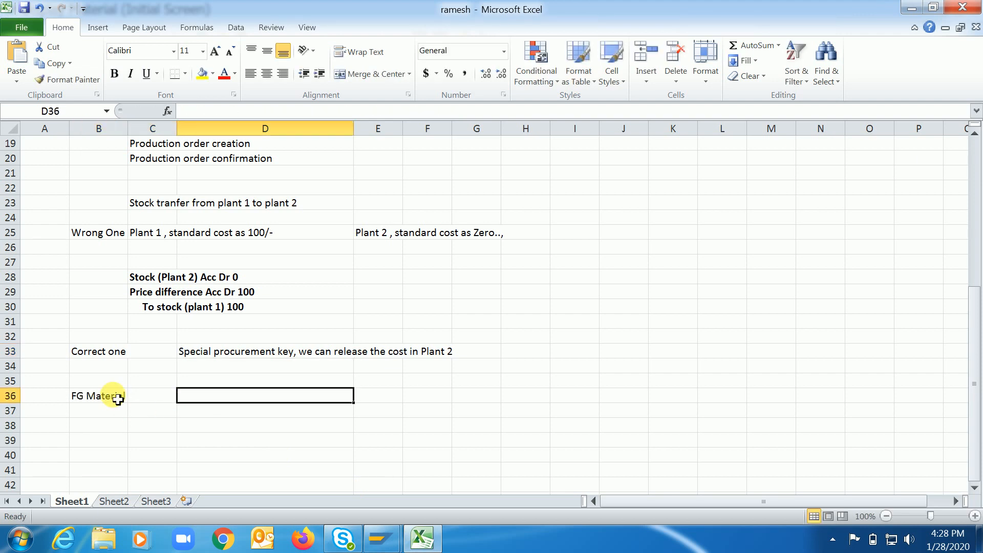
{"action": "type", "text": "RC4455FG1"}
{"action": "key", "text": "Escape"}
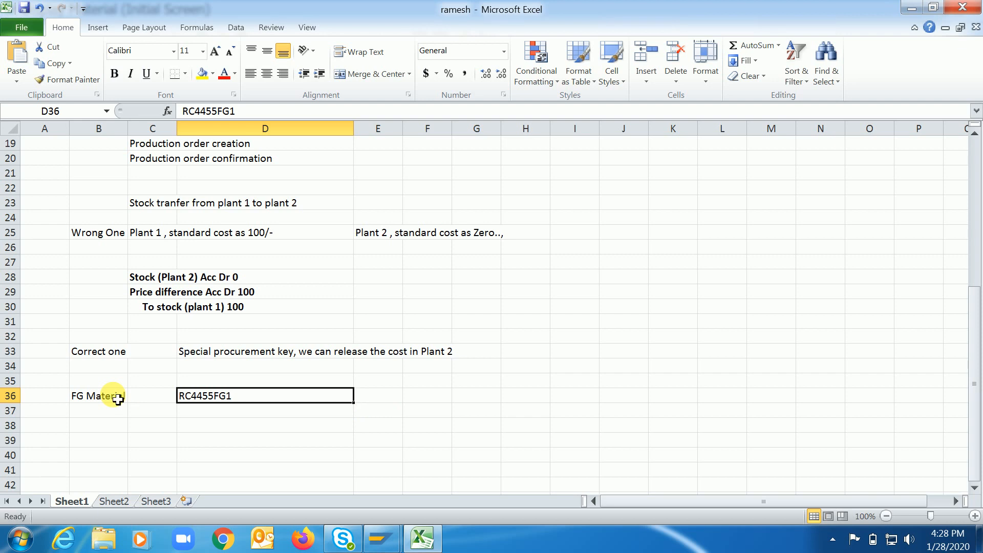
Enter the plant codes 4455 in cell C37 and 4456 in cell E37.
{"action": "left_click", "coordinate": [149, 412]}
{"action": "type", "text": "4455"}
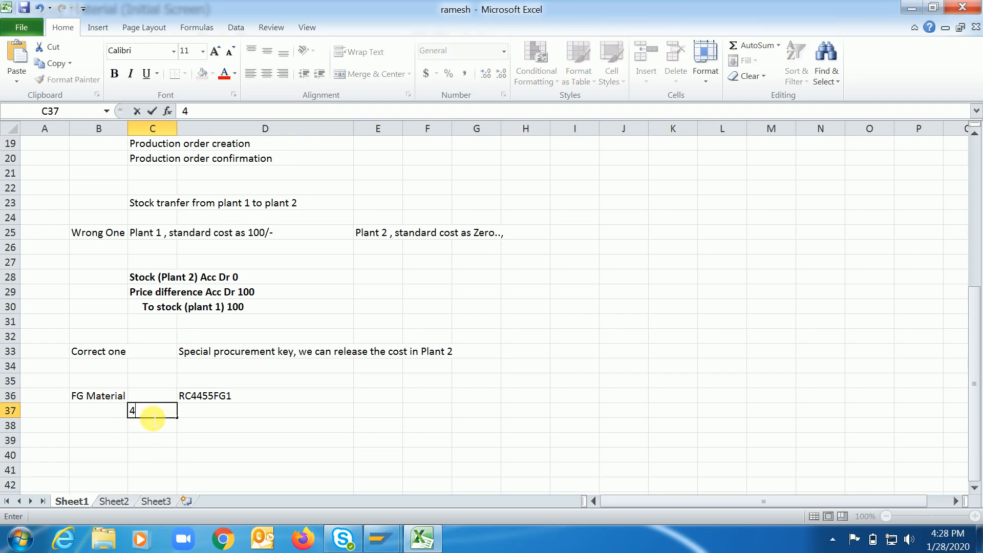
{"action": "key", "text": "Tab"}
{"action": "key", "text": "Tab"}
{"action": "type", "text": "445"}
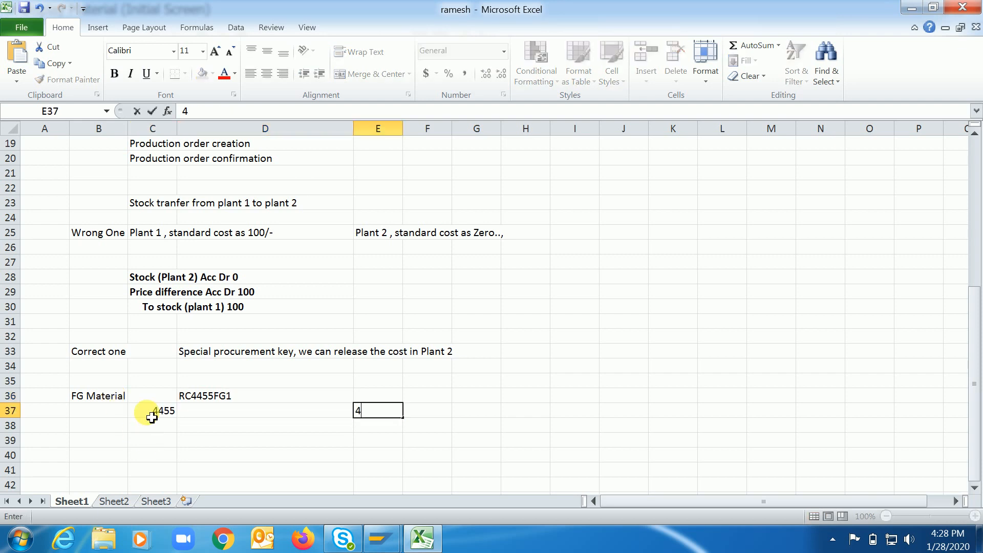
{"action": "type", "text": "6"}
{"action": "key", "text": "Return"}
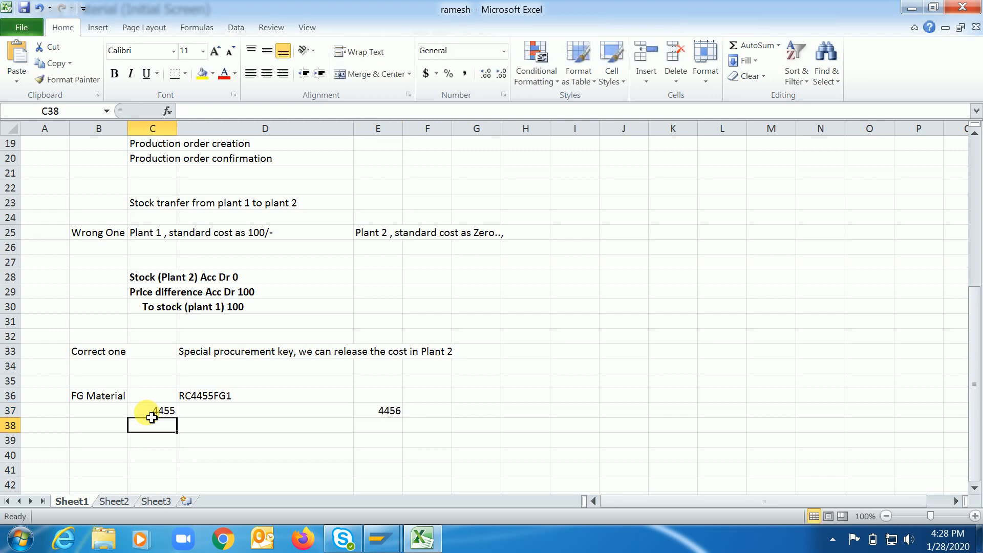
Append "(Plant 1)" to the plant code 4455 in cell C37.
{"action": "left_click", "coordinate": [158, 407]}
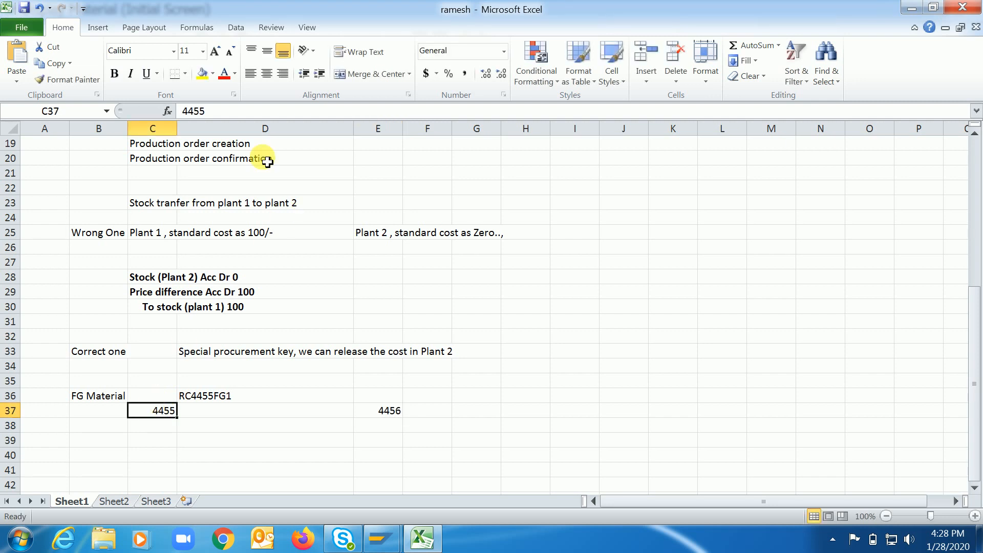
{"action": "left_click", "coordinate": [236, 117]}
{"action": "type", "text": "(P"}
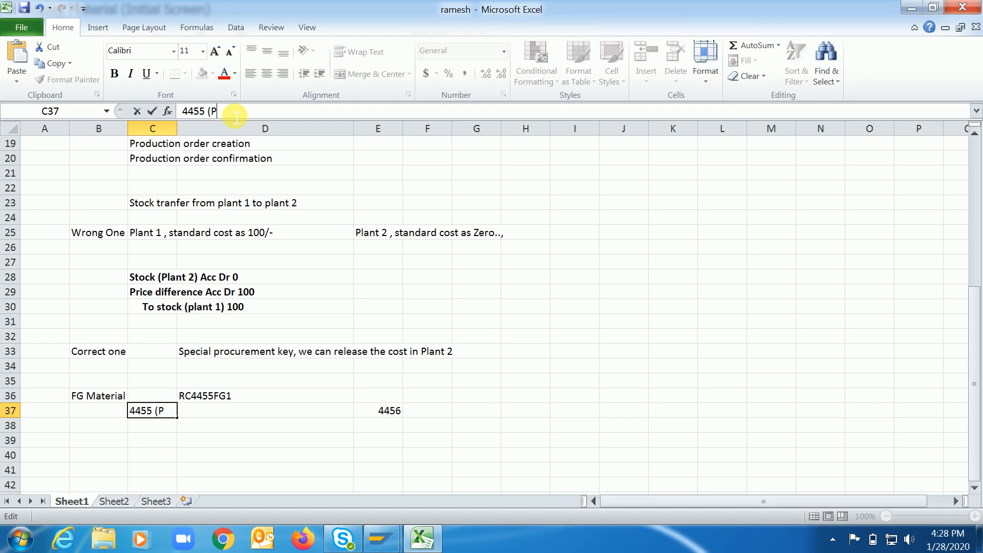
{"action": "type", "text": "lant 1)"}
{"action": "key", "text": "Tab"}
{"action": "key", "text": "Tab"}
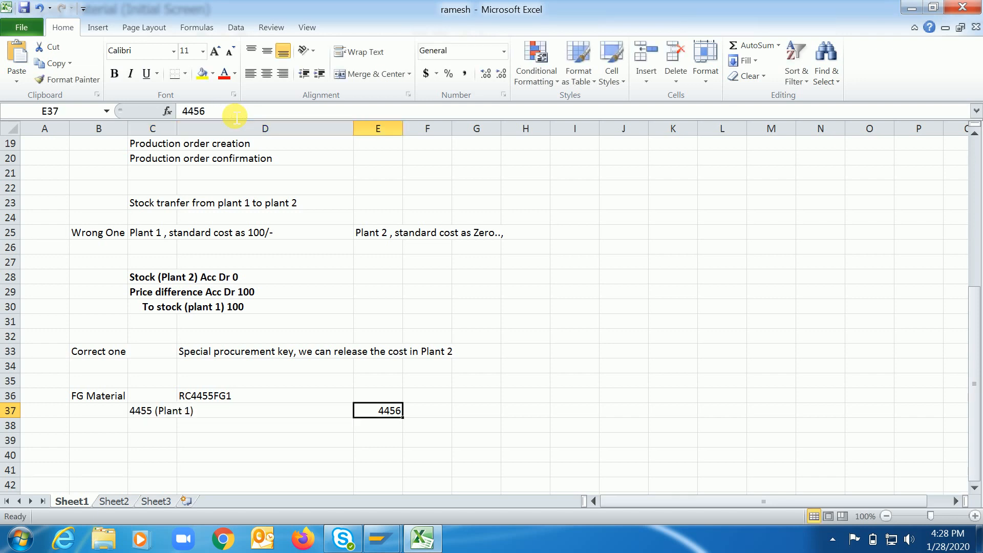
Append "(Plant 2)" to the plant code 4456 in cell E37.
{"action": "key", "text": "Tab"}
{"action": "key", "text": "shift+Tab"}
{"action": "left_click", "coordinate": [236, 110]}
{"action": "type", "text": "(Pl"}
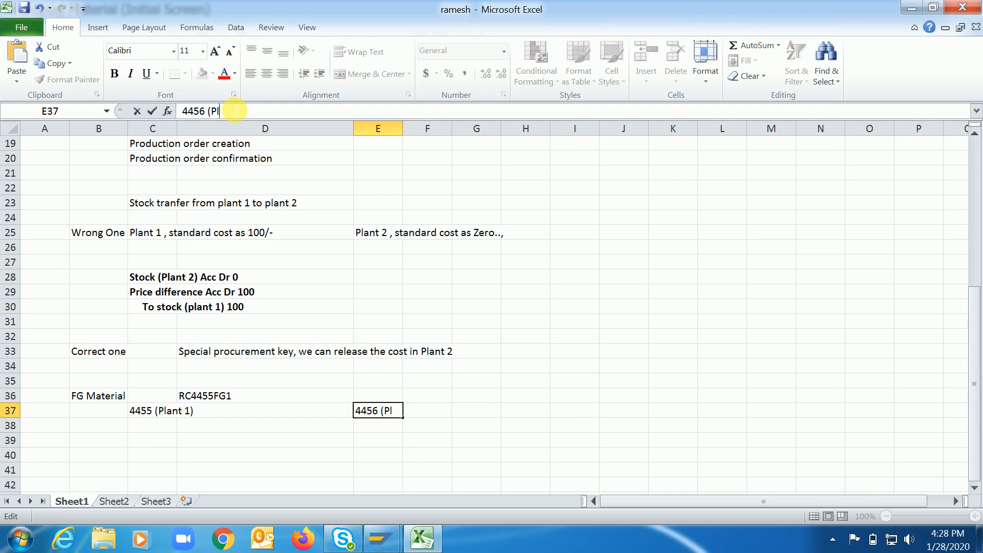
{"action": "type", "text": "ant 2)"}
{"action": "key", "text": "Return"}
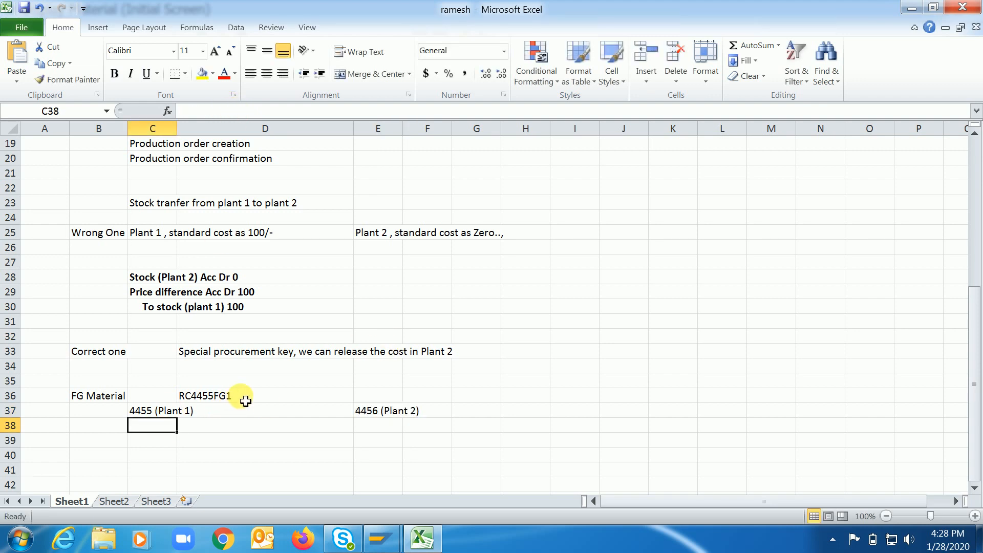
{"action": "left_click", "coordinate": [245, 400]}
{"action": "left_click", "coordinate": [143, 409]}
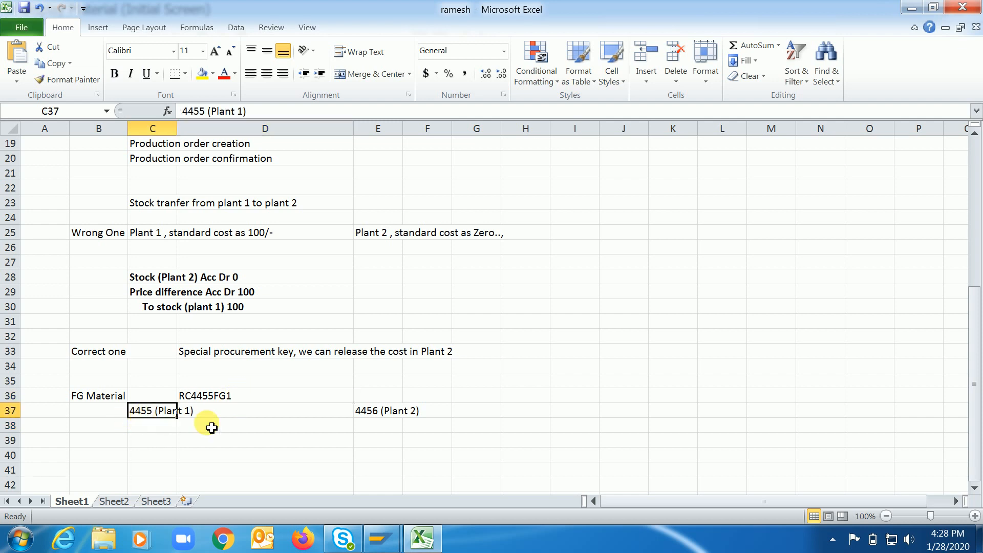
Enter the label "BOM" in cell B39.
{"action": "left_click", "coordinate": [372, 411]}
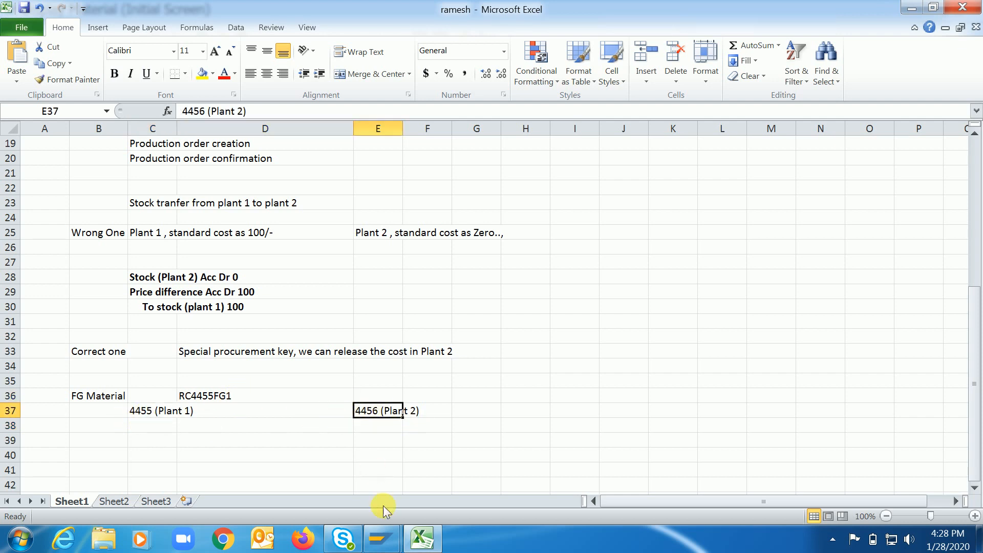
{"action": "left_click", "coordinate": [98, 441]}
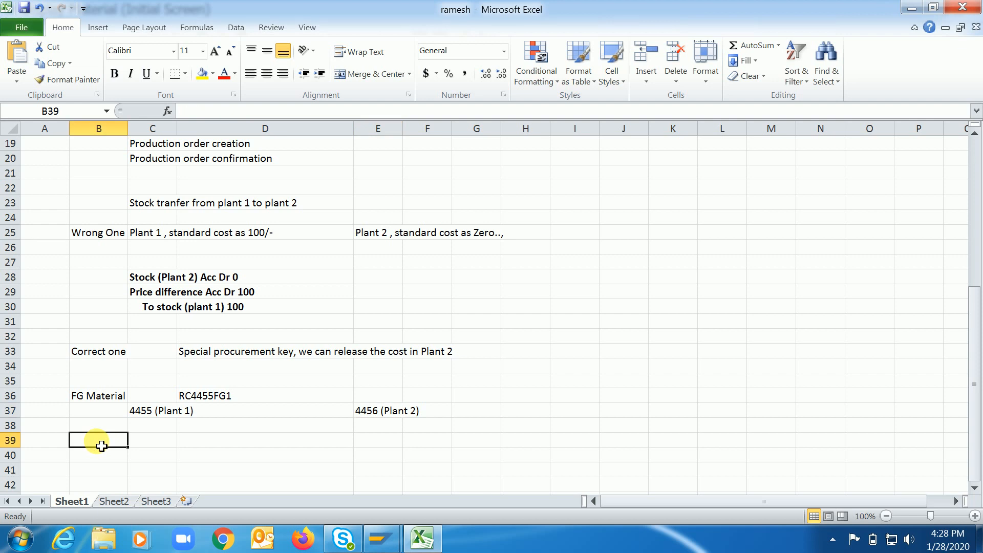
{"action": "type", "text": "Bom"}
{"action": "key", "text": "Tab"}
{"action": "left_click", "coordinate": [102, 447]}
{"action": "type", "text": "BOM"}
{"action": "key", "text": "Tab"}
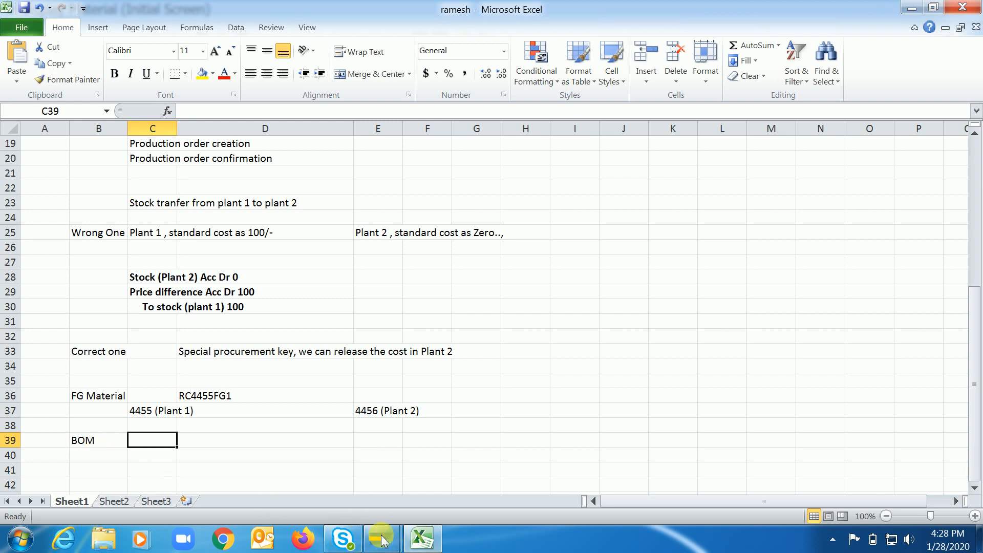
Switch to SAP and start transaction CS03 for displaying a material BOM.
{"action": "mouse_move", "coordinate": [381, 539]}
{"action": "left_click", "coordinate": [457, 454]}
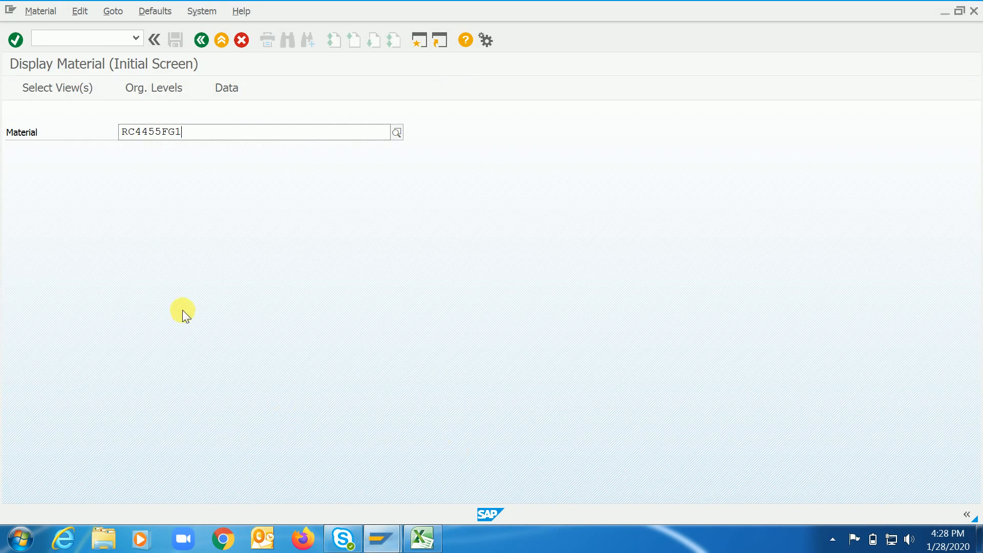
{"action": "key", "text": "ctrl+slash"}
{"action": "type", "text": "/ncs04"}
{"action": "key", "text": "Return"}
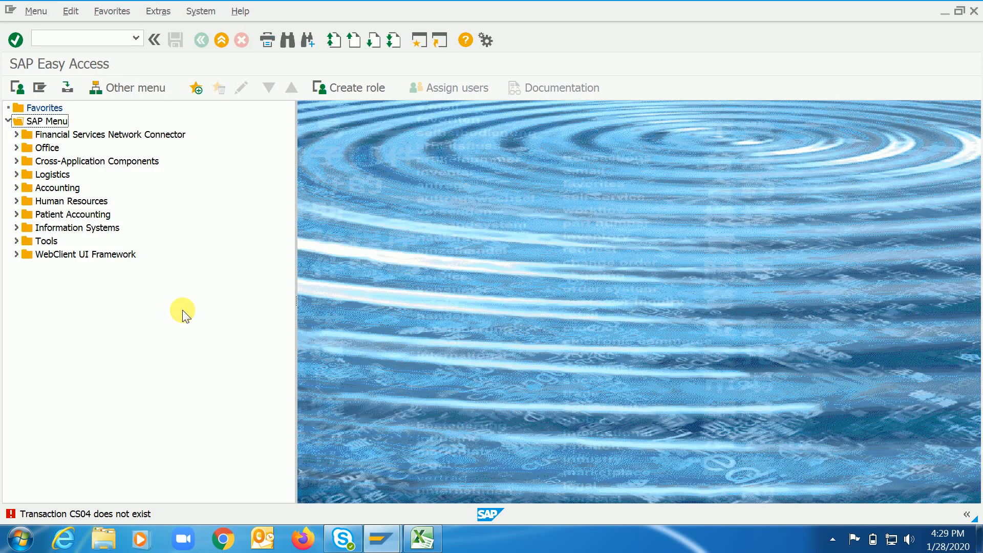
{"action": "key", "text": "ctrl+slash"}
{"action": "type", "text": "cs03"}
{"action": "key", "text": "Return"}
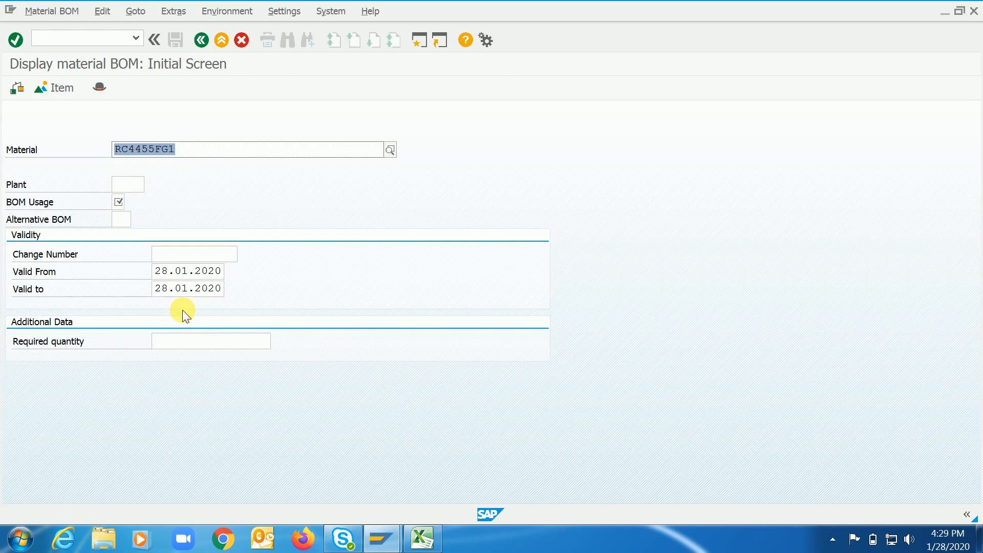
Display the BOM of material RC4455FG1 in plant 4455 with usage 1 and alternative 1, and examine its component lines.
{"action": "key", "text": "Tab"}
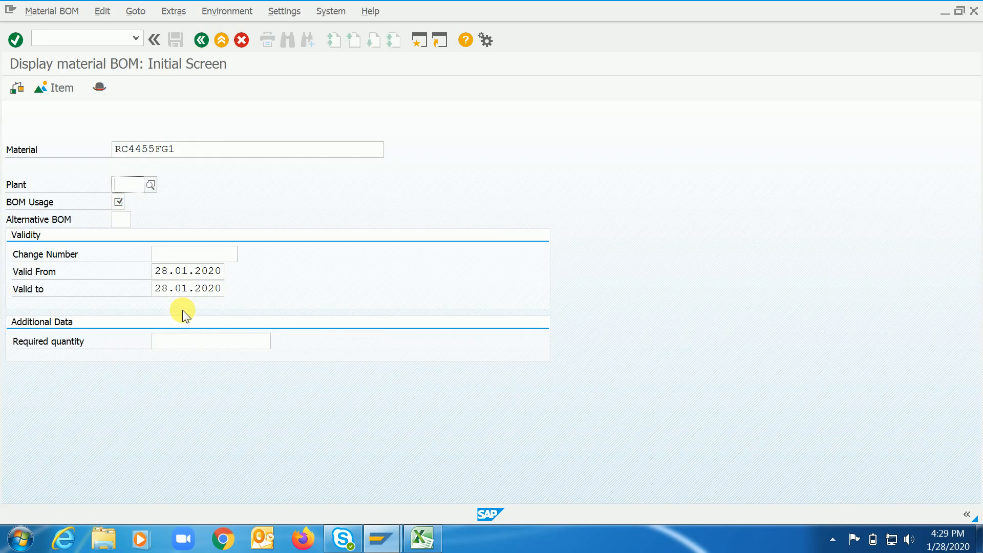
{"action": "type", "text": "4455"}
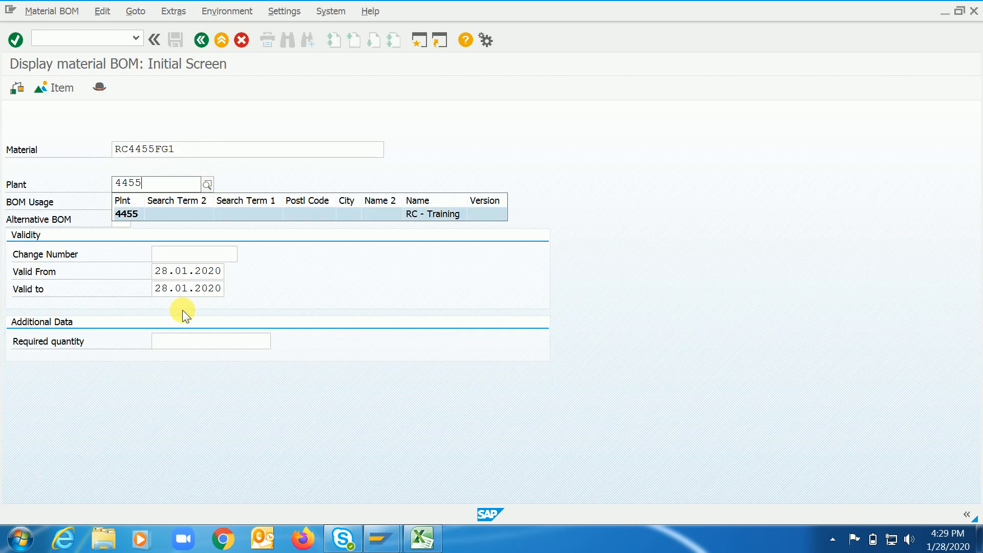
{"action": "key", "text": "Tab"}
{"action": "key", "text": "F4"}
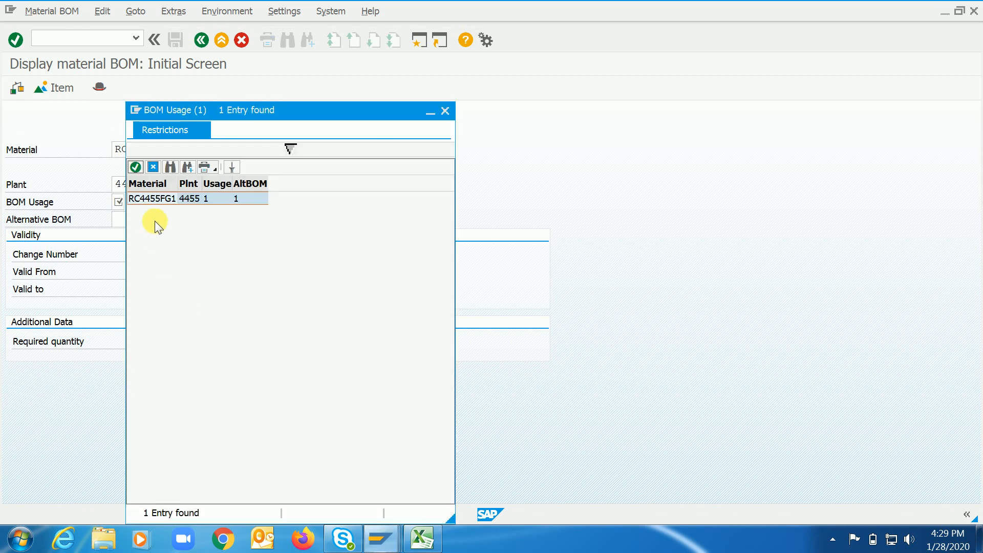
{"action": "double_click", "coordinate": [151, 199]}
{"action": "key", "text": "Return"}
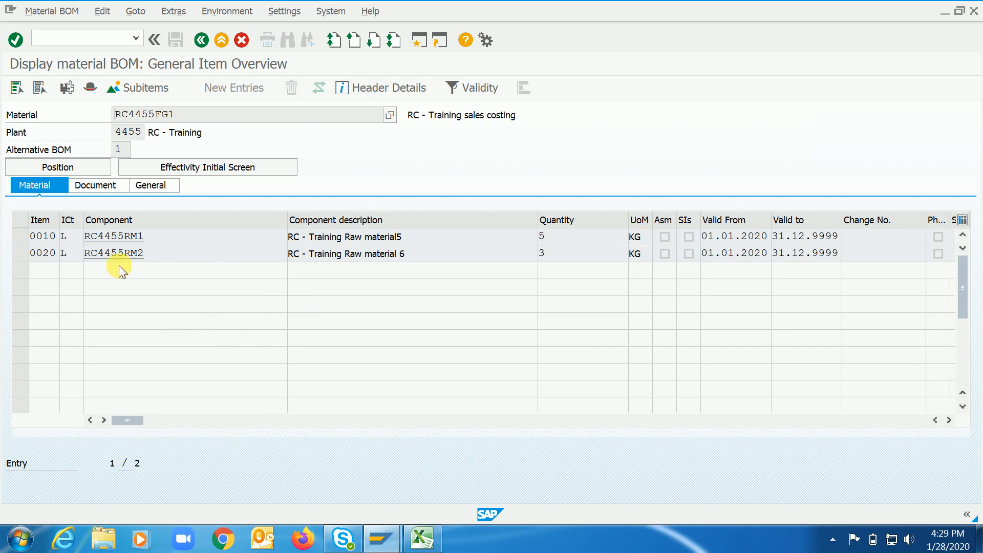
{"action": "left_click", "coordinate": [106, 237]}
{"action": "double_click", "coordinate": [106, 237]}
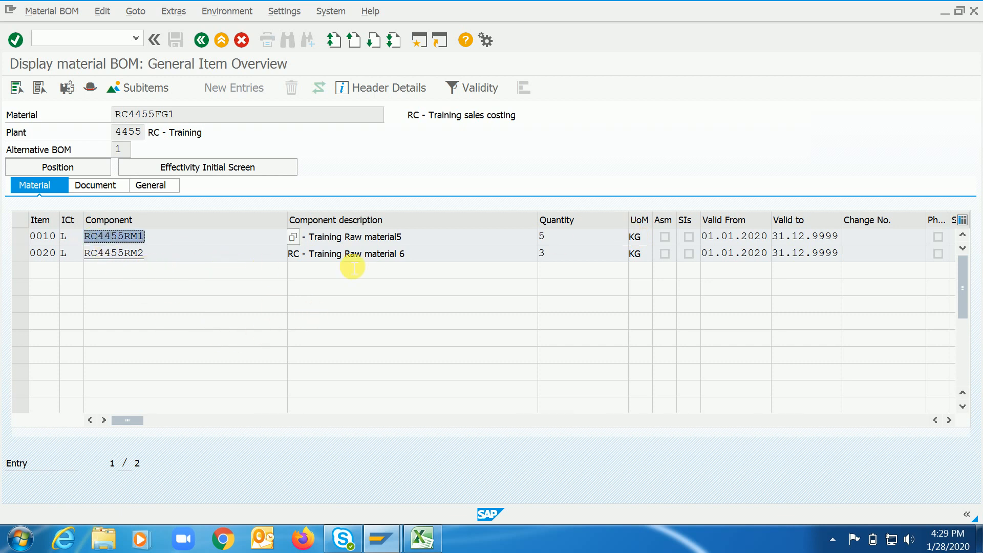
{"action": "left_click", "coordinate": [159, 243]}
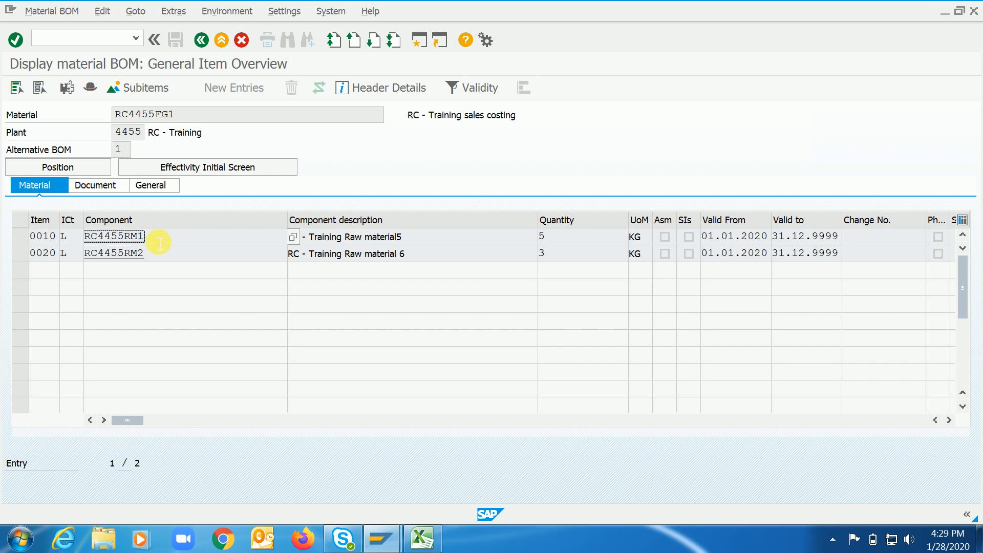
{"action": "left_click", "coordinate": [183, 265]}
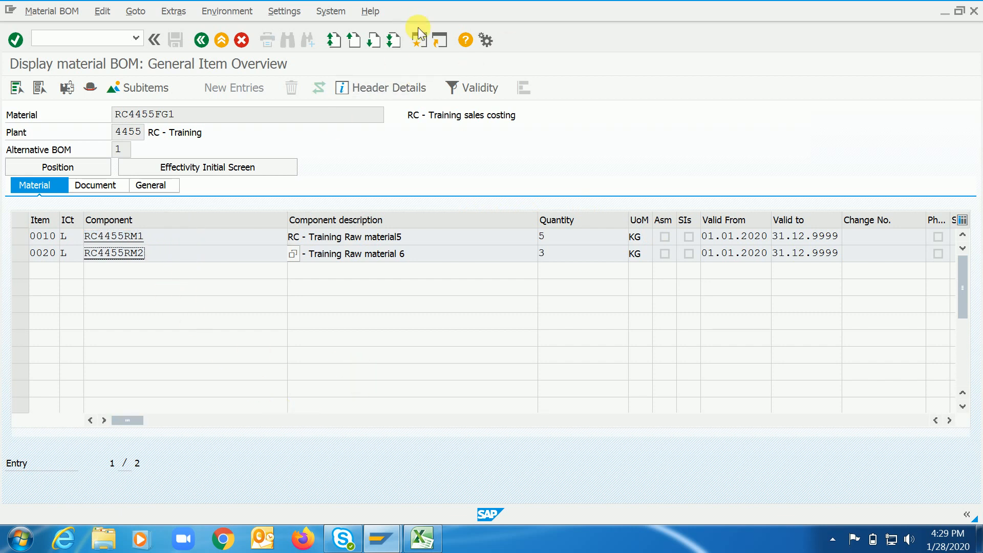
Open a second SAP session and start the transaction for creating a material BOM.
{"action": "left_click", "coordinate": [420, 40]}
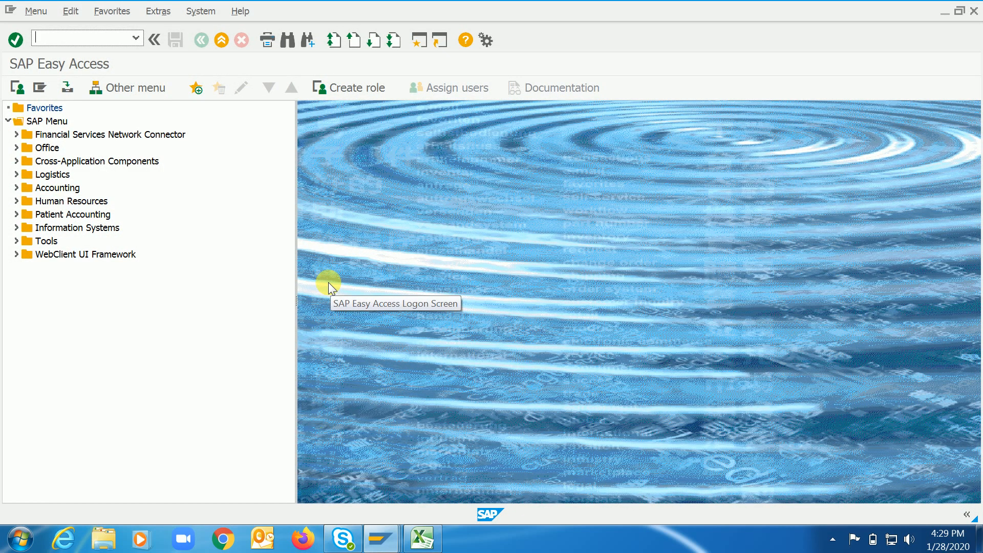
{"action": "type", "text": "cs01"}
{"action": "key", "text": "Return"}
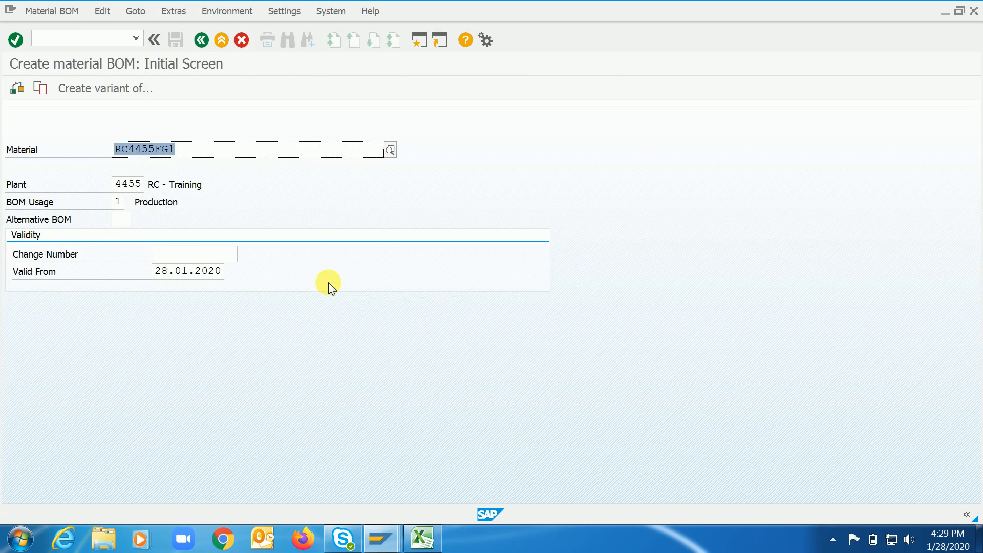
Choose BOM usage 1 (Production) for material RC4455FG1 in plant 4455 and proceed to the new BOM's item overview.
{"action": "left_click", "coordinate": [193, 149]}
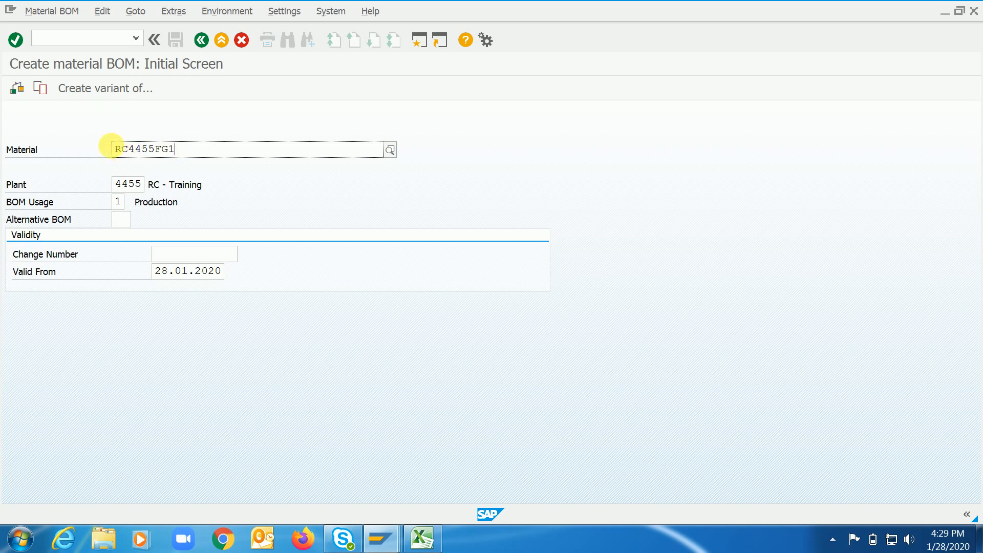
{"action": "left_click_drag", "start_coordinate": [116, 184], "coordinate": [140, 186]}
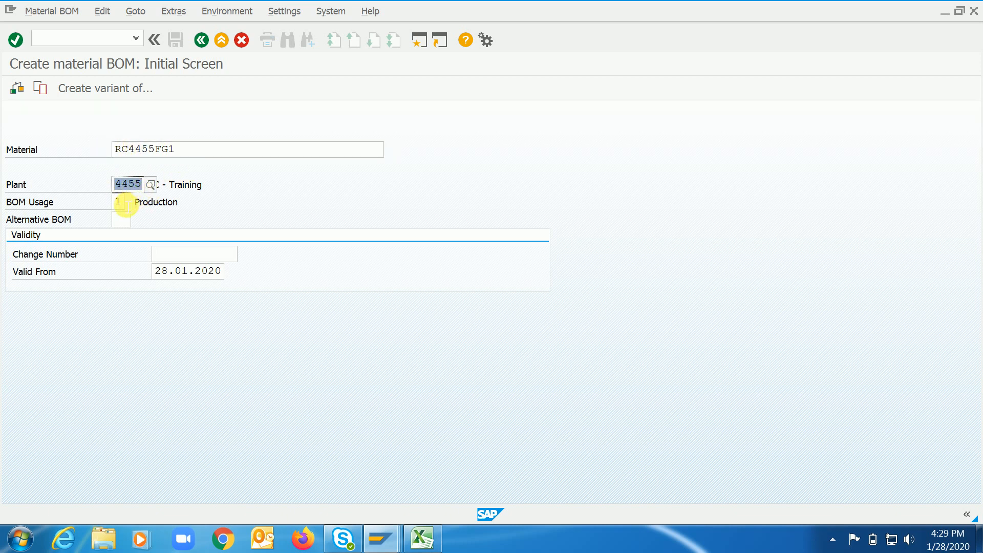
{"action": "left_click", "coordinate": [127, 202]}
{"action": "left_click", "coordinate": [131, 203]}
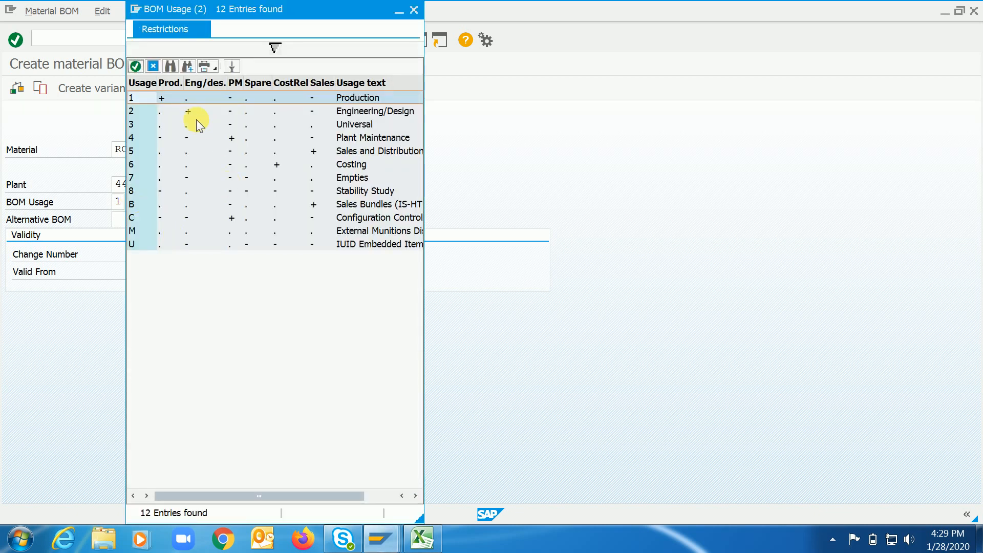
{"action": "double_click", "coordinate": [135, 98]}
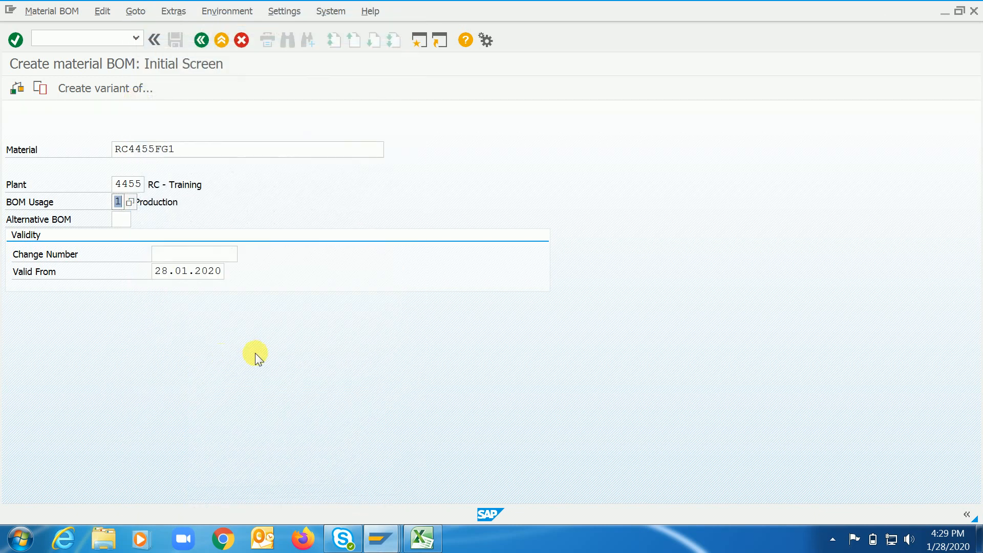
{"action": "key", "text": "Return"}
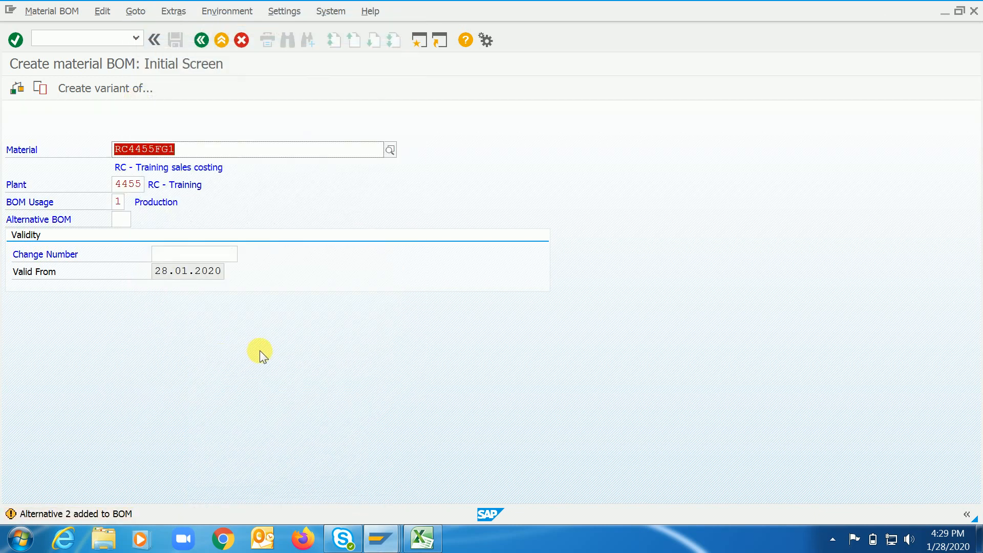
{"action": "key", "text": "Return"}
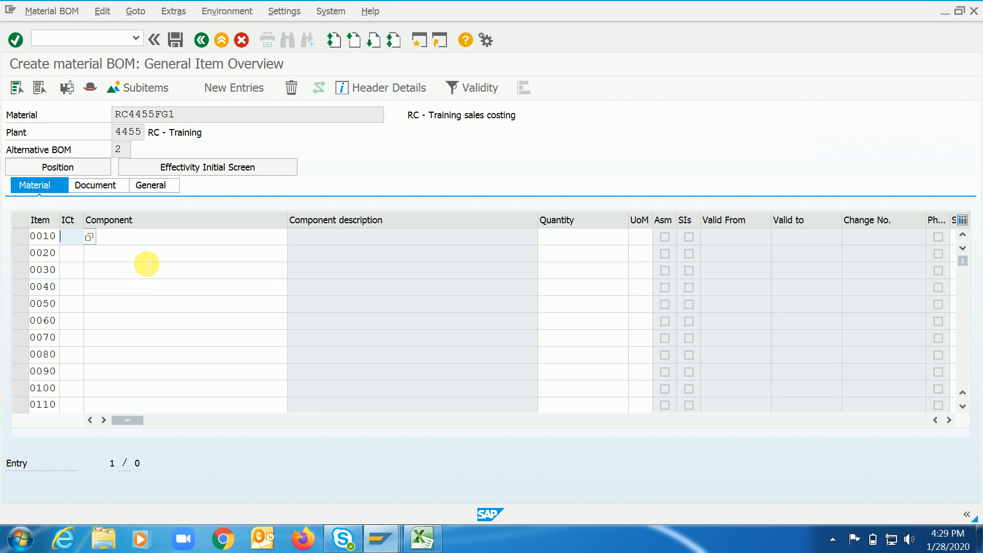
Review the item category options for BOM item 0010, and return to the displayed BOM to examine its component lines.
{"action": "left_click", "coordinate": [89, 236]}
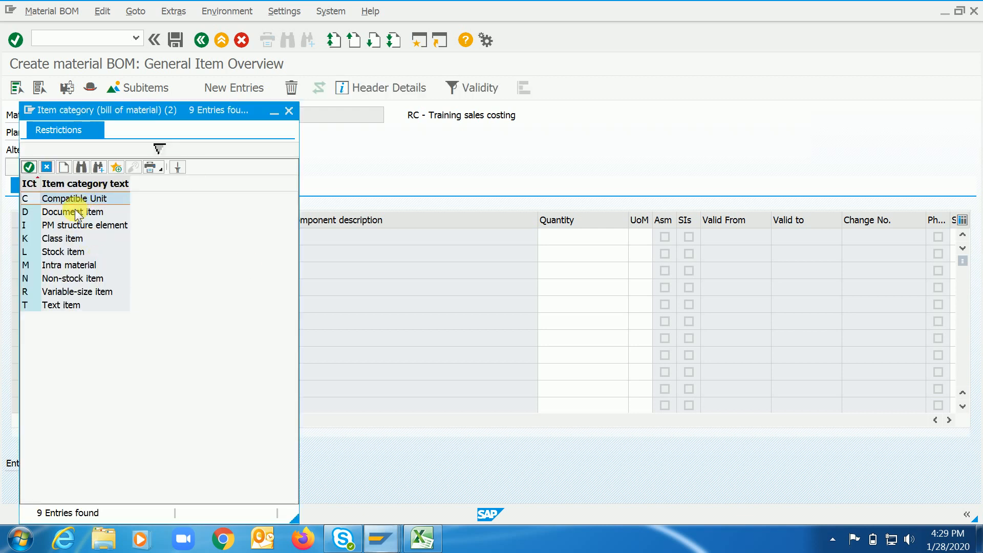
{"action": "left_click", "coordinate": [47, 166]}
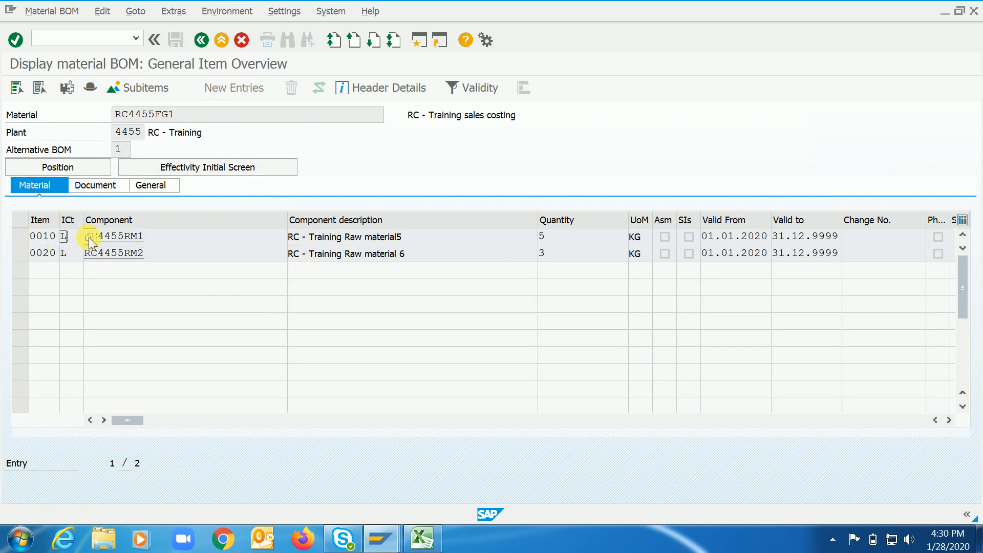
{"action": "left_click", "coordinate": [176, 240]}
{"action": "left_click", "coordinate": [174, 260]}
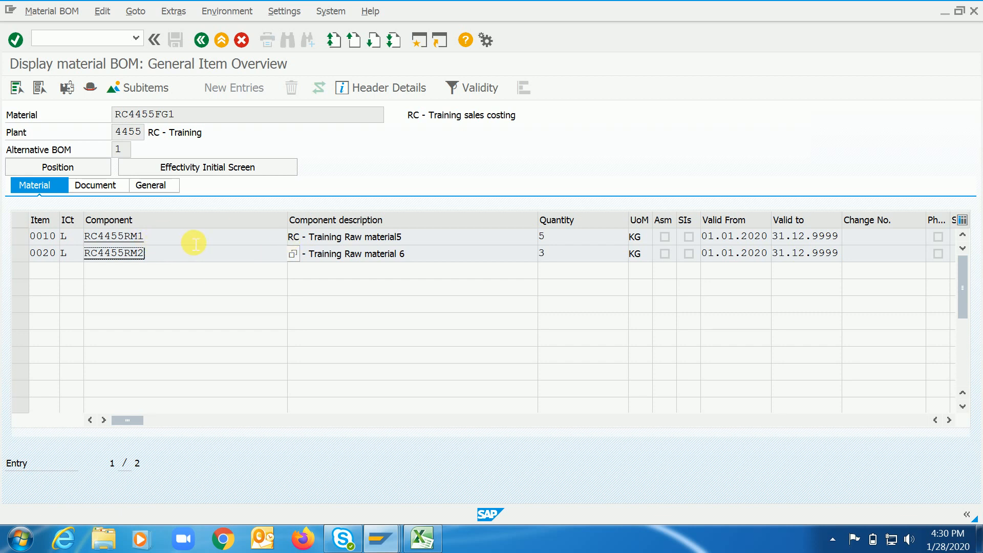
Copy the component numbers RC4455RM1 and RC4455RM2 from the displayed BOM and paste them into cells C39:C40 of the Excel sheet.
{"action": "left_click", "coordinate": [66, 237]}
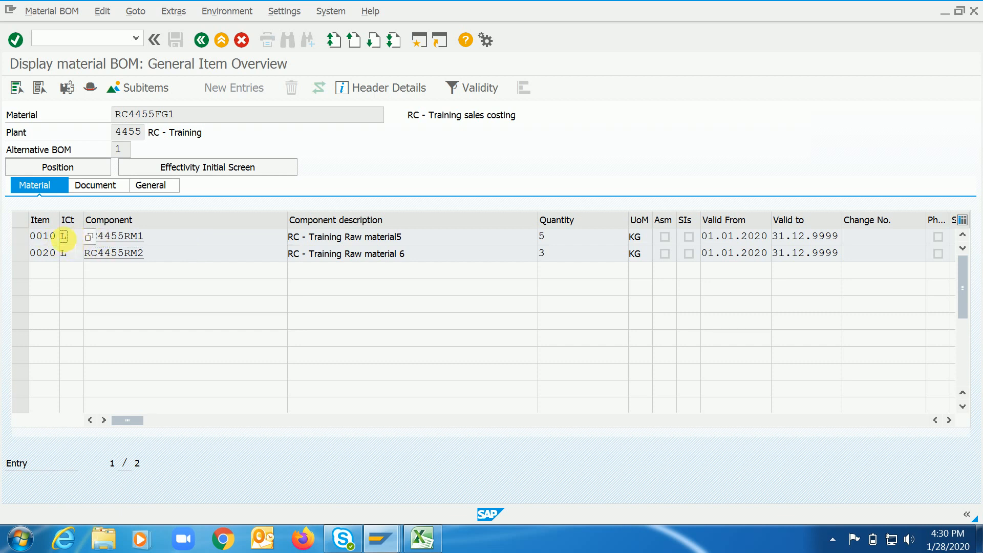
{"action": "key", "text": "ctrl+y"}
{"action": "left_click_drag", "start_coordinate": [89, 237], "coordinate": [159, 256]}
{"action": "key", "text": "ctrl+c"}
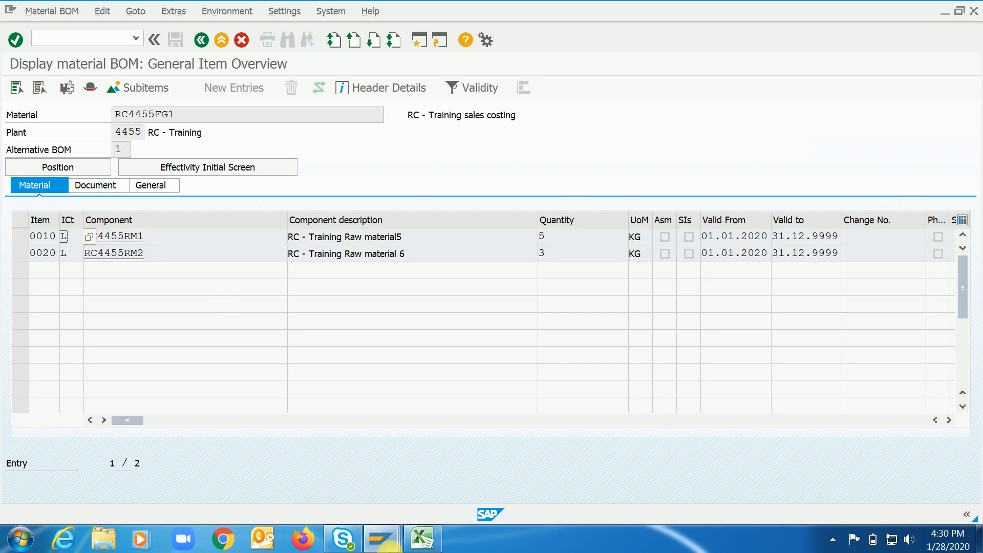
{"action": "left_click", "coordinate": [420, 538]}
{"action": "key", "text": "ctrl+v"}
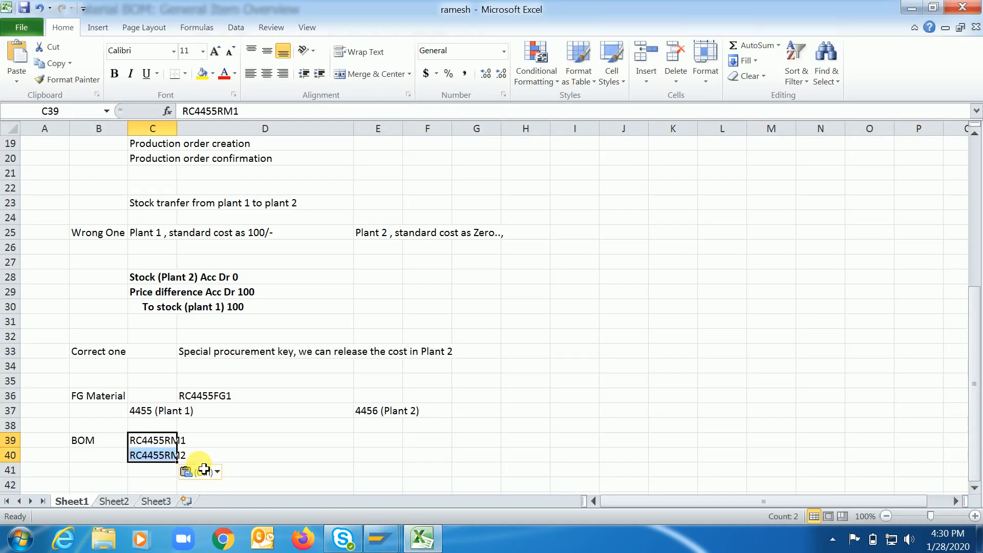
Enter the component quantities 5 in cell D39 and 3 in cell D40.
{"action": "key", "text": "Right"}
{"action": "key", "text": "Up"}
{"action": "key", "text": "Up"}
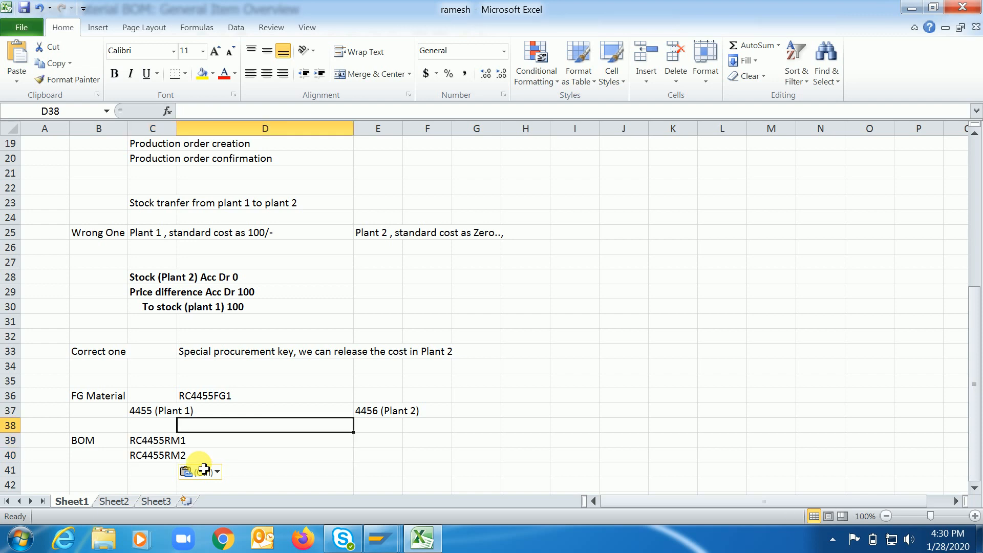
{"action": "key", "text": "Down"}
{"action": "type", "text": "5"}
{"action": "key", "text": "Return"}
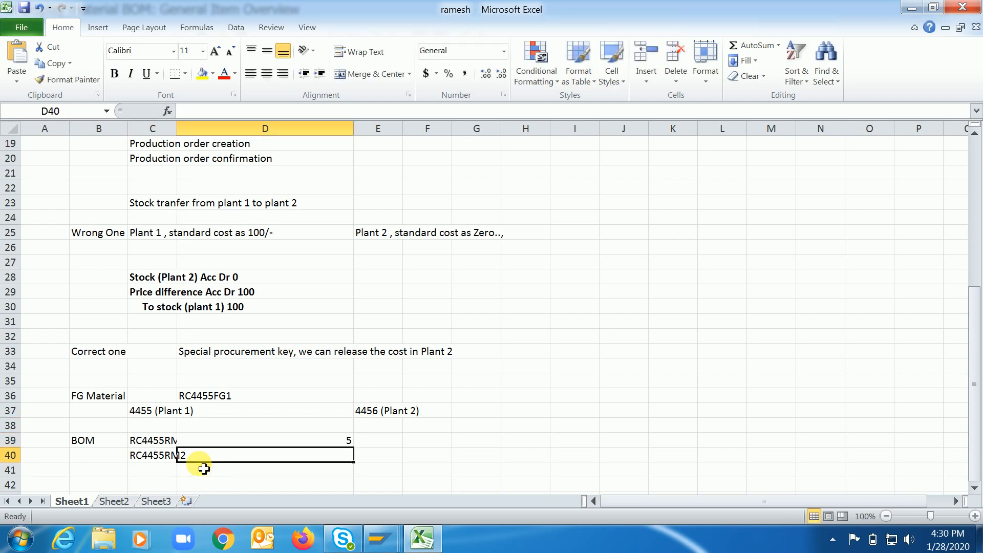
{"action": "type", "text": "3"}
{"action": "key", "text": "Return"}
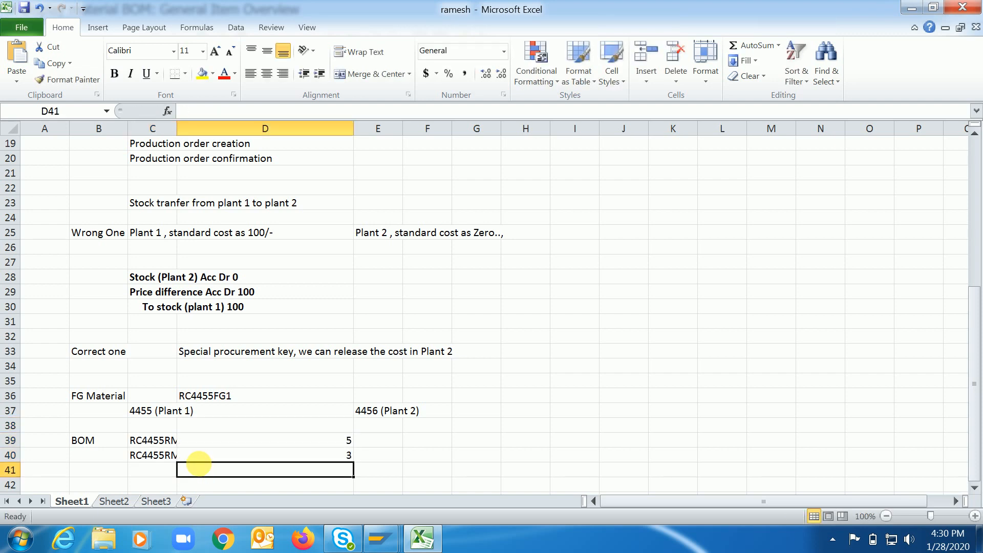
Enter the label "Routing" in cell B42.
{"action": "left_click", "coordinate": [100, 484]}
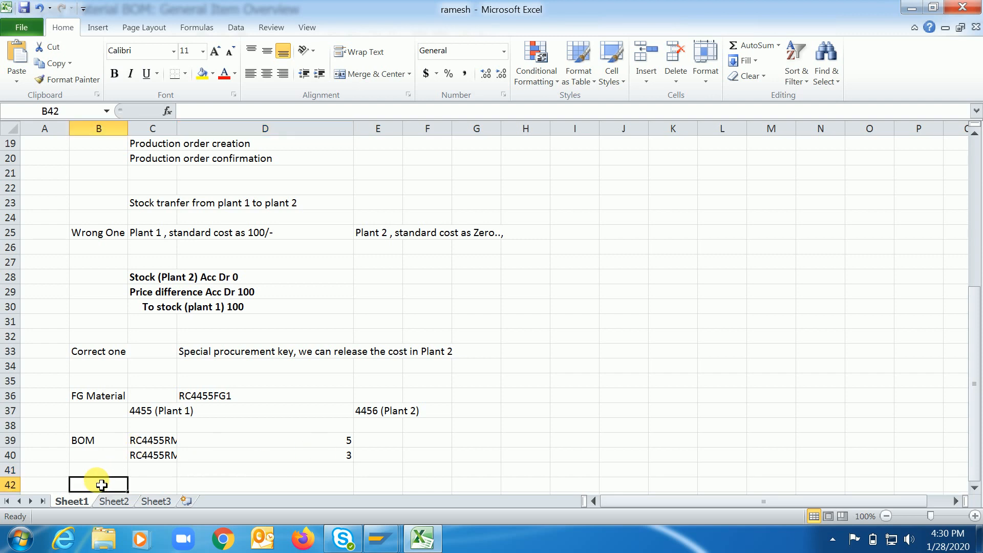
{"action": "key", "text": "Down"}
{"action": "key", "text": "Down"}
{"action": "key", "text": "Up"}
{"action": "key", "text": "Up"}
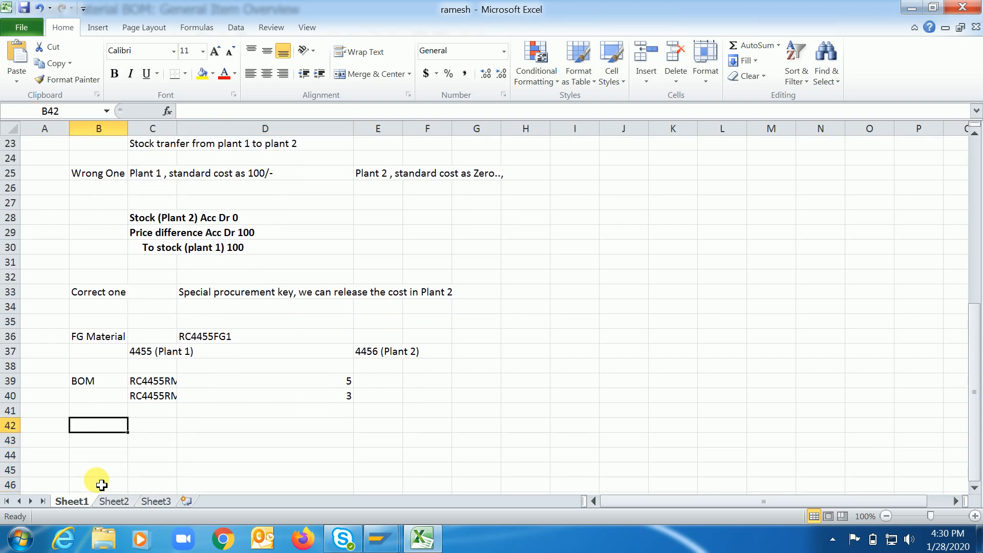
{"action": "type", "text": "Routing"}
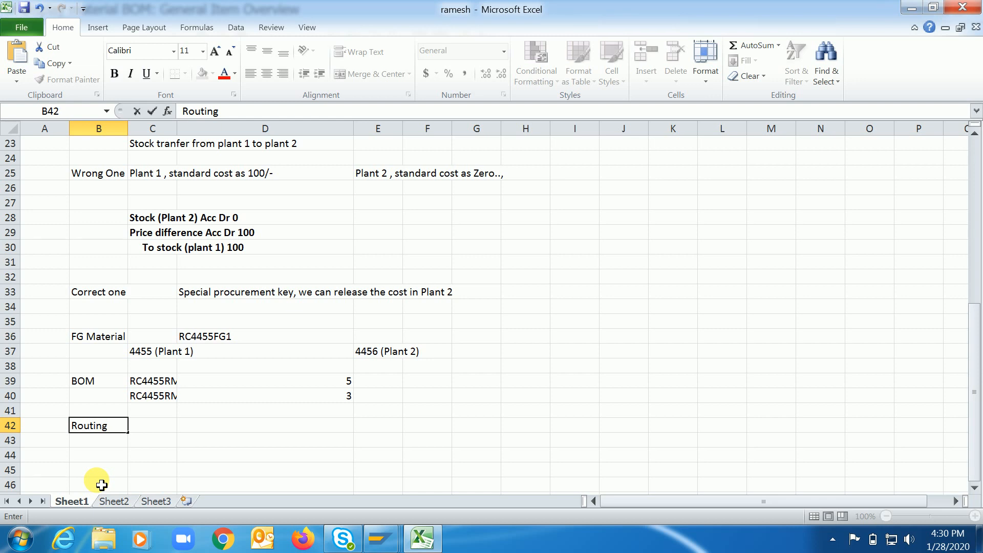
{"action": "key", "text": "Tab"}
Switch to the SAP session displaying the BOM and start transaction CA03 for displaying a routing.
{"action": "left_click", "coordinate": [381, 538]}
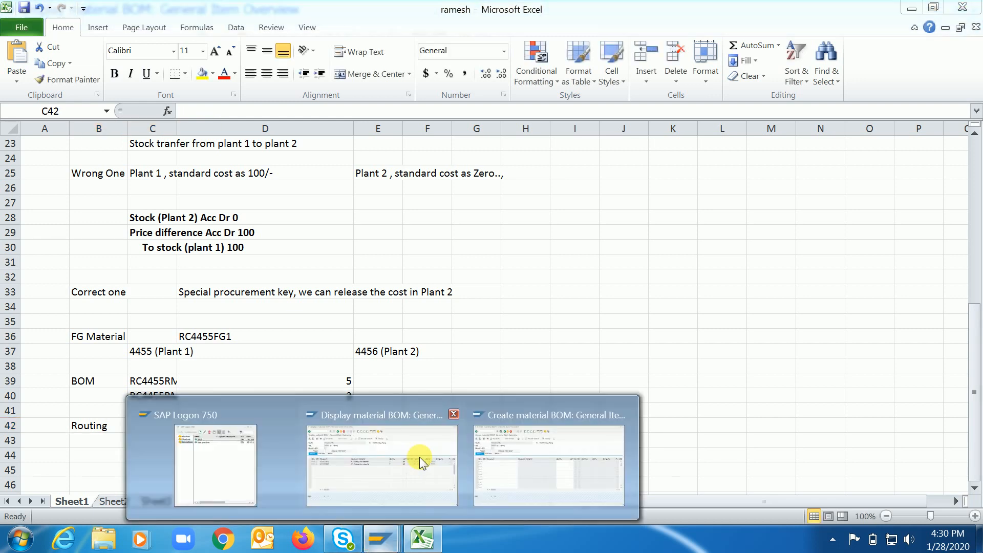
{"action": "left_click", "coordinate": [402, 454]}
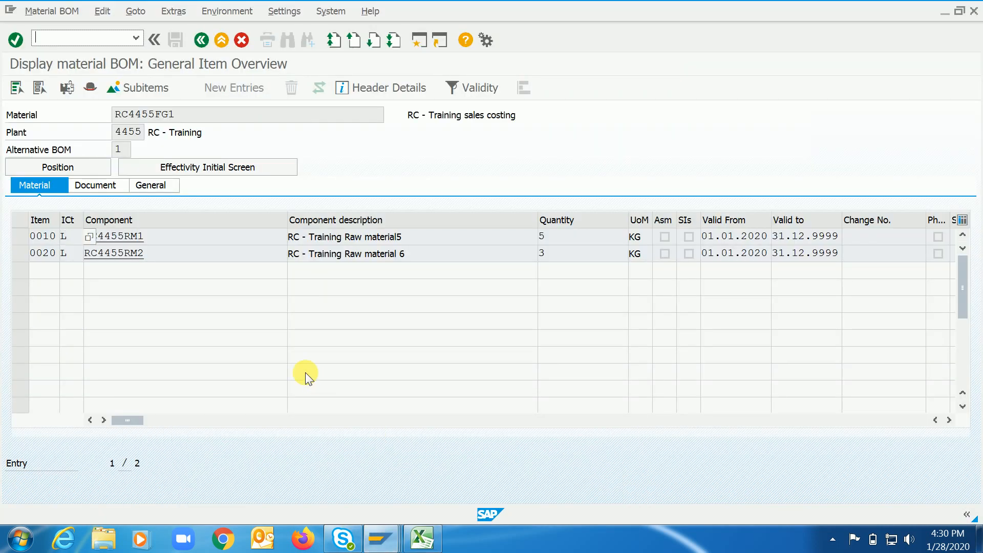
{"action": "type", "text": "/nca03"}
{"action": "key", "text": "Return"}
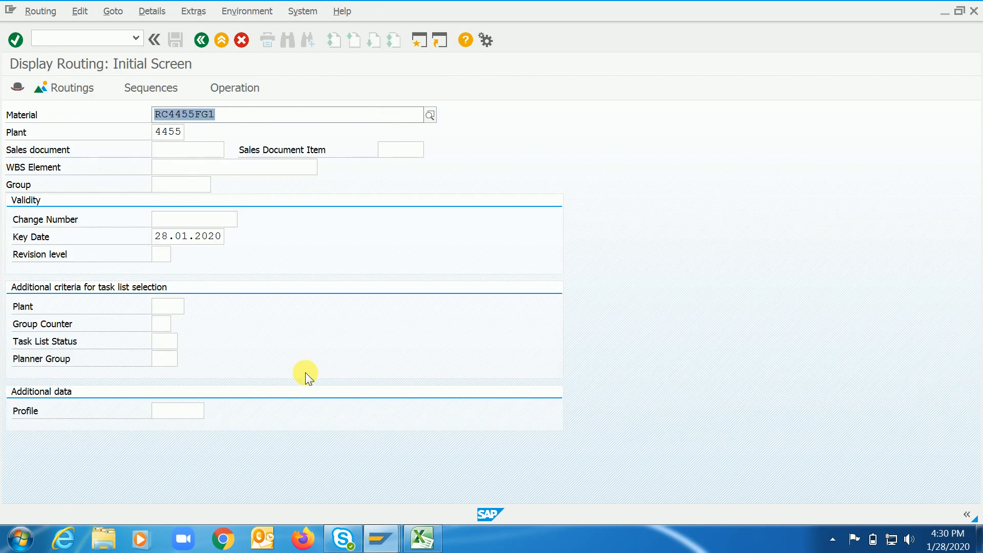
Display the routing of RC4455FG1 in plant 4455, widen the control key column and open the details of operation 0010.
{"action": "key", "text": "Return"}
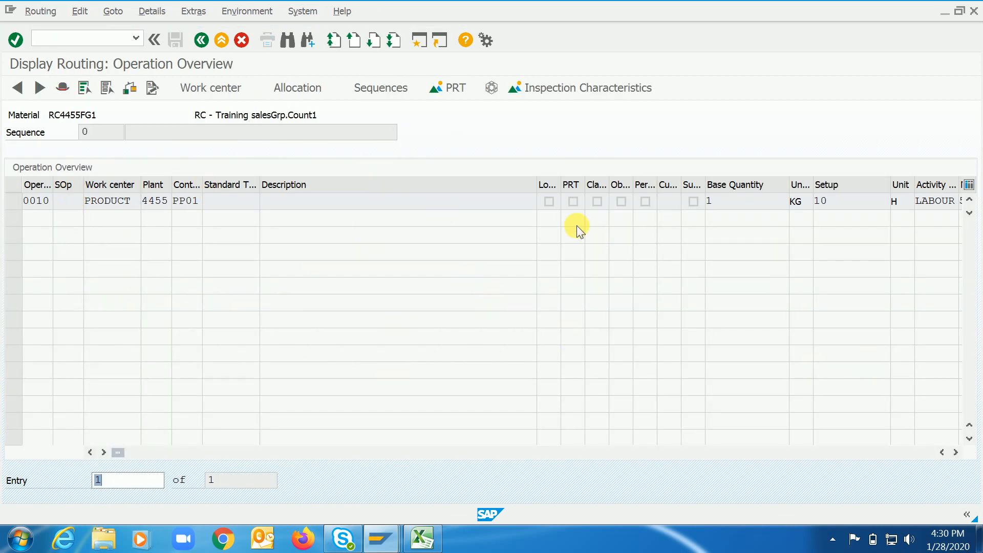
{"action": "left_click", "coordinate": [118, 209]}
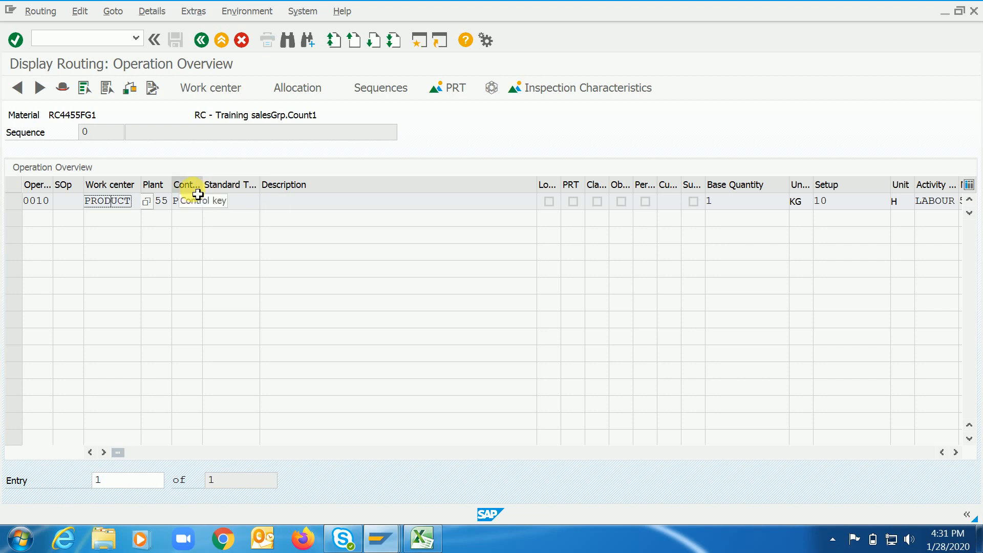
{"action": "left_click_drag", "start_coordinate": [202, 184], "coordinate": [217, 190]}
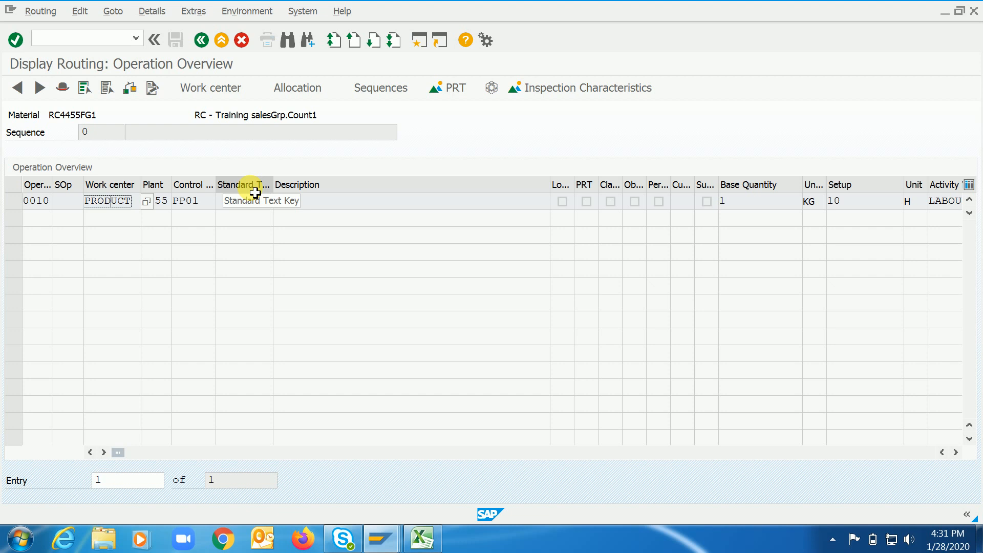
{"action": "double_click", "coordinate": [313, 203]}
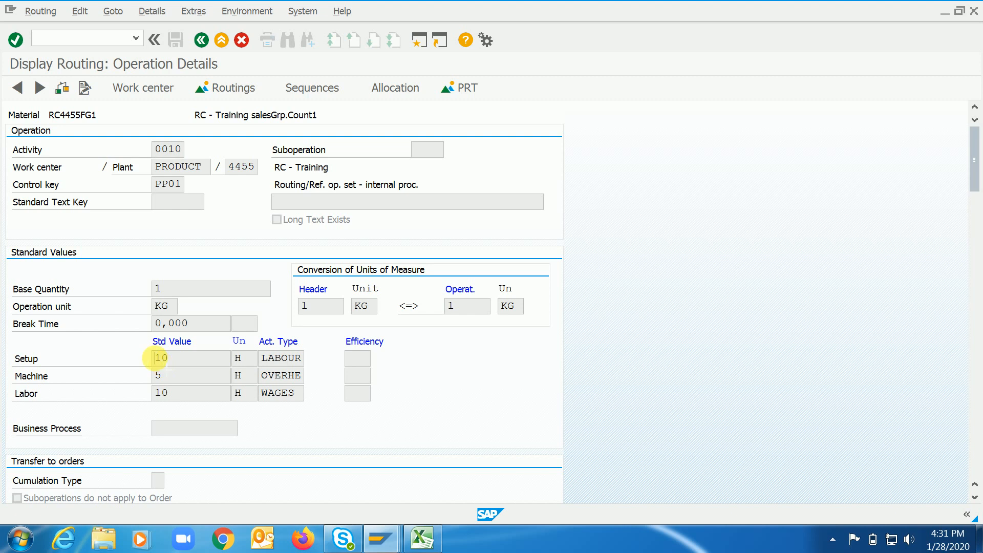
Copy the operation's standard values, units and activity types (LABOUR, OVERHE, WAGES) and paste them into cells C42:C44 of the Excel sheet.
{"action": "left_click_drag", "start_coordinate": [157, 357], "coordinate": [296, 393]}
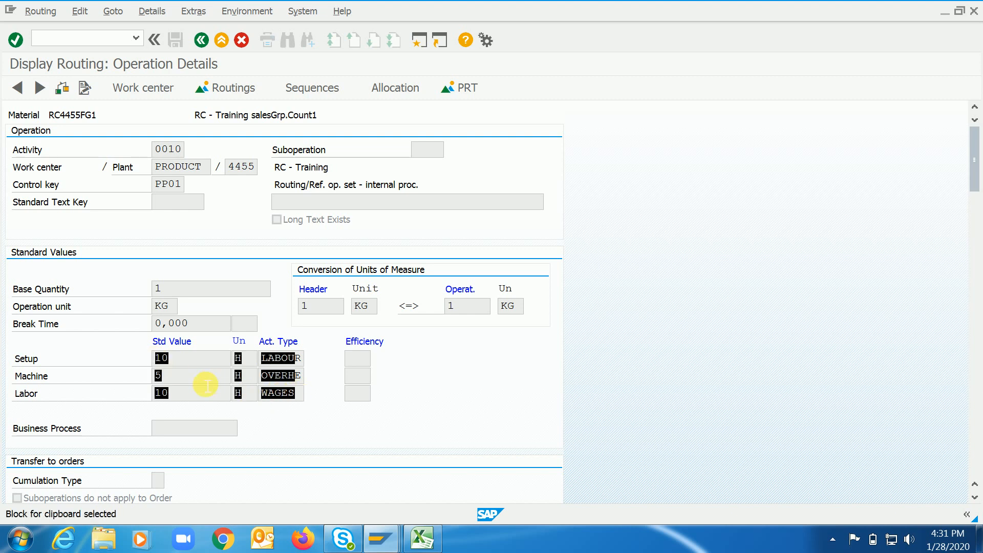
{"action": "left_click", "coordinate": [161, 368]}
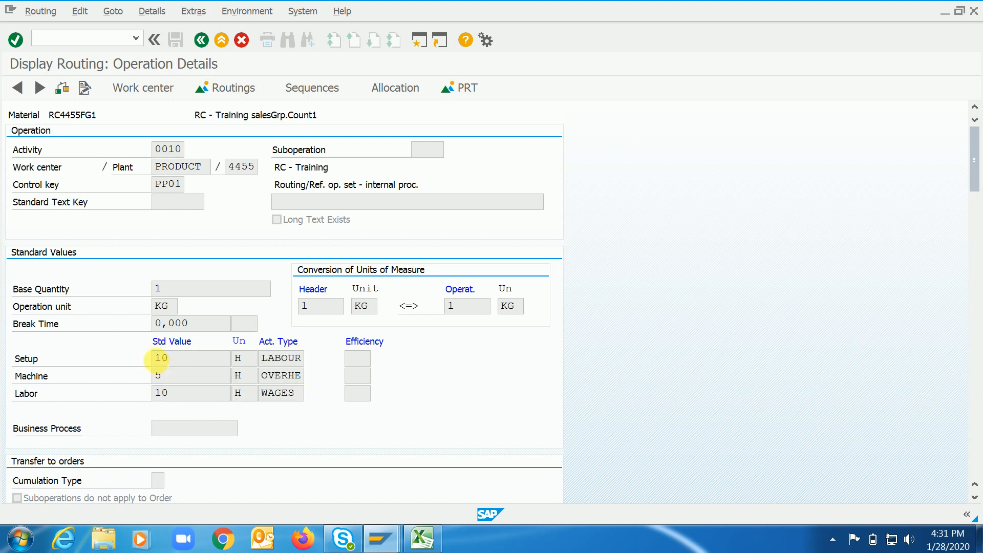
{"action": "key", "text": "ctrl+y"}
{"action": "left_click_drag", "start_coordinate": [161, 359], "coordinate": [313, 394]}
{"action": "key", "text": "ctrl+c"}
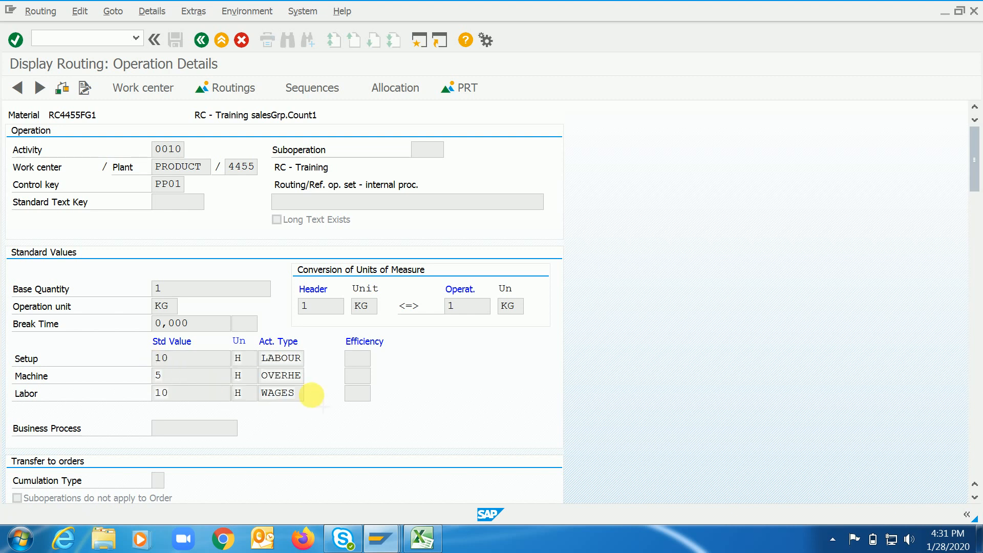
{"action": "left_click", "coordinate": [423, 539]}
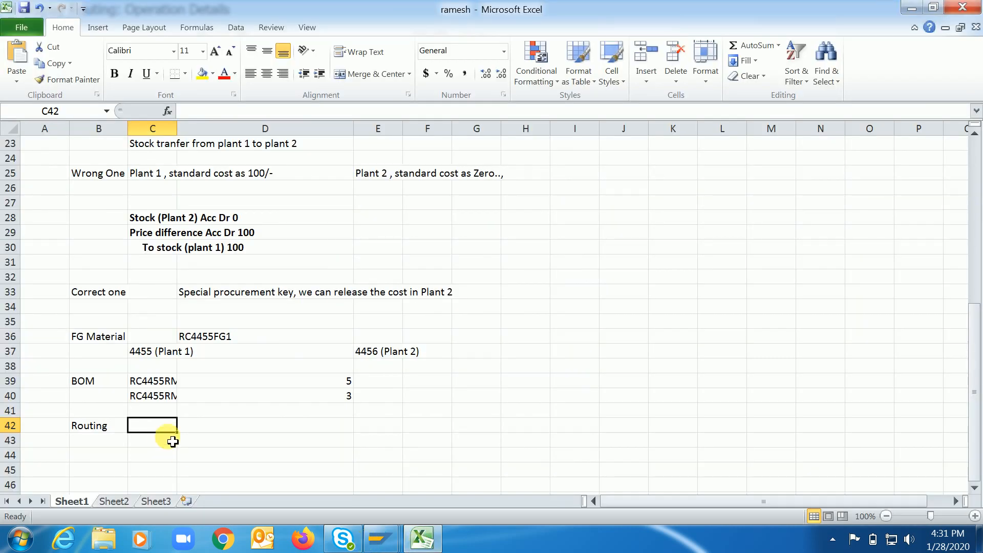
{"action": "key", "text": "ctrl+v"}
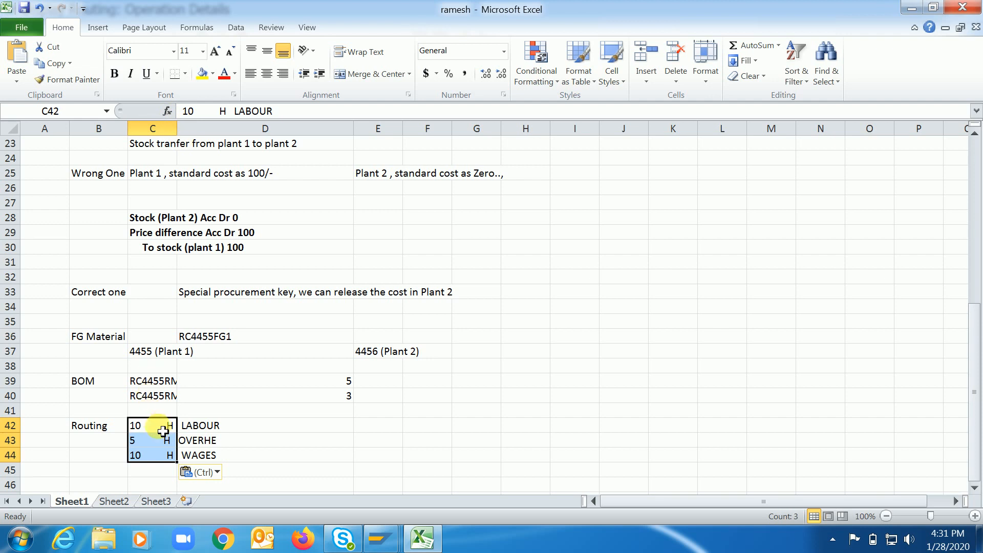
Enter the label "Standard cost" in cell B46.
{"action": "left_click", "coordinate": [98, 484]}
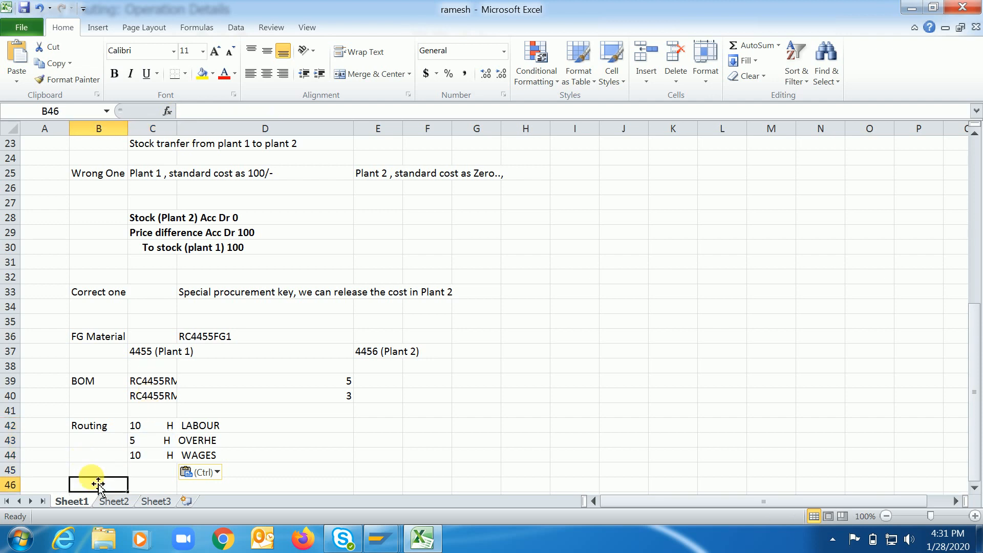
{"action": "scroll", "coordinate": [98, 484], "scroll_direction": "down", "scroll_amount": 1}
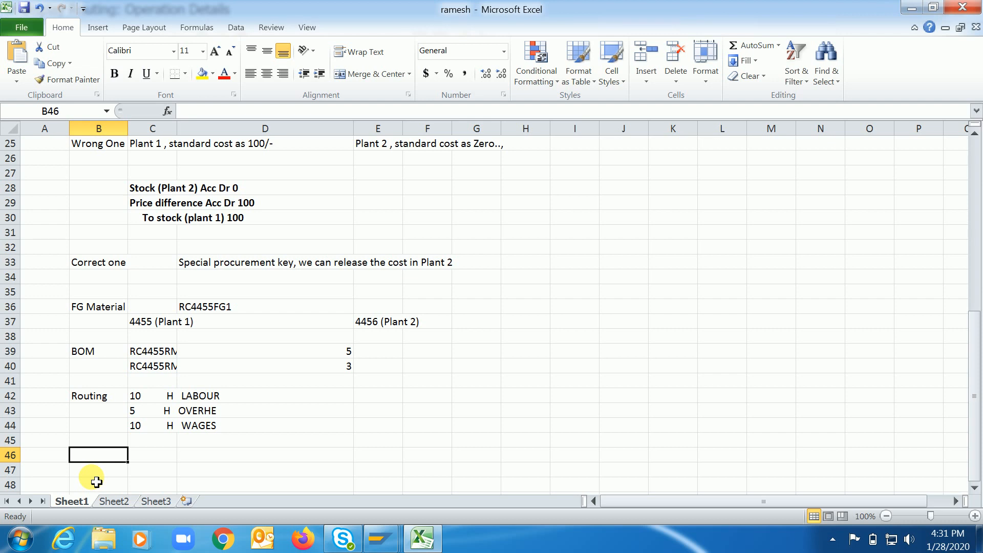
{"action": "type", "text": "St"}
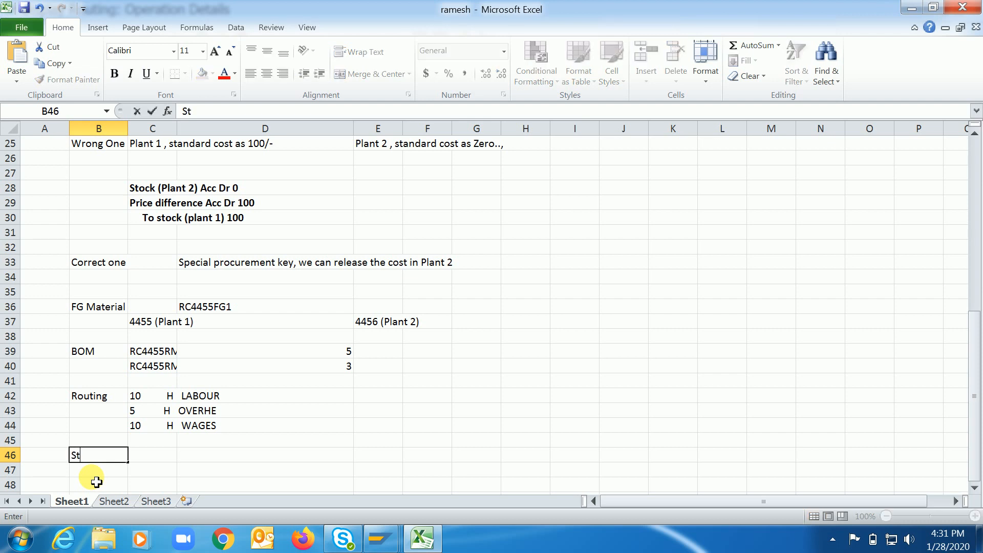
{"action": "type", "text": "andard cost"}
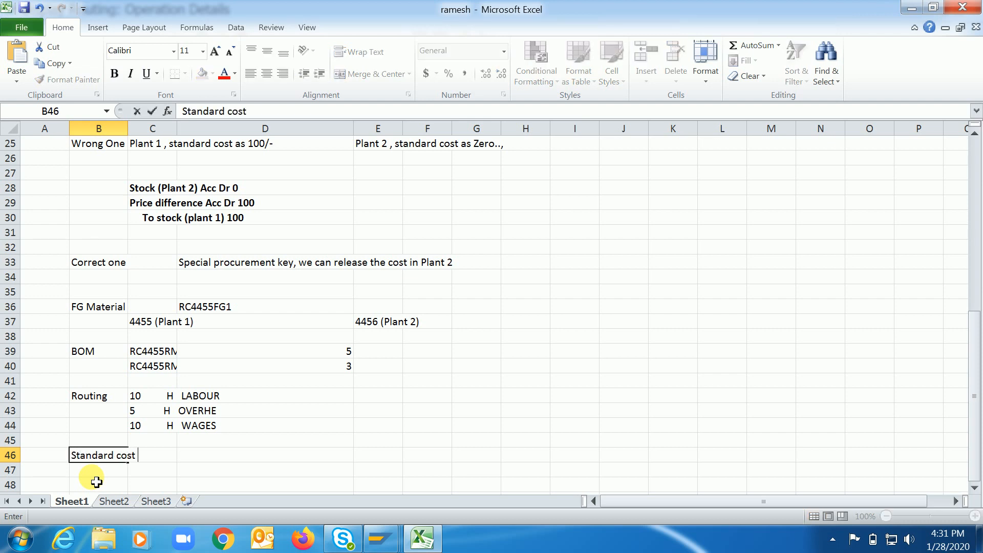
{"action": "key", "text": "Tab"}
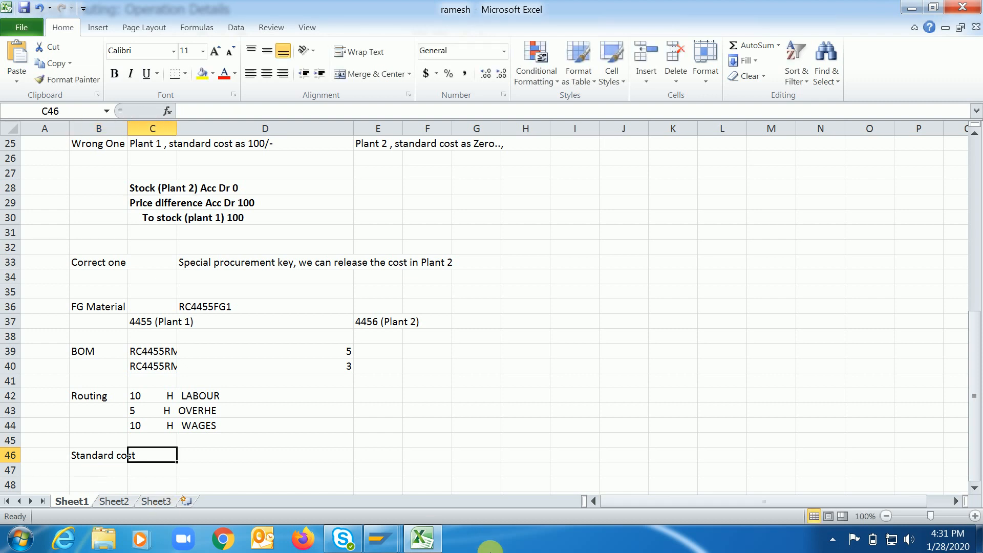
Switch to the SAP session displaying the routing and start the transaction for creating a material cost estimate with quantity structure.
{"action": "mouse_move", "coordinate": [380, 538]}
{"action": "left_click", "coordinate": [424, 462]}
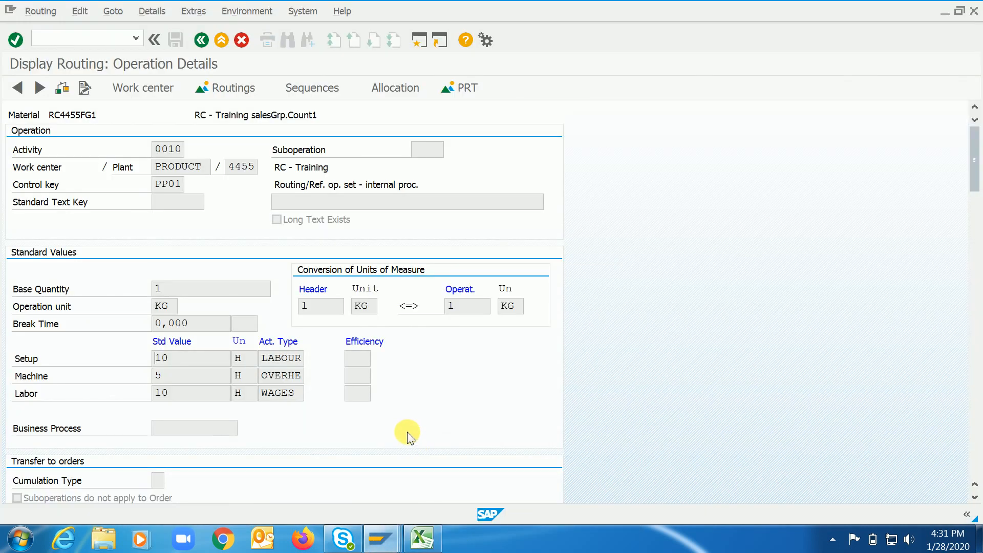
{"action": "type", "text": "/nck11"}
{"action": "key", "text": "Return"}
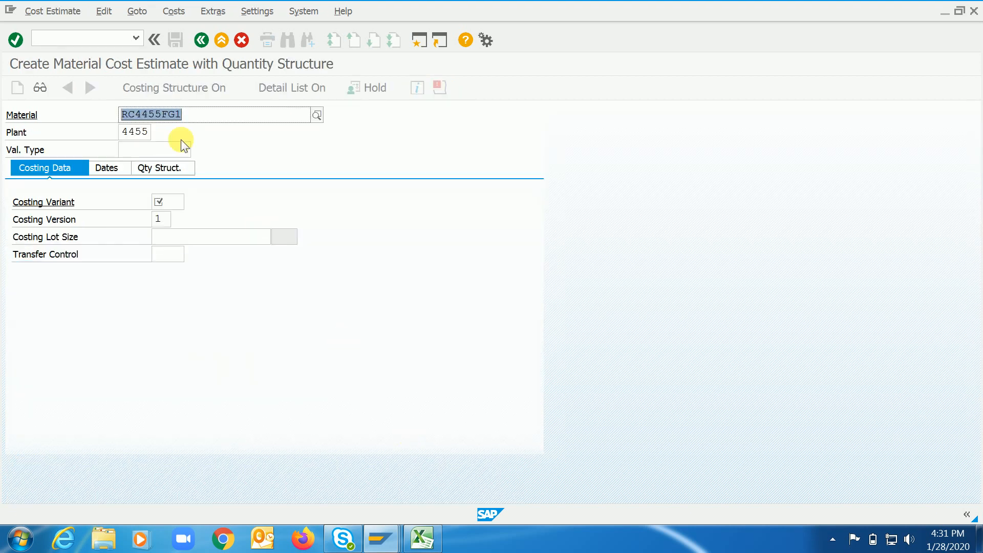
Run the cost estimate for RC4455FG1 in plant 4455 with costing variant PPC1.
{"action": "left_click", "coordinate": [215, 114]}
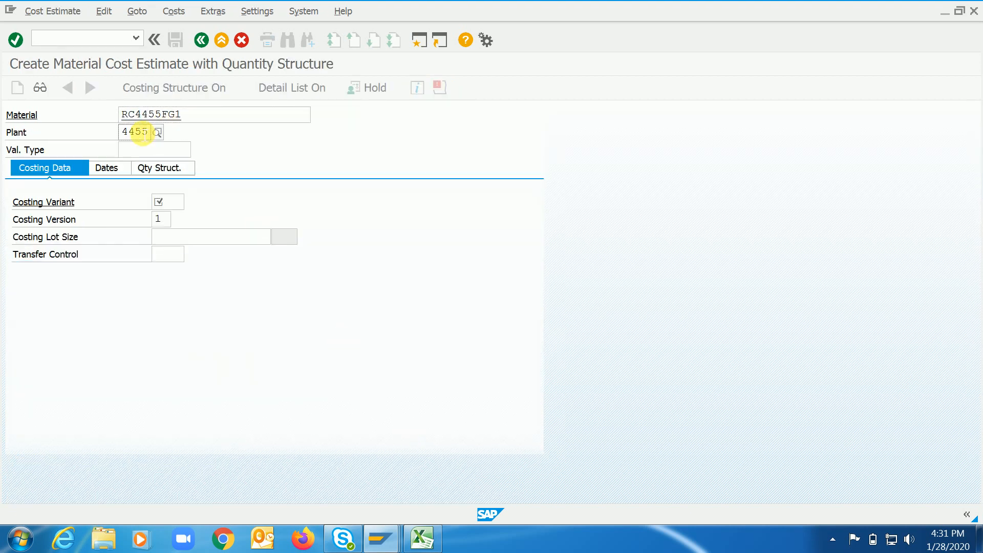
{"action": "left_click", "coordinate": [170, 203]}
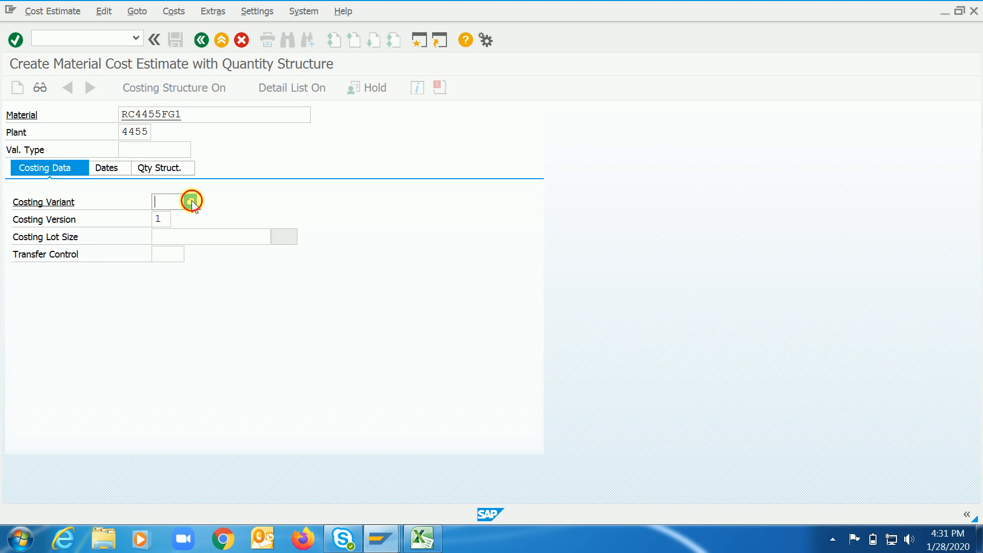
{"action": "left_click", "coordinate": [192, 201]}
{"action": "double_click", "coordinate": [189, 212]}
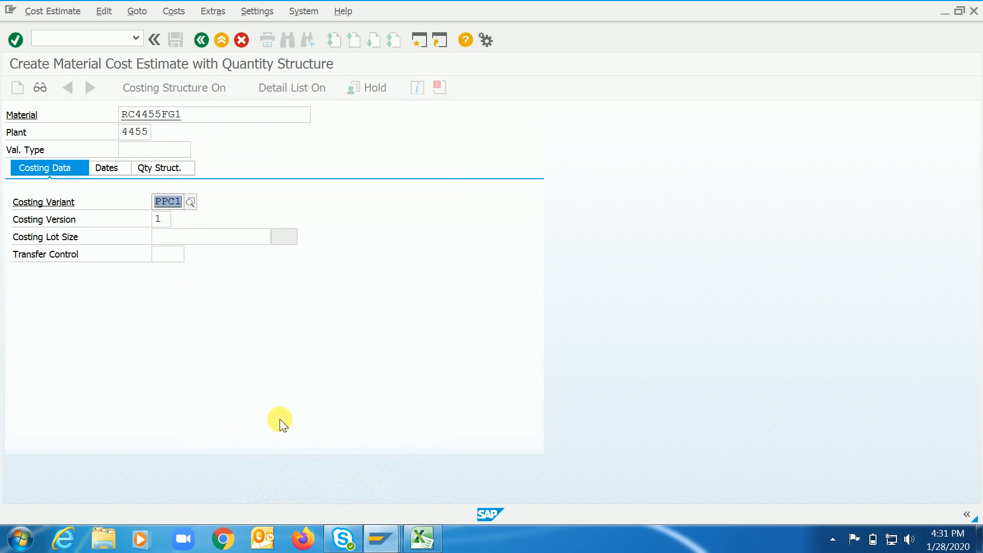
{"action": "key", "text": "Return"}
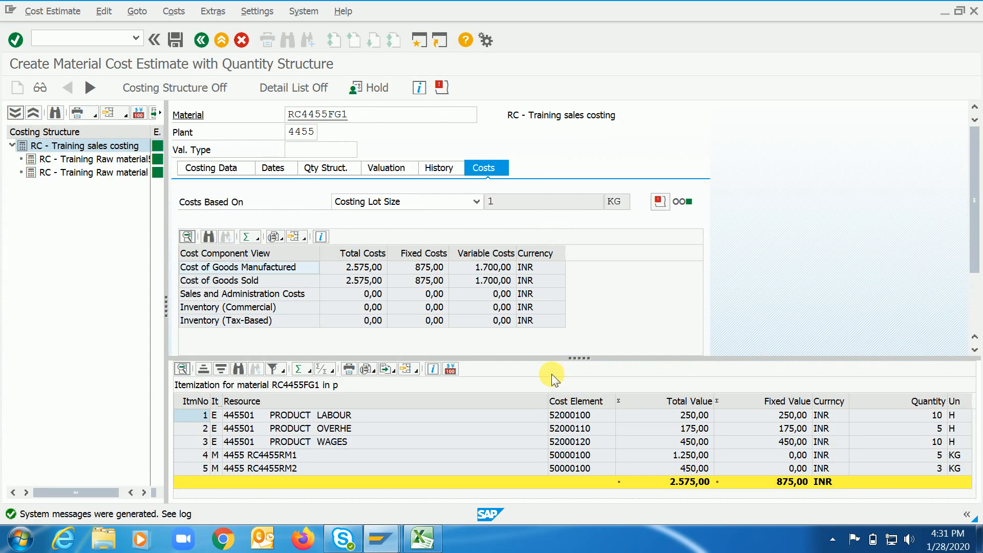
Enlarge the itemization list, examine its total and activity items, and widen the item category column.
{"action": "left_click_drag", "start_coordinate": [584, 363], "coordinate": [584, 318]}
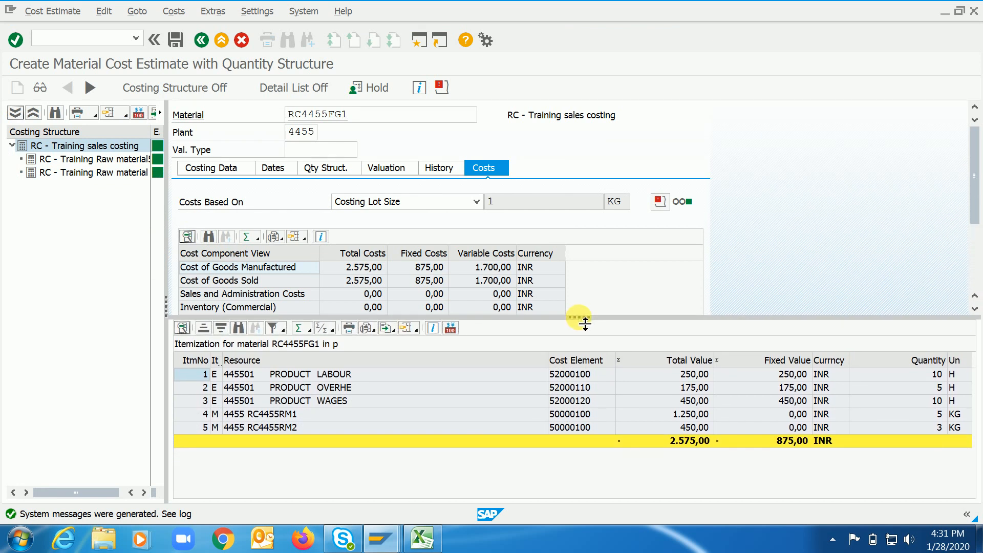
{"action": "left_click", "coordinate": [680, 440]}
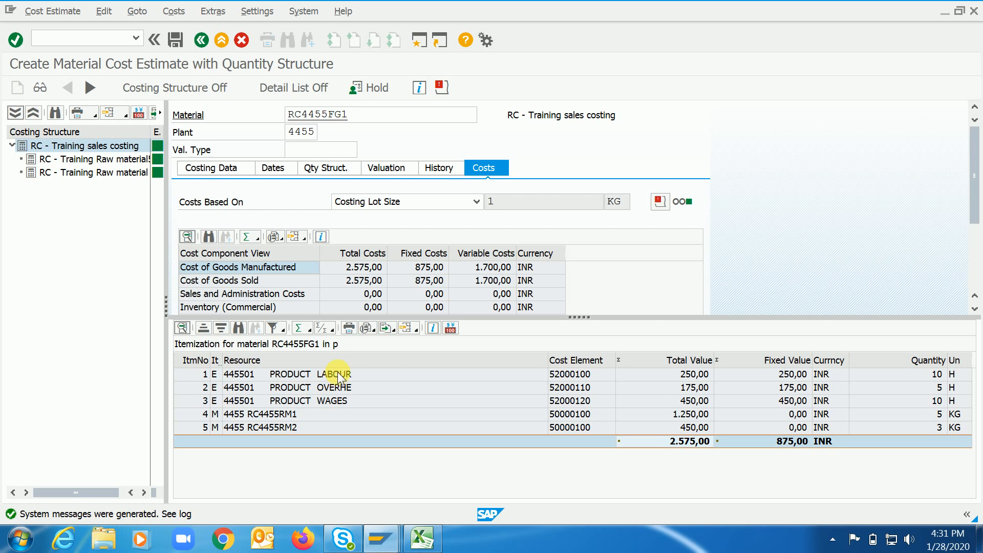
{"action": "left_click_drag", "start_coordinate": [337, 373], "coordinate": [337, 399]}
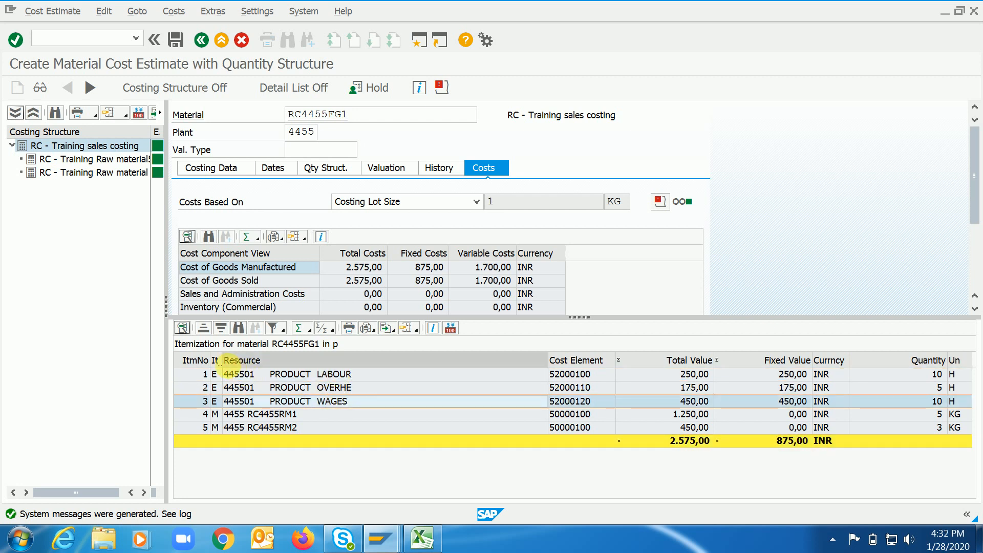
{"action": "left_click_drag", "start_coordinate": [222, 361], "coordinate": [247, 361]}
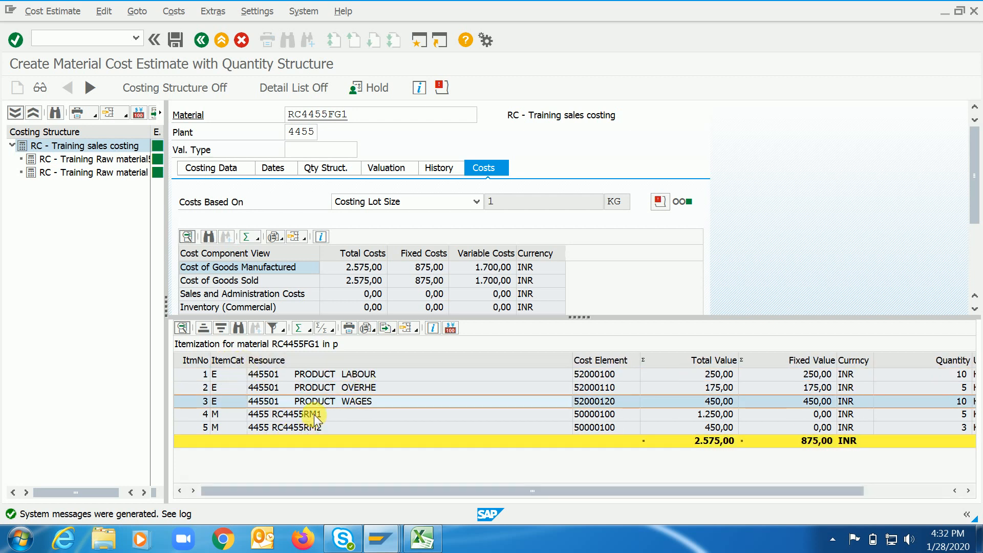
Look up the descriptions of item category E for the labour item and M for RC4455RM1, and narrow the Resource column.
{"action": "left_click", "coordinate": [247, 376]}
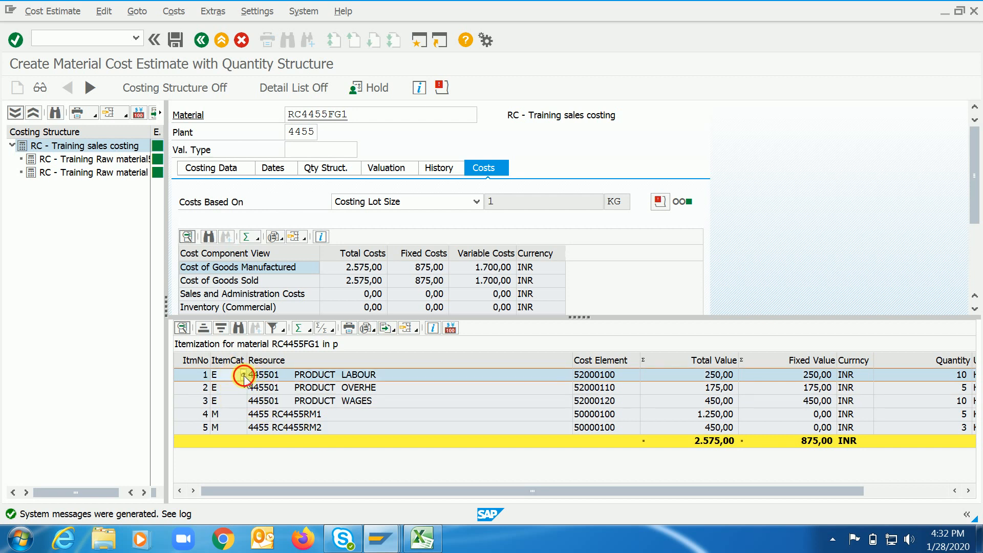
{"action": "left_click", "coordinate": [243, 374]}
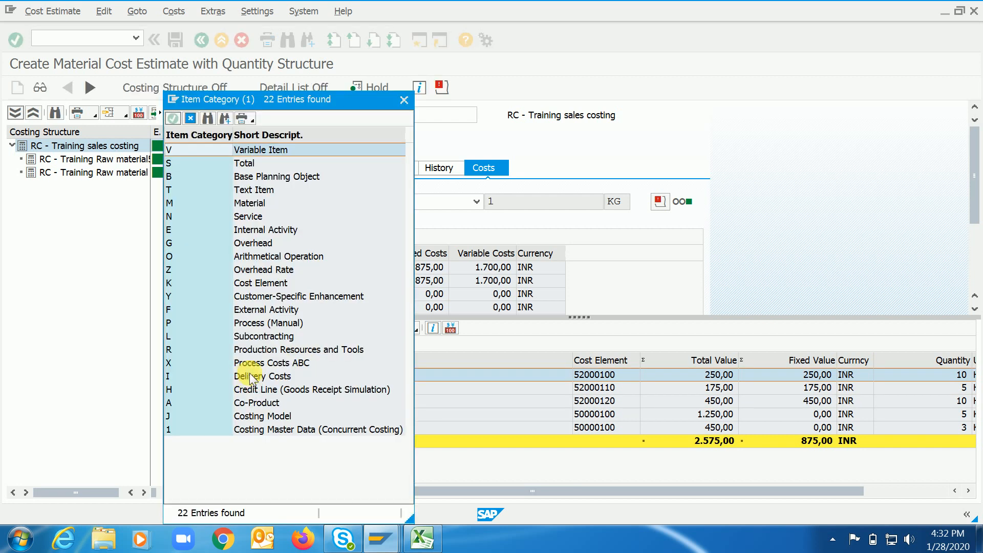
{"action": "left_click", "coordinate": [181, 230]}
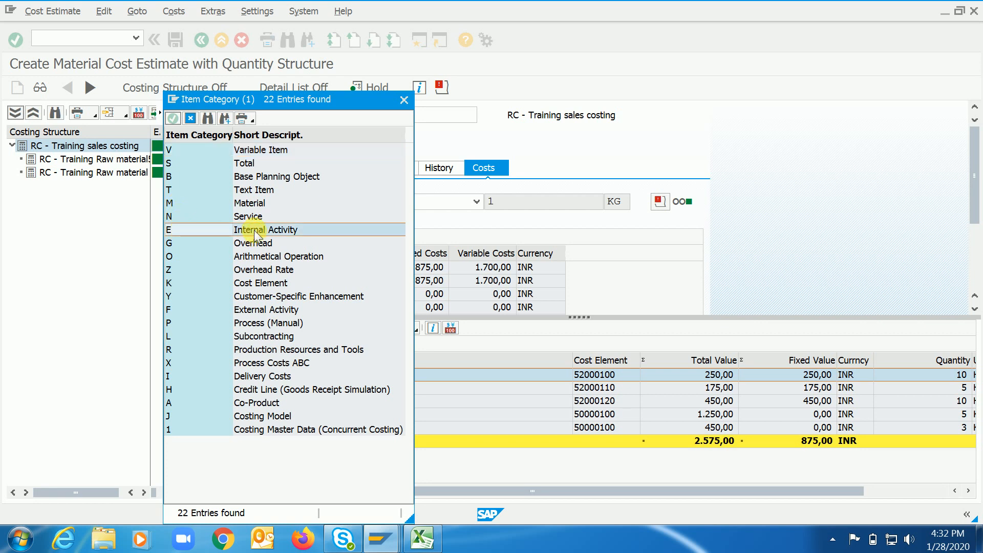
{"action": "left_click", "coordinate": [193, 117]}
{"action": "left_click", "coordinate": [241, 415]}
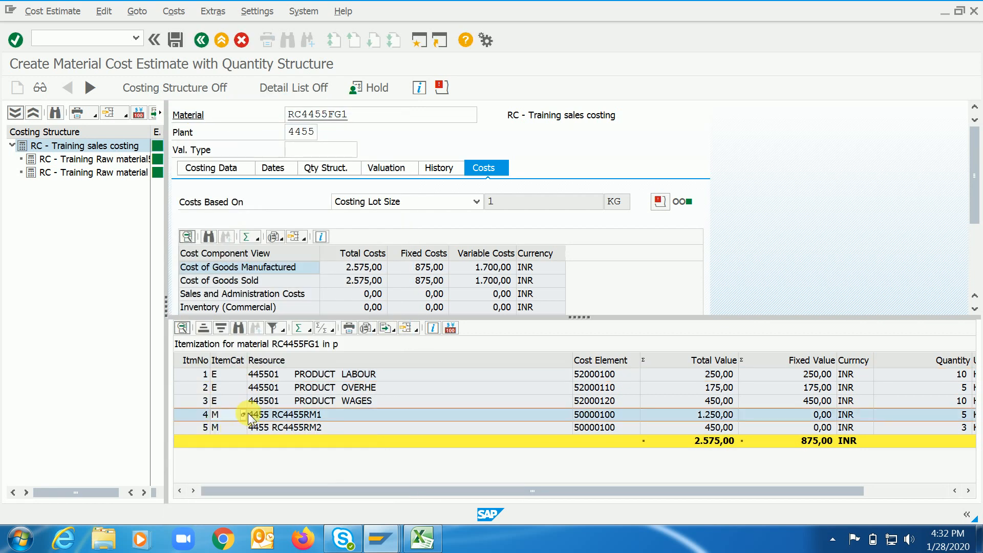
{"action": "left_click", "coordinate": [240, 414]}
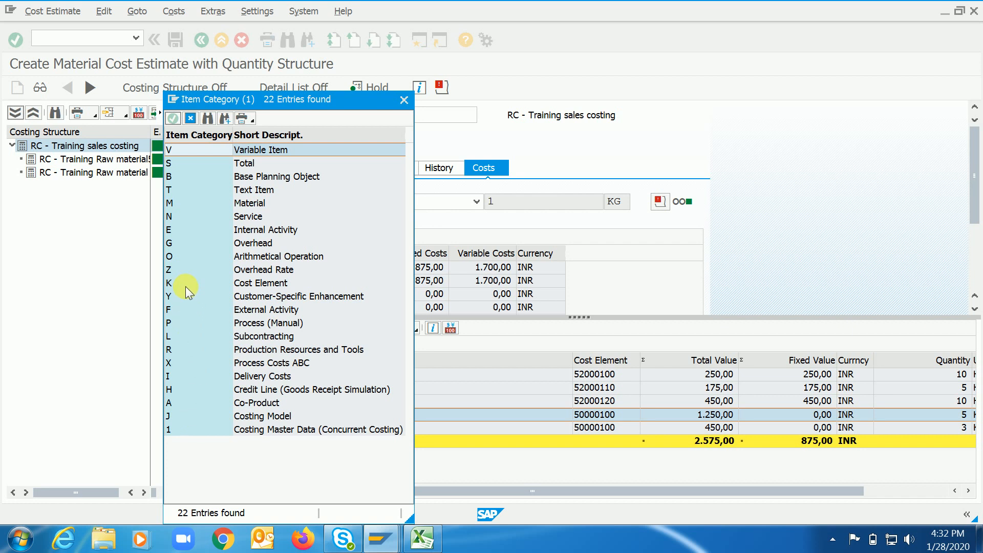
{"action": "left_click", "coordinate": [181, 203]}
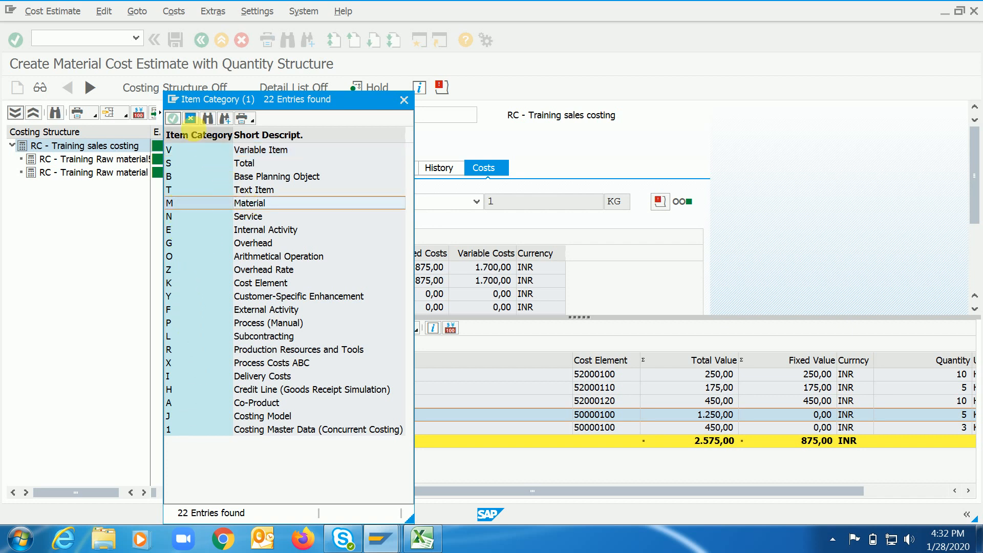
{"action": "left_click", "coordinate": [190, 118]}
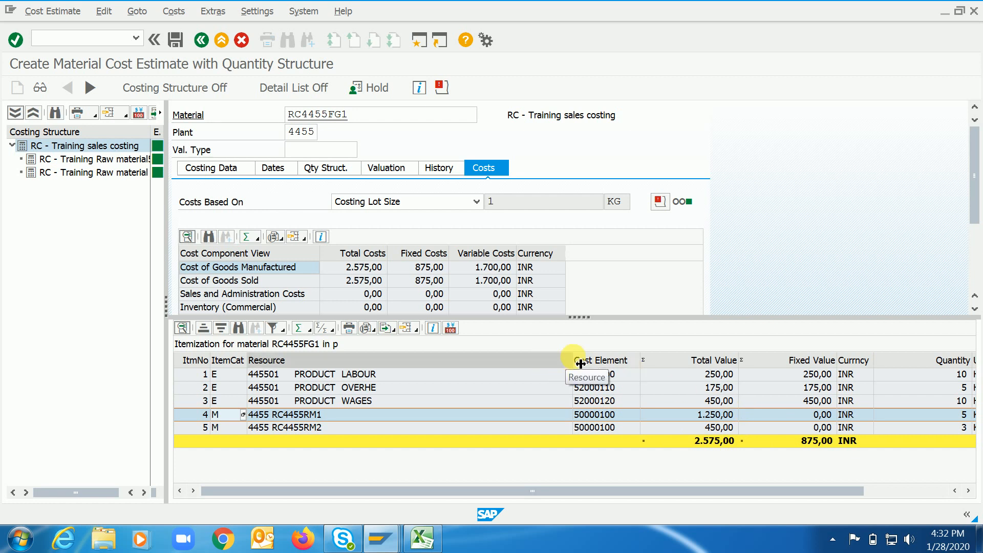
{"action": "left_click_drag", "start_coordinate": [580, 364], "coordinate": [432, 369]}
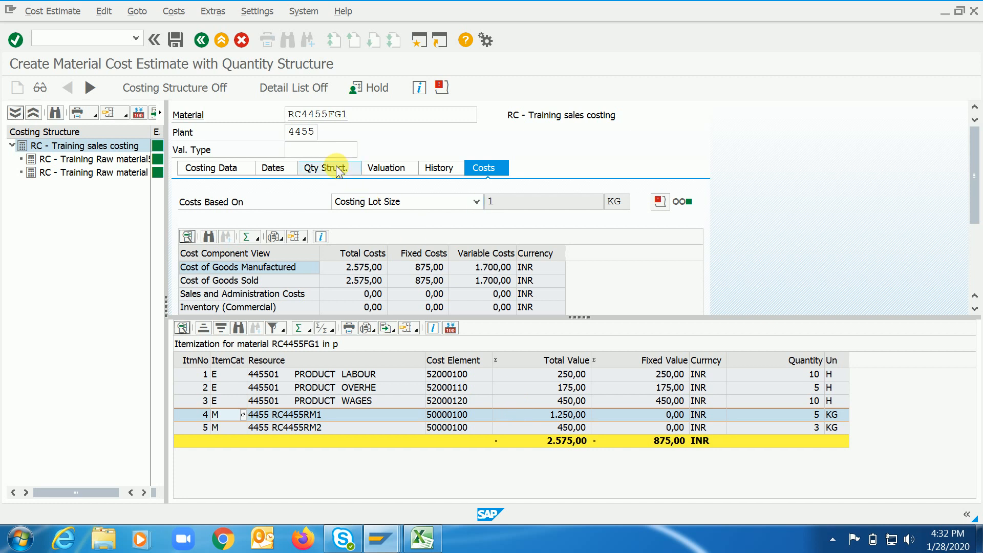
Leave the cost estimate without saving and switch back to the Excel sheet.
{"action": "left_click", "coordinate": [202, 40]}
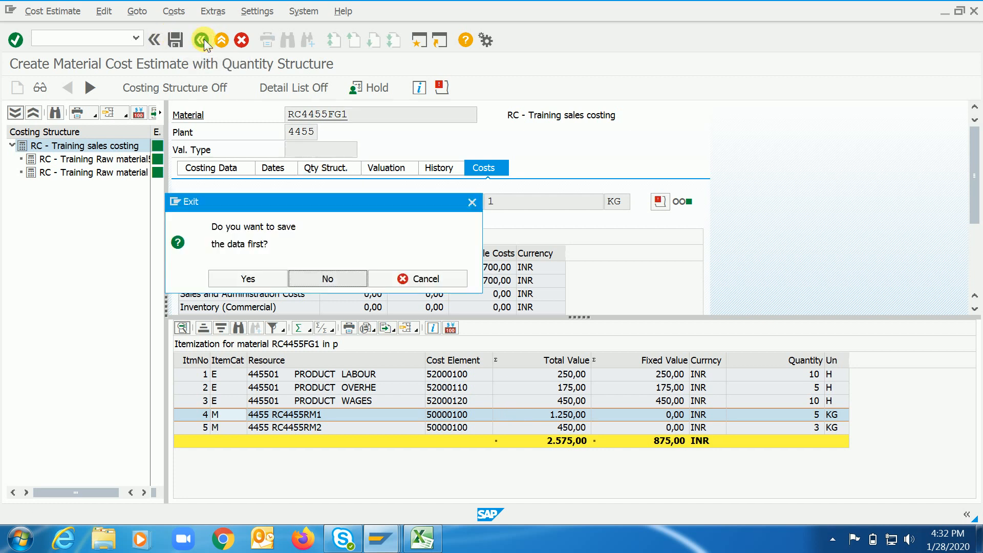
{"action": "left_click", "coordinate": [326, 278]}
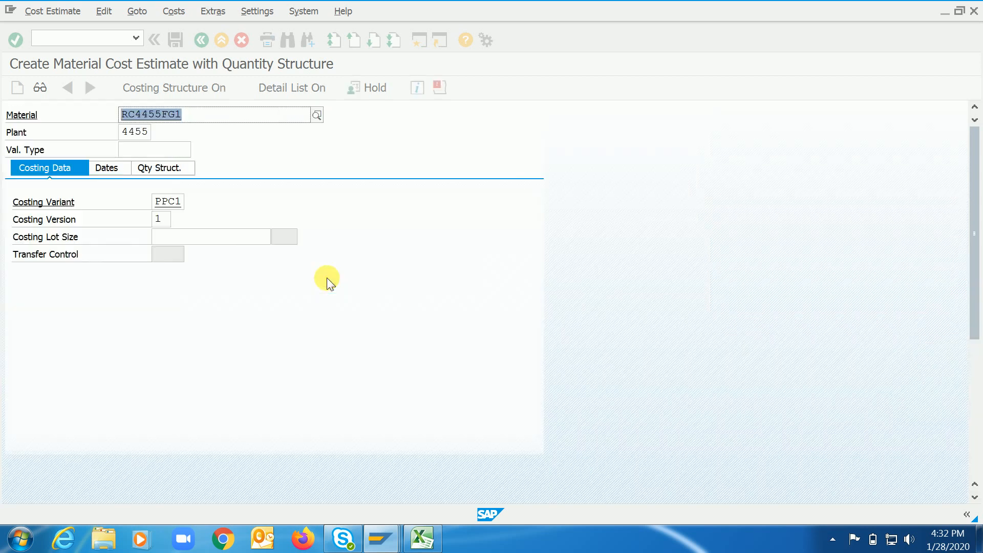
{"action": "left_click", "coordinate": [421, 539]}
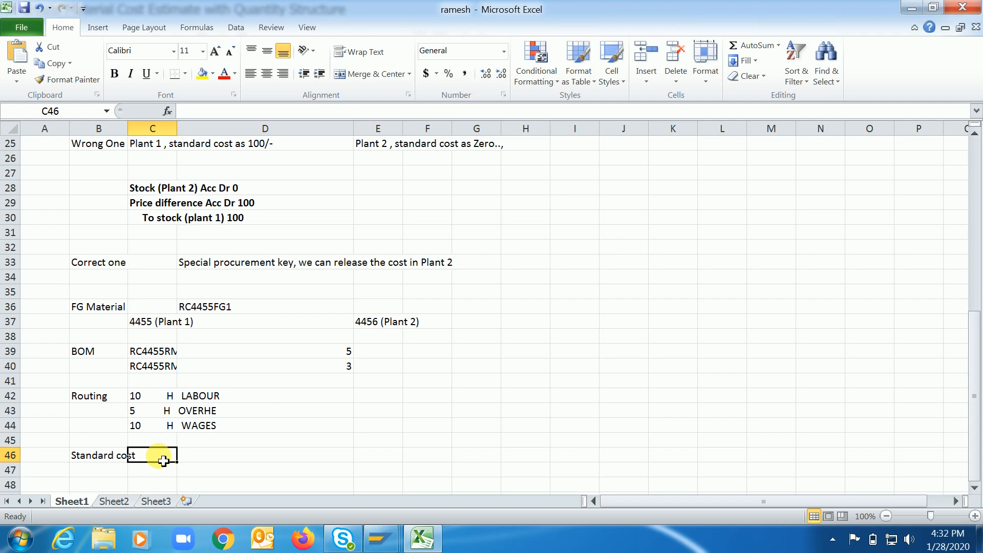
Select the standard cost cell under plant 4456, switch to SAP and open the customizing transaction SPRO.
{"action": "left_click", "coordinate": [388, 456]}
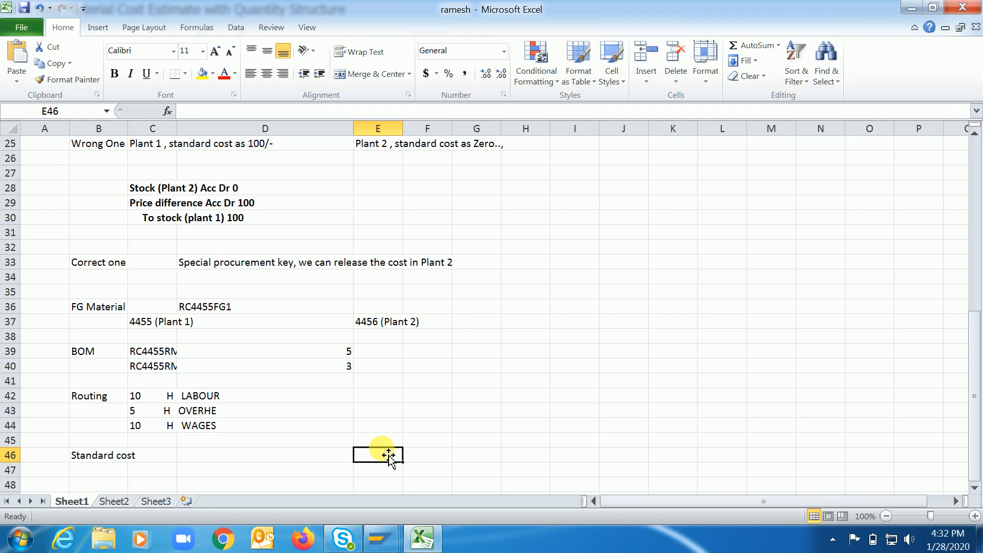
{"action": "left_click", "coordinate": [424, 540]}
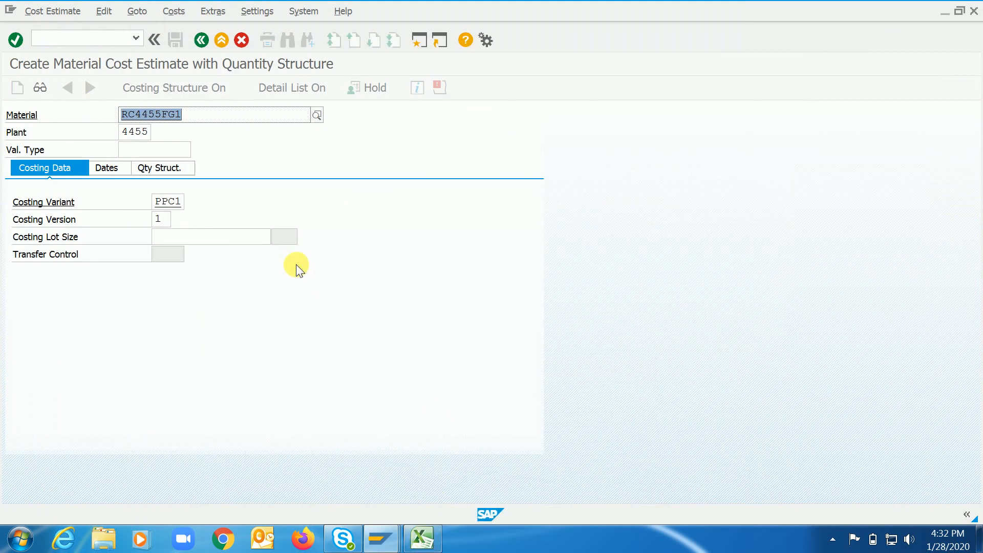
{"action": "type", "text": "/nspro"}
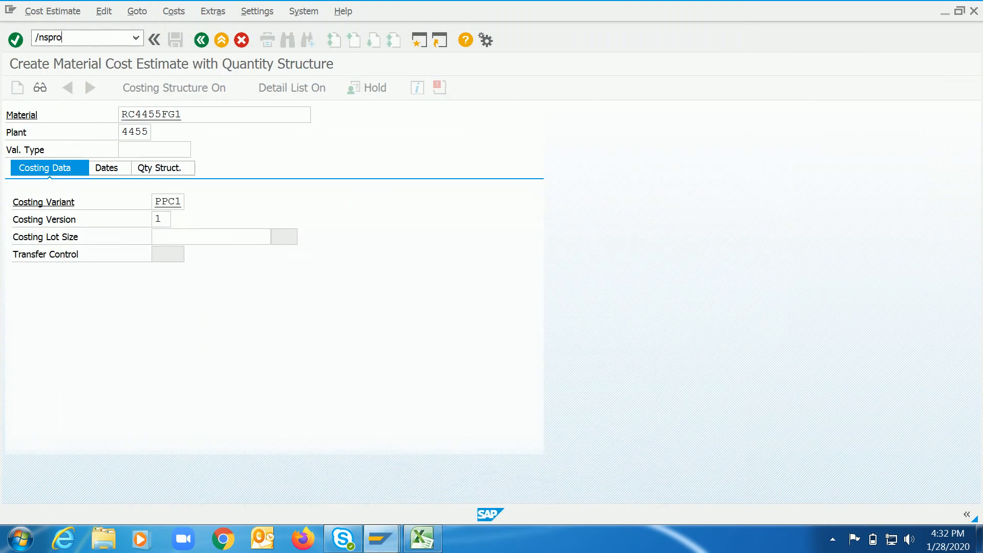
{"action": "key", "text": "Return"}
Run the CK11N cost estimate for RC4455FG1 in plant 4456 with costing variant PPC1 and costing version 1.
{"action": "type", "text": "/"}
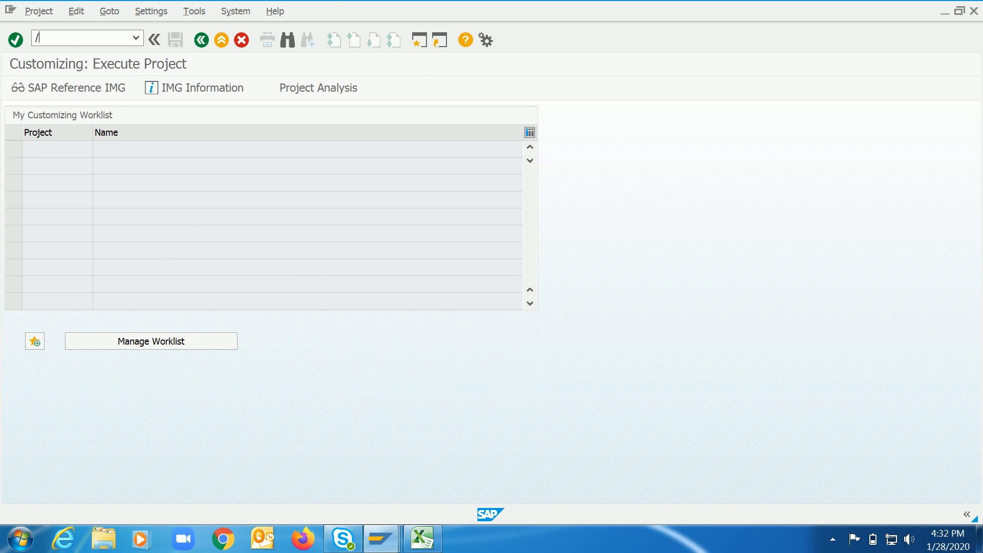
{"action": "type", "text": "nck11n"}
{"action": "key", "text": "Return"}
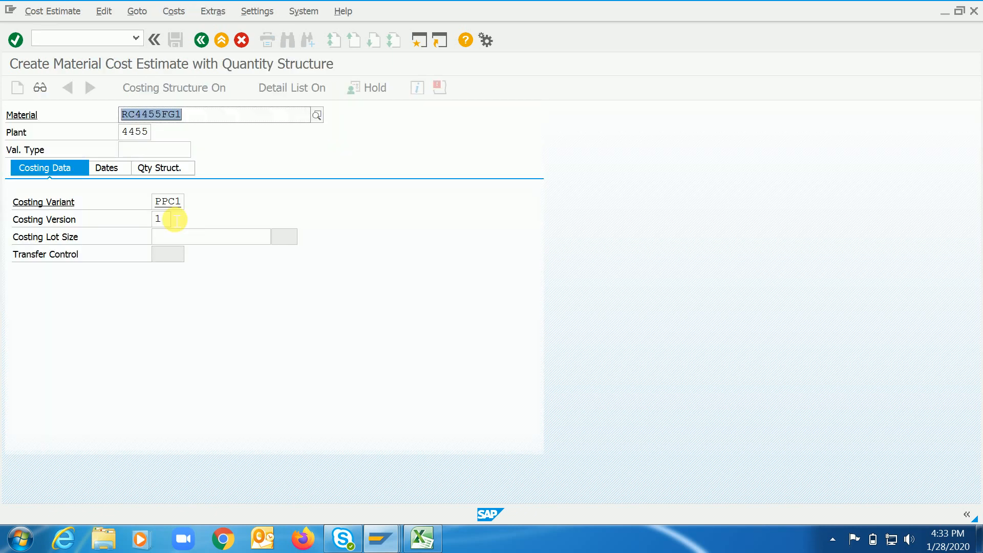
{"action": "key", "text": "Tab"}
{"action": "type", "text": "4456"}
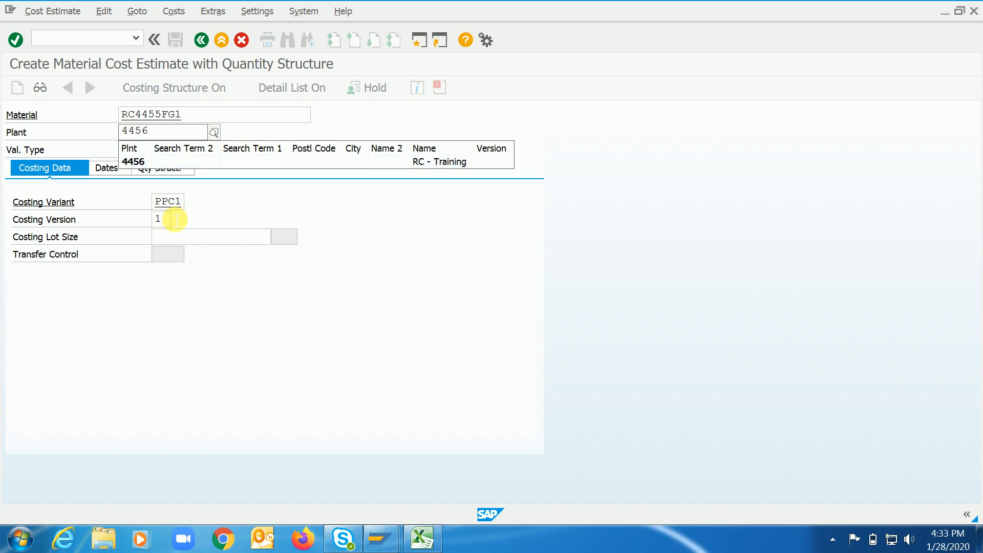
{"action": "key", "text": "Return"}
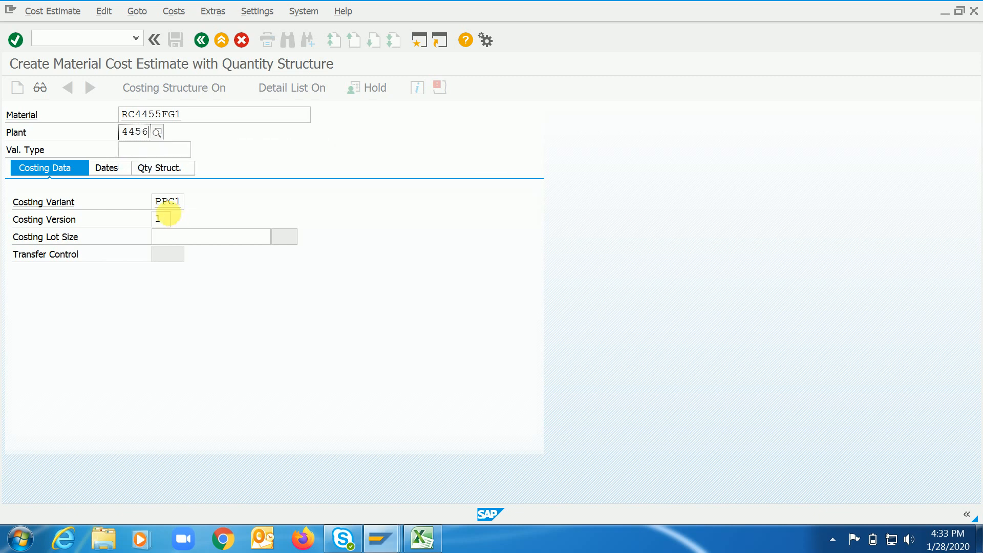
{"action": "key", "text": "Return"}
{"action": "key", "text": "Return"}
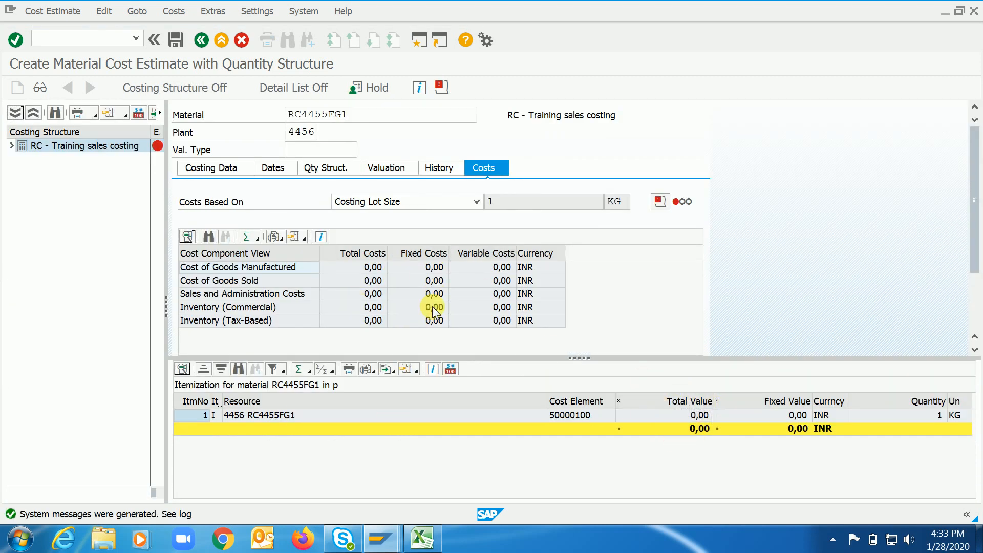
Leave the plant 4456 cost estimate without saving and return to the SPRO customizing project screen.
{"action": "type", "text": "/nspro"}
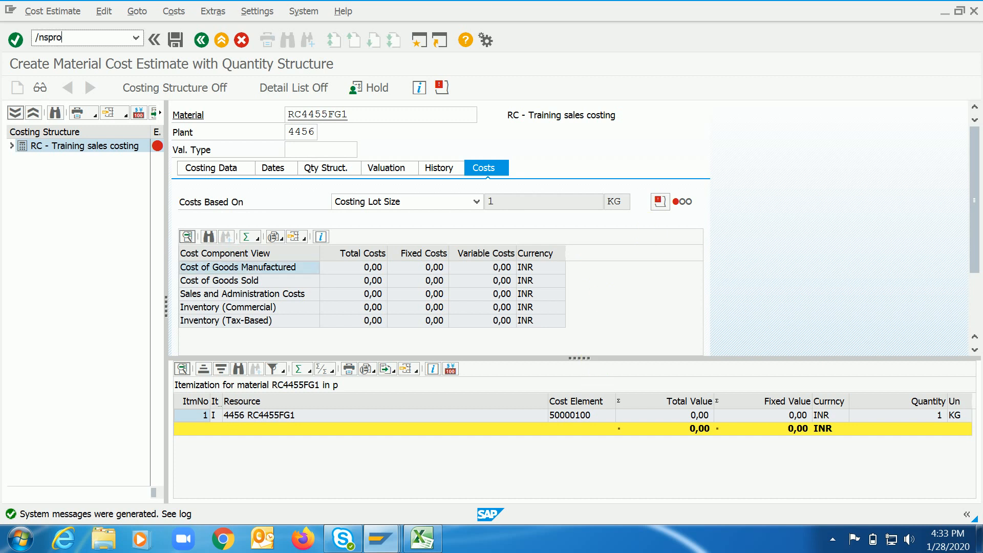
{"action": "key", "text": "Return"}
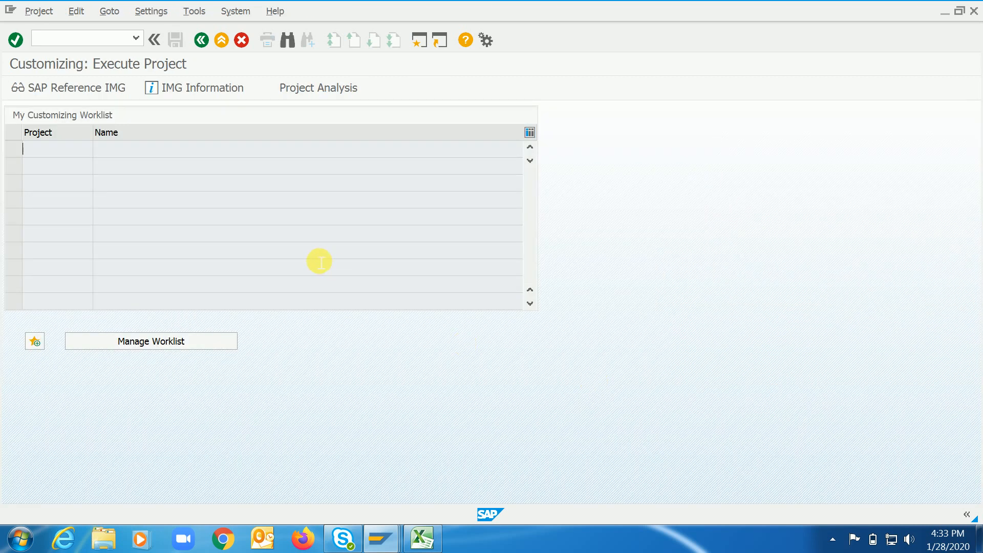
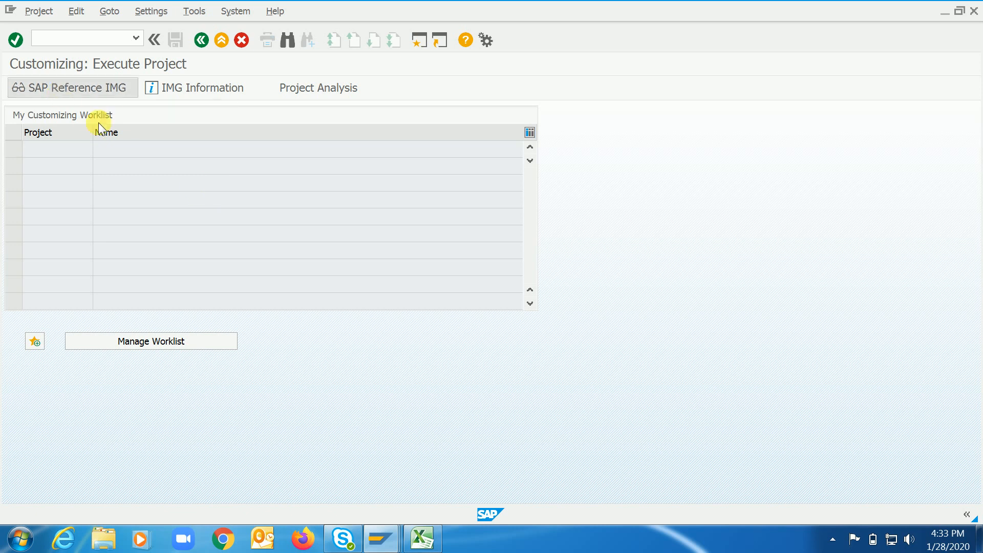
Open the SAP Reference IMG and expand Controlling, Product Cost Controlling and Product Cost Planning.
{"action": "left_click", "coordinate": [99, 90]}
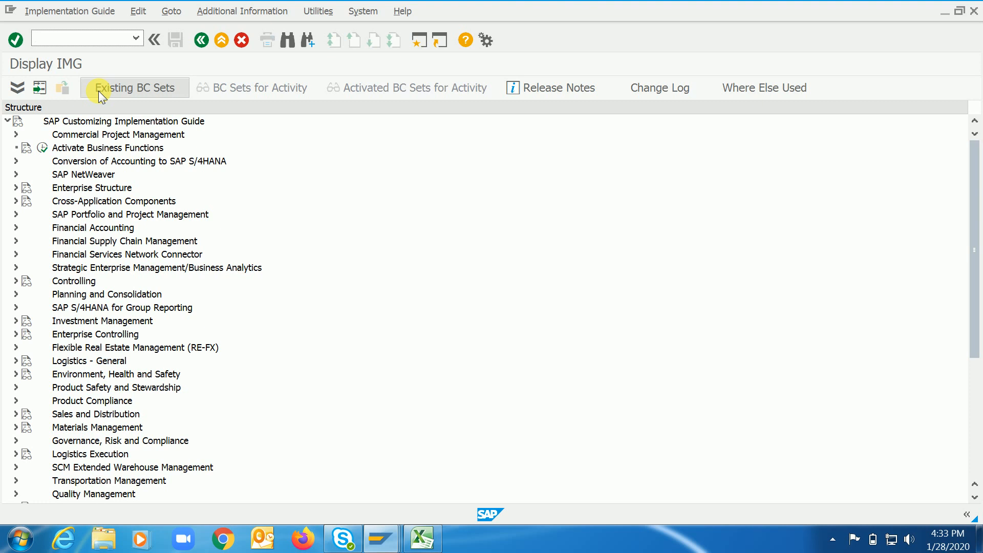
{"action": "double_click", "coordinate": [76, 281]}
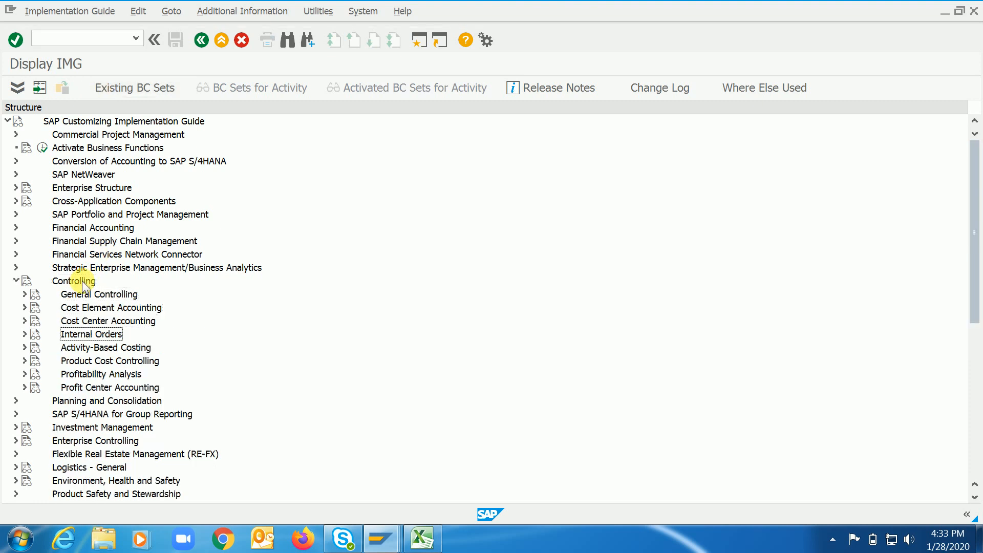
{"action": "key", "text": "Down"}
{"action": "key", "text": "Down"}
{"action": "key", "text": "Right"}
{"action": "key", "text": "Down"}
{"action": "key", "text": "Down"}
{"action": "key", "text": "Up"}
{"action": "key", "text": "Right"}
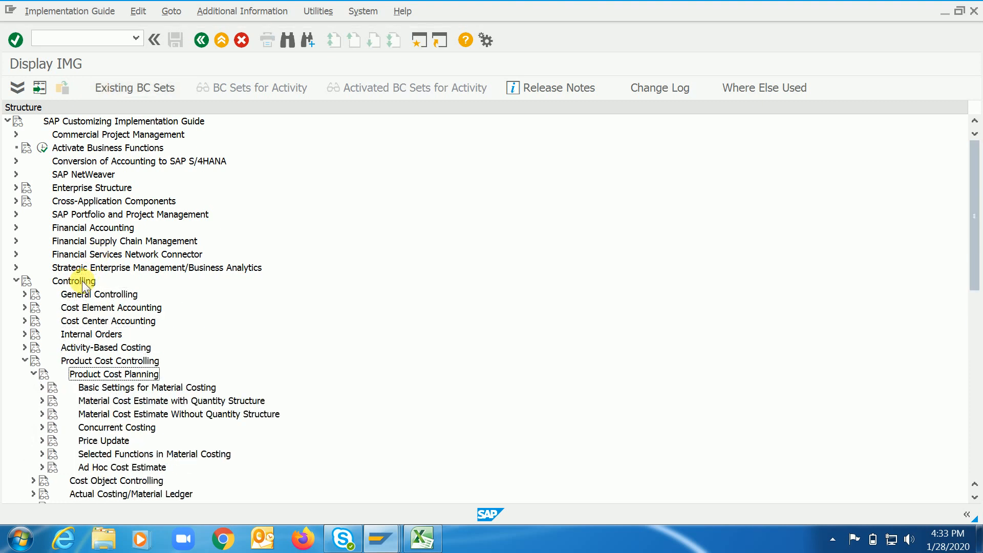
Expand Material Cost Estimate with Quantity Structure and its Settings for Quantity Structure Control node.
{"action": "key", "text": "Down"}
{"action": "key", "text": "Down"}
{"action": "key", "text": "Right"}
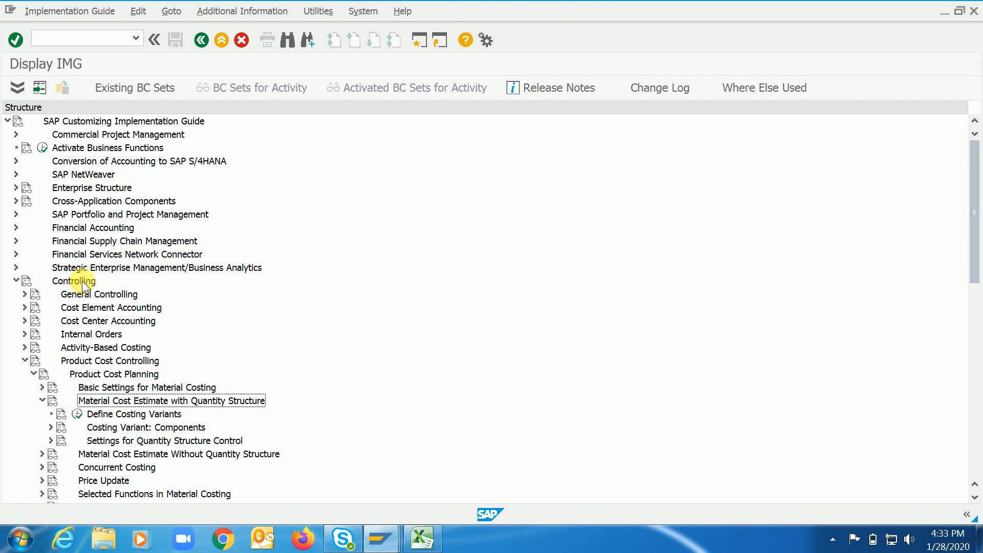
{"action": "key", "text": "Down"}
{"action": "key", "text": "Down"}
{"action": "key", "text": "Right"}
{"action": "key", "text": "Left"}
Expand Material Data and execute the Check Special Procurement Types activity.
{"action": "key", "text": "Down"}
{"action": "key", "text": "Right"}
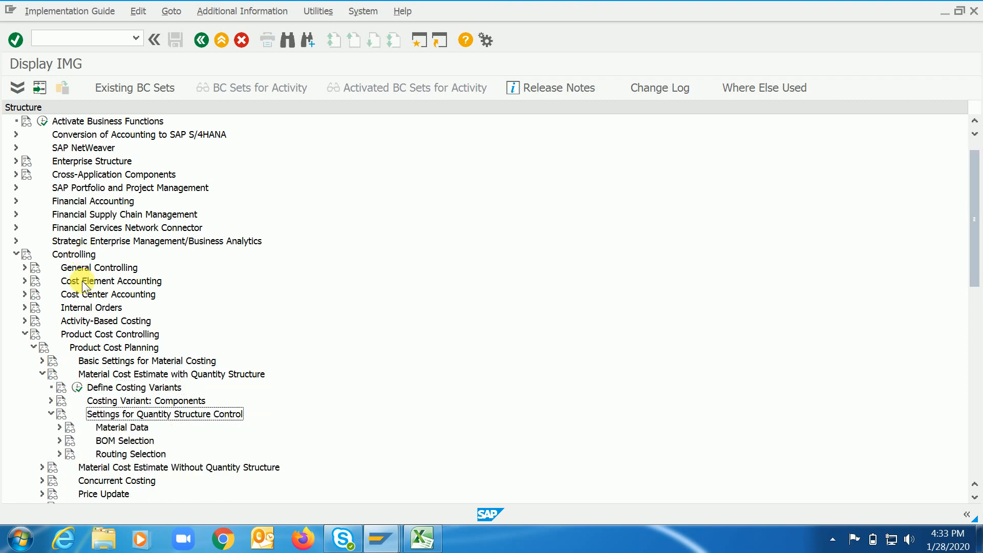
{"action": "key", "text": "Down"}
{"action": "key", "text": "Right"}
{"action": "key", "text": "Down"}
{"action": "key", "text": "Down"}
{"action": "key", "text": "Down"}
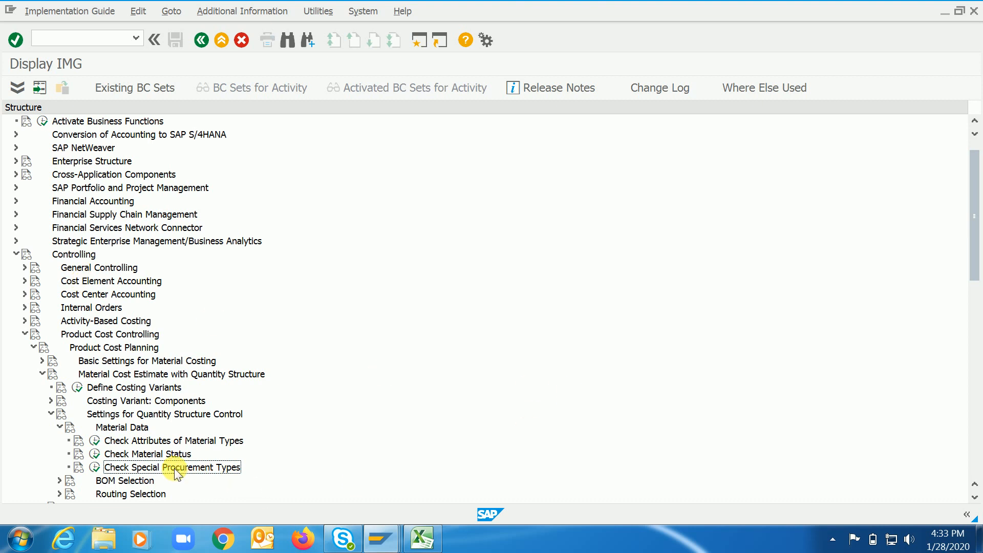
{"action": "key", "text": "Left"}
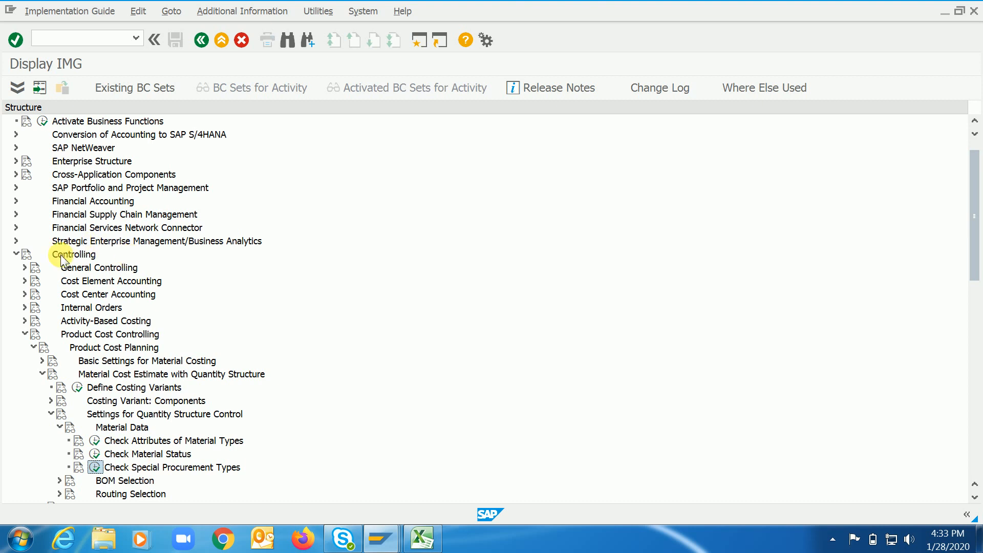
{"action": "scroll", "coordinate": [974, 238], "scroll_direction": "down", "scroll_amount": 1}
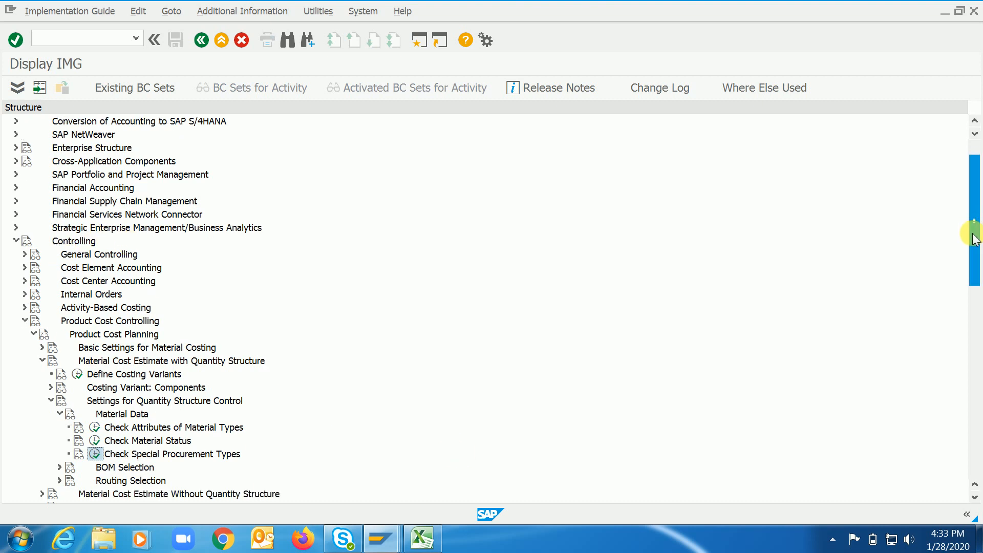
{"action": "left_click", "coordinate": [95, 454]}
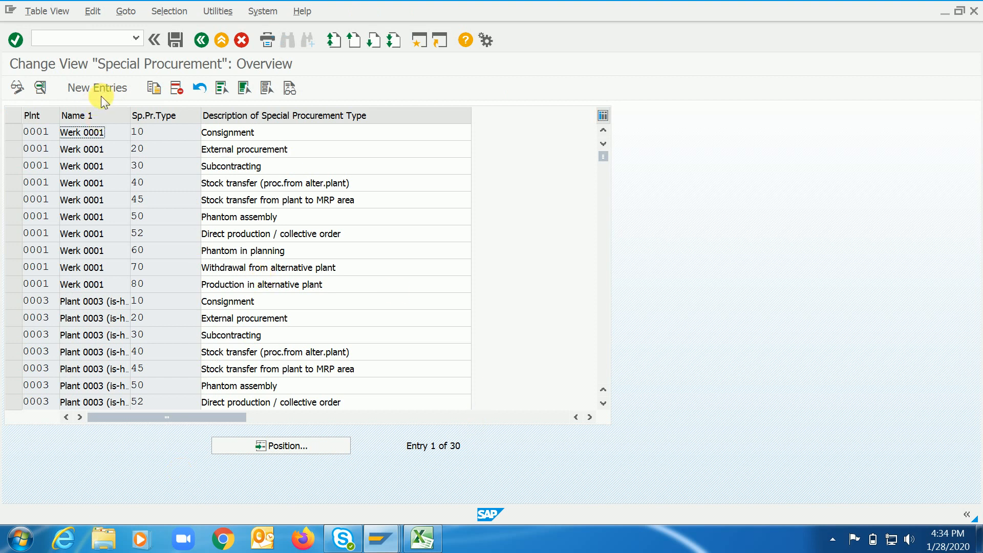
Create a new special procurement entry for plant 4456 with type 40 and the description "Standard costing".
{"action": "left_click", "coordinate": [100, 85]}
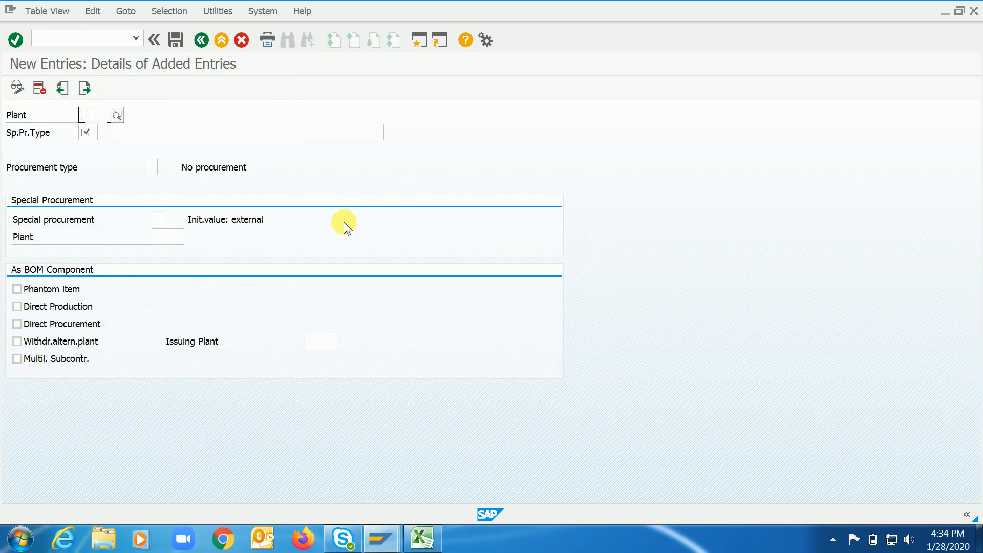
{"action": "left_click", "coordinate": [94, 114]}
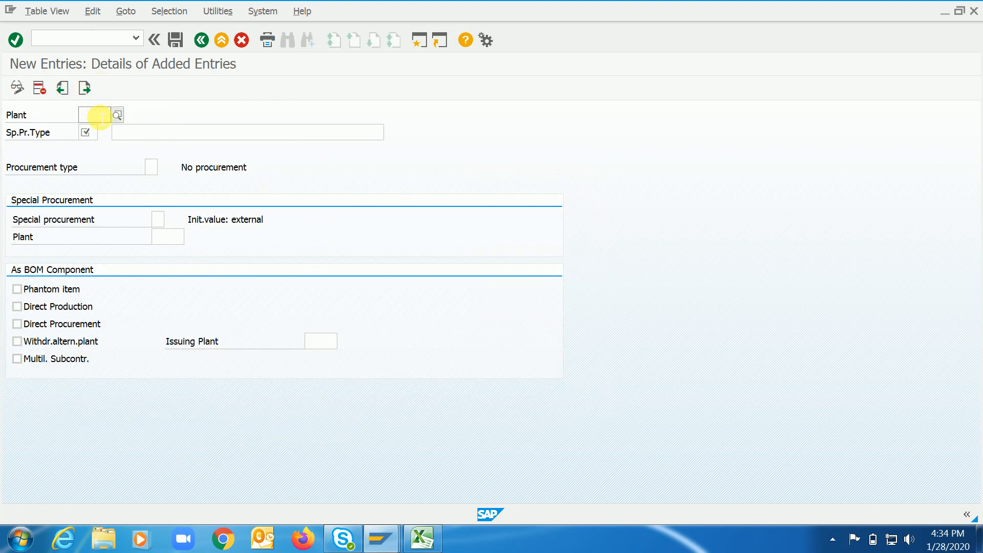
{"action": "type", "text": "4456"}
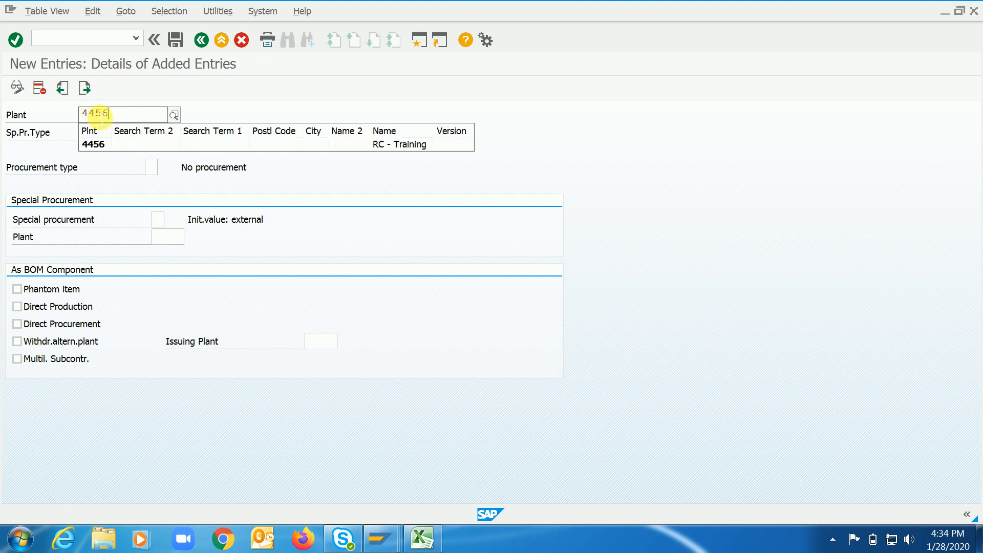
{"action": "key", "text": "Return"}
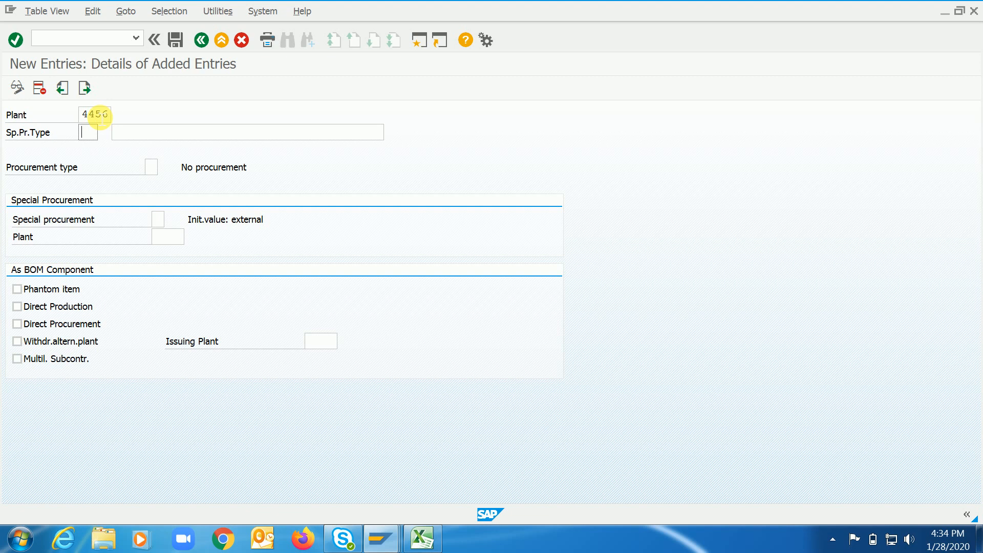
{"action": "type", "text": "40RC - Tr"}
{"action": "key", "text": "BackSpace"}
{"action": "key", "text": "BackSpace"}
{"action": "key", "text": "BackSpace"}
{"action": "key", "text": "BackSpace"}
{"action": "key", "text": "BackSpace"}
{"action": "key", "text": "BackSpace"}
{"action": "key", "text": "BackSpace"}
{"action": "key", "text": "Down"}
{"action": "key", "text": "Return"}
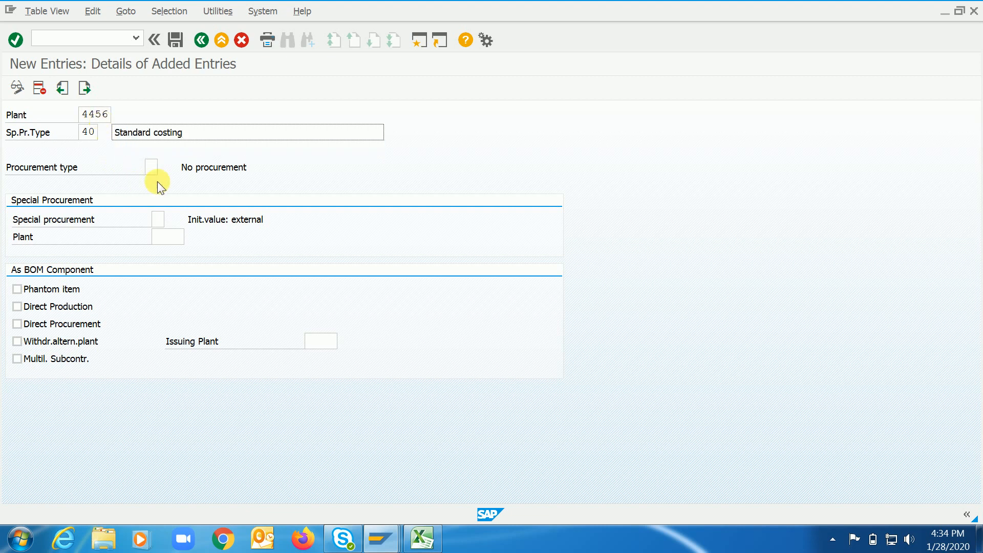
Set the new entry's procurement type to E (In-house production) from the list of possible values.
{"action": "left_click", "coordinate": [164, 166]}
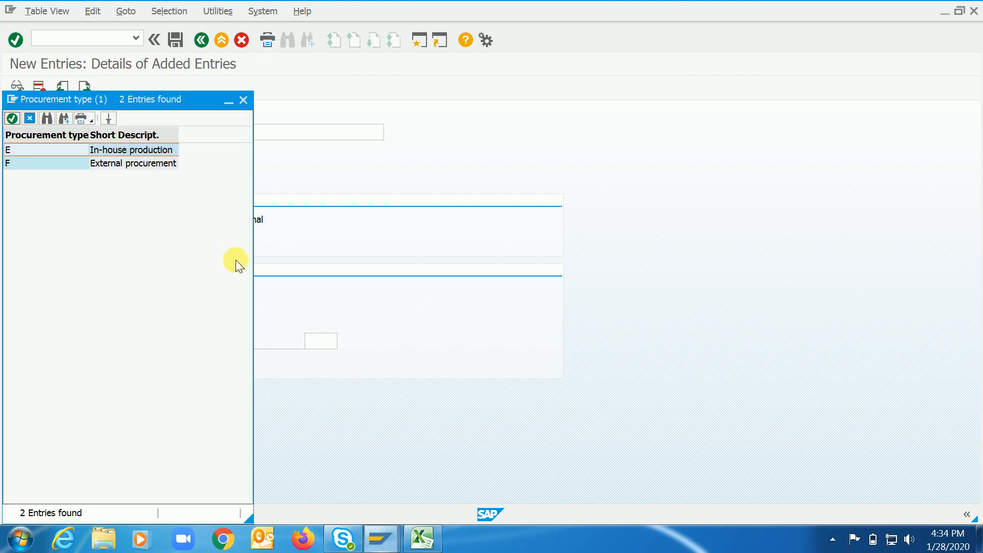
{"action": "left_click_drag", "start_coordinate": [166, 107], "coordinate": [440, 97]}
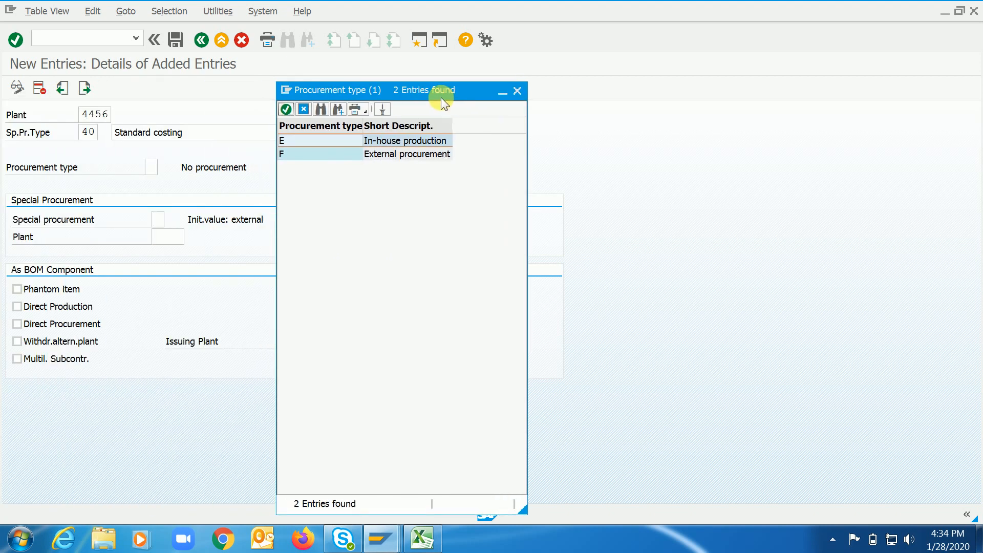
{"action": "double_click", "coordinate": [334, 140]}
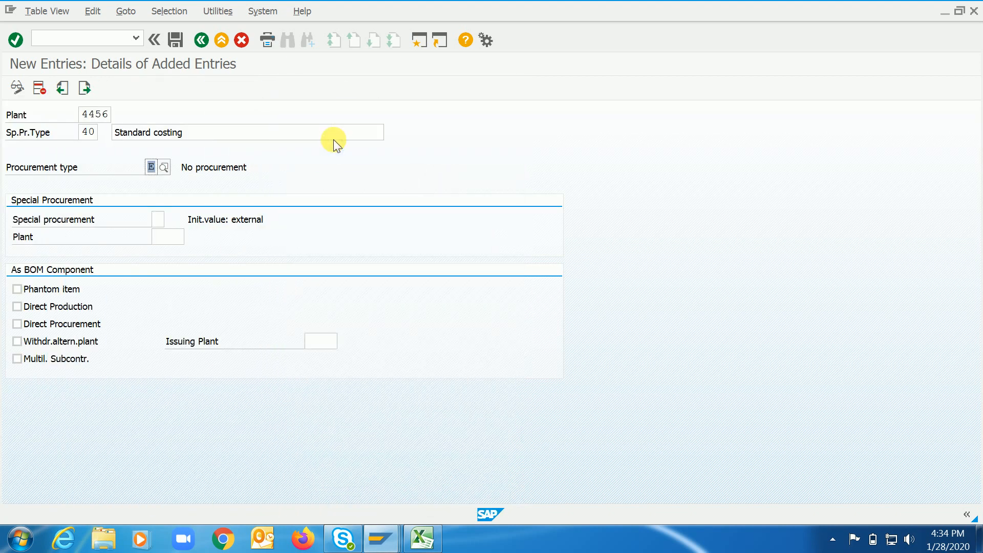
{"action": "left_click", "coordinate": [164, 168]}
{"action": "left_click_drag", "start_coordinate": [199, 91], "coordinate": [545, 57]}
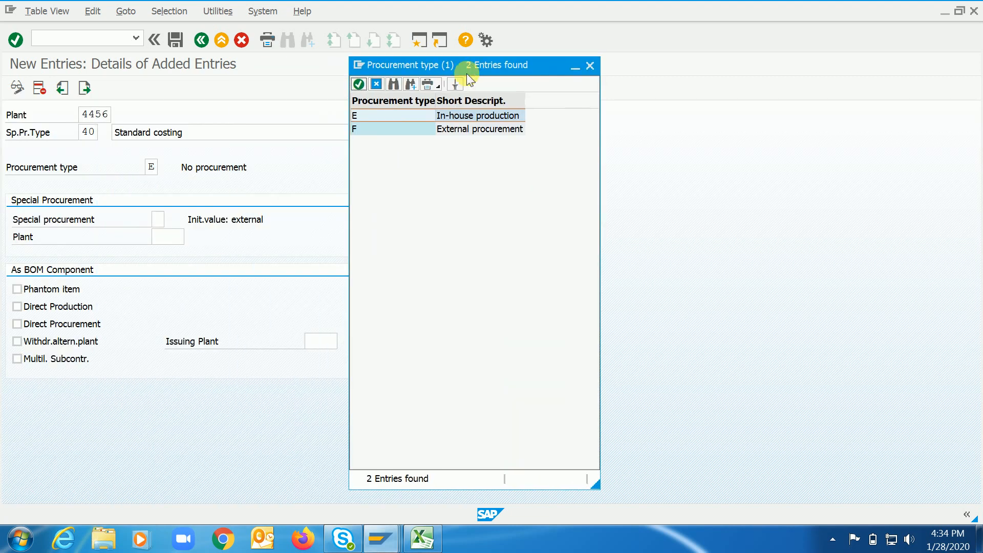
{"action": "double_click", "coordinate": [395, 115]}
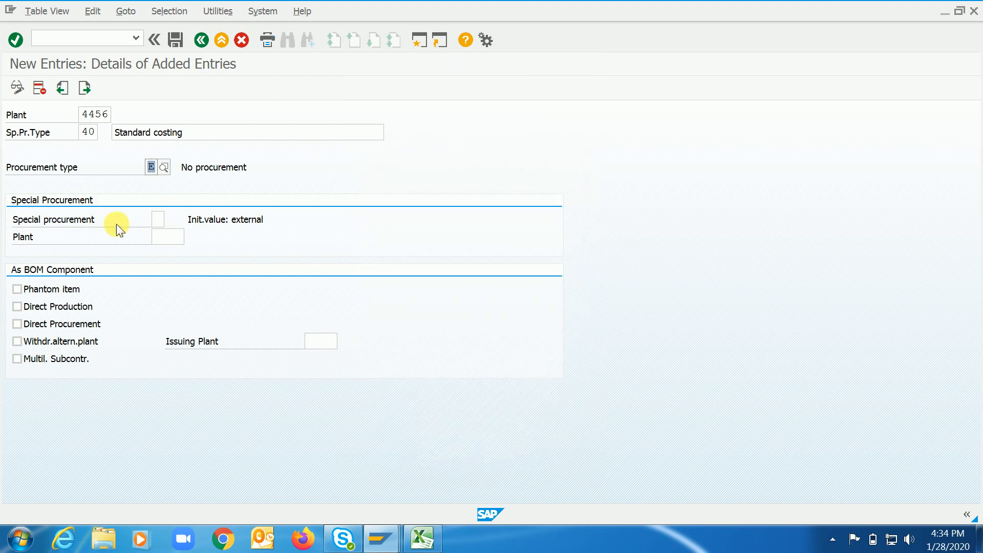
Set the entry's special procurement to P (Prod. other plant) from the value list.
{"action": "left_click", "coordinate": [160, 220]}
{"action": "left_click", "coordinate": [169, 220]}
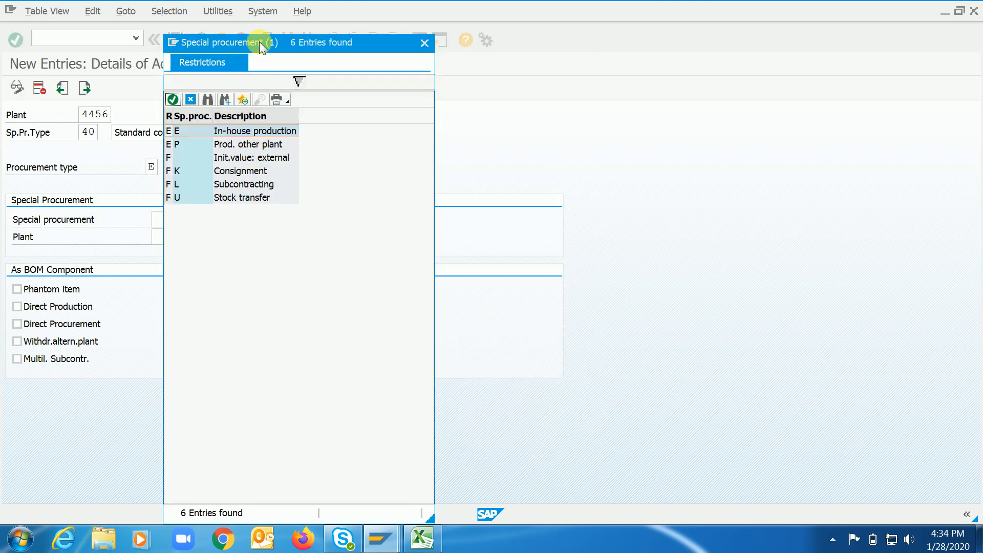
{"action": "left_click_drag", "start_coordinate": [277, 43], "coordinate": [429, 42]}
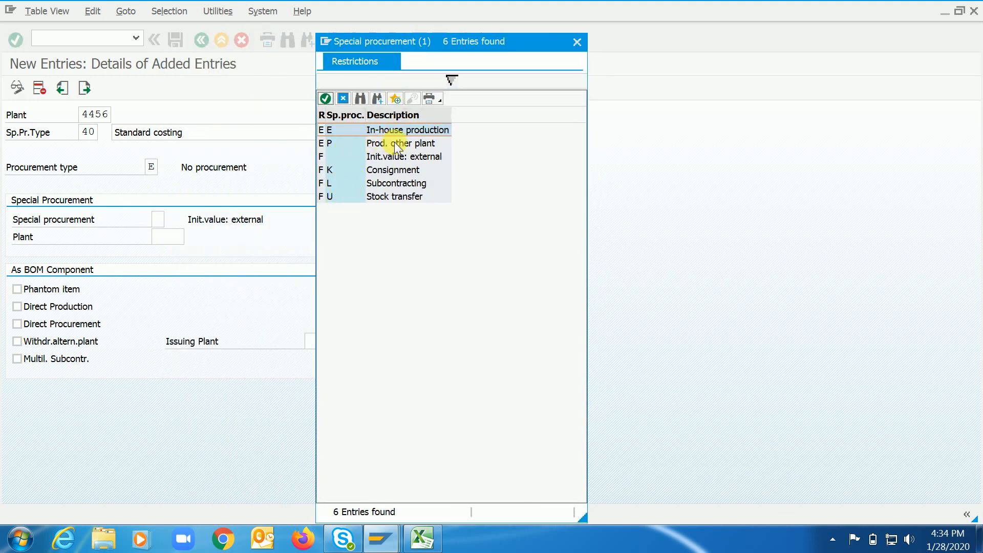
{"action": "left_click", "coordinate": [424, 143]}
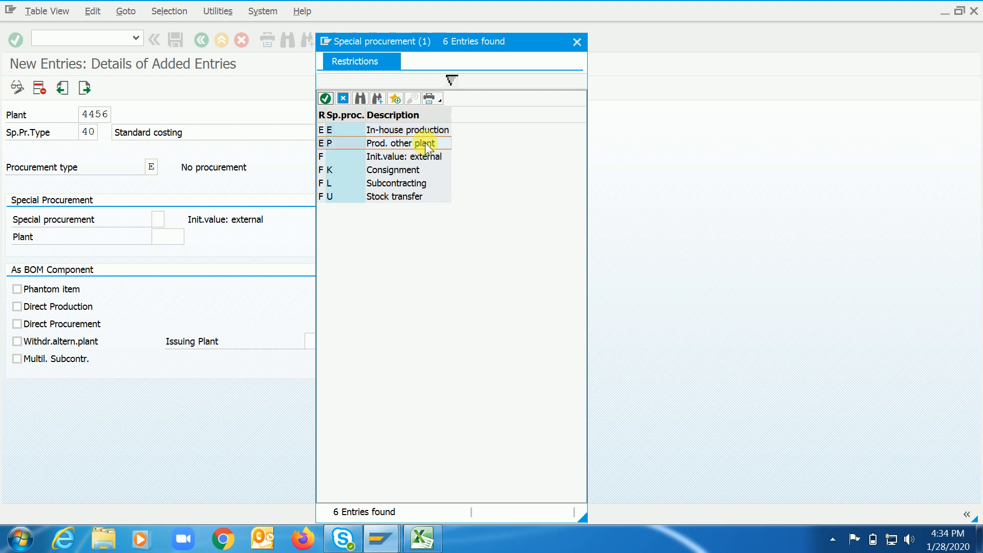
{"action": "double_click", "coordinate": [398, 142]}
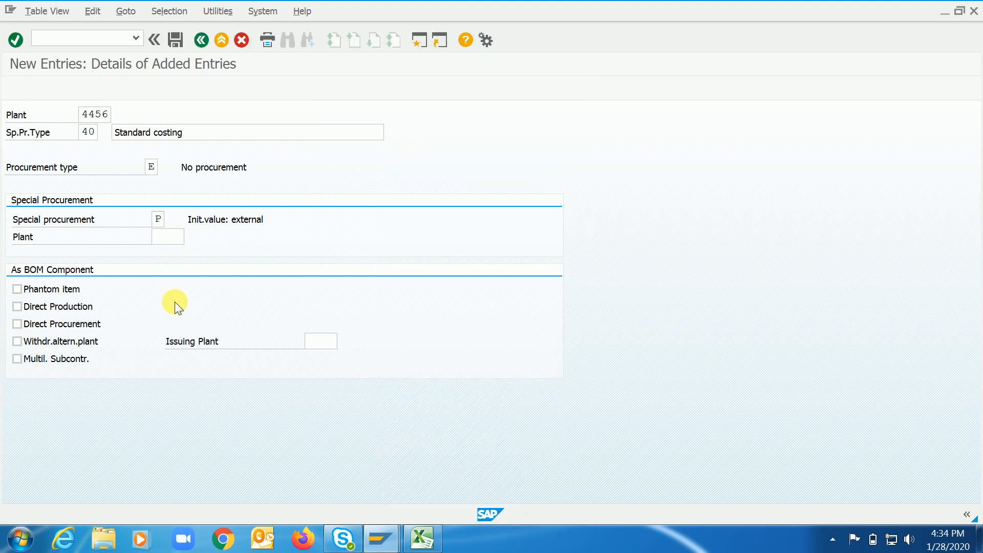
{"action": "key", "text": "Return"}
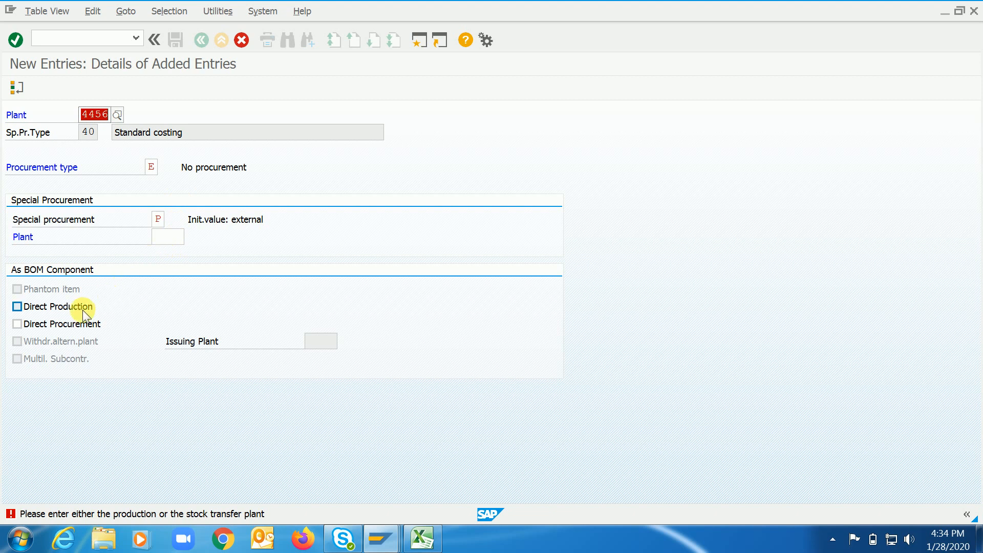
Enable Direct Production and Direct Procurement for the entry as a BOM component.
{"action": "left_click", "coordinate": [49, 308]}
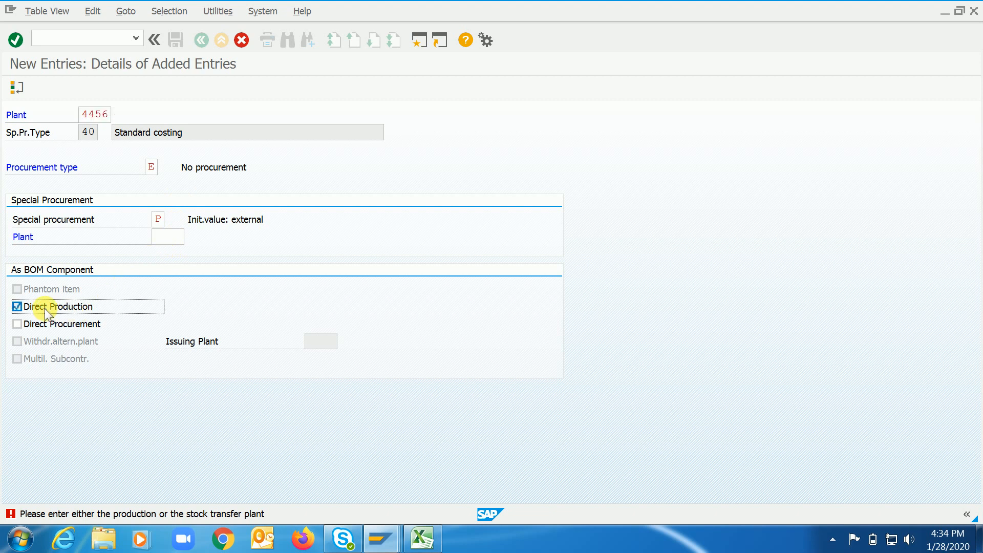
{"action": "left_click", "coordinate": [54, 322]}
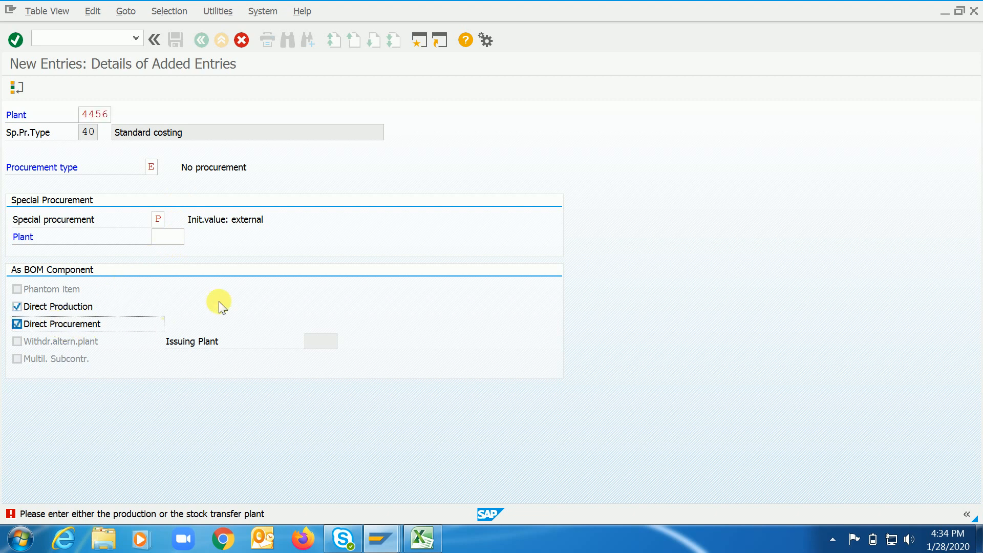
{"action": "key", "text": "Return"}
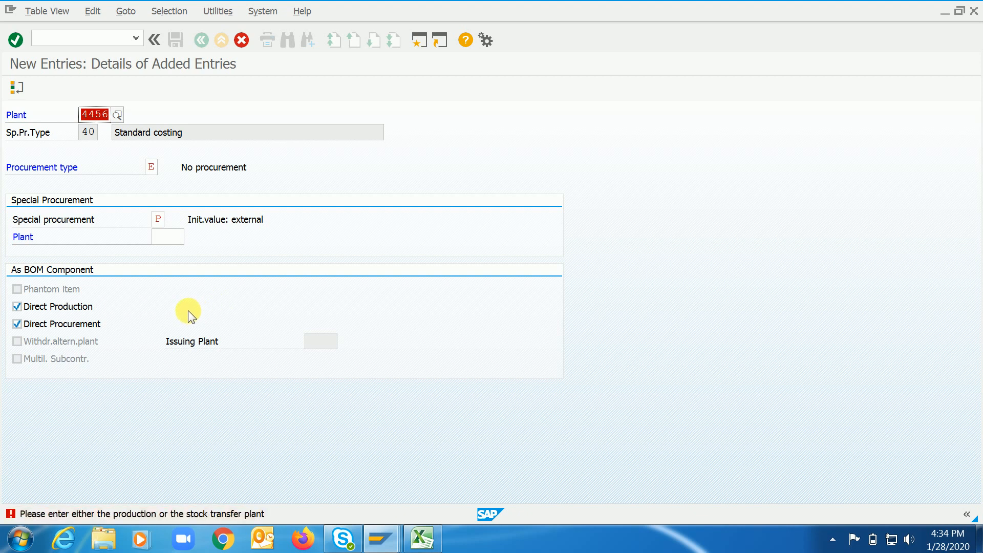
Enter 4455 as the special procurement plant and save the entry under the proposed customizing request.
{"action": "left_click", "coordinate": [170, 241]}
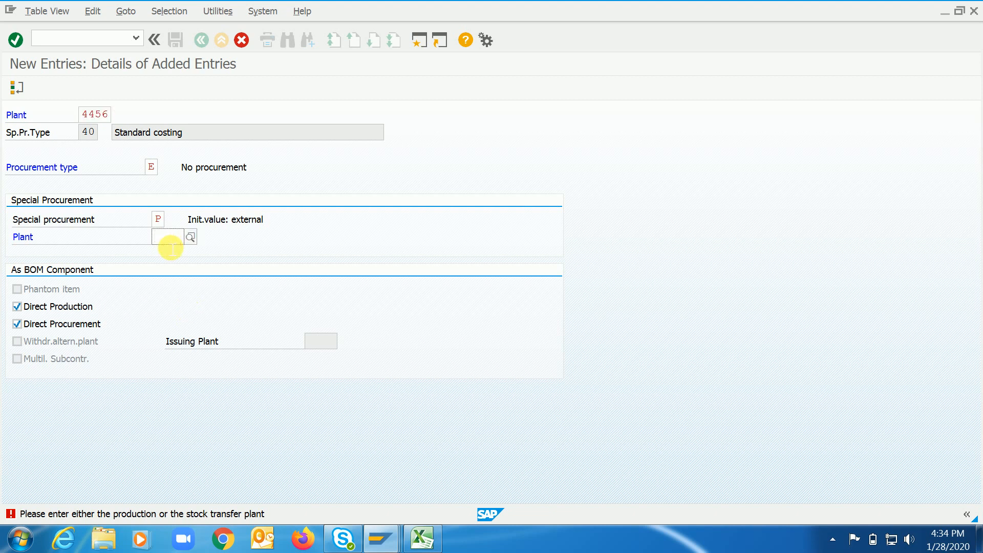
{"action": "type", "text": "4455"}
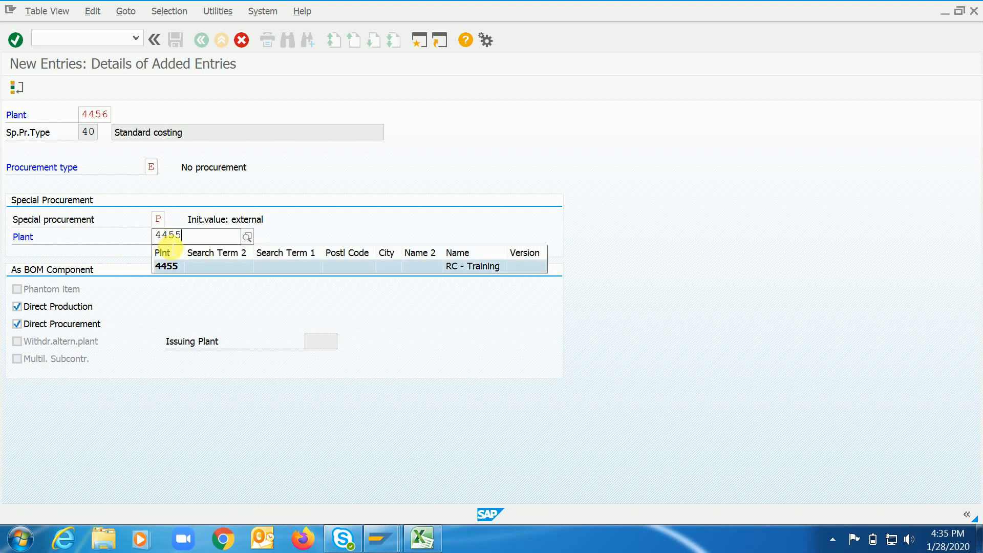
{"action": "key", "text": "Return"}
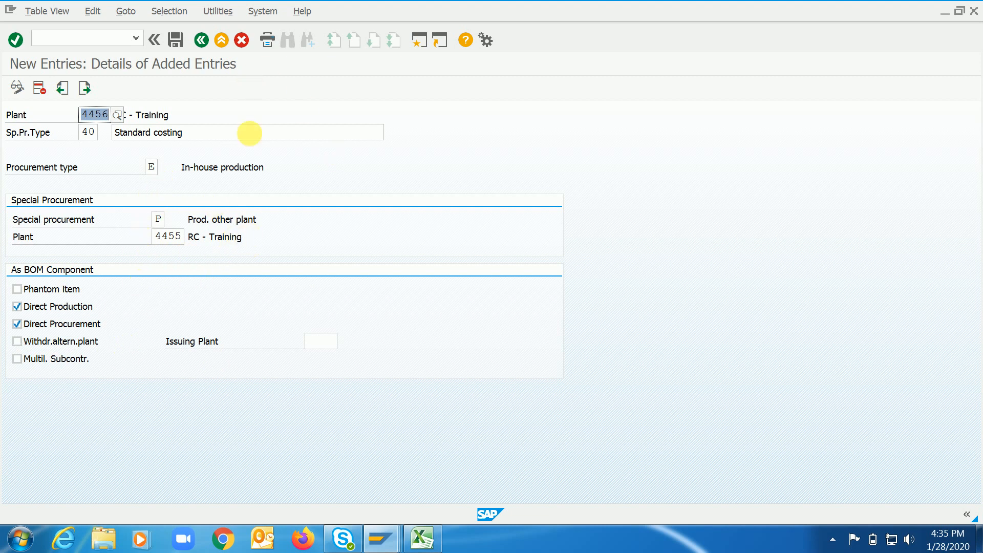
{"action": "left_click", "coordinate": [175, 39]}
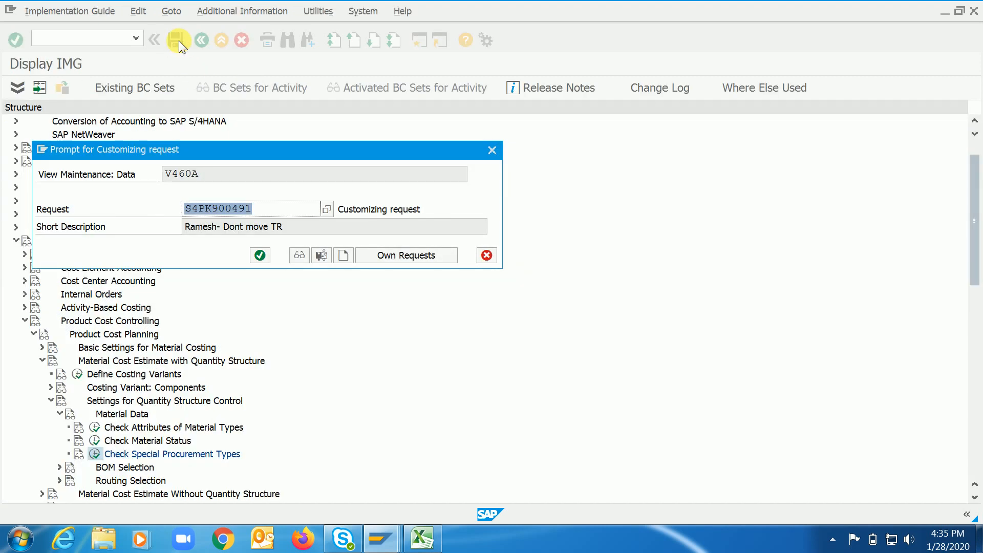
{"action": "left_click", "coordinate": [257, 255]}
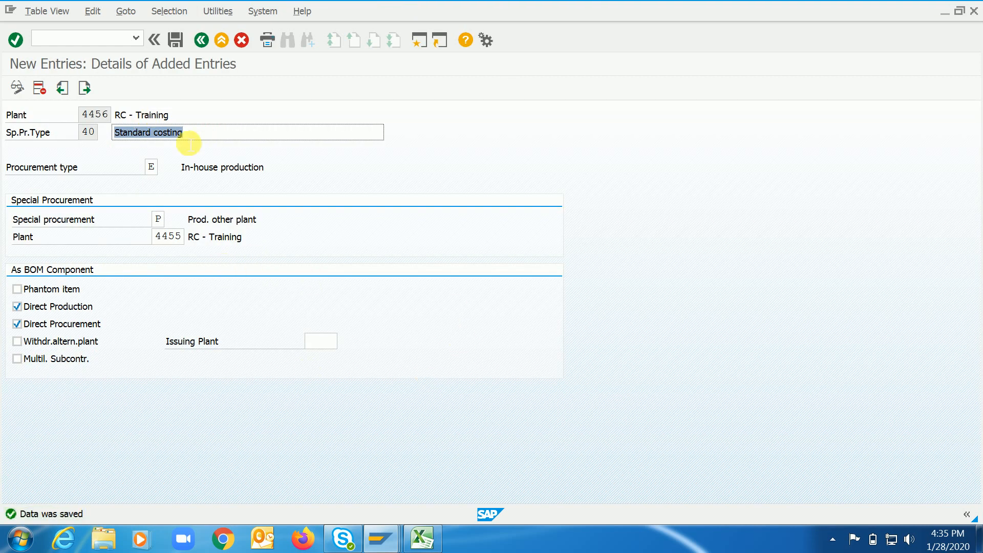
Review the saved entry's plant 4456, special procurement type 40 and the procurement type options, keeping E (In-house production).
{"action": "left_click", "coordinate": [200, 138]}
{"action": "left_click", "coordinate": [100, 117]}
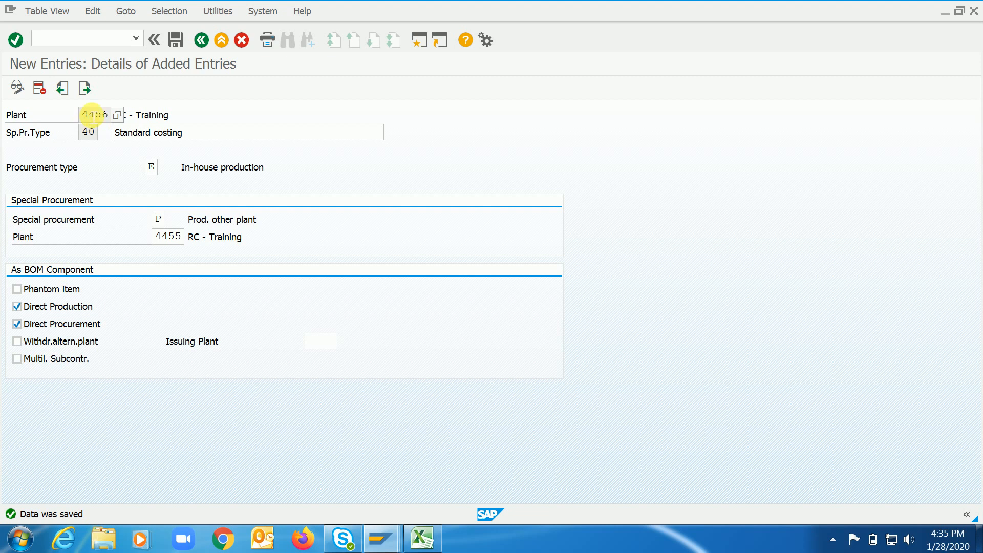
{"action": "left_click", "coordinate": [89, 132]}
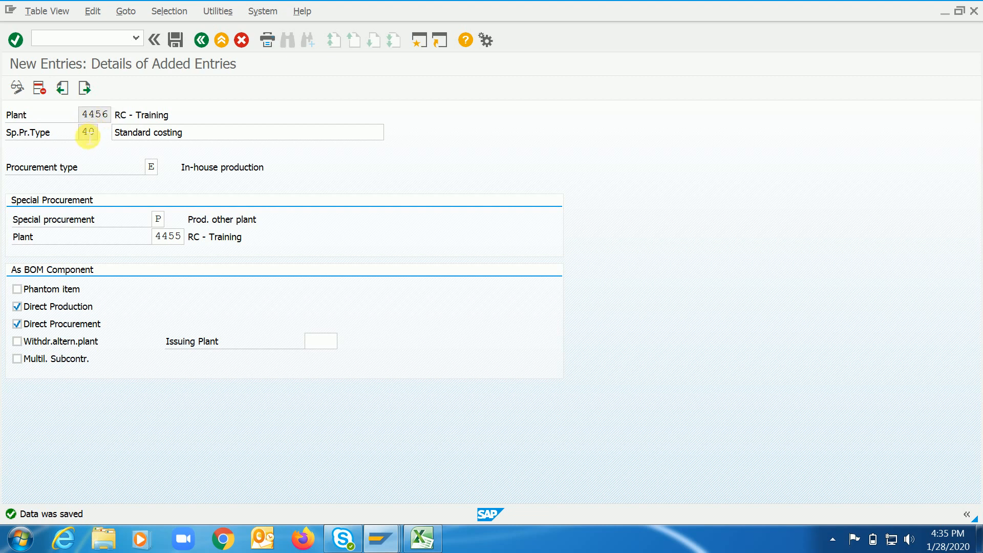
{"action": "left_click_drag", "start_coordinate": [94, 138], "coordinate": [101, 136]}
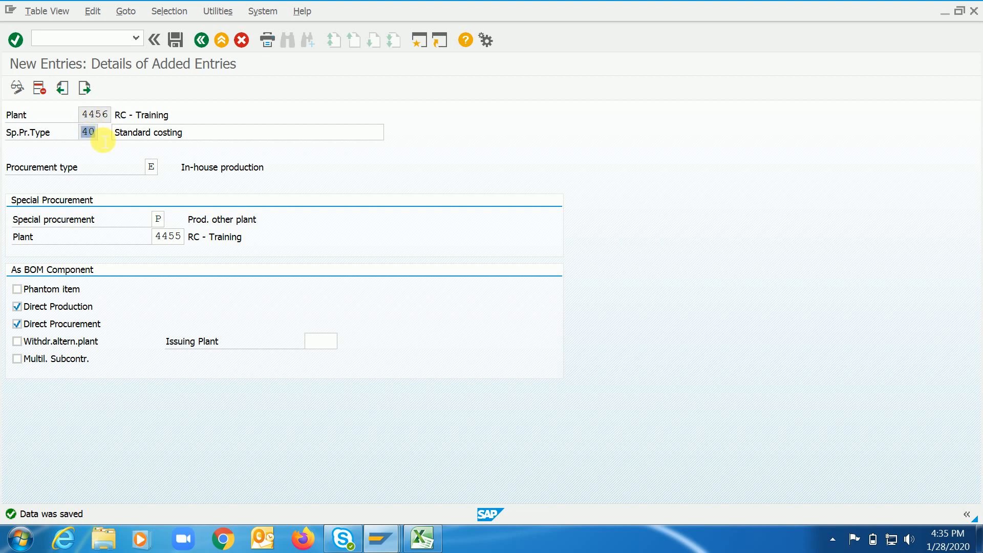
{"action": "left_click", "coordinate": [160, 172]}
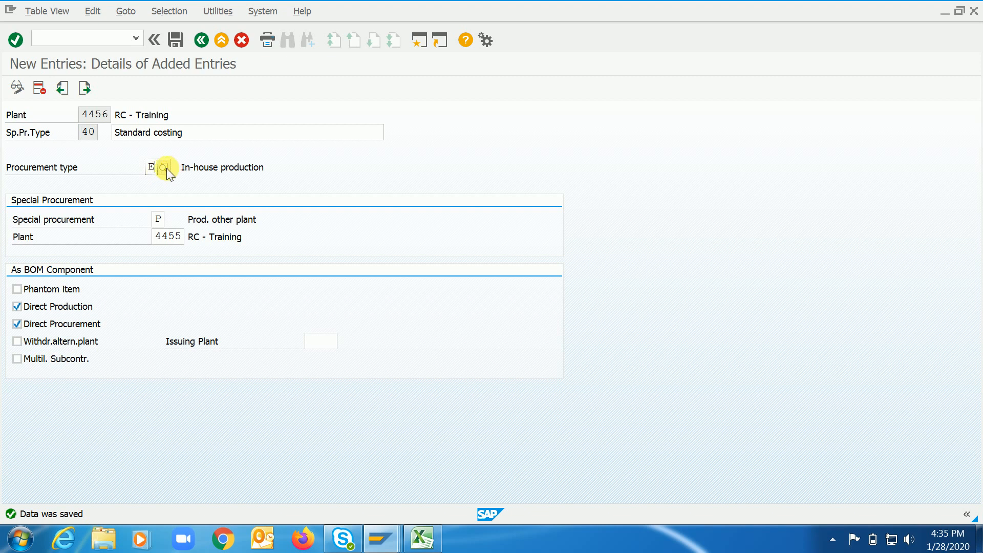
{"action": "left_click", "coordinate": [164, 167]}
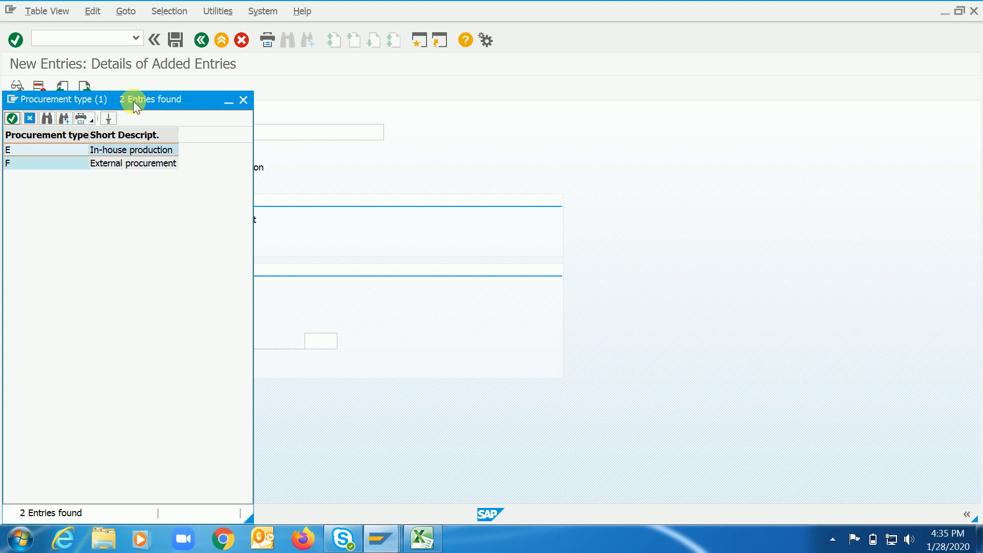
{"action": "left_click", "coordinate": [79, 150]}
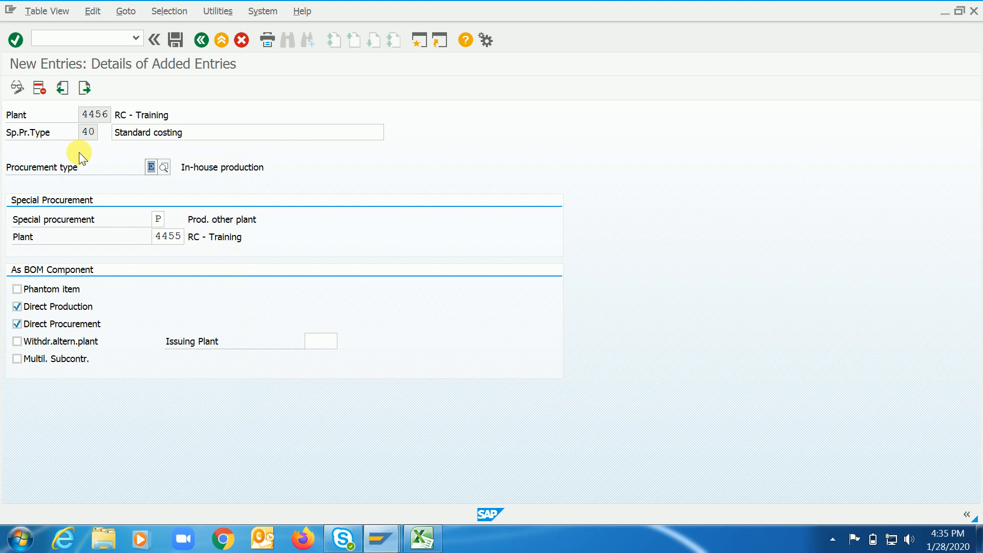
Review the available special procurement values and the special procurement plant 4455, and save the entry again.
{"action": "left_click", "coordinate": [169, 217]}
{"action": "left_click", "coordinate": [170, 218]}
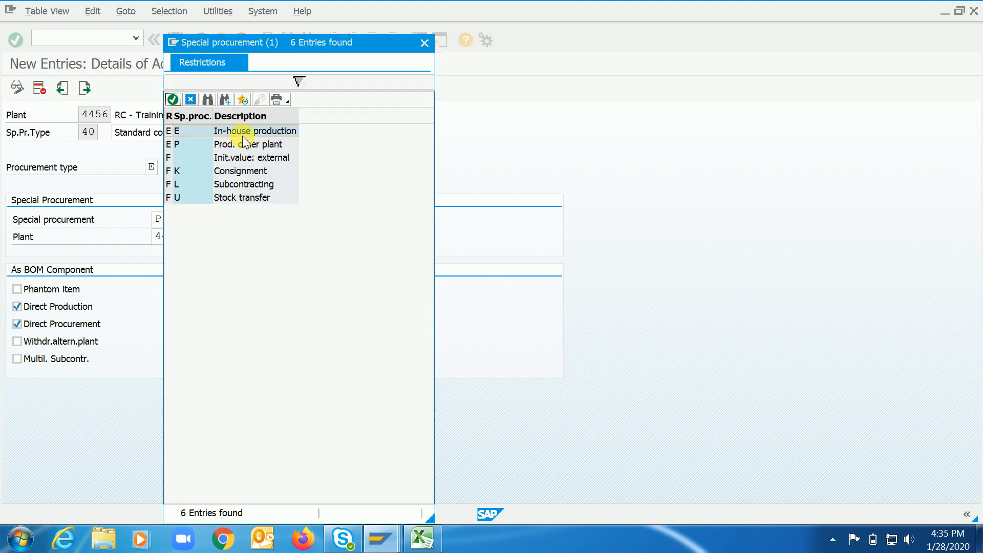
{"action": "left_click", "coordinate": [196, 102]}
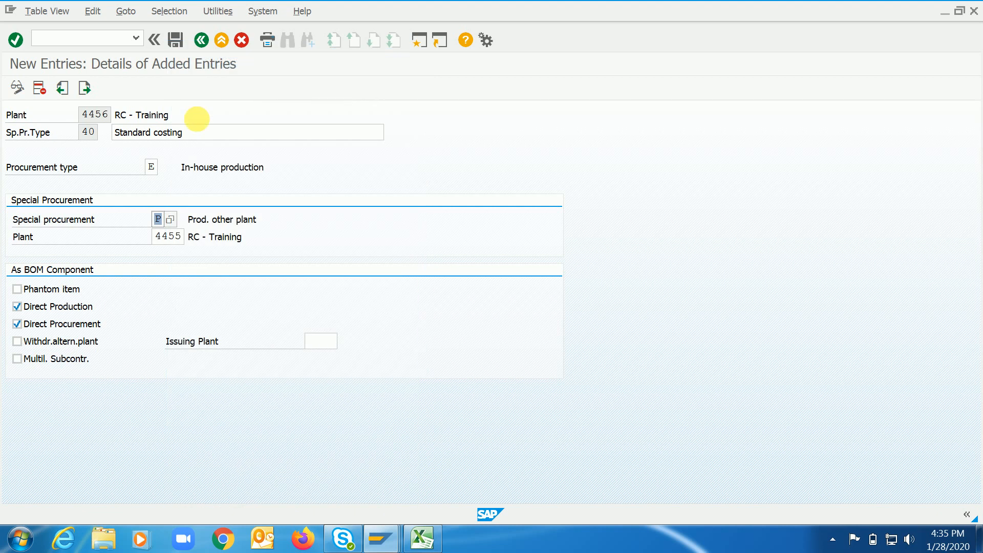
{"action": "left_click", "coordinate": [165, 237]}
{"action": "left_click_drag", "start_coordinate": [165, 240], "coordinate": [190, 240]}
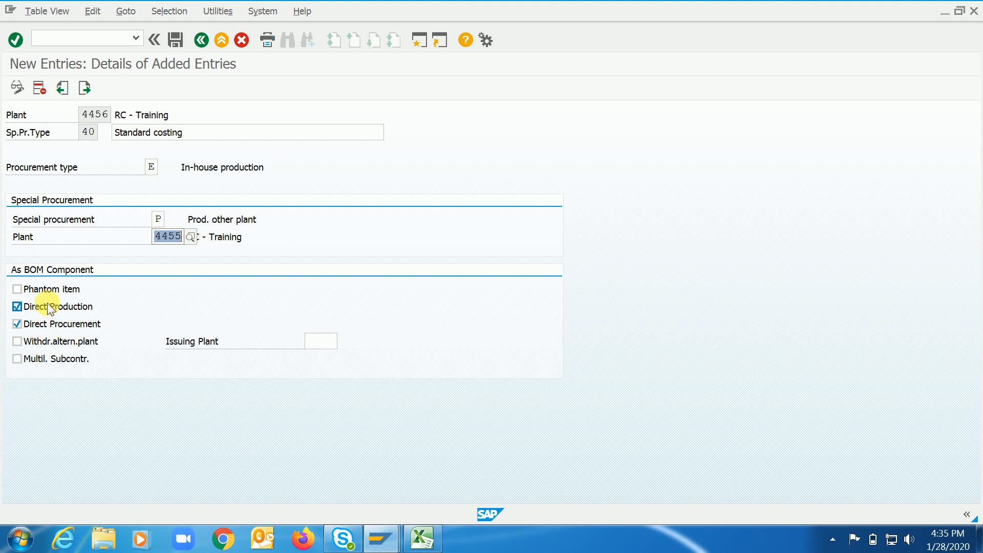
{"action": "left_click", "coordinate": [178, 39]}
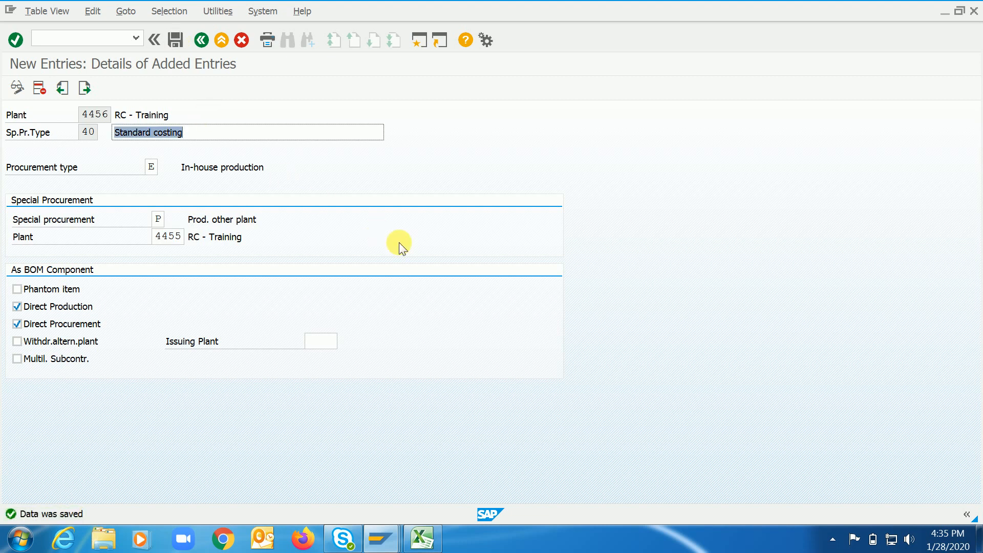
Leave the customizing entry, start transaction MM02 and try to open material RC4455FG1 for changing.
{"action": "key", "text": "ctrl+slash"}
{"action": "type", "text": "/n"}
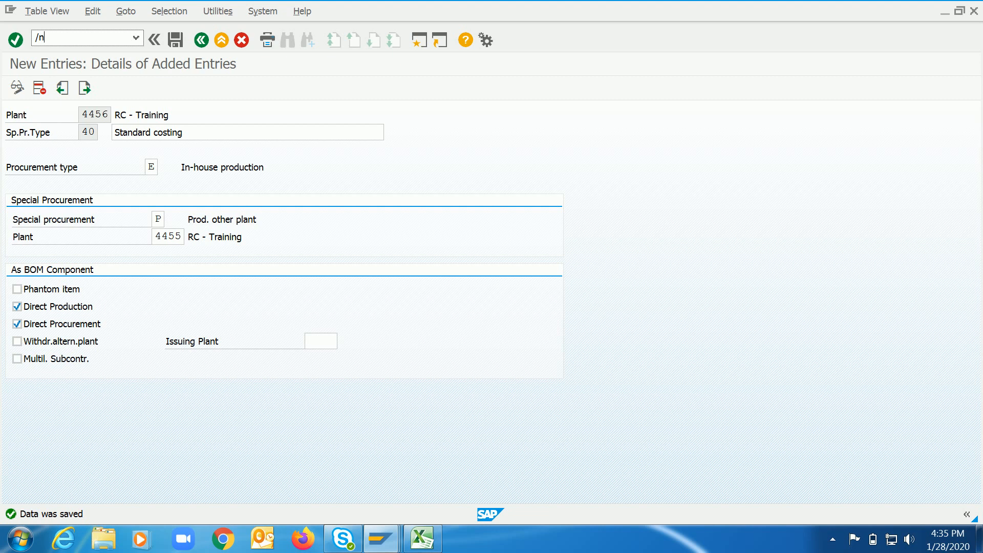
{"action": "key", "text": "Return"}
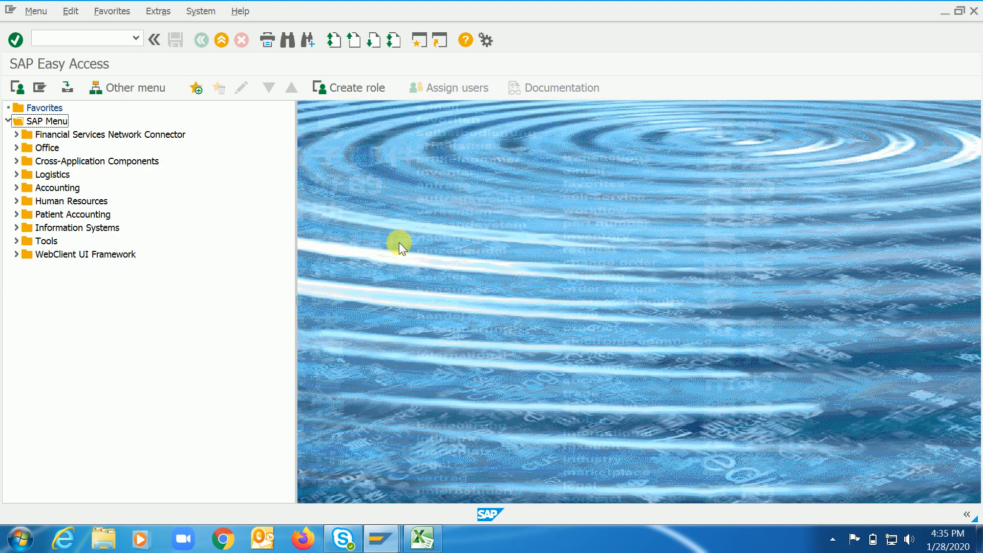
{"action": "key", "text": "ctrl+slash"}
{"action": "type", "text": "mm02"}
{"action": "key", "text": "Return"}
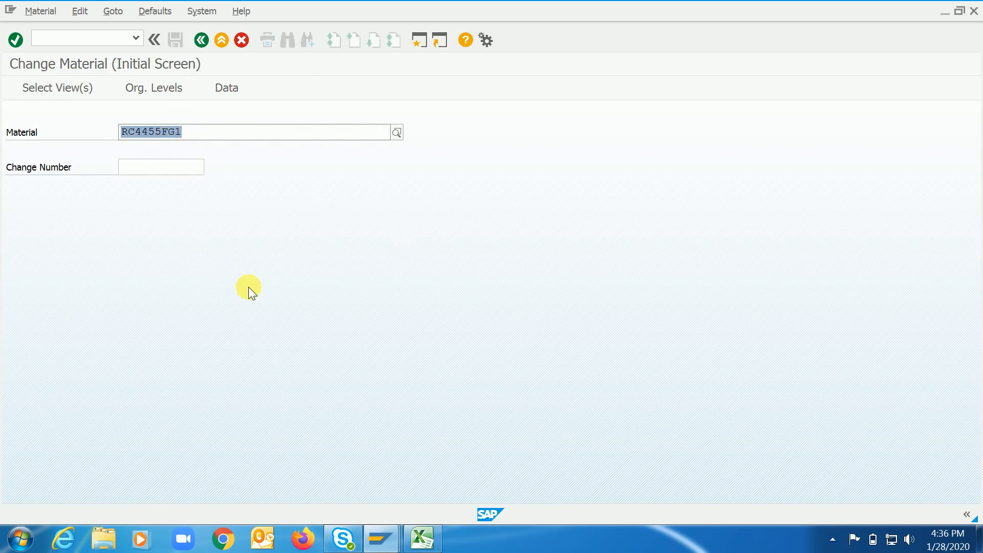
{"action": "key", "text": "Return"}
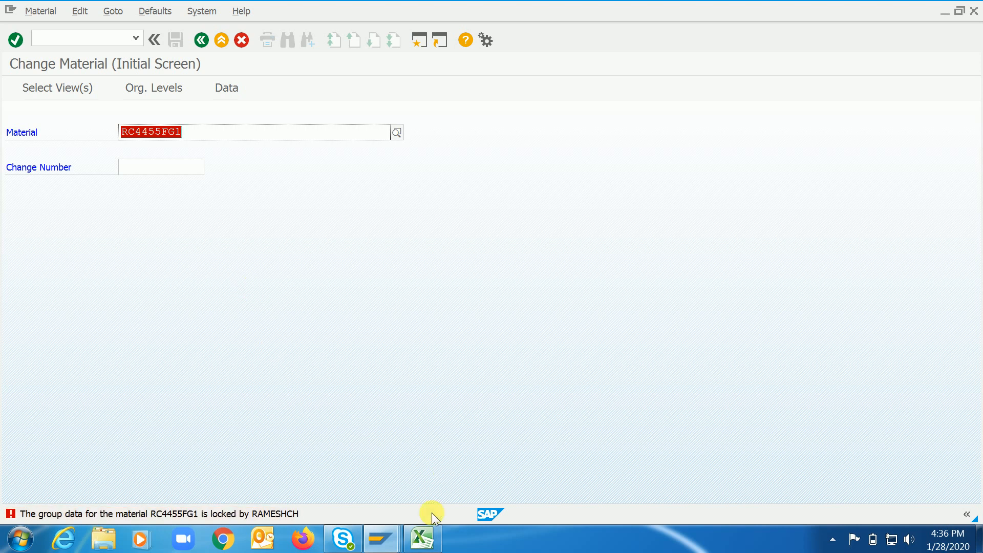
End the Create material BOM transaction in the other SAP session and return to the Change Material session.
{"action": "mouse_move", "coordinate": [381, 537]}
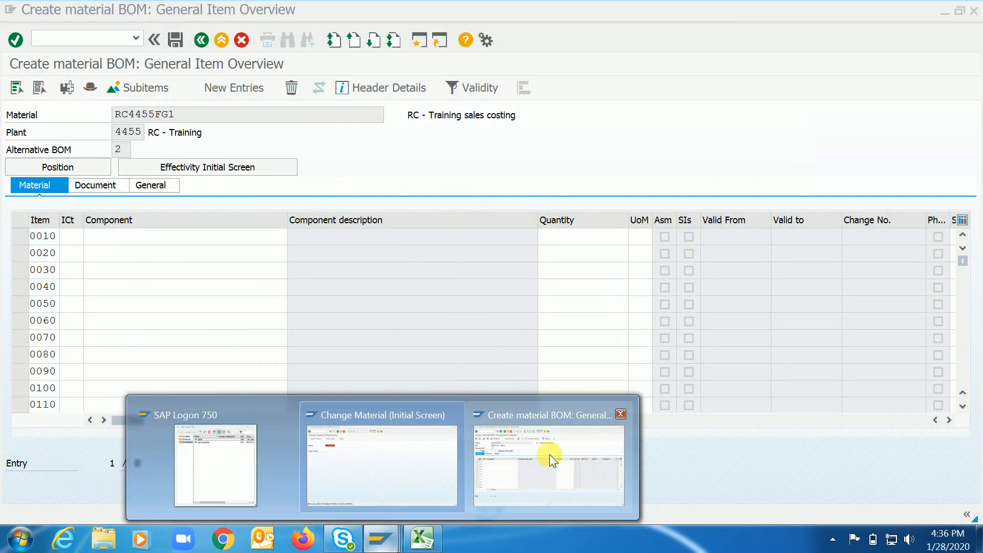
{"action": "left_click", "coordinate": [549, 454]}
{"action": "type", "text": "/n"}
{"action": "key", "text": "Return"}
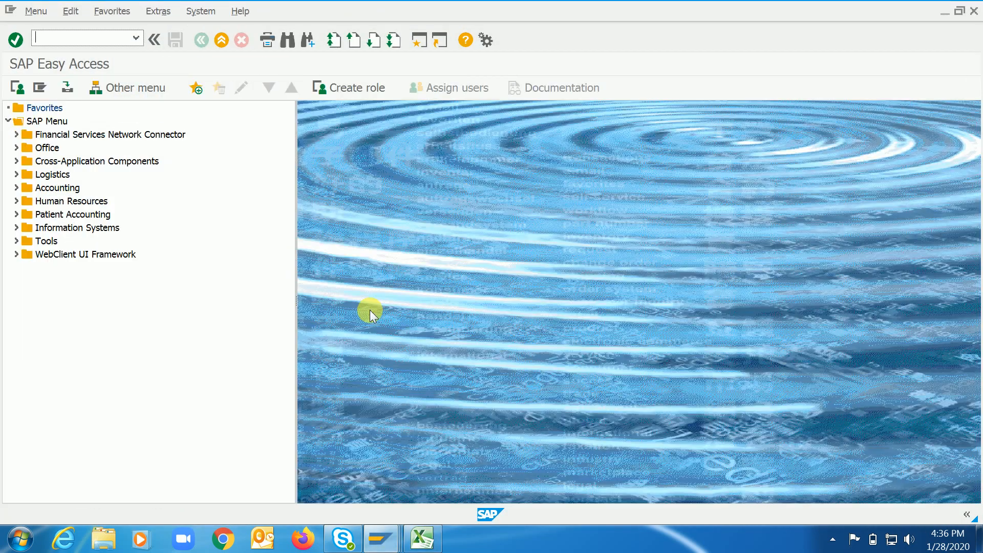
{"action": "left_click", "coordinate": [361, 463]}
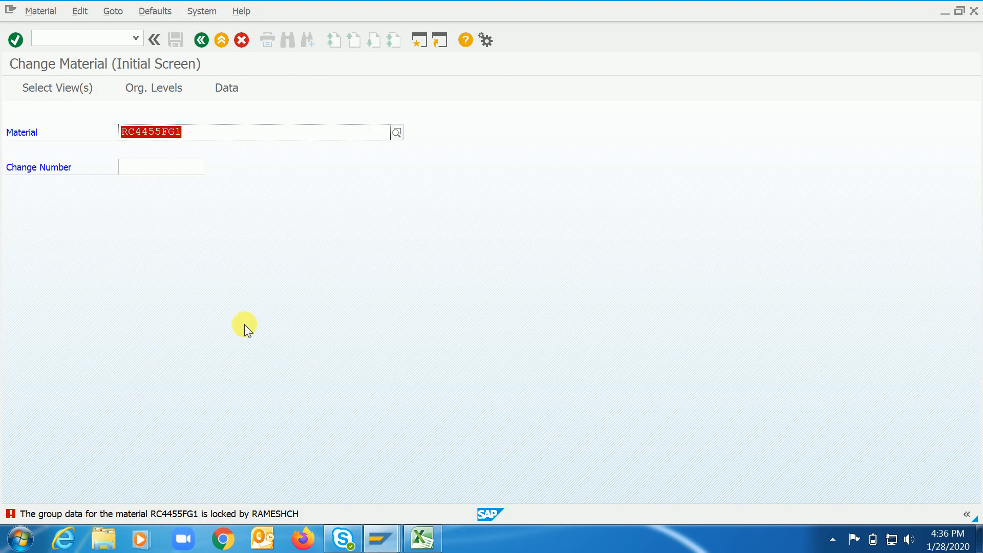
Open material RC4455FG1 with the MRP 1 to MRP 4 views selected for plant 4456.
{"action": "key", "text": "Return"}
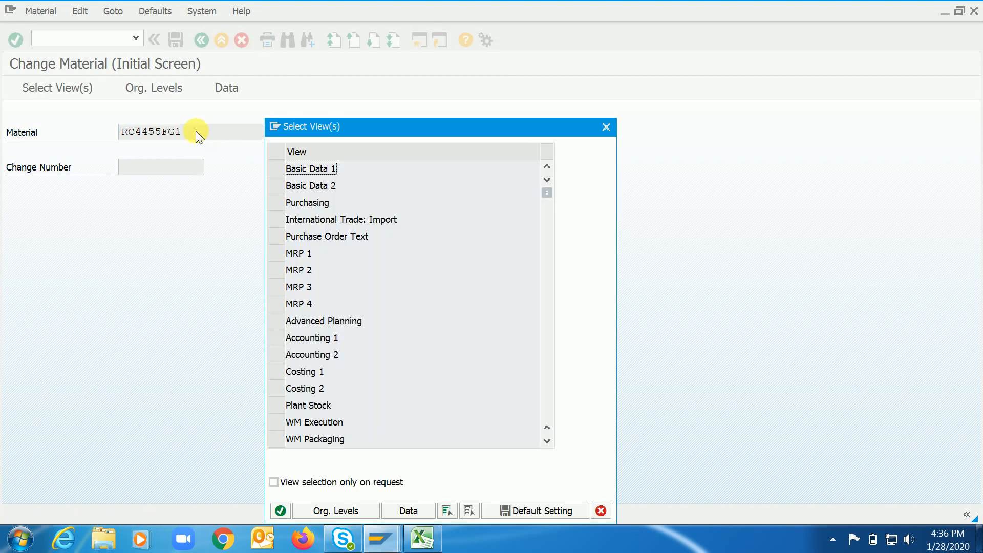
{"action": "left_click", "coordinate": [277, 255]}
{"action": "left_click_drag", "start_coordinate": [276, 256], "coordinate": [278, 322]}
{"action": "key", "text": "Return"}
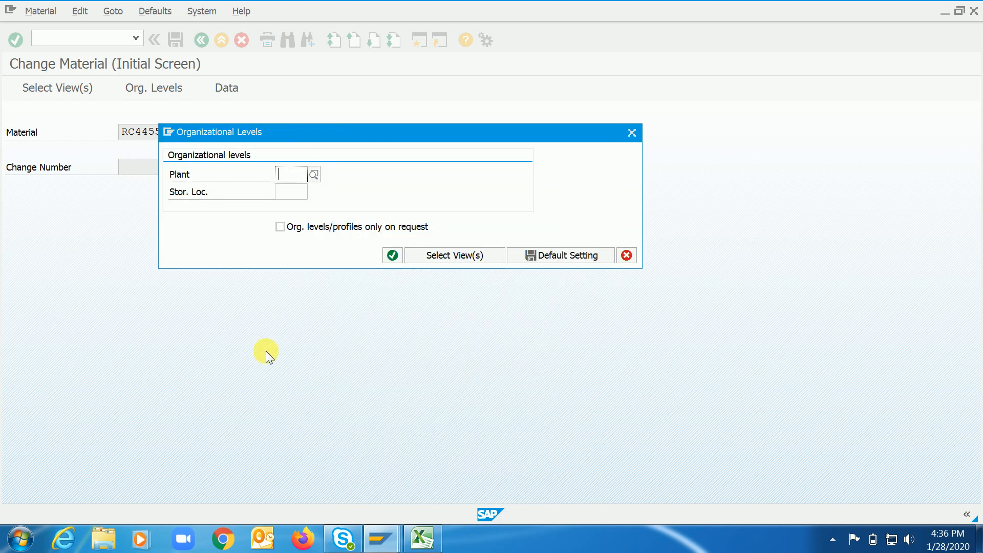
{"action": "type", "text": "4456"}
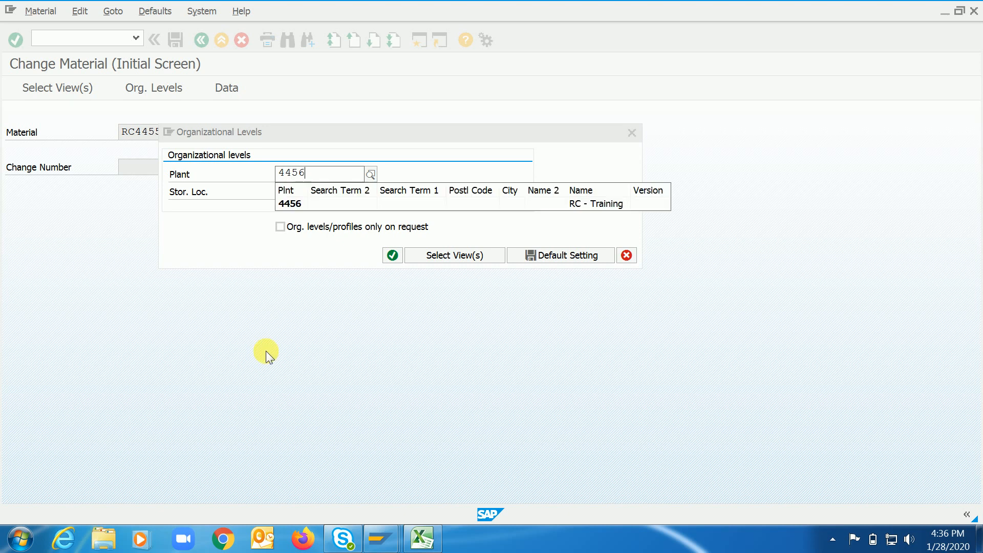
{"action": "key", "text": "Return"}
{"action": "key", "text": "Return"}
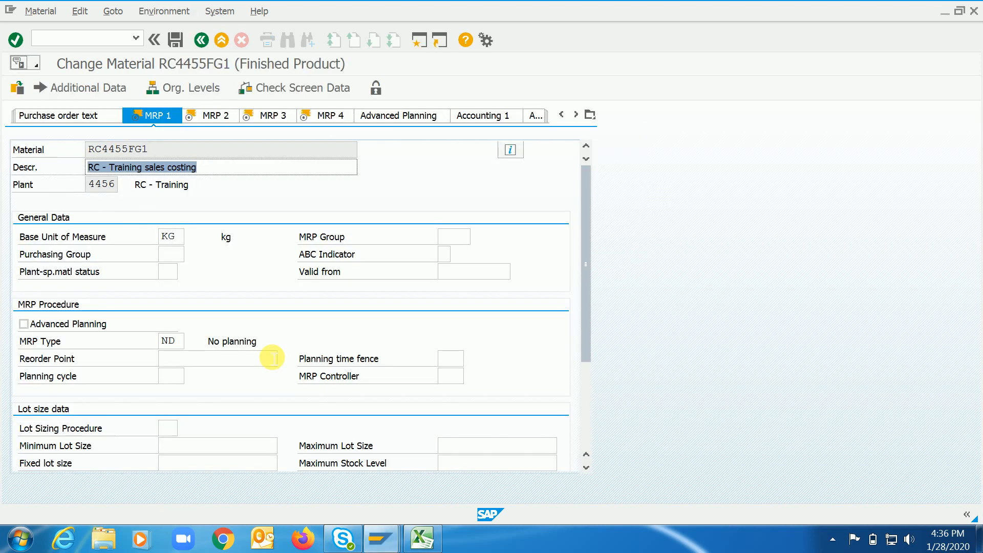
Set Special procurement to 40 (Standard costing) in the material's MRP 2 view using the list of possible values.
{"action": "left_click", "coordinate": [214, 115]}
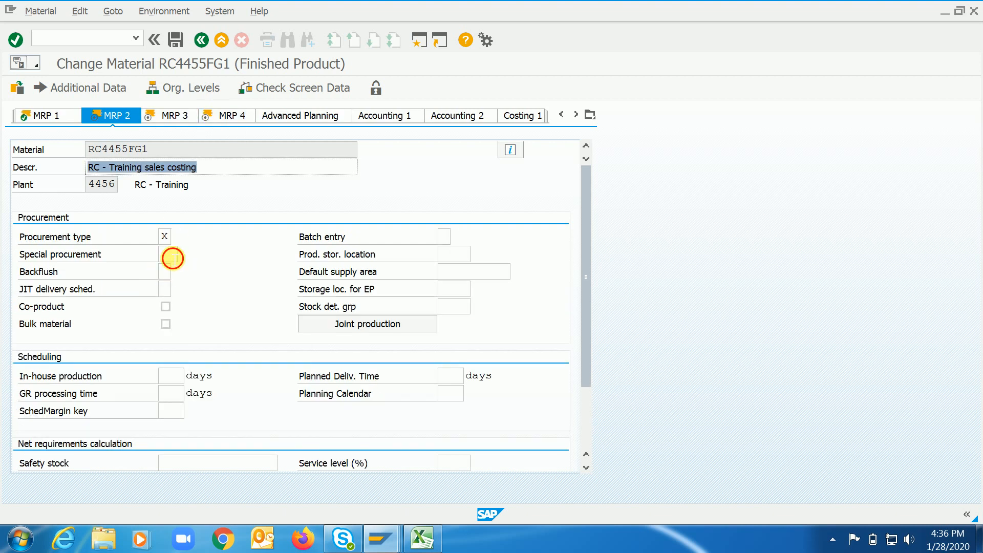
{"action": "left_click", "coordinate": [171, 255]}
{"action": "left_click", "coordinate": [183, 254]}
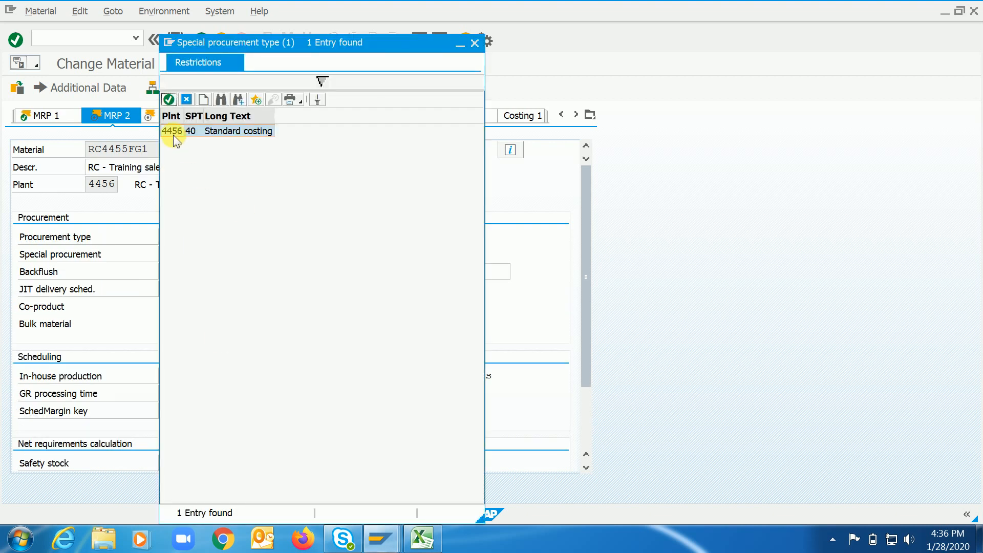
{"action": "left_click_drag", "start_coordinate": [238, 46], "coordinate": [452, 44]}
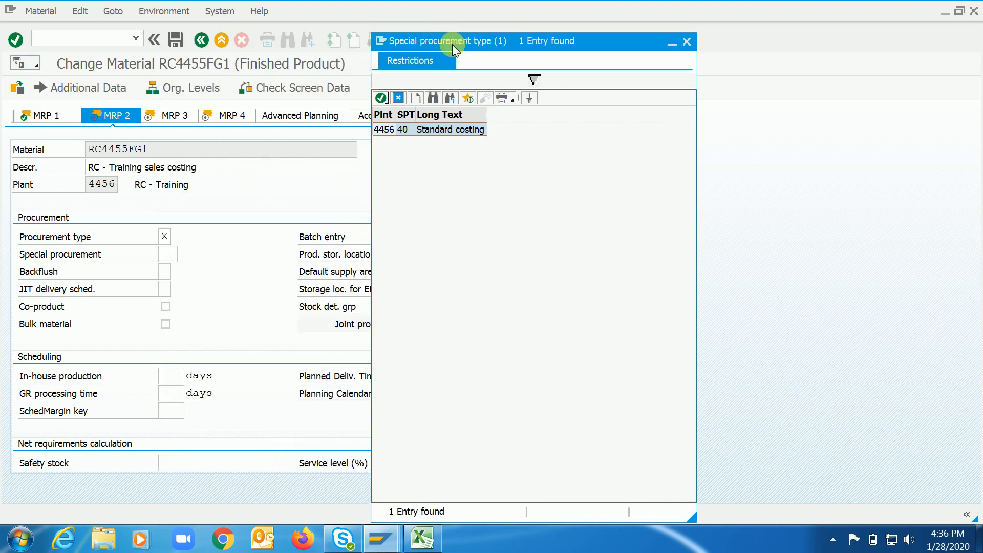
{"action": "left_click", "coordinate": [399, 99]}
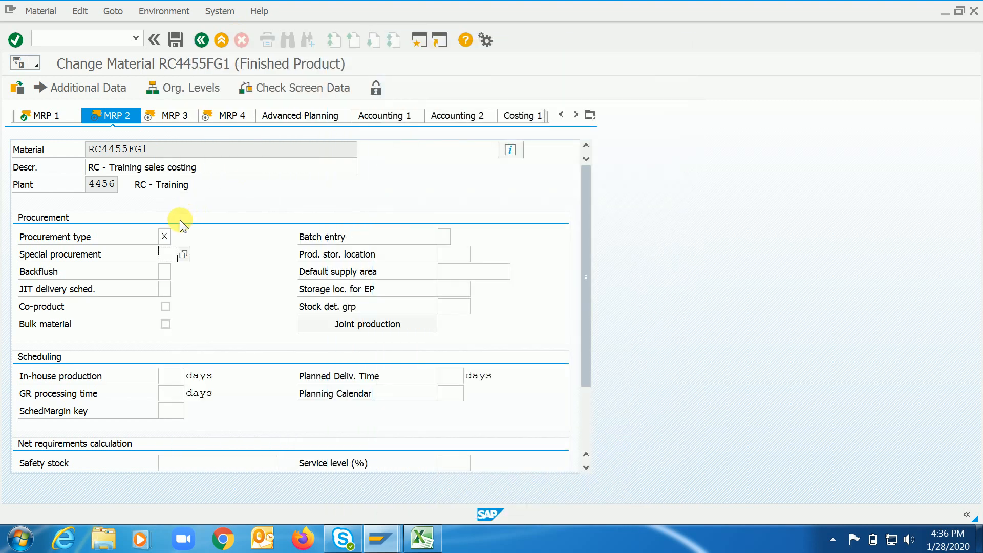
{"action": "left_click", "coordinate": [183, 255]}
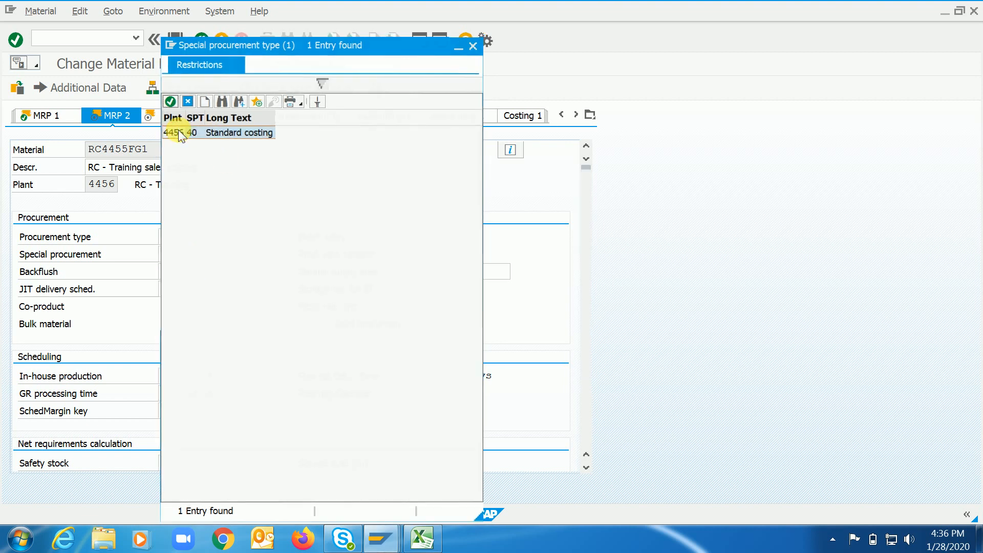
{"action": "double_click", "coordinate": [178, 132]}
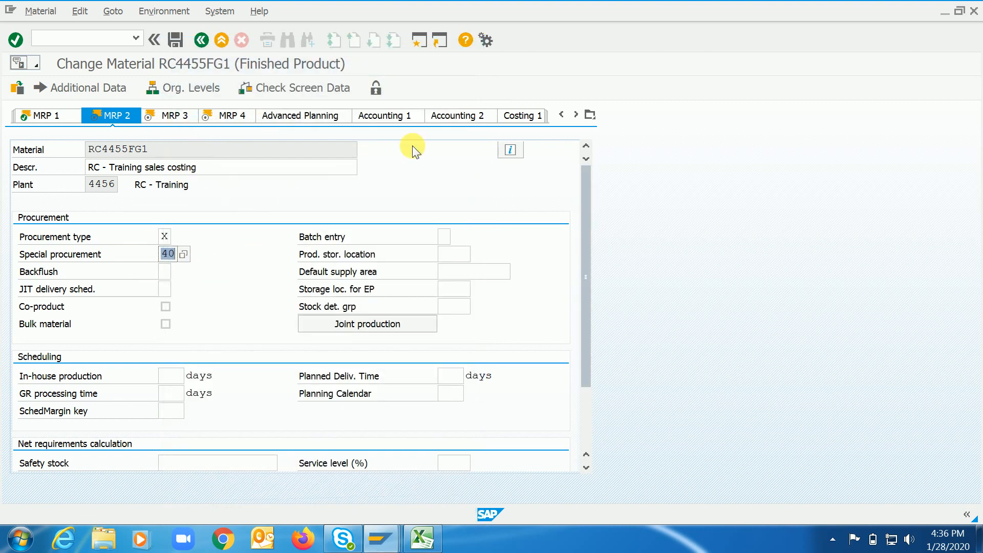
Look up the available SpecProcurem Costing values in the Costing 1 view and close the list without choosing one.
{"action": "left_click", "coordinate": [526, 117]}
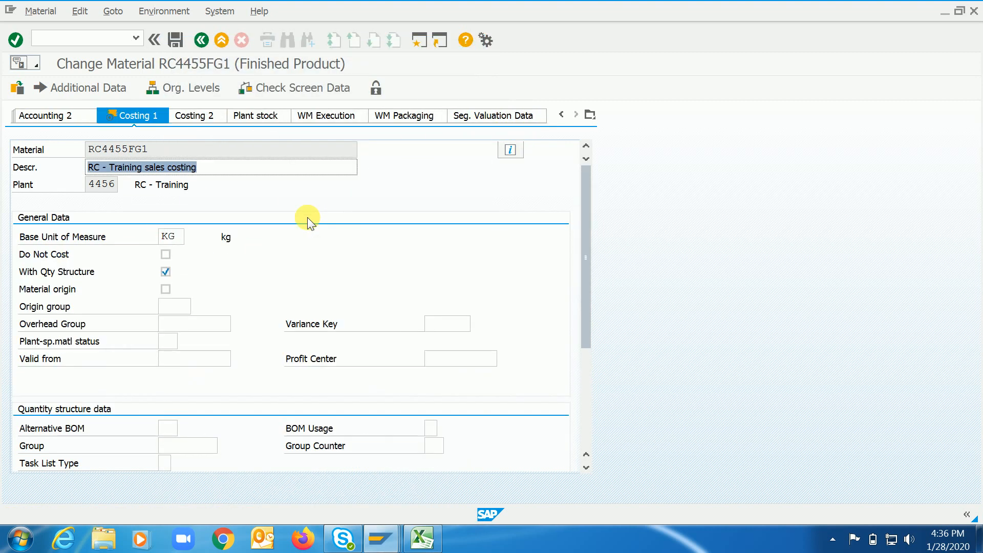
{"action": "left_click", "coordinate": [583, 426]}
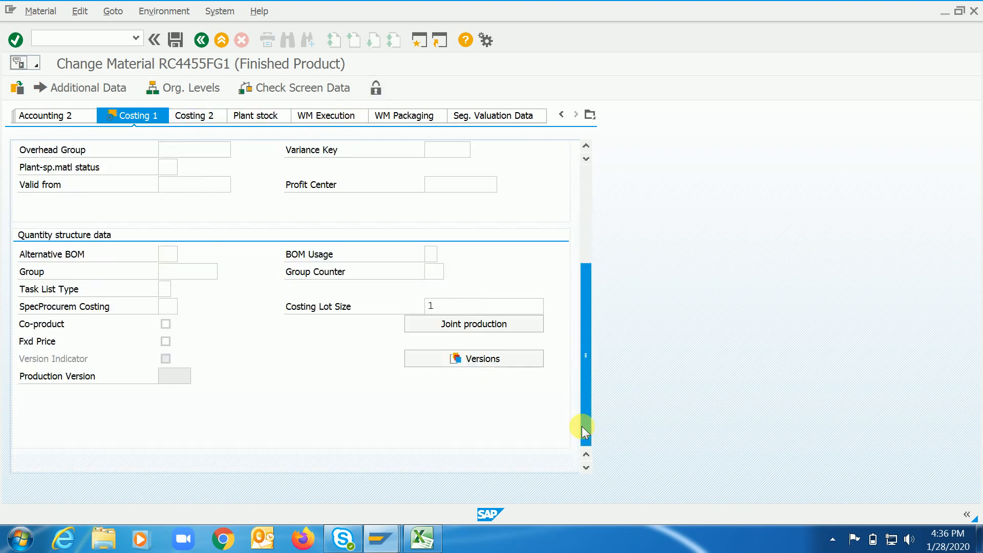
{"action": "left_click", "coordinate": [182, 307]}
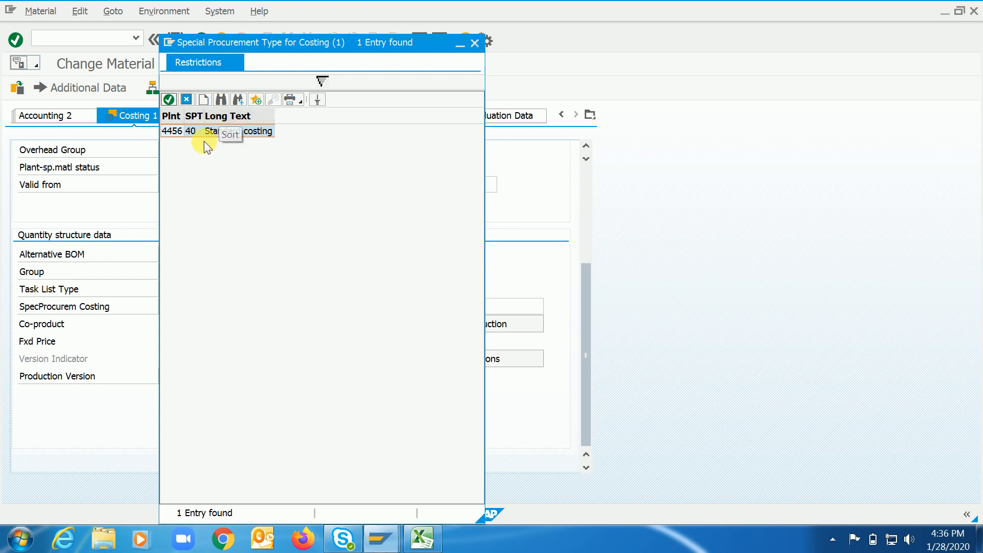
{"action": "left_click", "coordinate": [186, 100]}
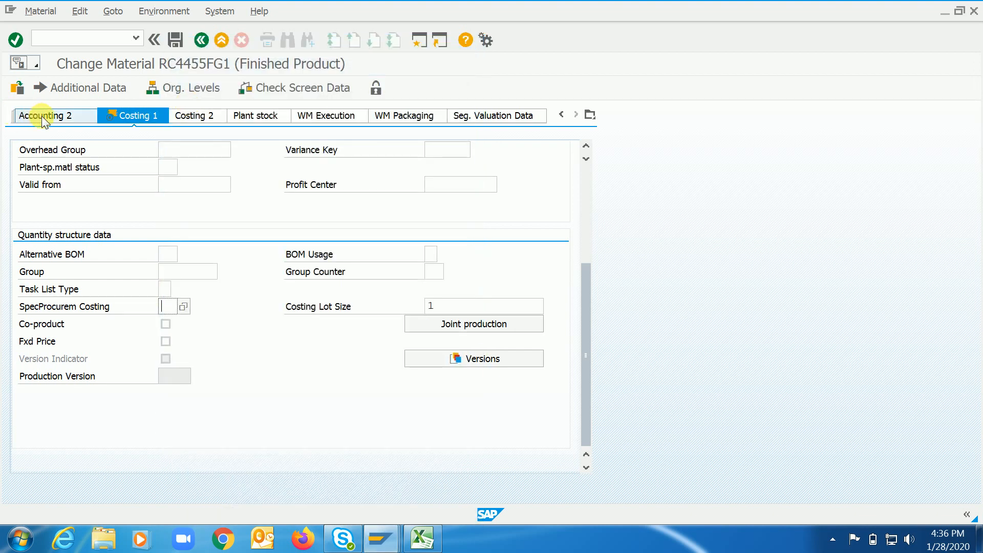
Go back to the MRP 2 view to review the material's procurement type and special procurement key.
{"action": "left_click", "coordinate": [67, 121]}
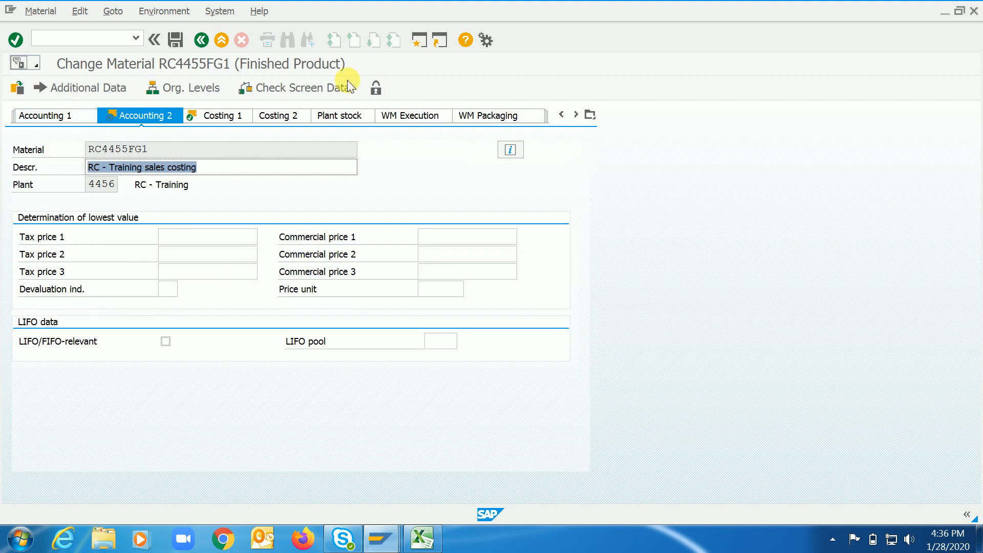
{"action": "left_click", "coordinate": [558, 115]}
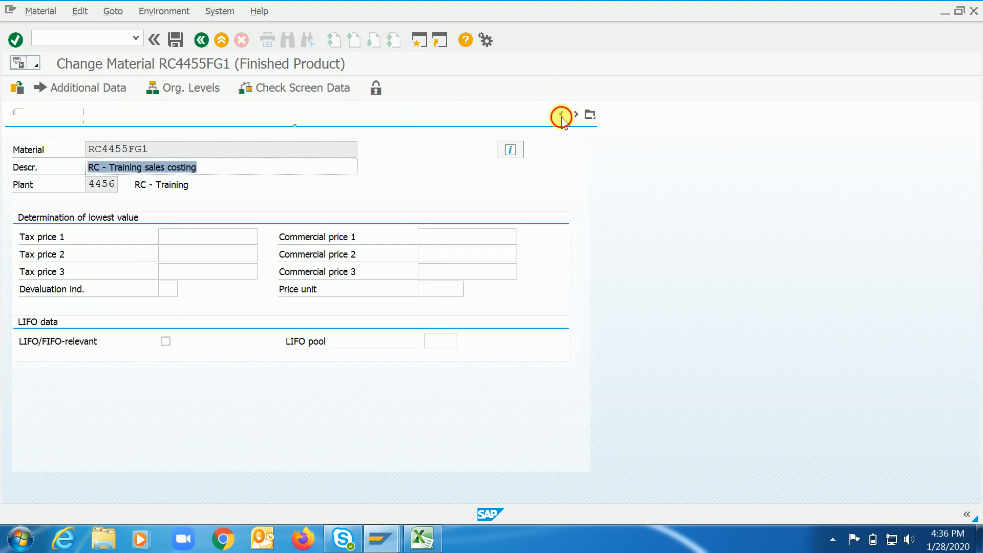
{"action": "left_click", "coordinate": [55, 121]}
{"action": "left_click", "coordinate": [54, 122]}
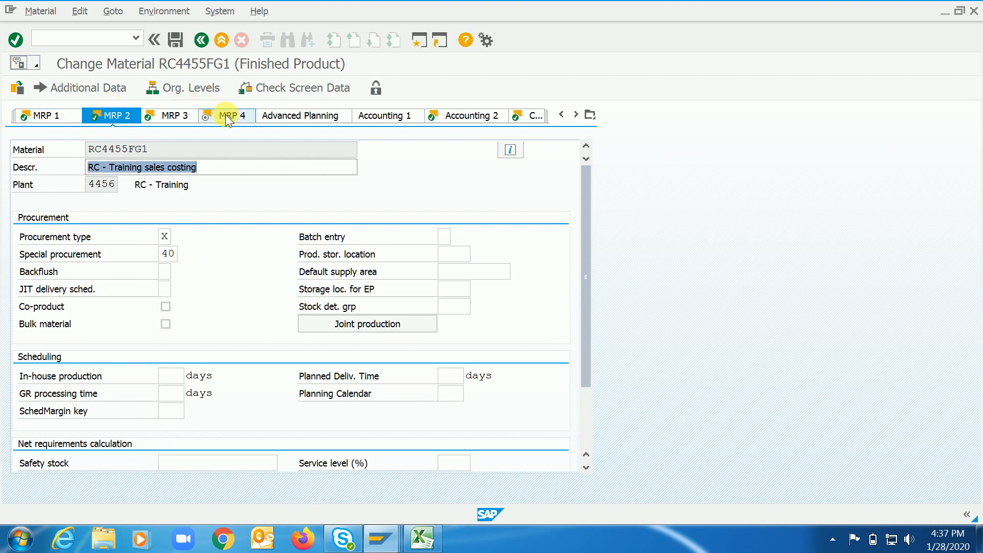
Check the SpecProcurem Costing field under the quantity structure data in the Costing 1 view of RC4455FG1.
{"action": "left_click", "coordinate": [576, 114]}
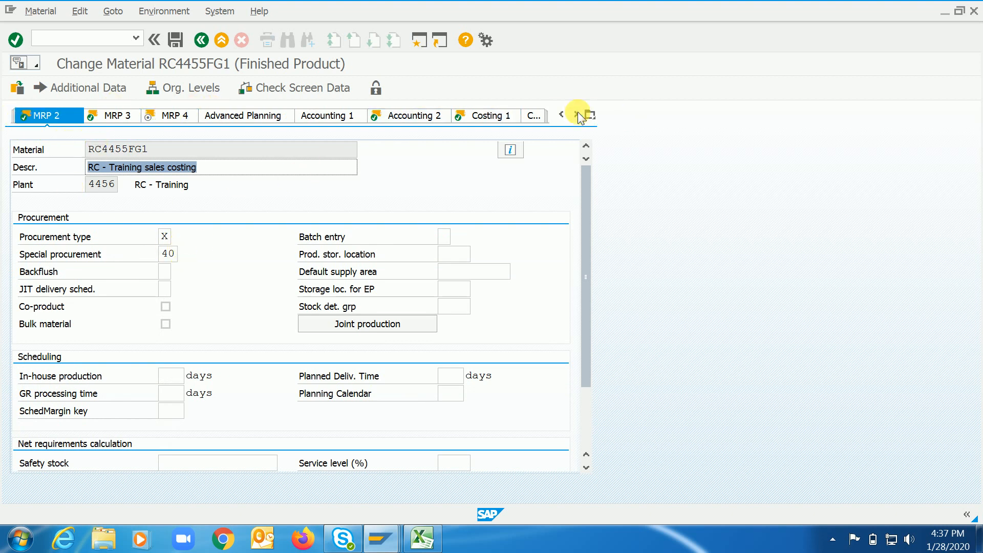
{"action": "left_click", "coordinate": [576, 114]}
{"action": "left_click", "coordinate": [576, 114]}
{"action": "left_click", "coordinate": [429, 117]}
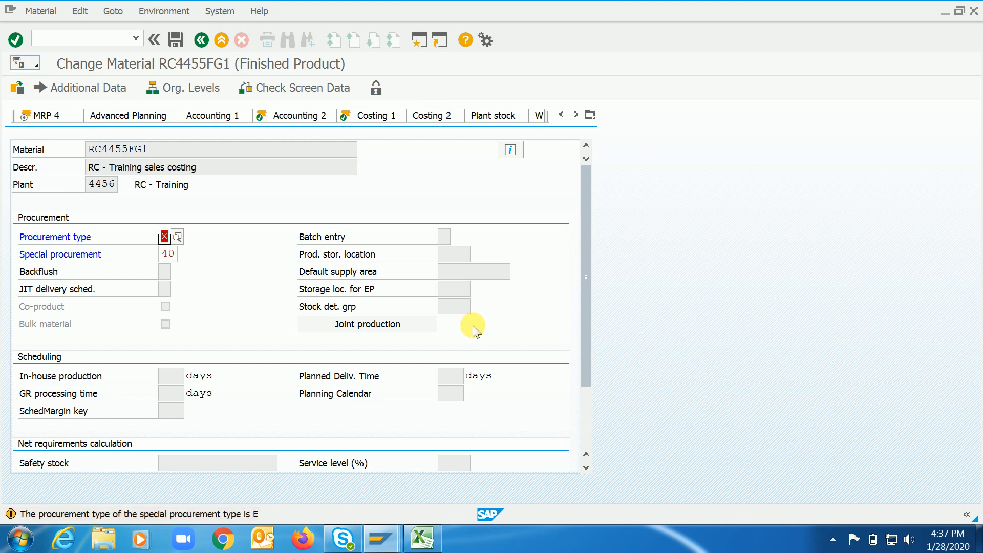
{"action": "key", "text": "Return"}
{"action": "left_click", "coordinate": [588, 428]}
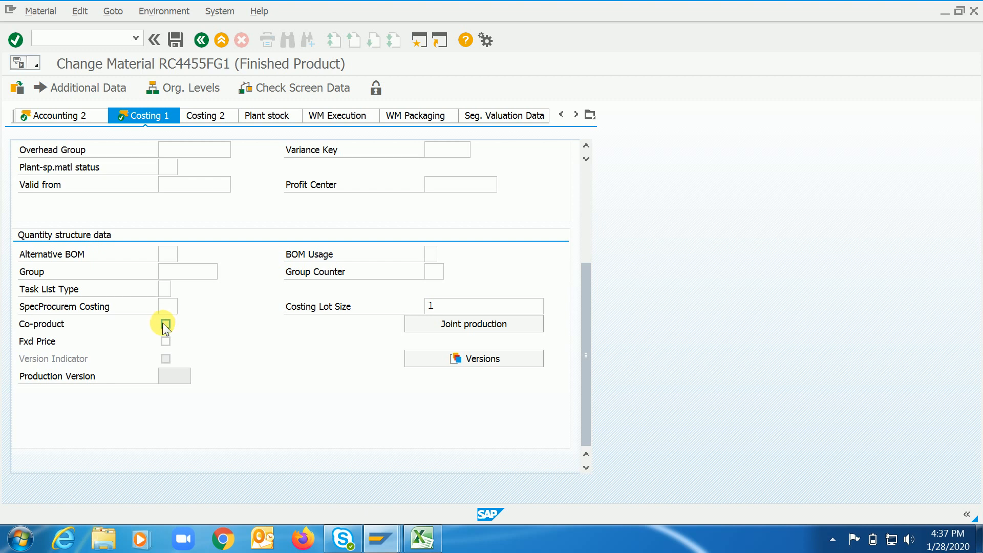
{"action": "left_click", "coordinate": [180, 309]}
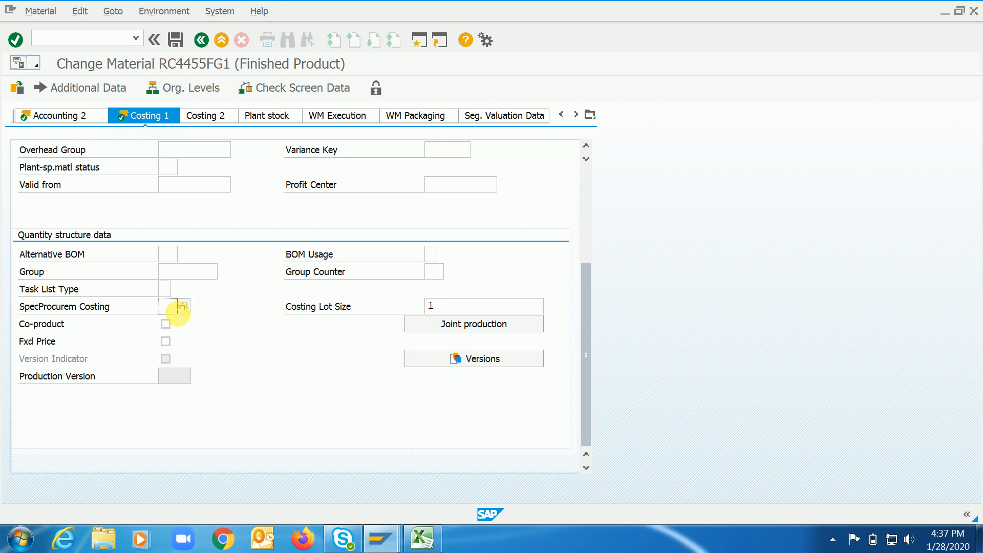
Return to the MRP 2 view of RC4455FG1 and save the material with special procurement key 40 in plant 4456.
{"action": "left_click", "coordinate": [561, 115]}
{"action": "left_click", "coordinate": [561, 115]}
{"action": "left_click", "coordinate": [563, 114]}
{"action": "left_click", "coordinate": [563, 115]}
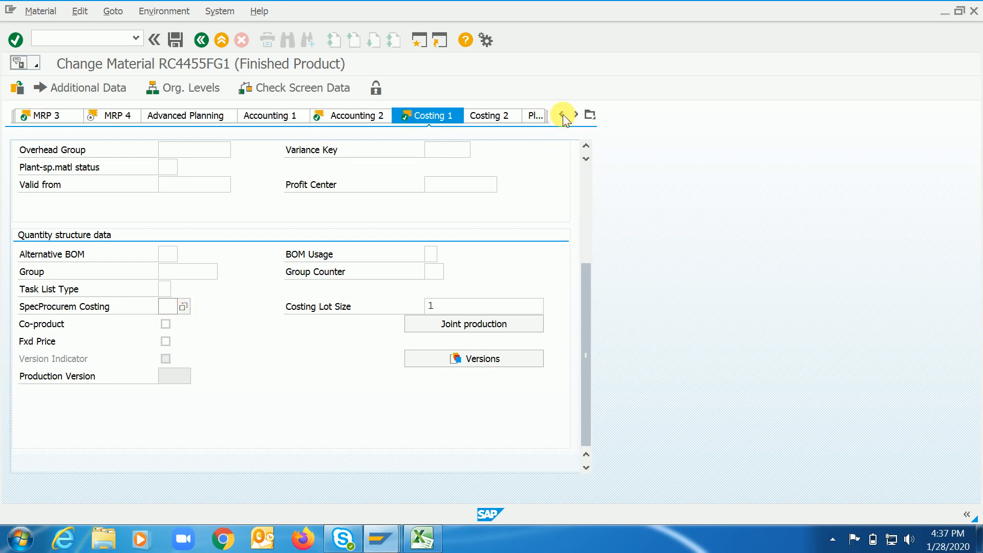
{"action": "left_click", "coordinate": [39, 114]}
{"action": "left_click", "coordinate": [39, 116]}
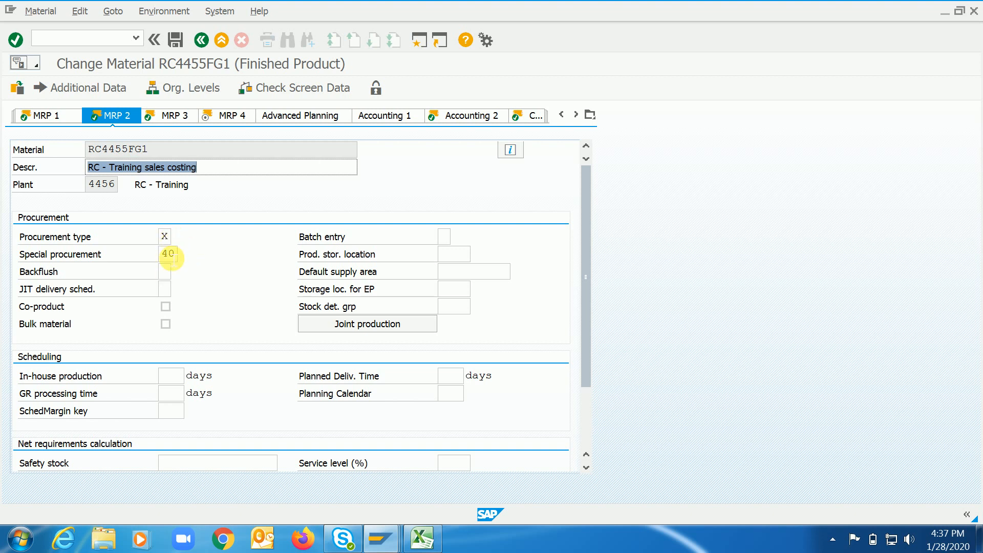
{"action": "left_click", "coordinate": [172, 42]}
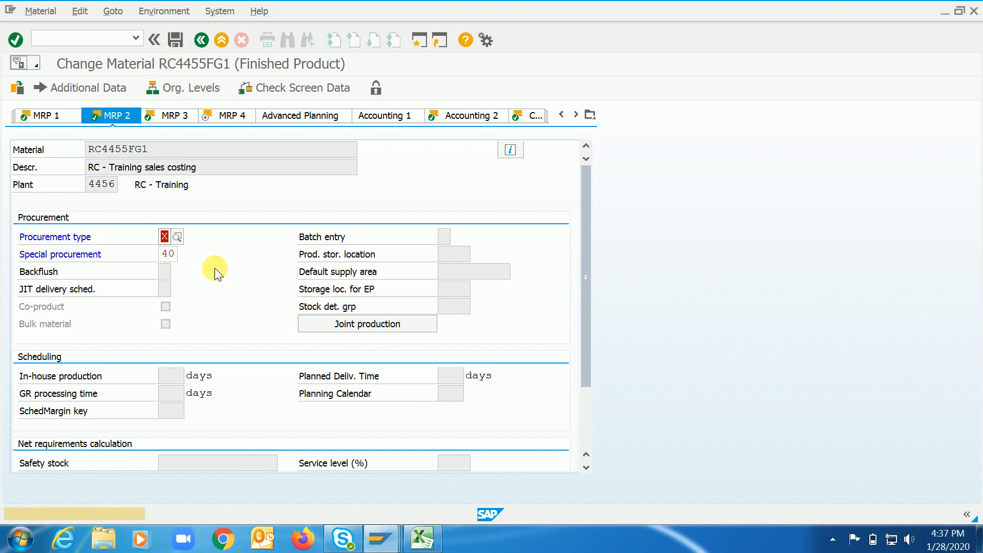
{"action": "key", "text": "Return"}
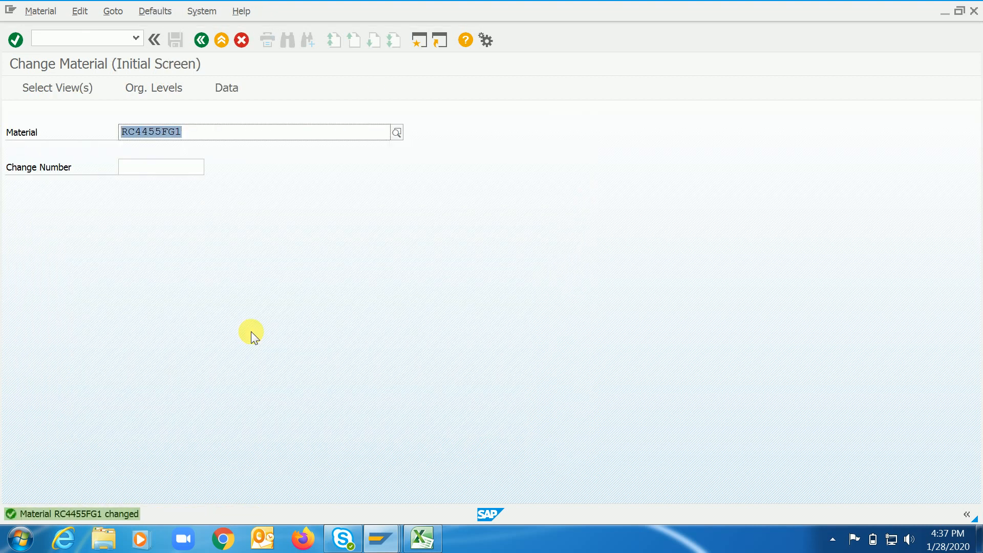
Run transaction CK11N to create a cost estimate for RC4455FG1 in plant 4456 with costing variant PPC1 and the default dates.
{"action": "key", "text": "ctrl+slash"}
{"action": "type", "text": "/n"}
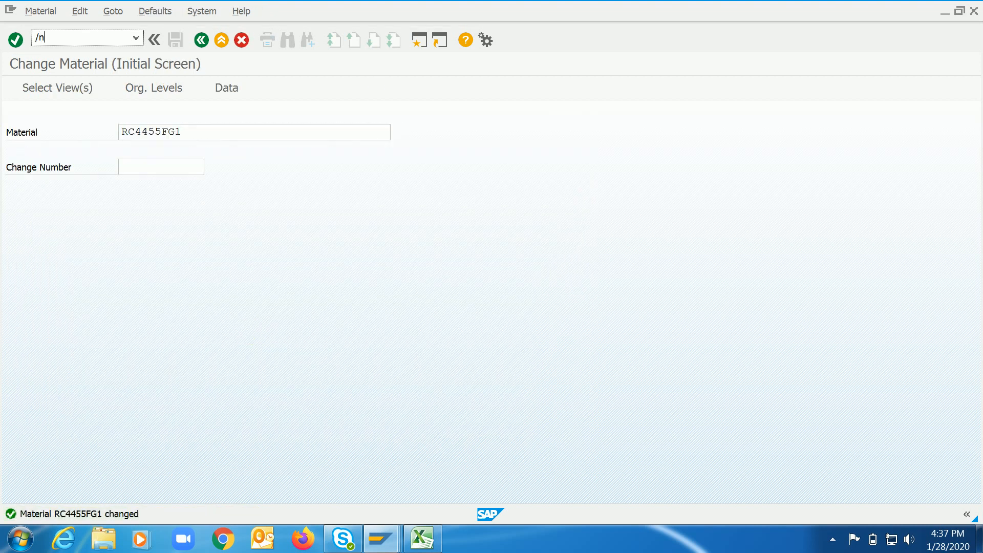
{"action": "type", "text": "ck11n"}
{"action": "key", "text": "Return"}
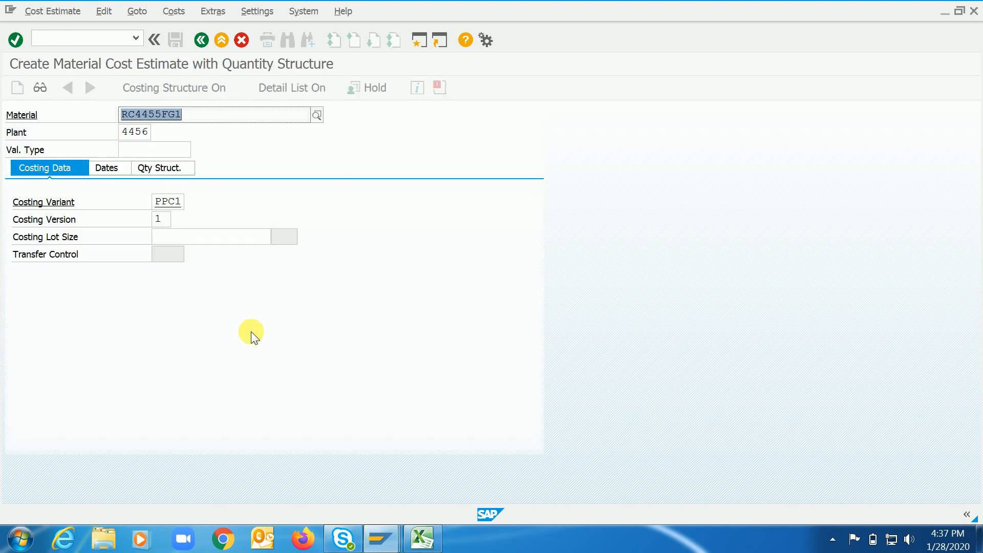
{"action": "left_click", "coordinate": [146, 133]}
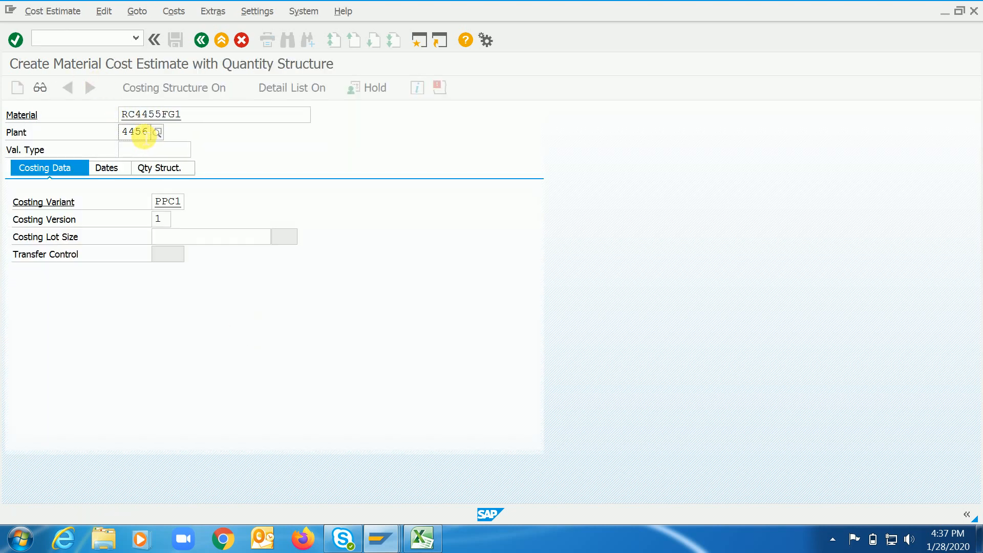
{"action": "key", "text": "Return"}
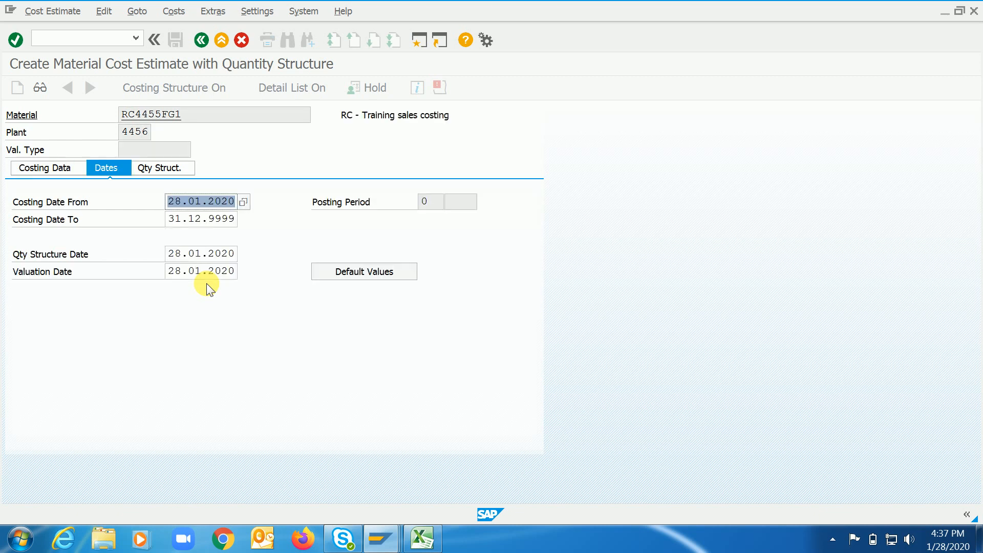
{"action": "key", "text": "Return"}
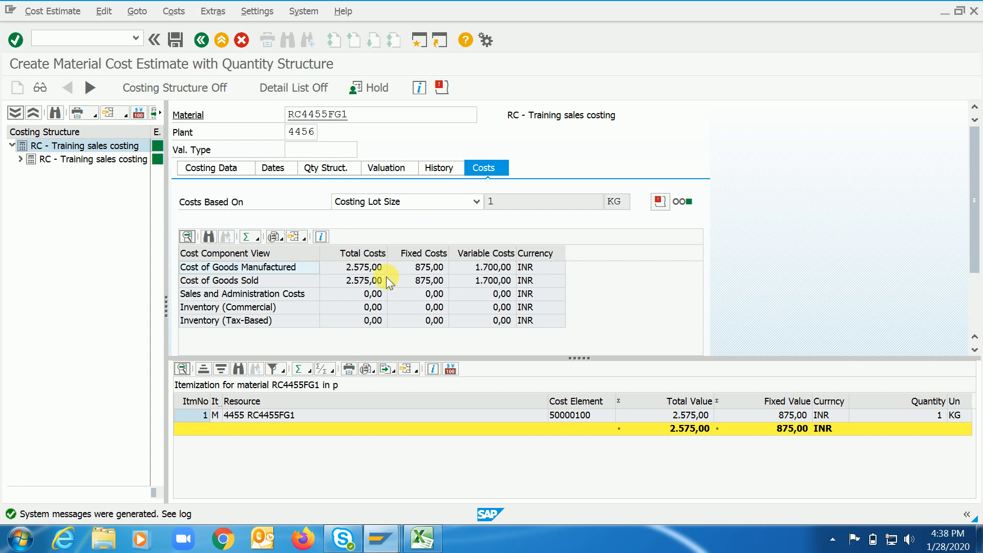
Review the special procurement type, plant and key in the quantity structure of the plant 4456 cost estimate.
{"action": "left_click", "coordinate": [309, 134]}
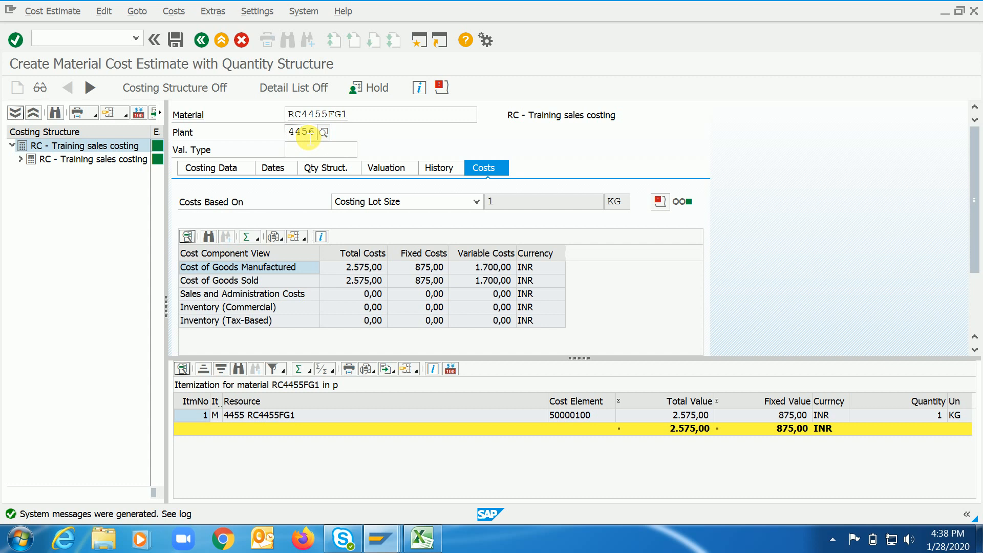
{"action": "left_click", "coordinate": [333, 168]}
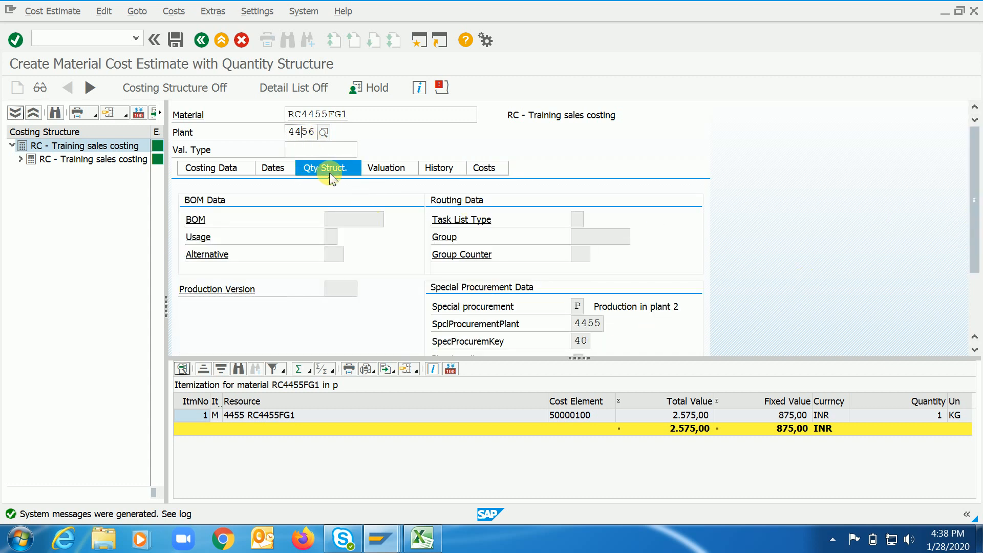
{"action": "scroll", "coordinate": [975, 243], "scroll_direction": "down", "scroll_amount": 1}
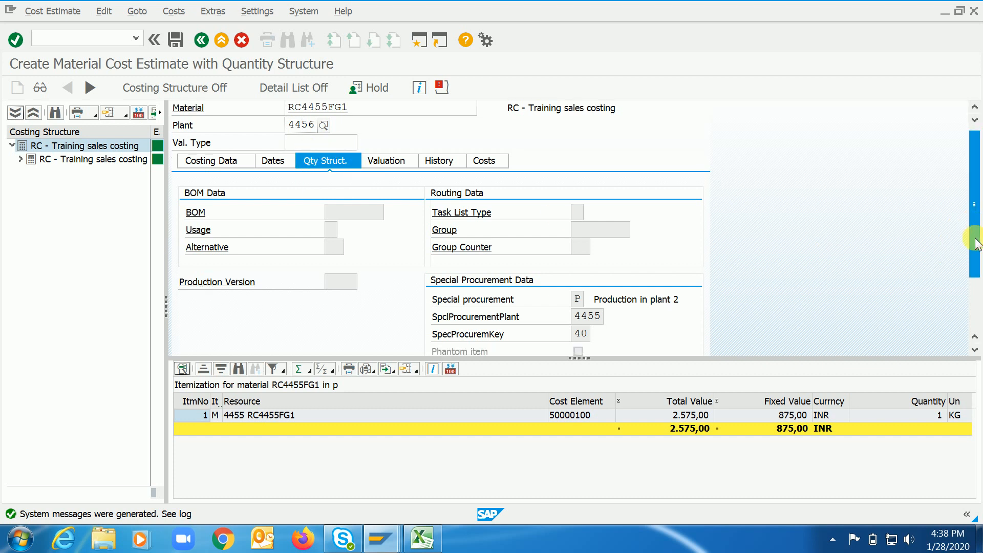
{"action": "left_click_drag", "start_coordinate": [975, 243], "coordinate": [960, 287]}
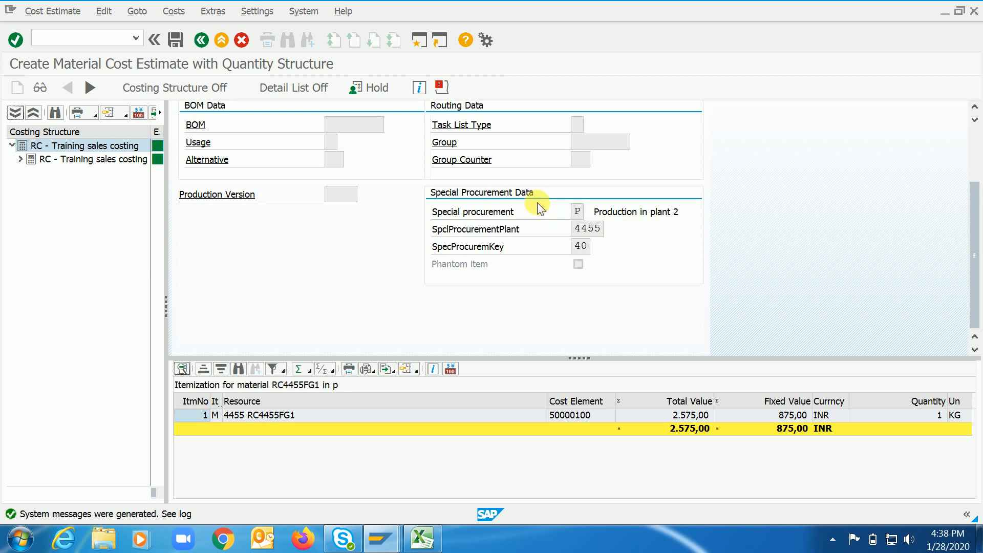
{"action": "left_click", "coordinate": [582, 215]}
{"action": "left_click", "coordinate": [589, 249]}
Display the BOM of RC4455FG1 in plant 4455 with transaction CS03 in a new session, and return to the initial screen.
{"action": "left_click", "coordinate": [417, 41]}
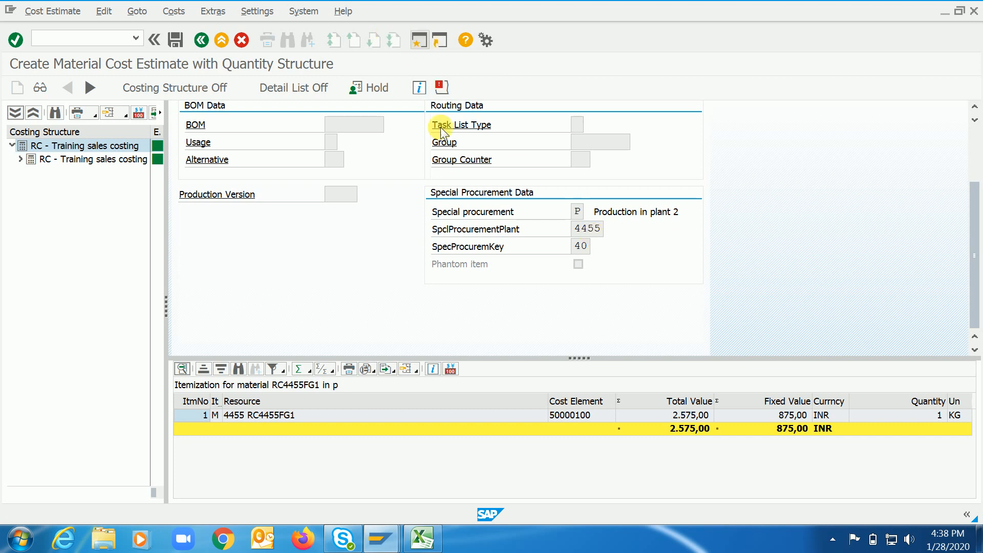
{"action": "type", "text": "cs03"}
{"action": "key", "text": "Return"}
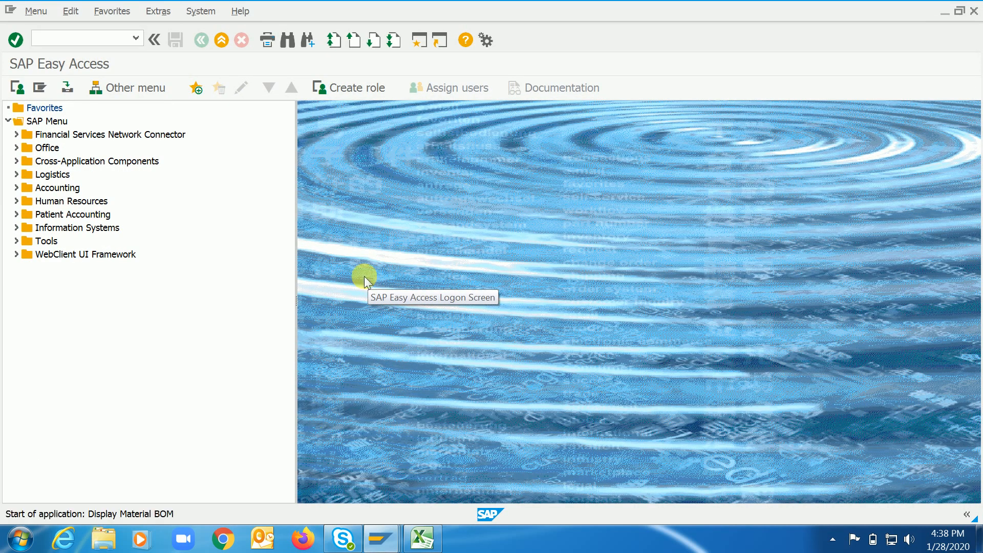
{"action": "key", "text": "Tab"}
{"action": "key", "text": "Tab"}
{"action": "key", "text": "shift+Tab"}
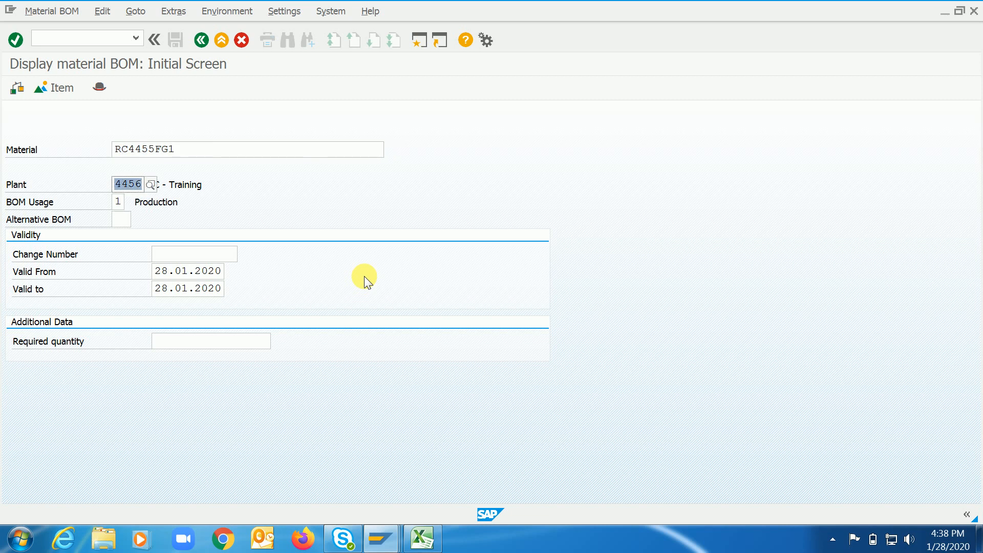
{"action": "type", "text": "4455"}
{"action": "key", "text": "Return"}
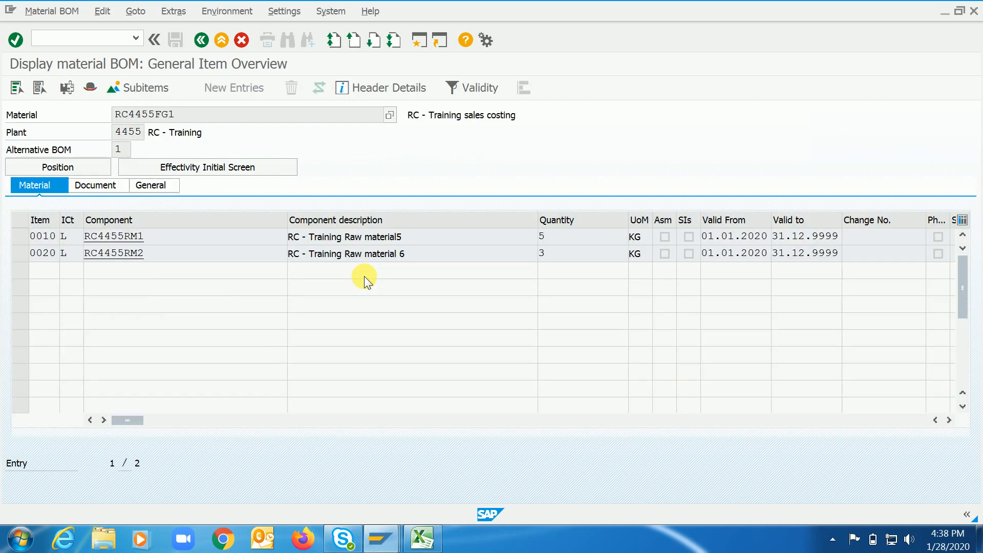
{"action": "left_click", "coordinate": [201, 40]}
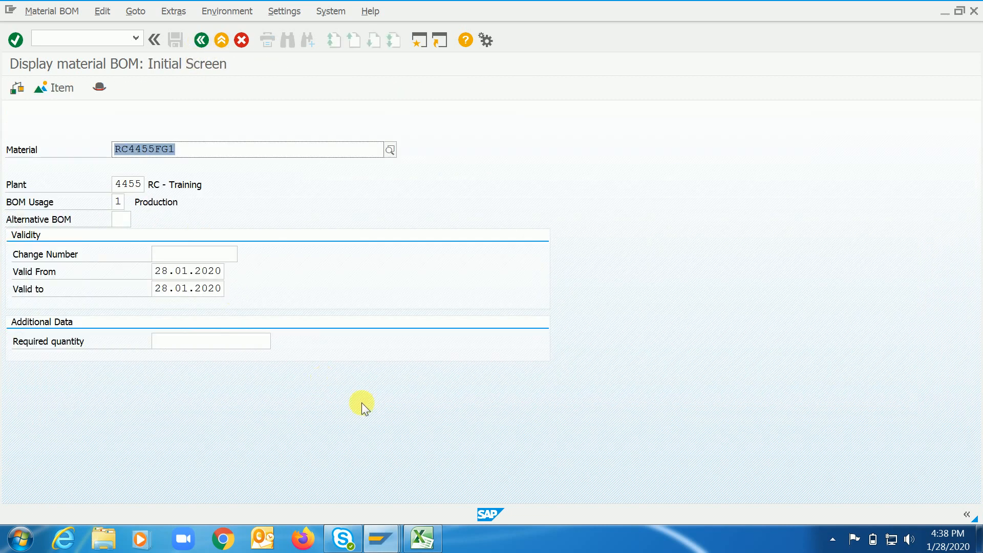
Create a CK11N cost estimate for RC4455FG1 in plant 4455 with the default dates and enlarge its itemization area.
{"action": "key", "text": "ctrl+slash"}
{"action": "type", "text": "/nck11n"}
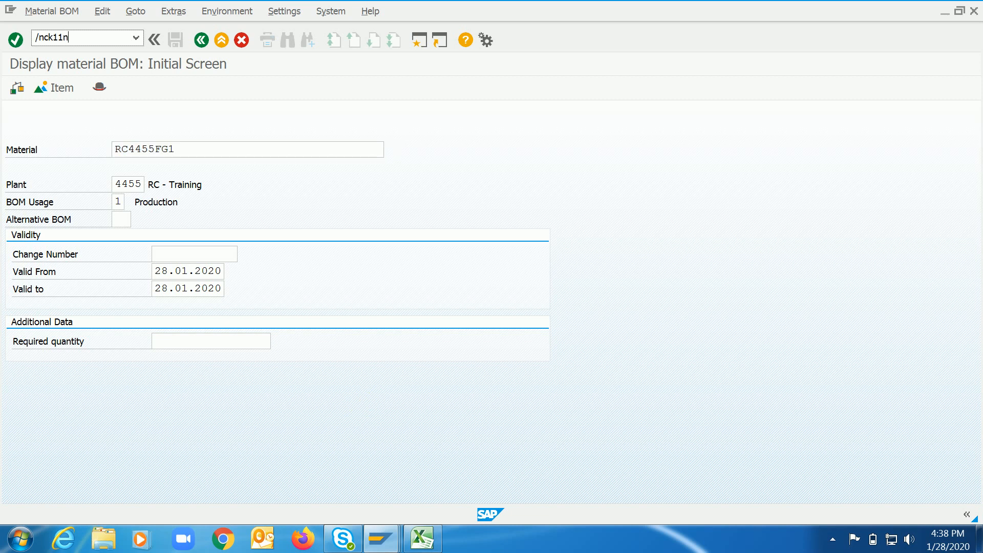
{"action": "key", "text": "Return"}
{"action": "key", "text": "Return"}
{"action": "key", "text": "Return"}
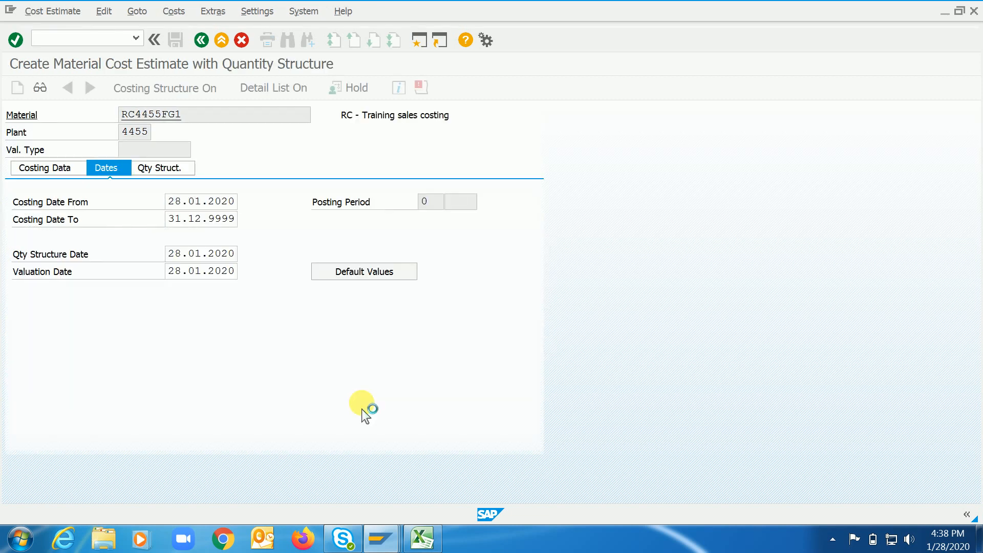
{"action": "left_click", "coordinate": [352, 294]}
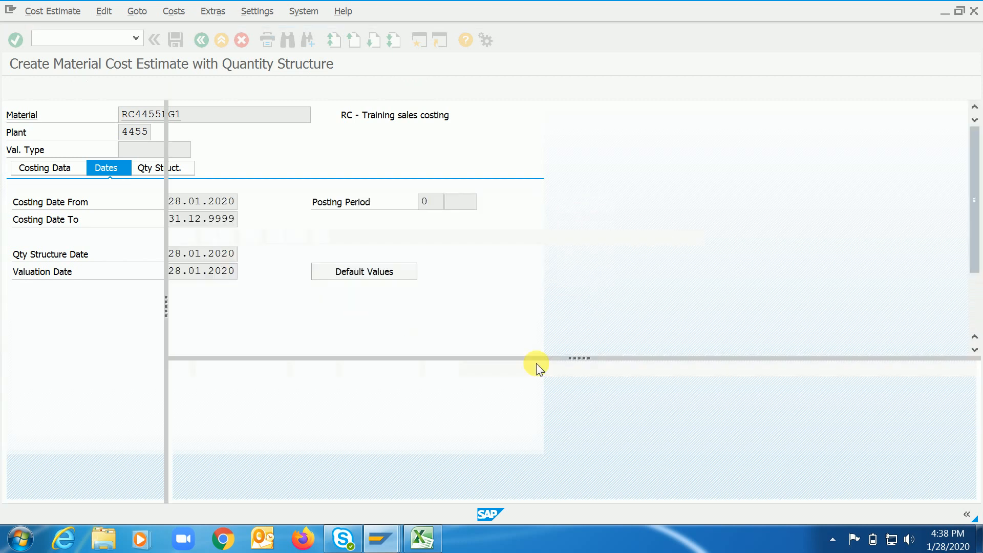
{"action": "left_click_drag", "start_coordinate": [579, 356], "coordinate": [581, 249]}
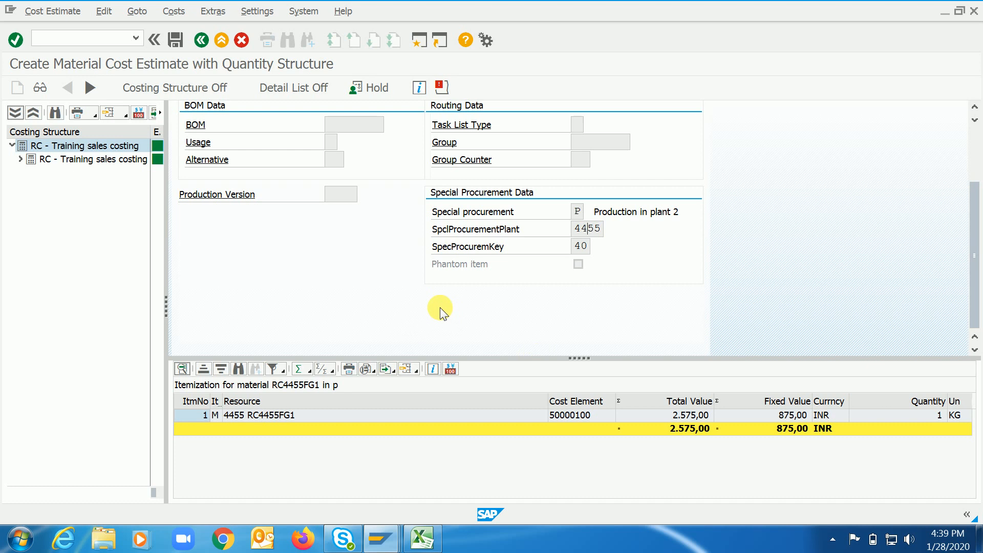
Go back to the plant 4456 cost estimate session and view its costs for comparison with plant 4455.
{"action": "key", "text": "F10"}
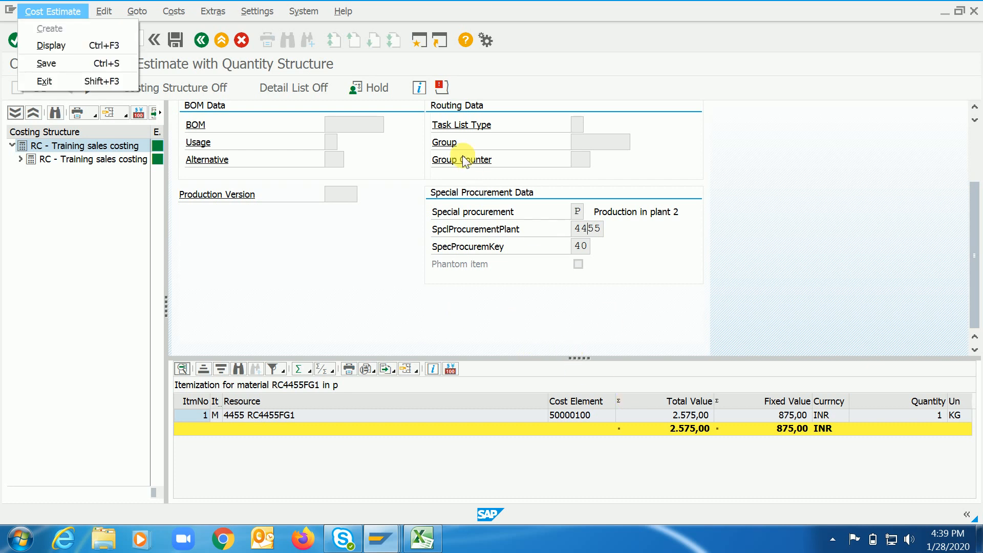
{"action": "left_click_drag", "start_coordinate": [973, 250], "coordinate": [972, 176]}
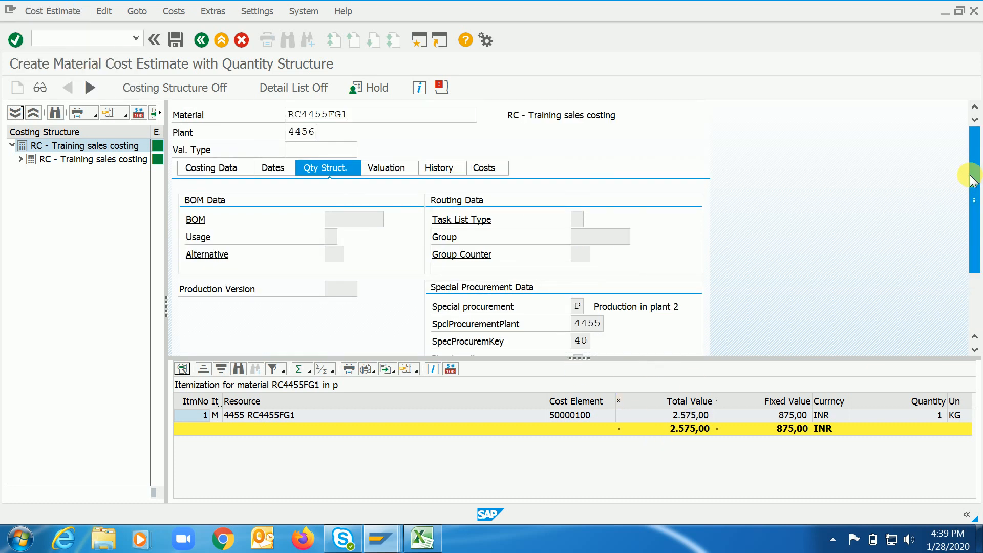
{"action": "left_click", "coordinate": [497, 173]}
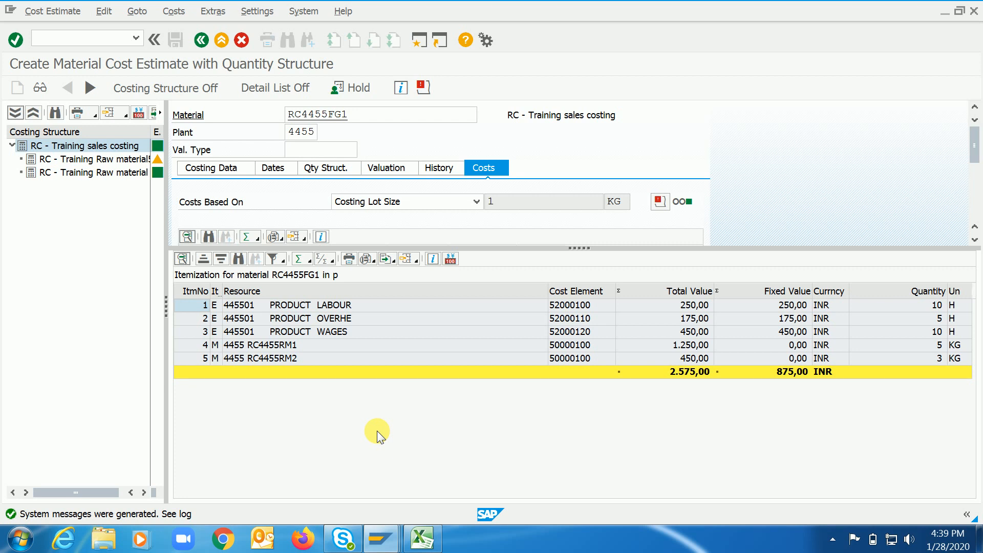
Switch to the Excel notes, enter "Additive cost" in cell B49 of Sheet1, and return to the SAP cost estimate.
{"action": "key", "text": "alt+Tab"}
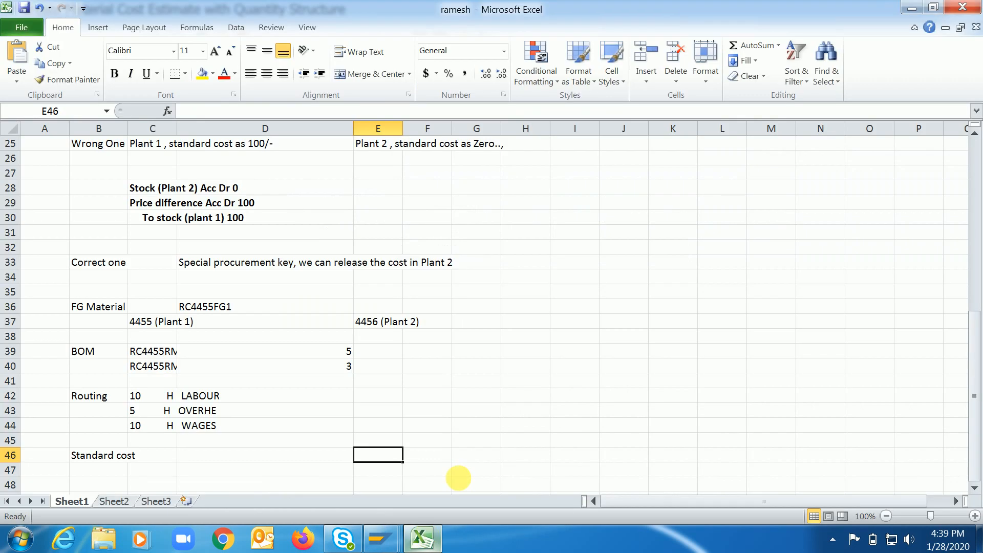
{"action": "left_click", "coordinate": [158, 474]}
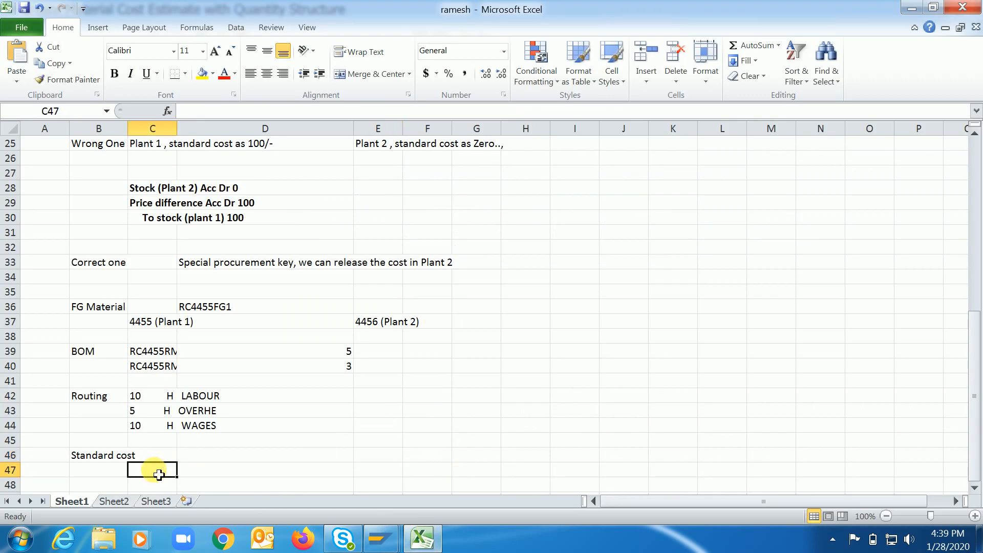
{"action": "key", "text": "Down"}
{"action": "key", "text": "Down"}
{"action": "key", "text": "Left"}
{"action": "key", "text": "Left"}
{"action": "key", "text": "Right"}
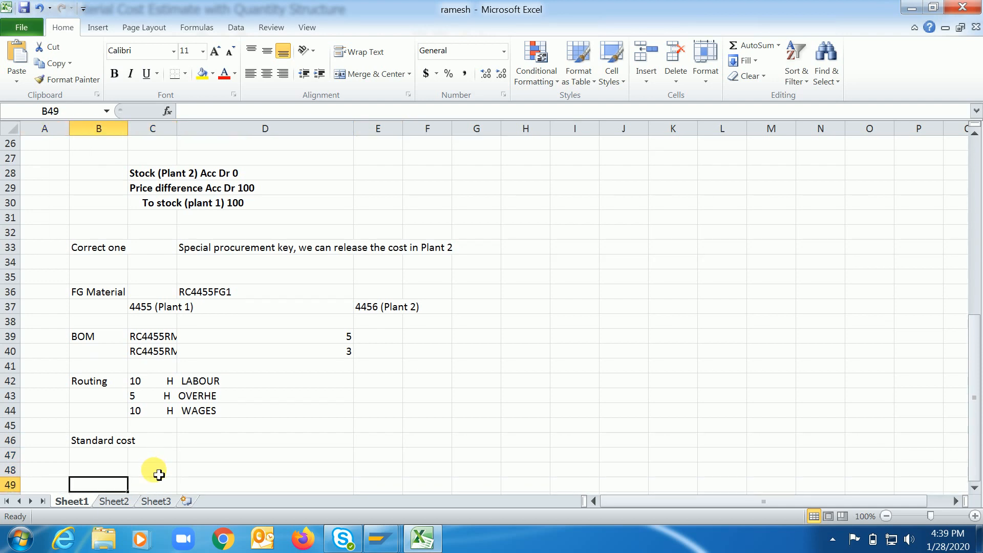
{"action": "type", "text": "Additive cost"}
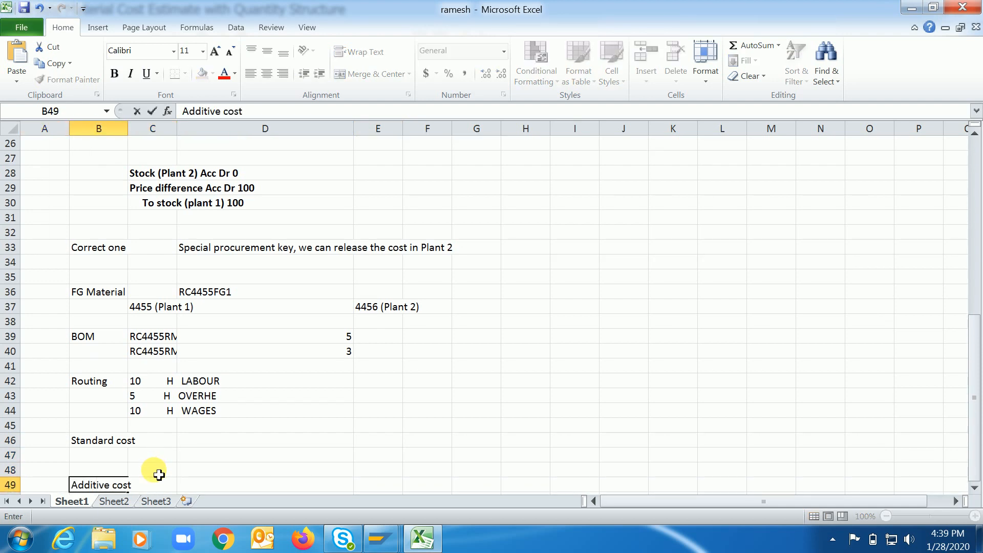
{"action": "key", "text": "Return"}
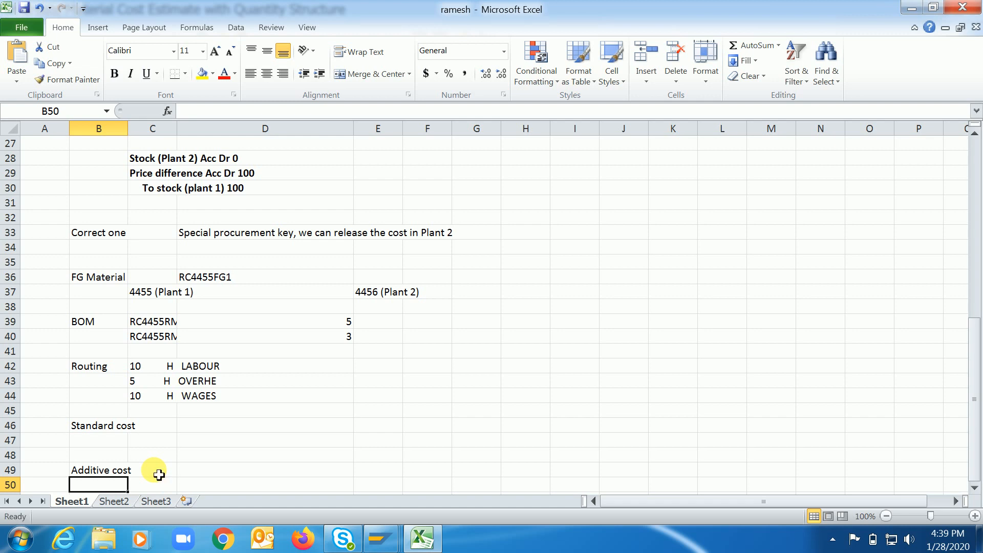
{"action": "left_click", "coordinate": [423, 540]}
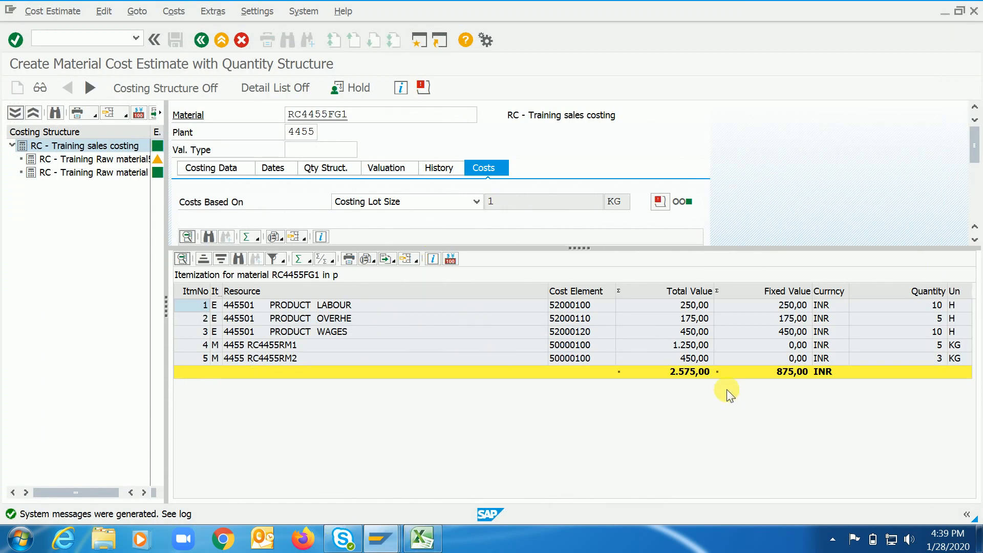
Return to the RC4455FG1 cost estimate session for plant 4456 and save the estimate.
{"action": "left_click", "coordinate": [683, 370]}
{"action": "mouse_move", "coordinate": [381, 538]}
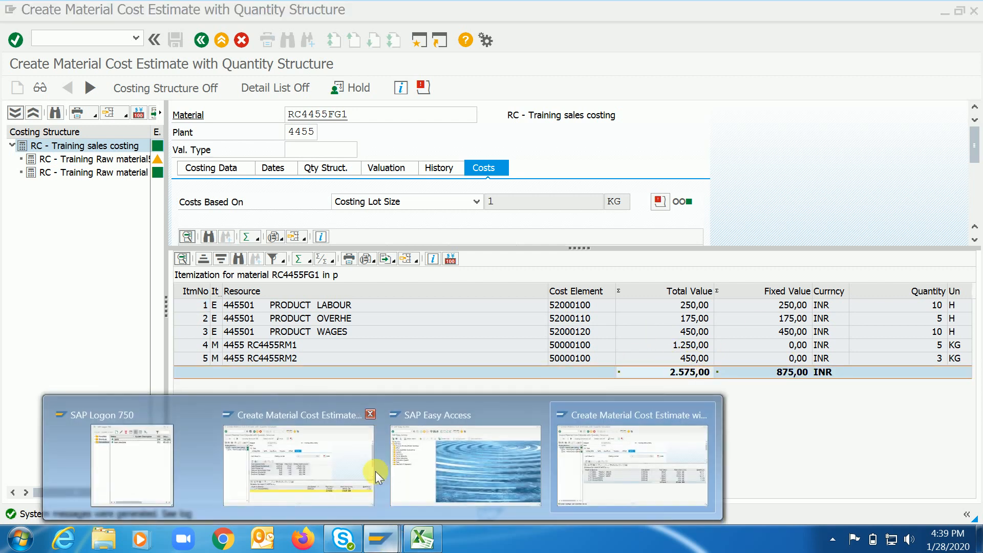
{"action": "left_click", "coordinate": [323, 469]}
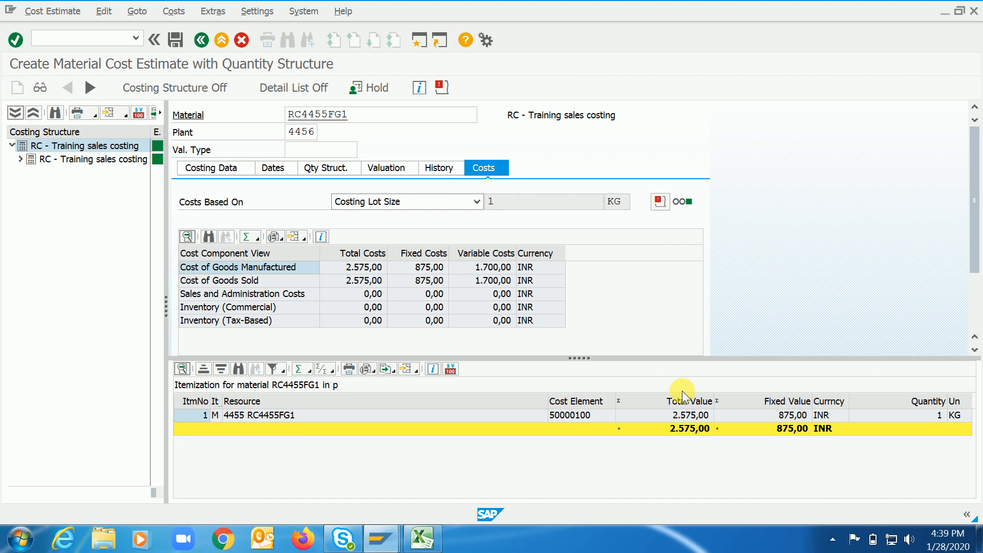
{"action": "left_click", "coordinate": [176, 41]}
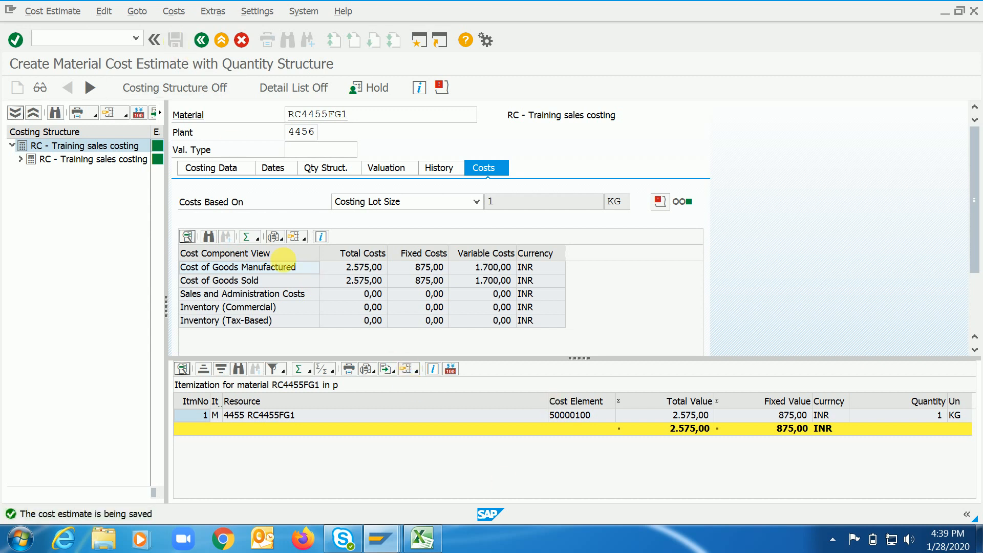
Copy the material number RC4455FG1 from the cost estimate and open the price update transaction CK24.
{"action": "left_click", "coordinate": [354, 117]}
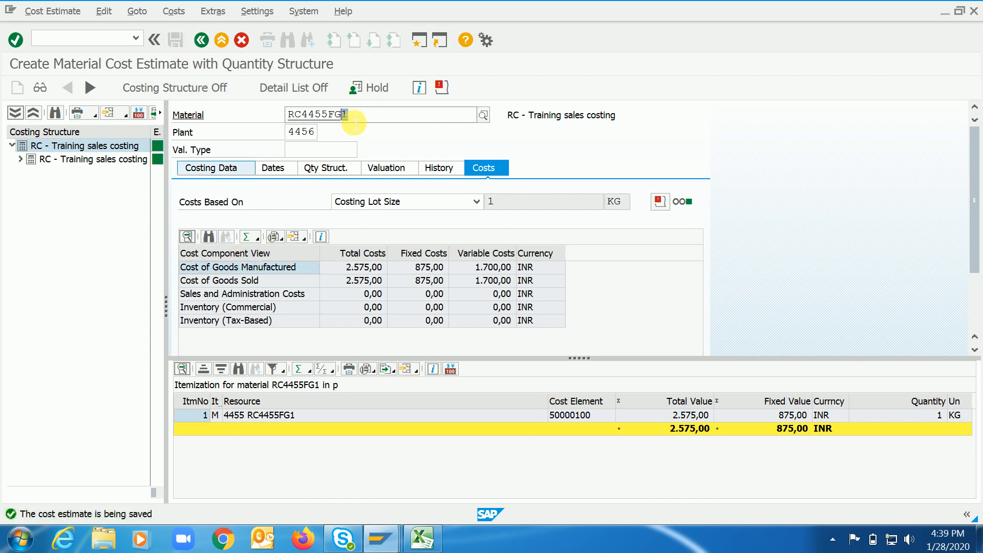
{"action": "key", "text": "shift+Left"}
{"action": "key", "text": "shift+Left"}
{"action": "key", "text": "shift+Left"}
{"action": "key", "text": "shift+Left"}
{"action": "key", "text": "shift+Left"}
{"action": "key", "text": "shift+Left"}
{"action": "key", "text": "shift+Left"}
{"action": "key", "text": "shift+Left"}
{"action": "key", "text": "ctrl+c"}
{"action": "key", "text": "ctrl+slash"}
{"action": "type", "text": "/nck24"}
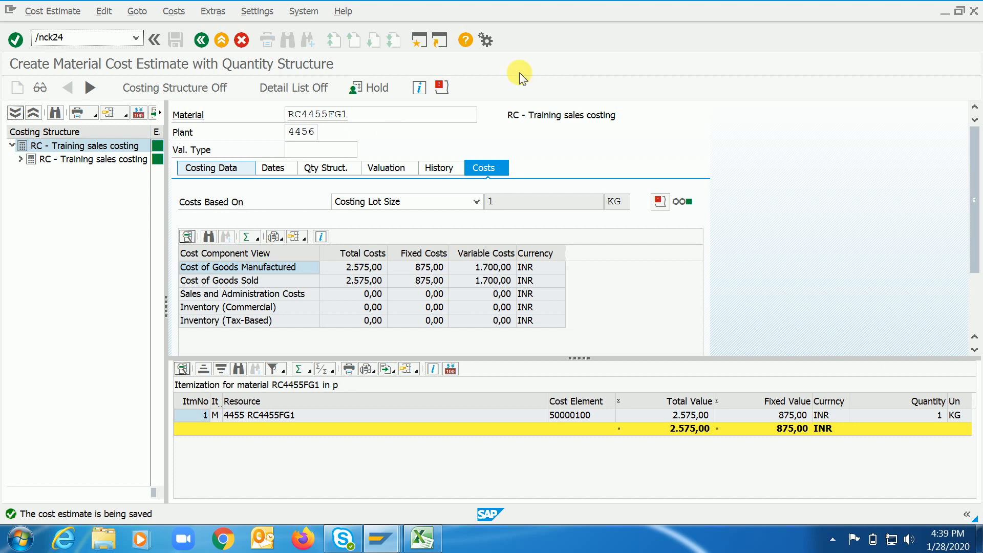
{"action": "left_click", "coordinate": [276, 167]}
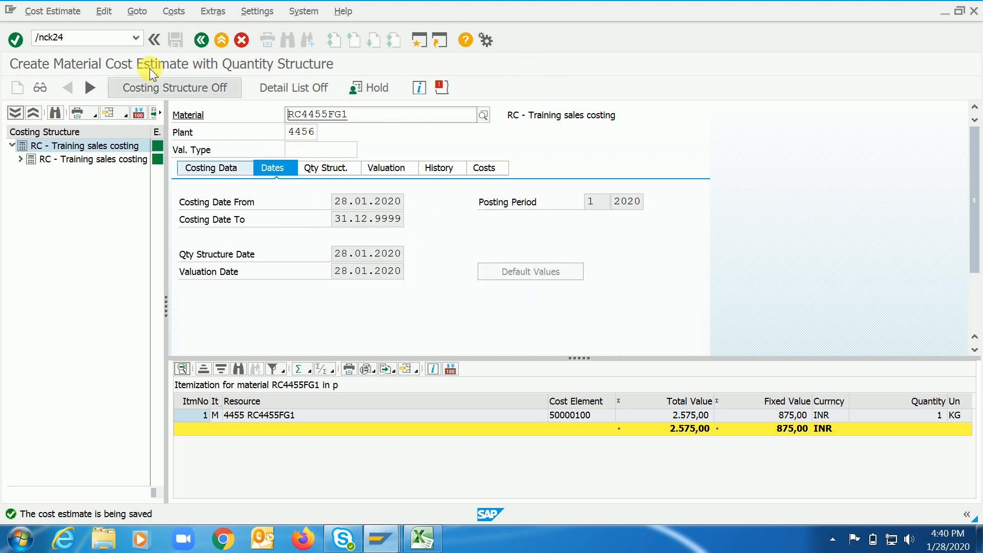
{"action": "left_click", "coordinate": [98, 38]}
{"action": "key", "text": "Return"}
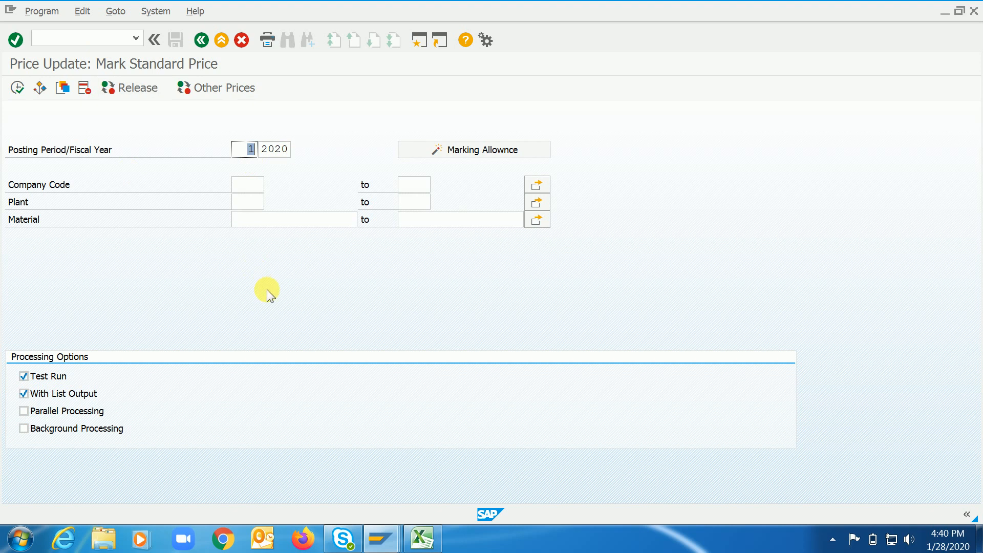
Fill in company code 4455, plant 4456 and material RC4455FG1 for the price marking, and turn off the test run.
{"action": "left_click", "coordinate": [248, 185]}
{"action": "type", "text": "4"}
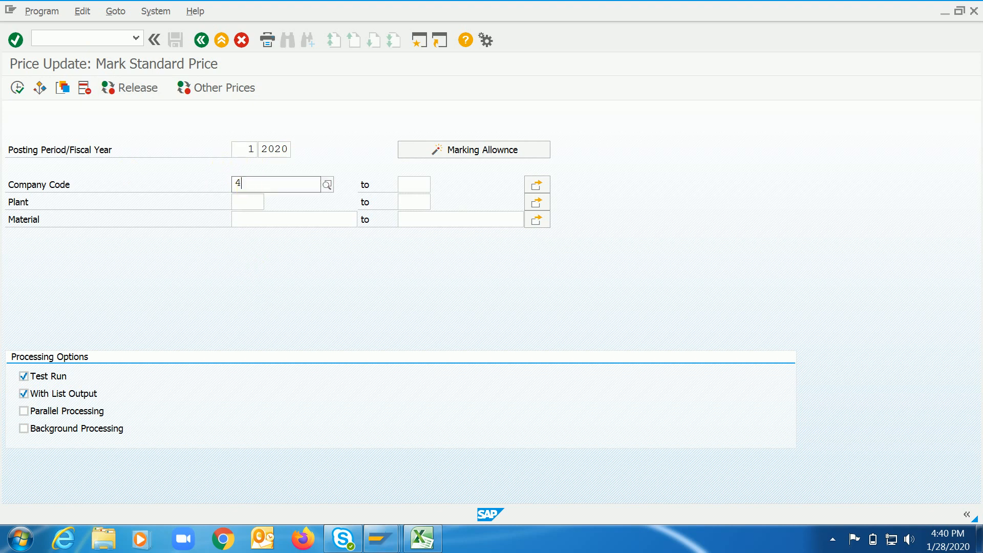
{"action": "type", "text": "455"}
{"action": "key", "text": "Down"}
{"action": "key", "text": "Return"}
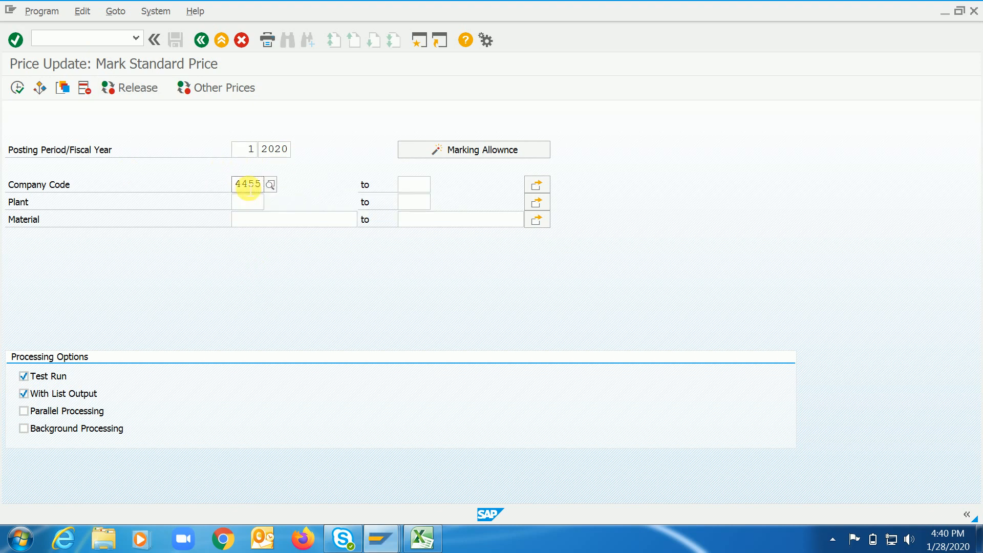
{"action": "key", "text": "Tab"}
{"action": "type", "text": "4456"}
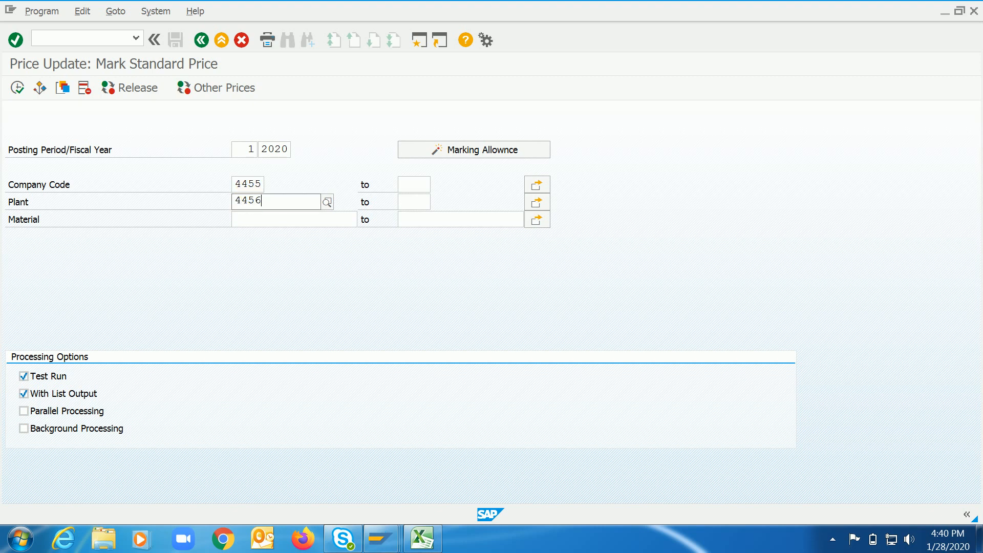
{"action": "key", "text": "Down"}
{"action": "key", "text": "Return"}
{"action": "key", "text": "Tab"}
{"action": "key", "text": "ctrl+v"}
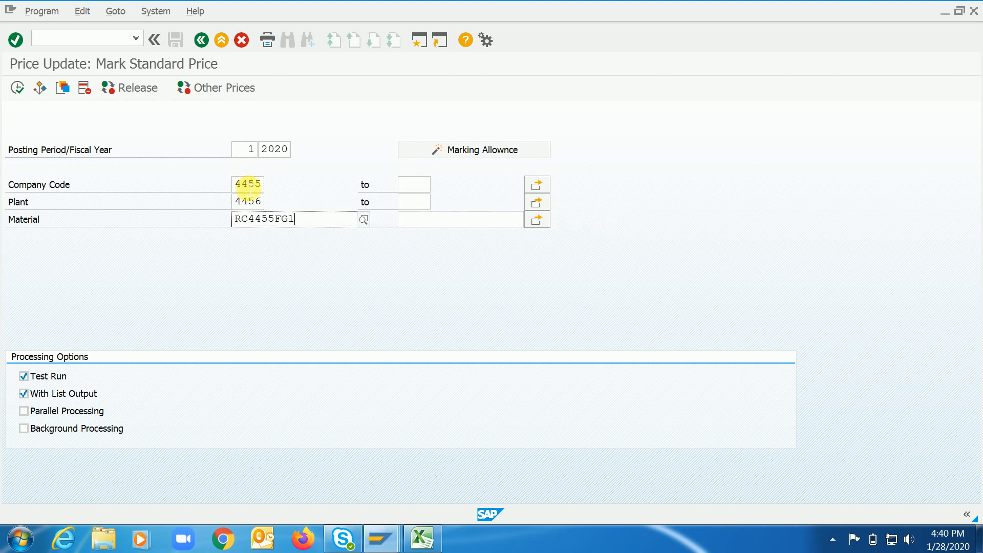
{"action": "left_click", "coordinate": [57, 375]}
Allow marking for company code 4455 with costing variant PPC1 and costing version 01, save, and return to the marking selection.
{"action": "left_click", "coordinate": [484, 150]}
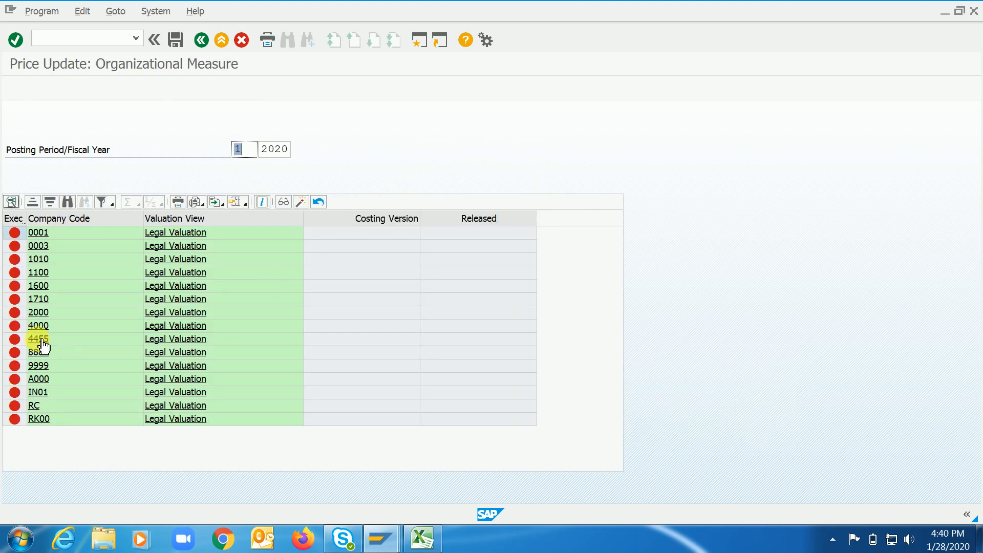
{"action": "left_click", "coordinate": [64, 340]}
{"action": "left_click", "coordinate": [214, 209]}
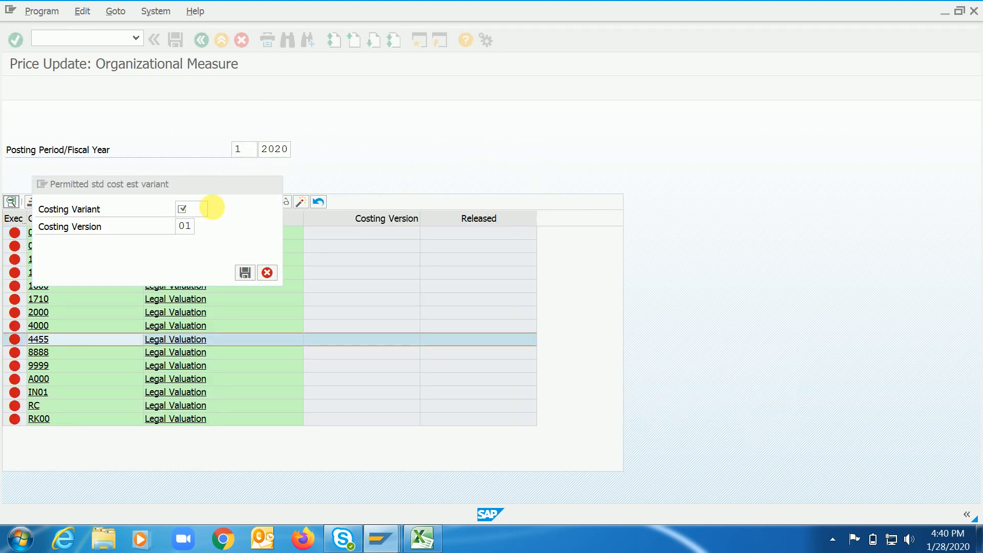
{"action": "double_click", "coordinate": [58, 211]}
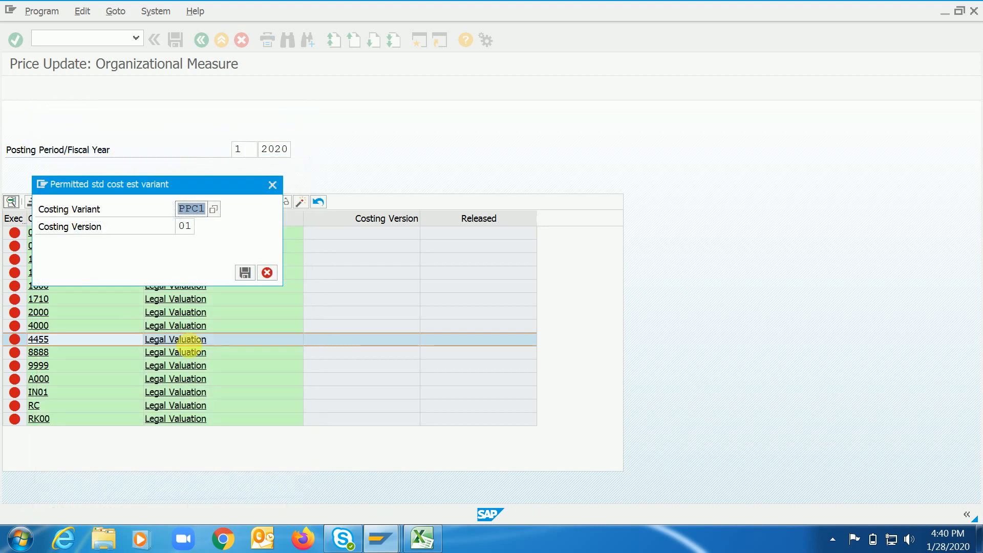
{"action": "left_click", "coordinate": [249, 272]}
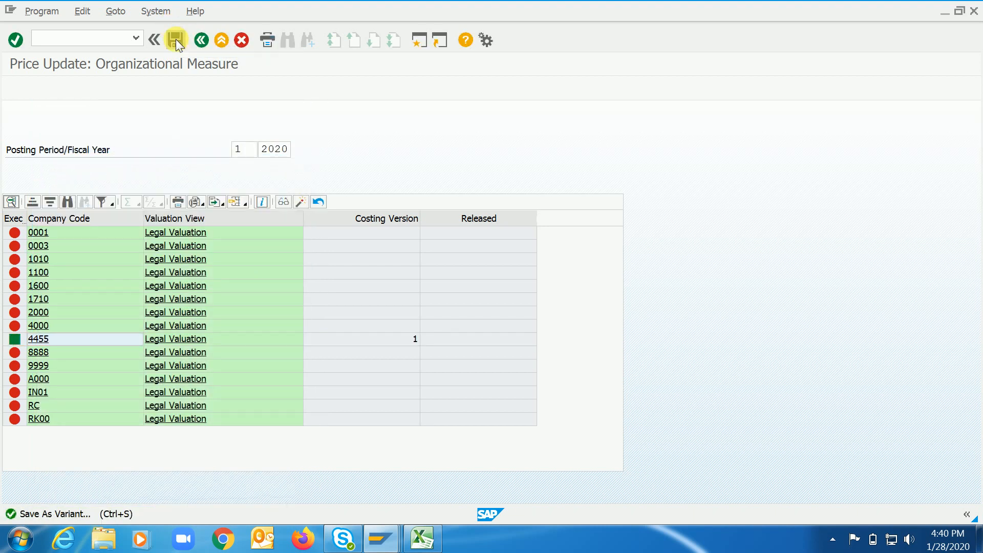
{"action": "left_click", "coordinate": [202, 43]}
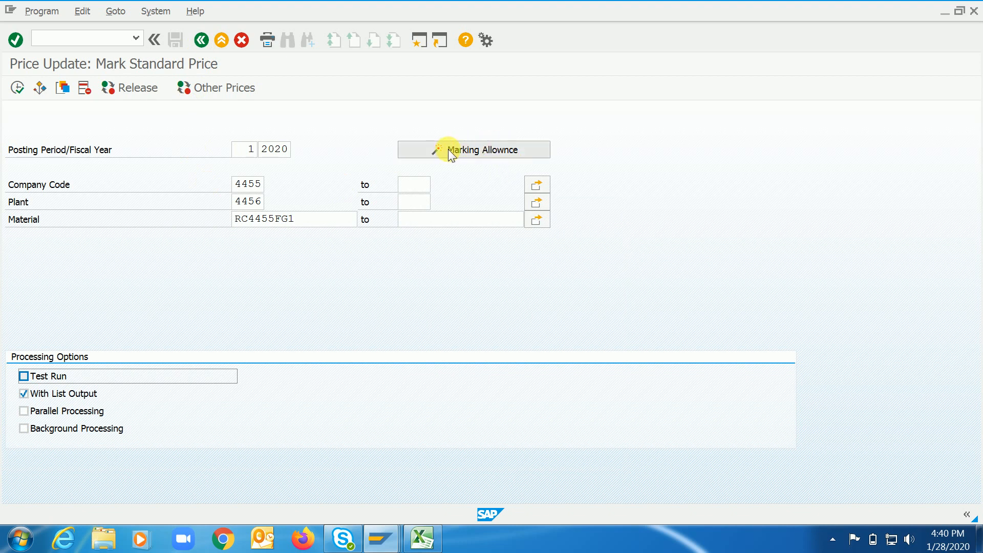
Check the permitted costing variants in the marking allowance of company code 4455 and return to the marking selection.
{"action": "left_click", "coordinate": [486, 149]}
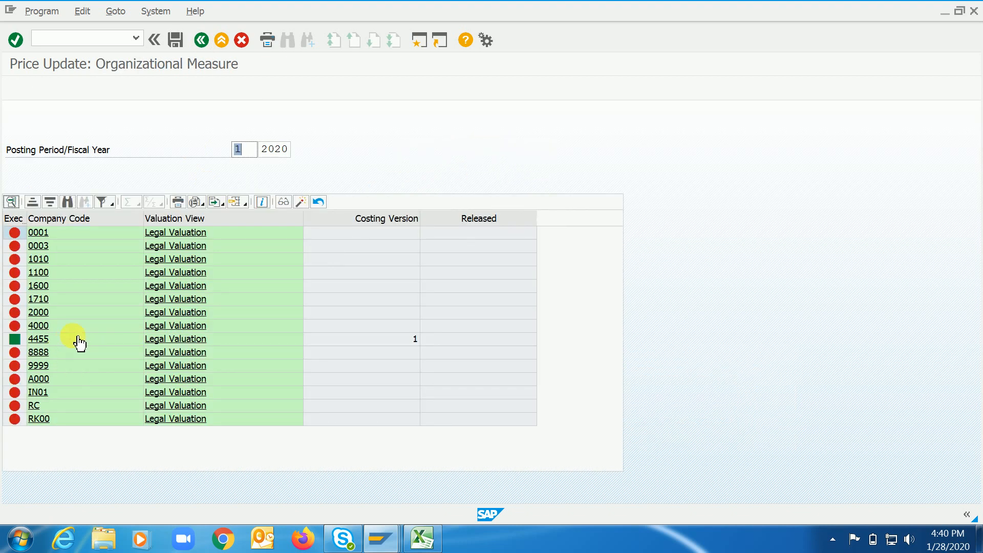
{"action": "left_click", "coordinate": [70, 338]}
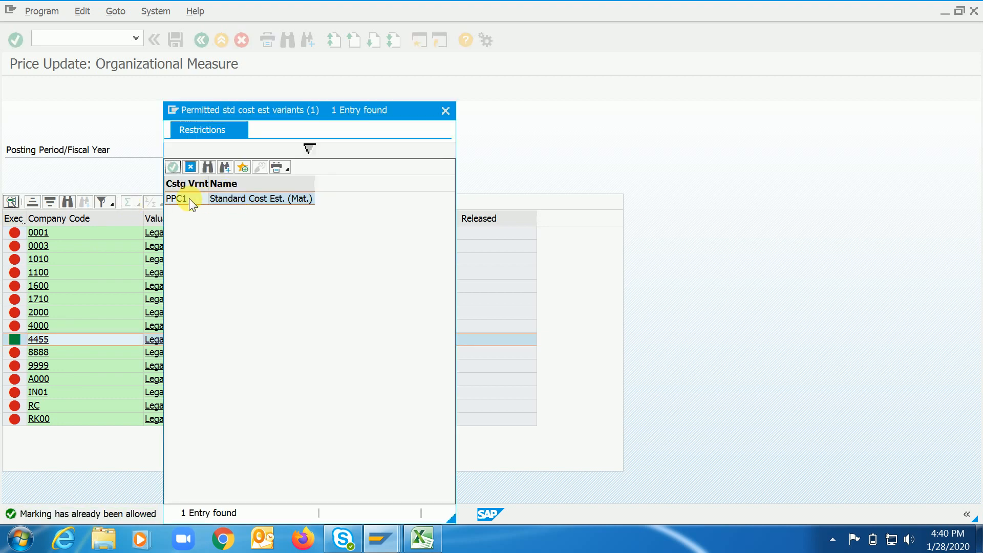
{"action": "left_click", "coordinate": [191, 168]}
{"action": "left_click", "coordinate": [201, 39]}
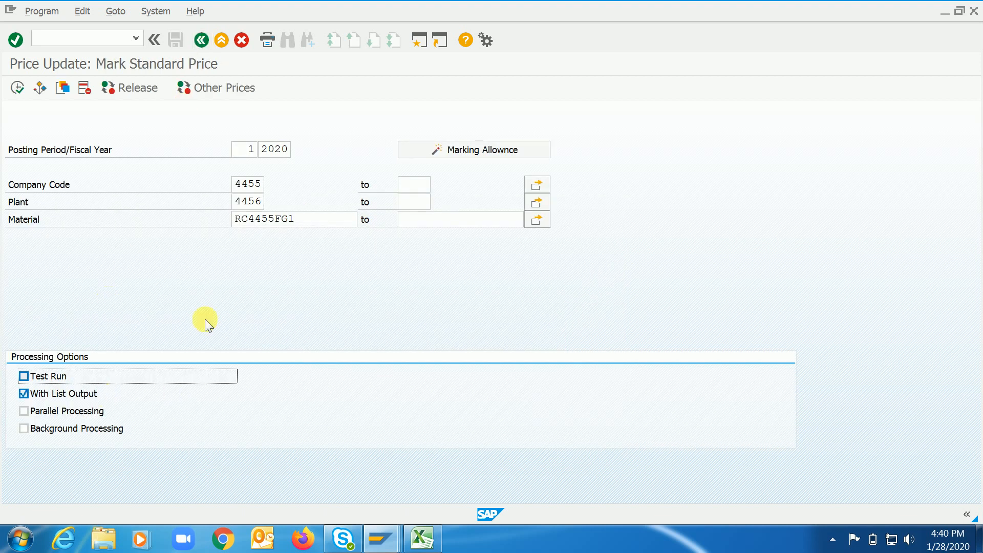
Mark the standard price of RC4455FG1 in plant 4456, and return from the log to the marking selection.
{"action": "left_click", "coordinate": [18, 91]}
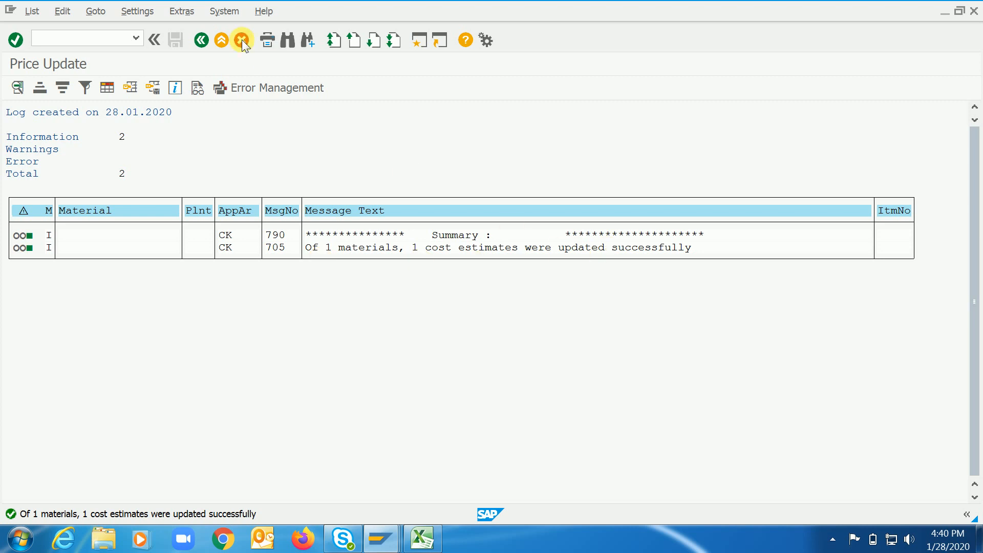
{"action": "left_click", "coordinate": [203, 45]}
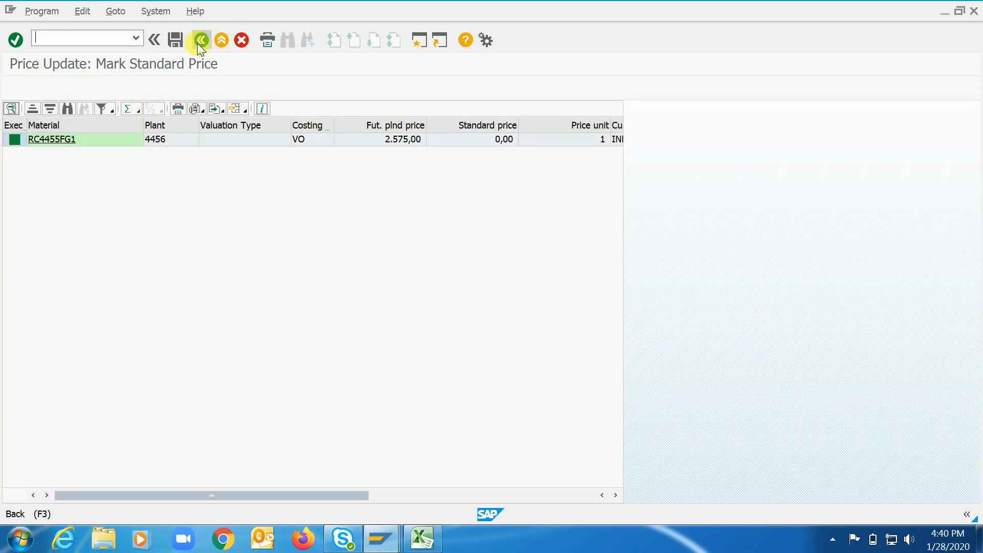
{"action": "left_click", "coordinate": [200, 40]}
Try to release the standard price of RC4455FG1 in plant 4456, and exit to the SAP Easy Access screen.
{"action": "left_click", "coordinate": [144, 88]}
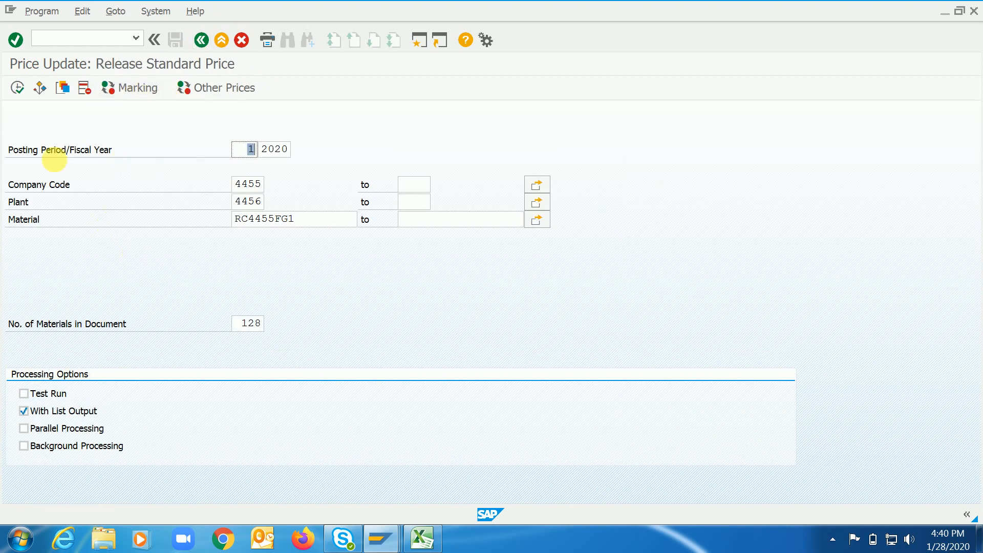
{"action": "left_click", "coordinate": [16, 87]}
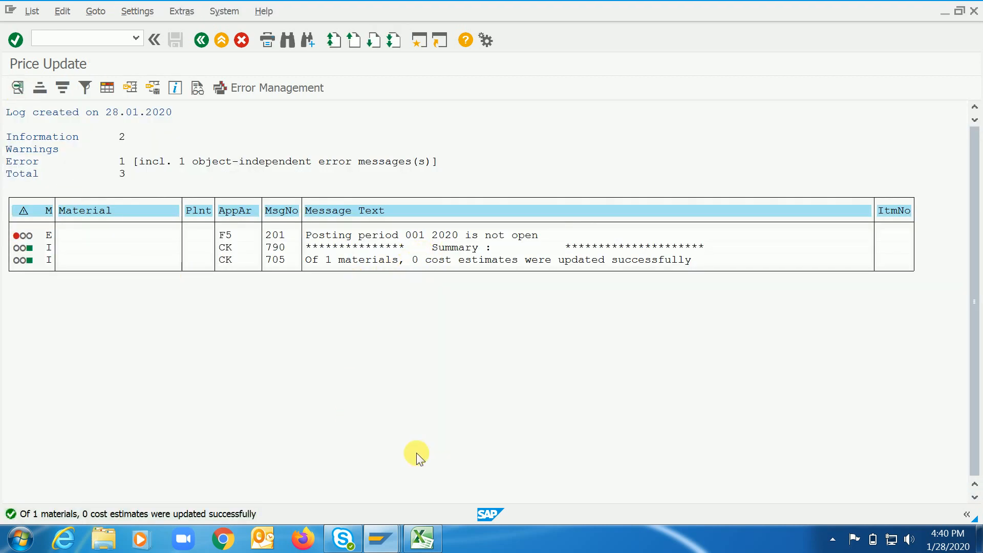
{"action": "left_click", "coordinate": [200, 48]}
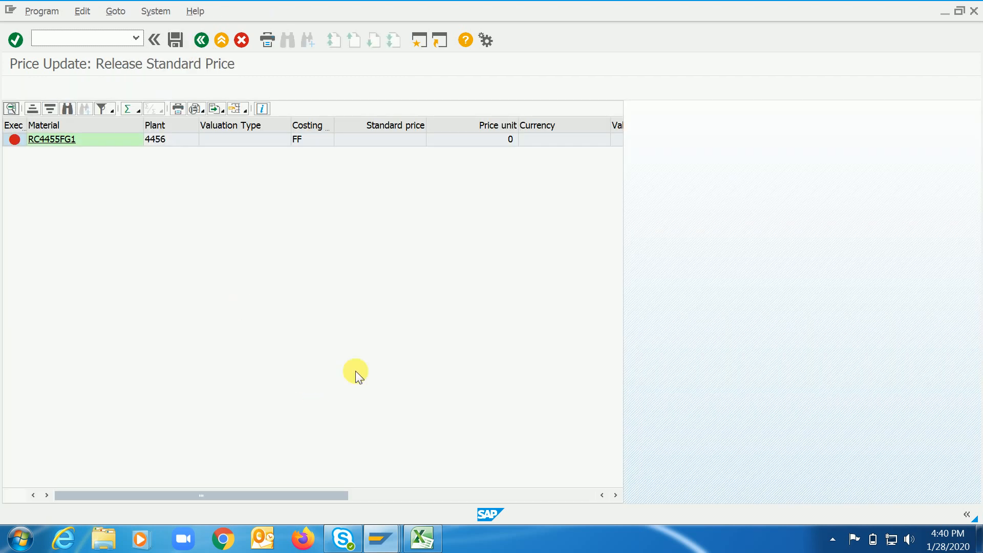
{"action": "type", "text": "/n"}
{"action": "key", "text": "Return"}
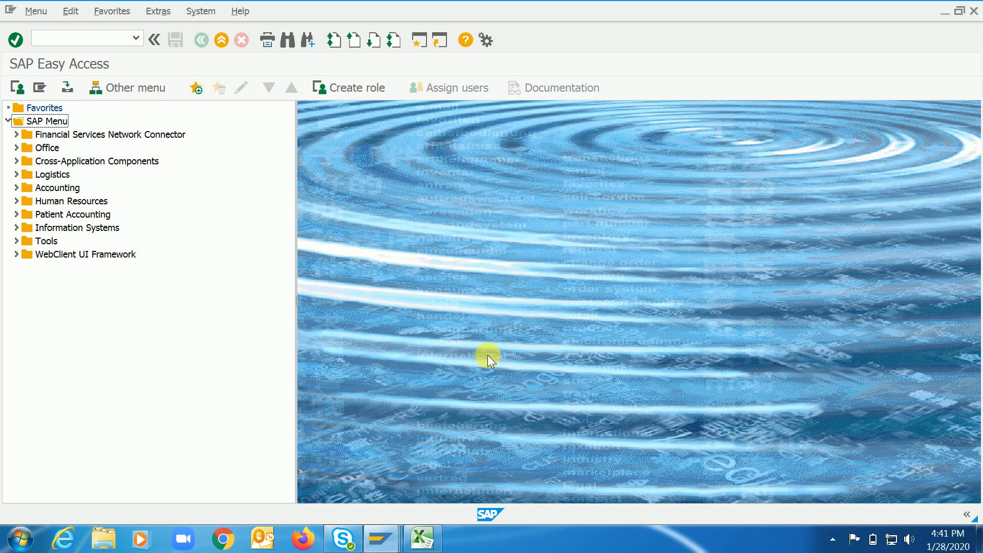
Switch to the Excel notes, enter the contact's e-mail address in cell B51 of Sheet1, and autofit column B.
{"action": "left_click", "coordinate": [422, 539]}
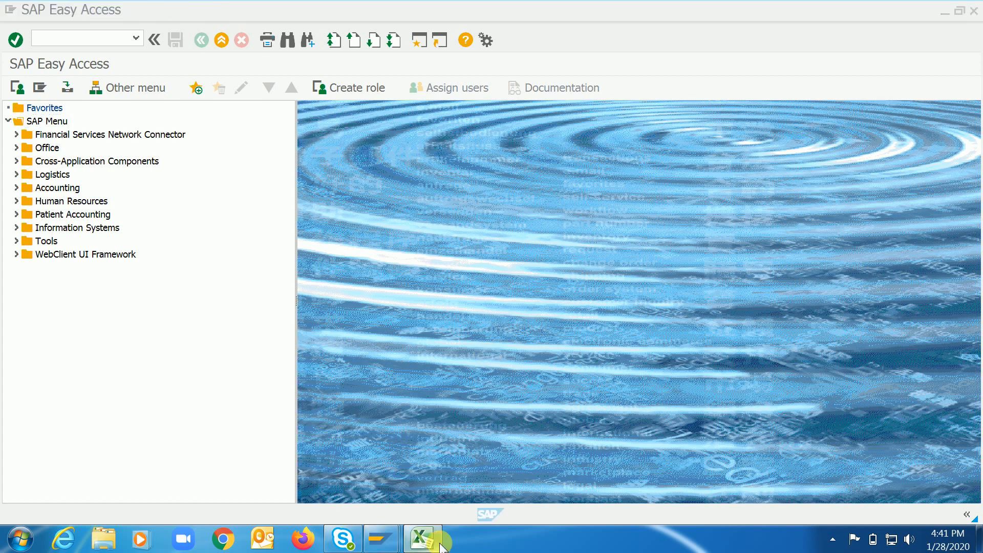
{"action": "key", "text": "Down"}
{"action": "key", "text": "Down"}
{"action": "key", "text": "Down"}
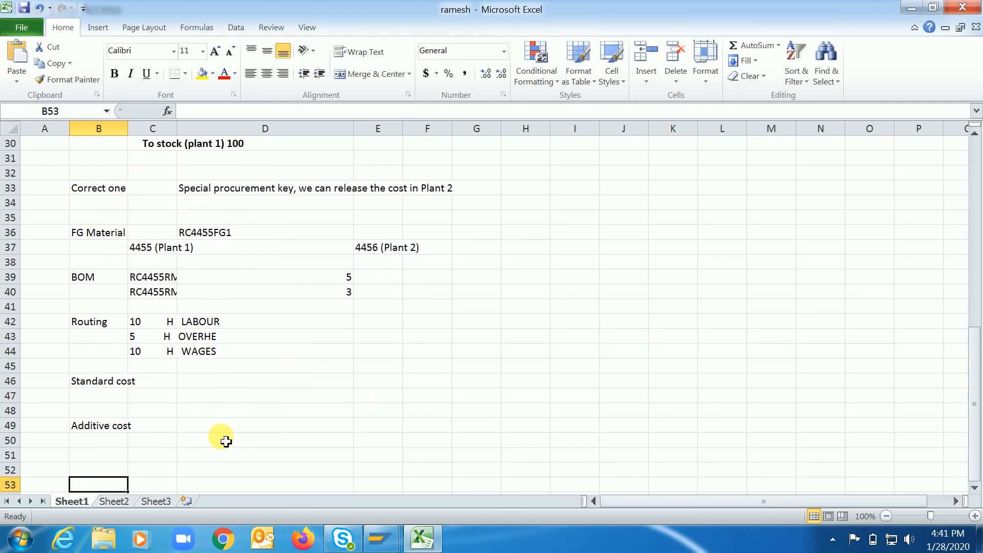
{"action": "key", "text": "Up"}
{"action": "key", "text": "Up"}
{"action": "key", "text": "Up"}
{"action": "key", "text": "Up"}
{"action": "key", "text": "Up"}
{"action": "key", "text": "Up"}
{"action": "key", "text": "Down"}
{"action": "key", "text": "Down"}
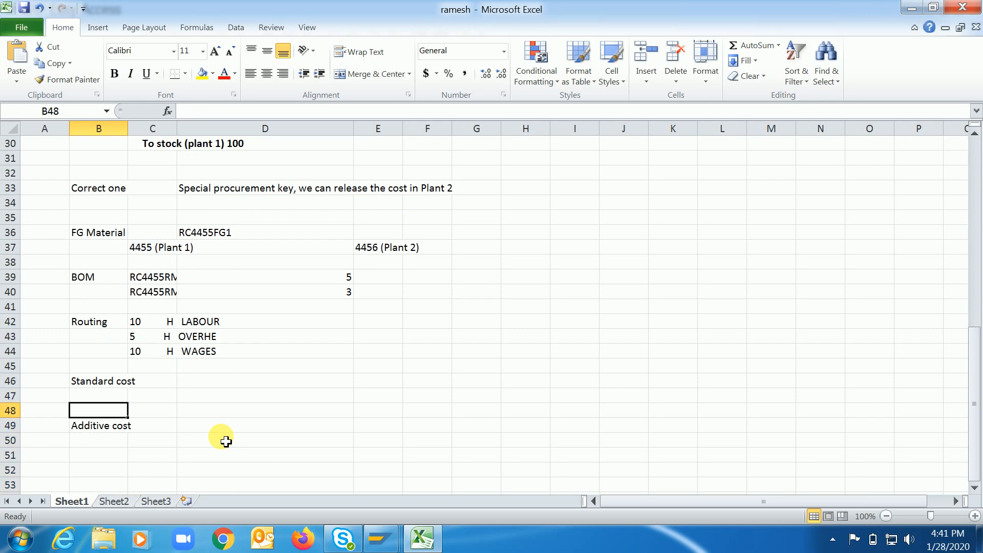
{"action": "key", "text": "Up"}
{"action": "key", "text": "Down"}
{"action": "key", "text": "Down"}
{"action": "key", "text": "Down"}
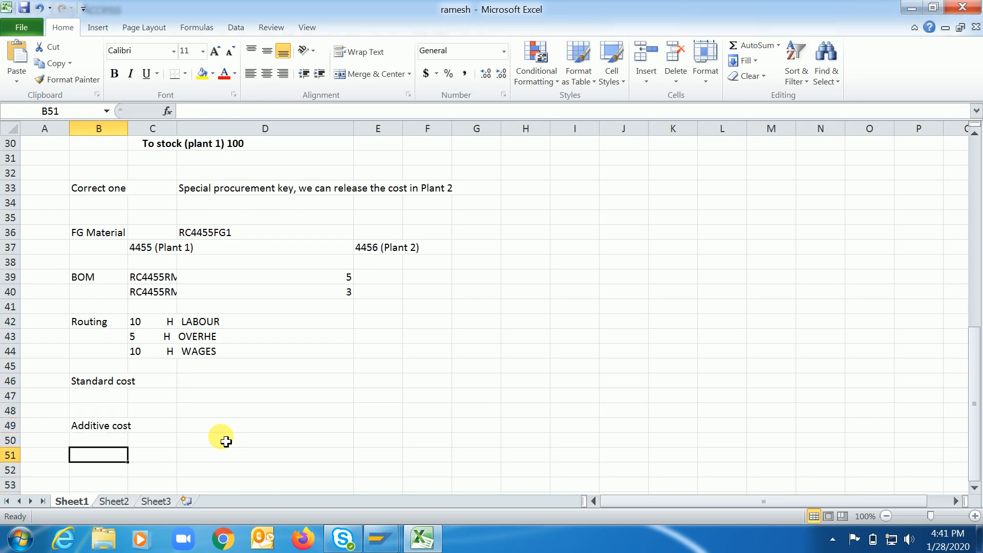
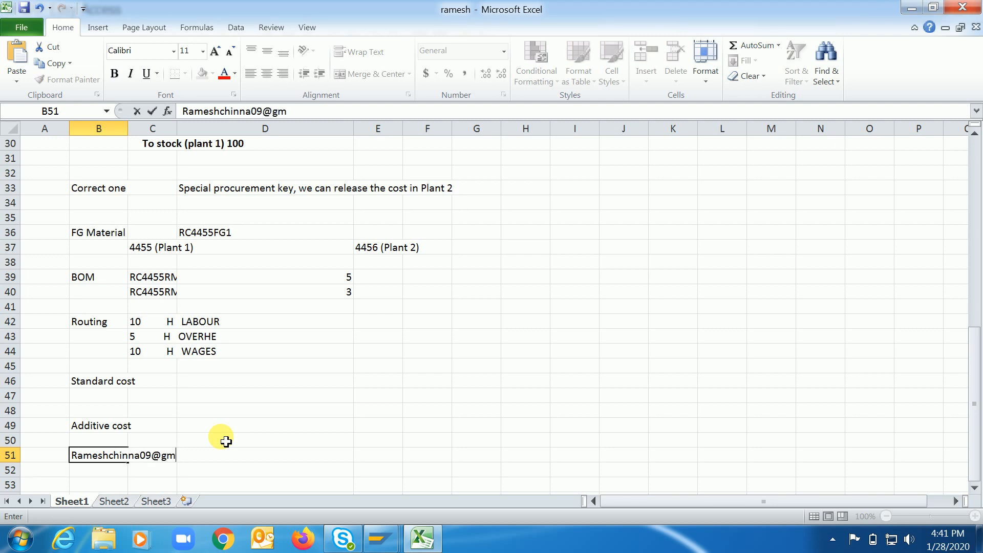
{"action": "key", "text": "Return"}
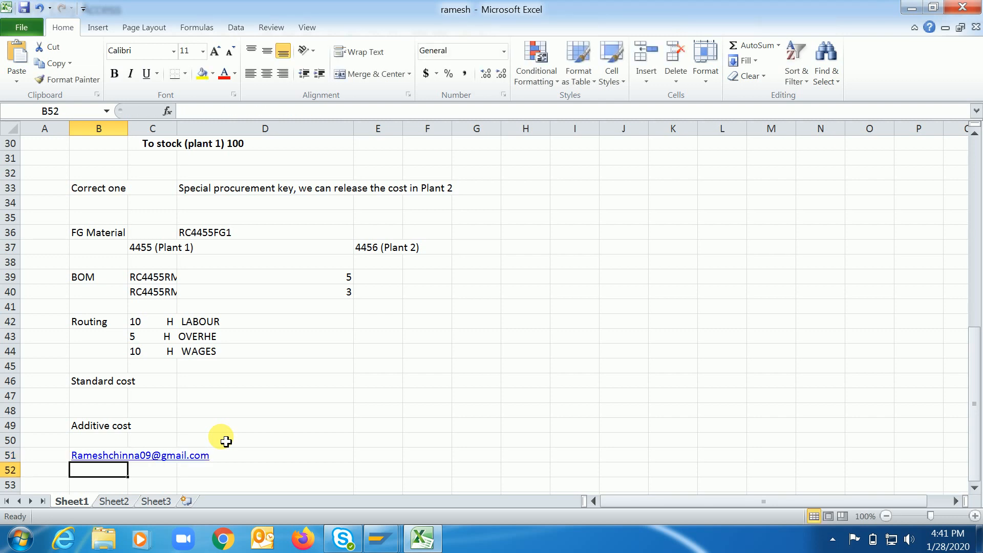
{"action": "double_click", "coordinate": [127, 128]}
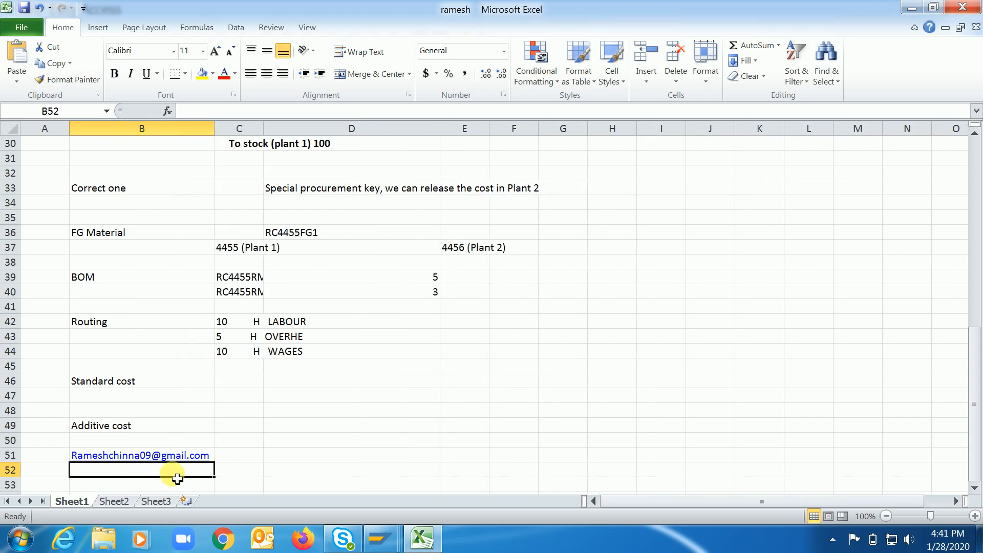
{"action": "left_click", "coordinate": [245, 461]}
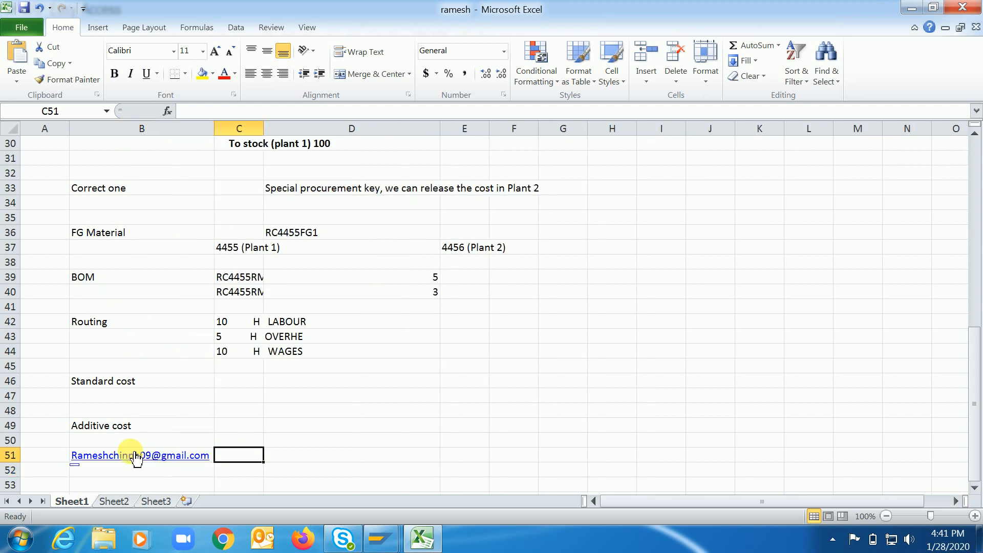